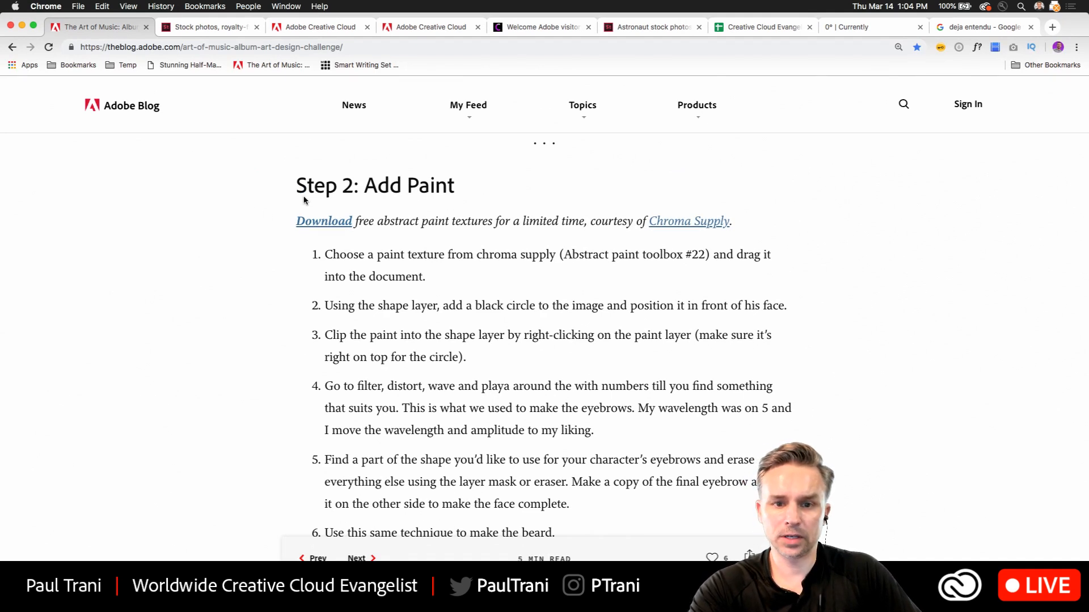
# Check the Chroma Supply paint texture page, then browse the Adobe blog article to The Album Art Design Challenge section.
pyautogui.click(515, 29)
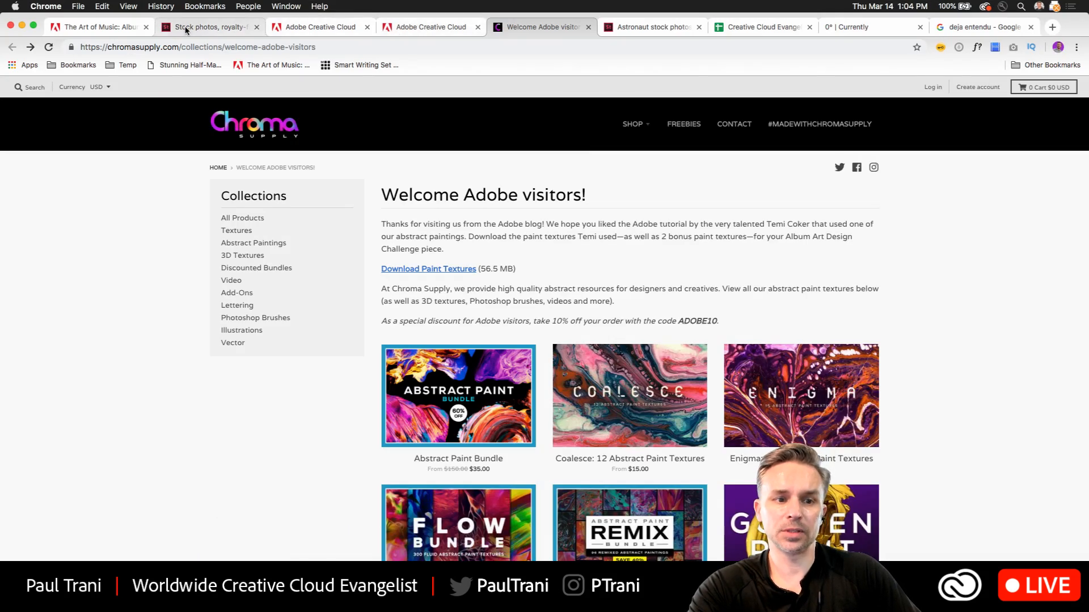
pyautogui.click(99, 27)
pyautogui.scroll(-2, 438, 313)
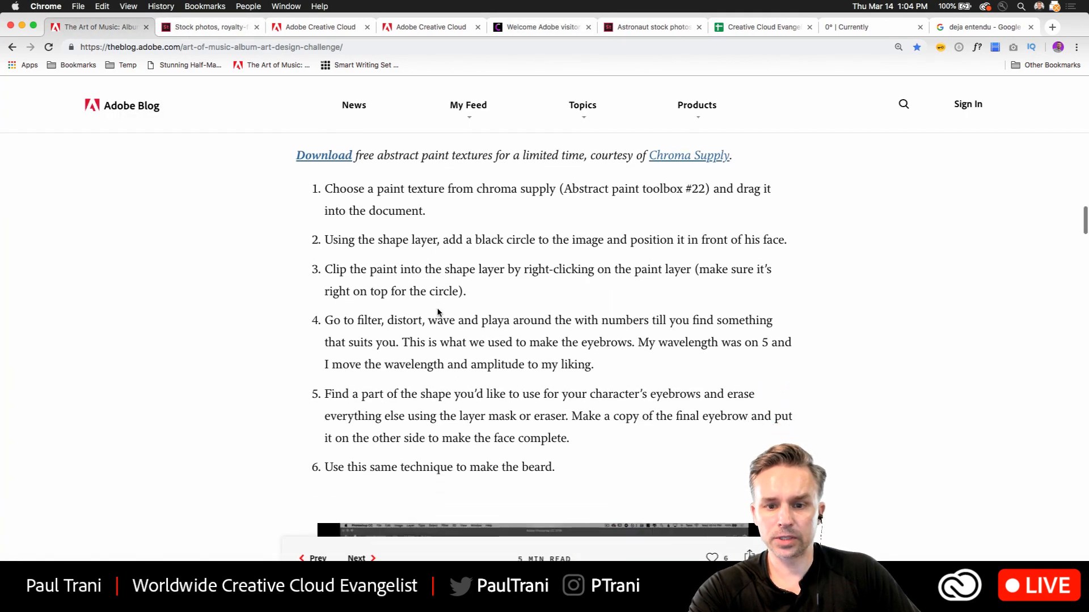
pyautogui.scroll(-10, 447, 209)
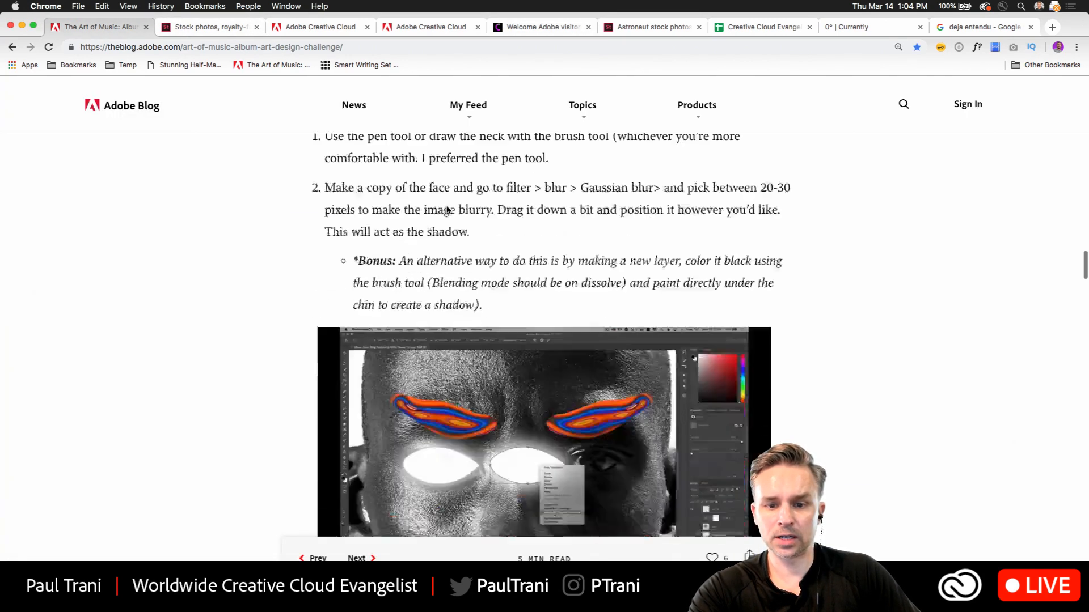
pyautogui.scroll(-15, 447, 209)
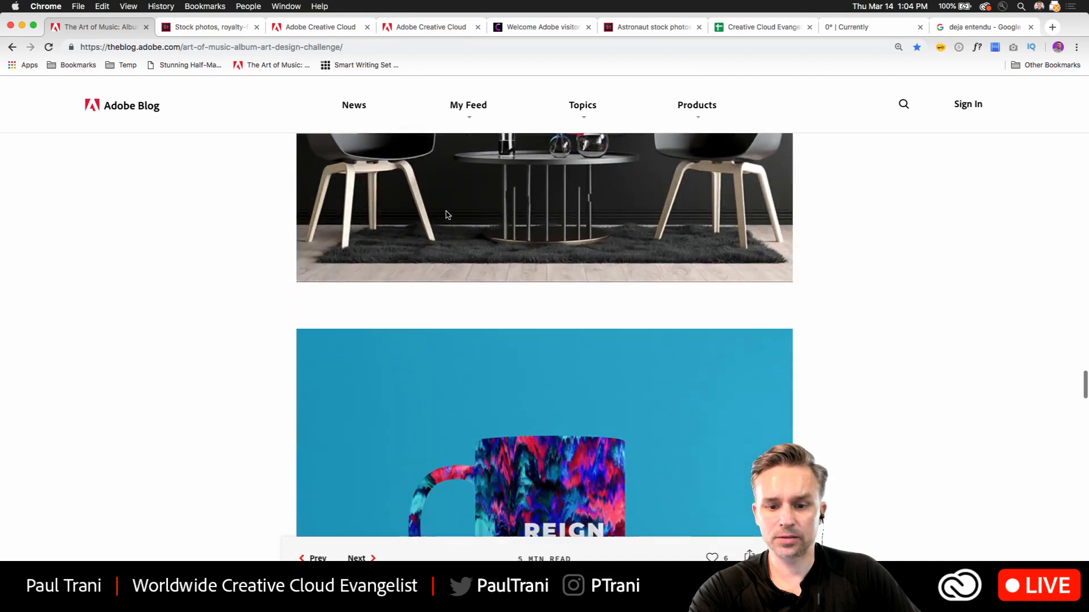
pyautogui.scroll(-10, 447, 215)
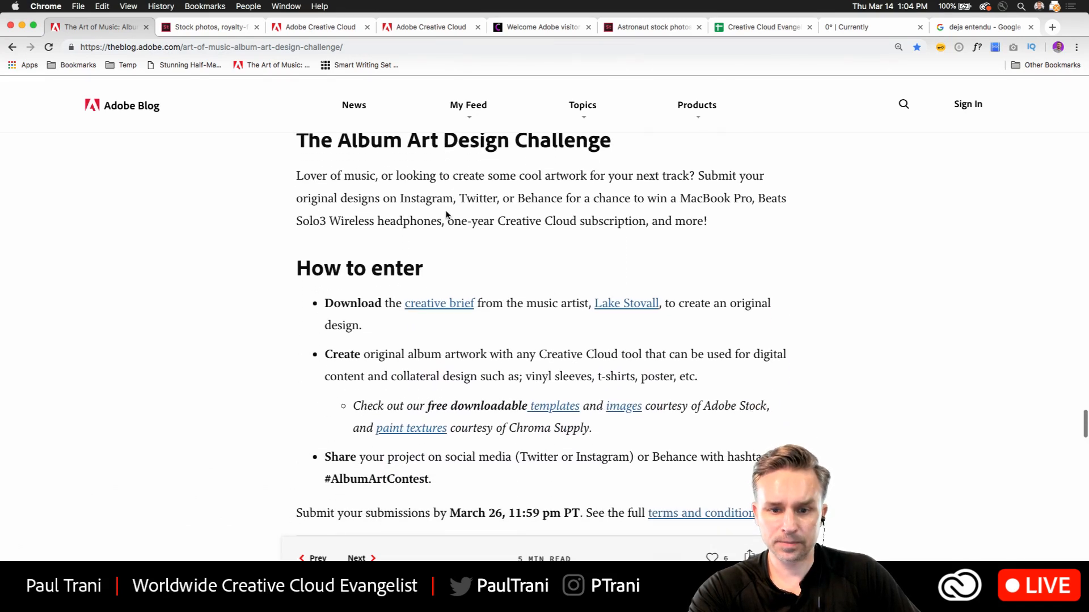
pyautogui.scroll(-1, 447, 215)
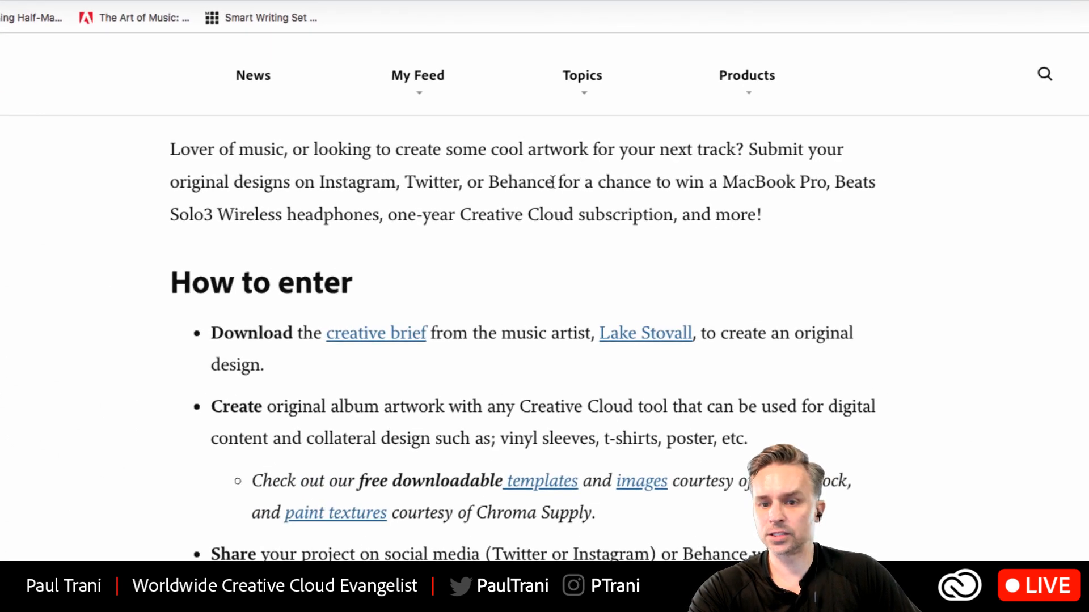
# Read the challenge's prize description and the How to enter instructions on the blog page.
pyautogui.moveTo(553, 183); pyautogui.dragTo(833, 234)
pyautogui.click(406, 196)
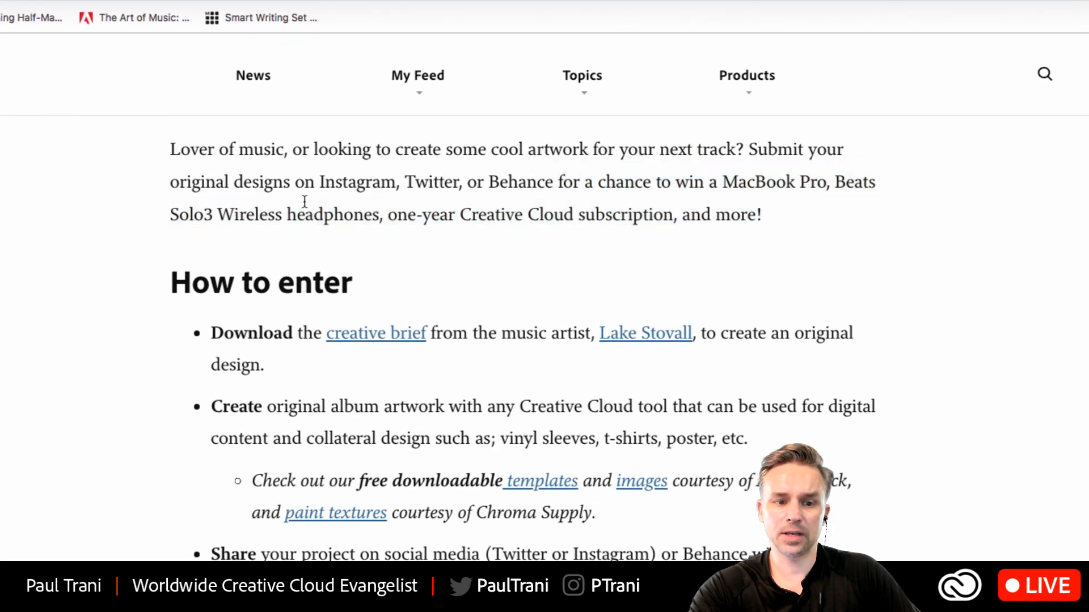
pyautogui.moveTo(388, 210); pyautogui.dragTo(772, 224)
pyautogui.click(617, 201)
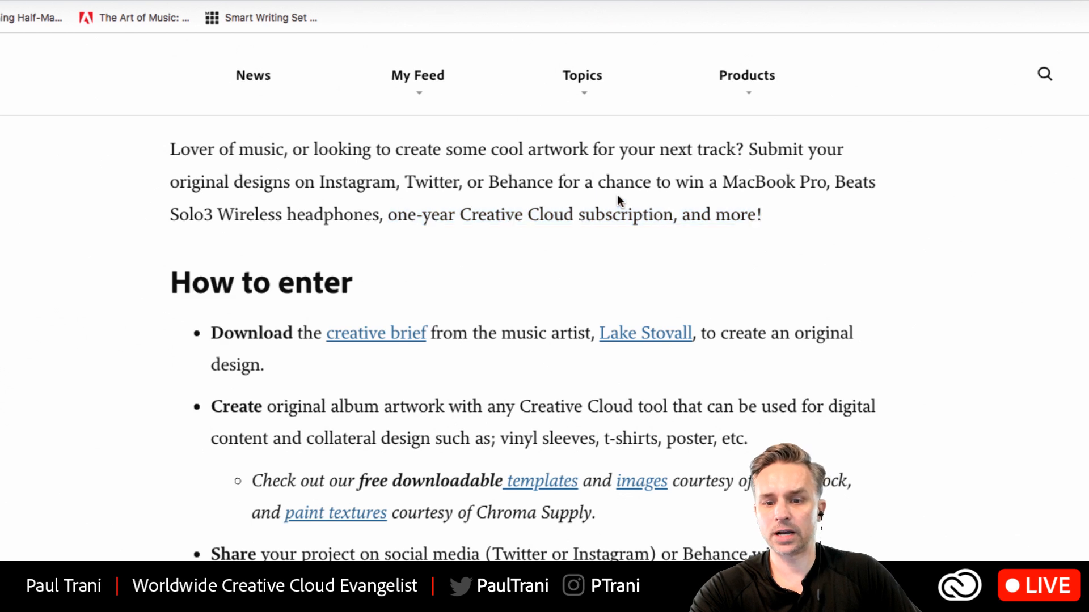
pyautogui.scroll(-3, 420, 397)
pyautogui.scroll(-2, 414, 425)
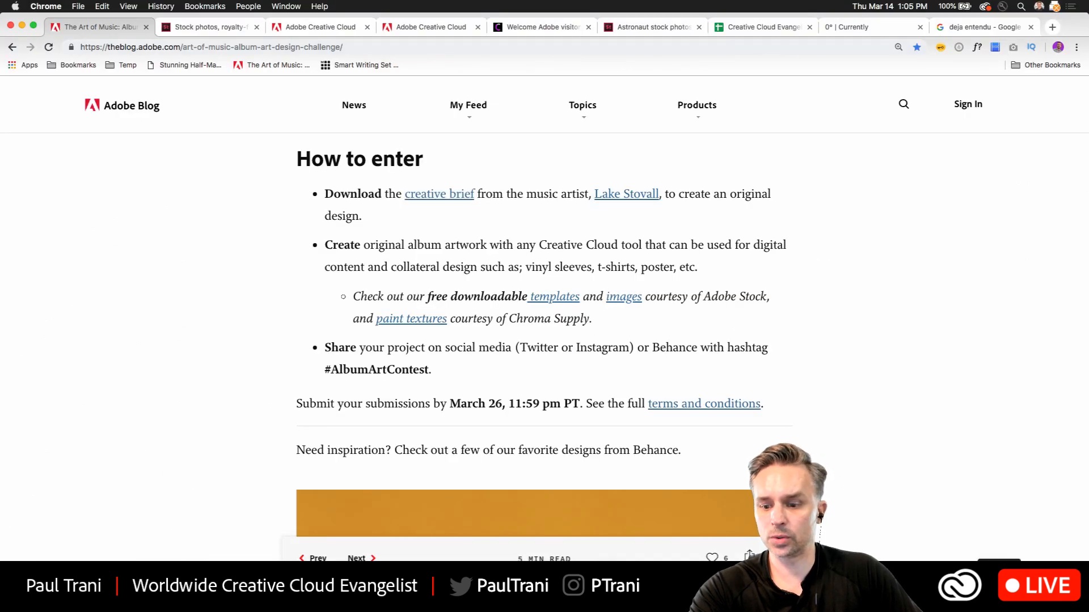
# Read the Background/Overview paragraph of the Lake Stovall Brief document in Word.
pyautogui.scroll(10, 809, 232)
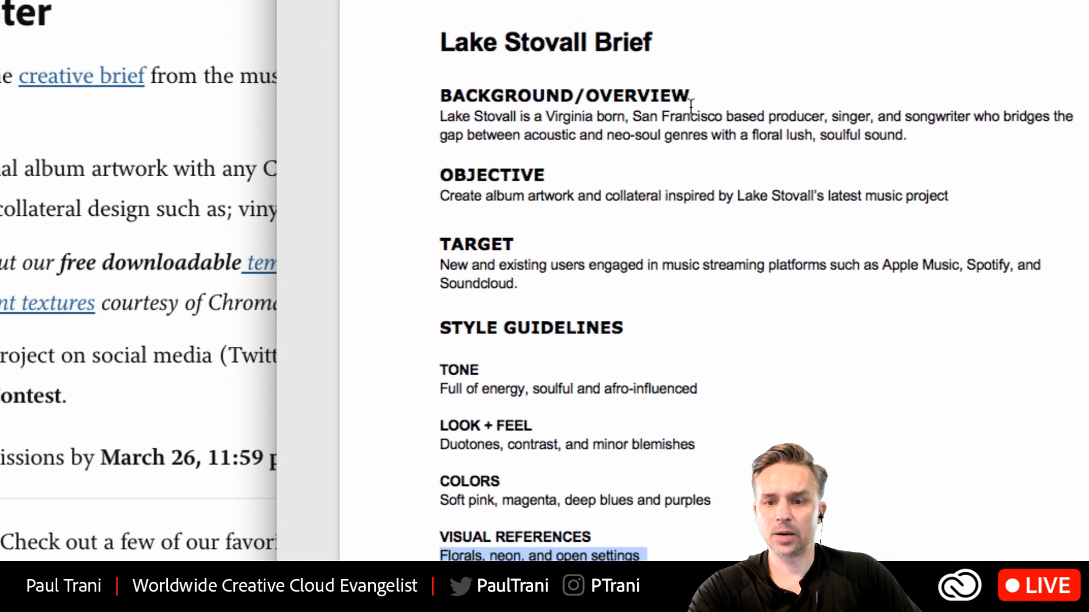
pyautogui.moveTo(633, 105); pyautogui.dragTo(675, 146)
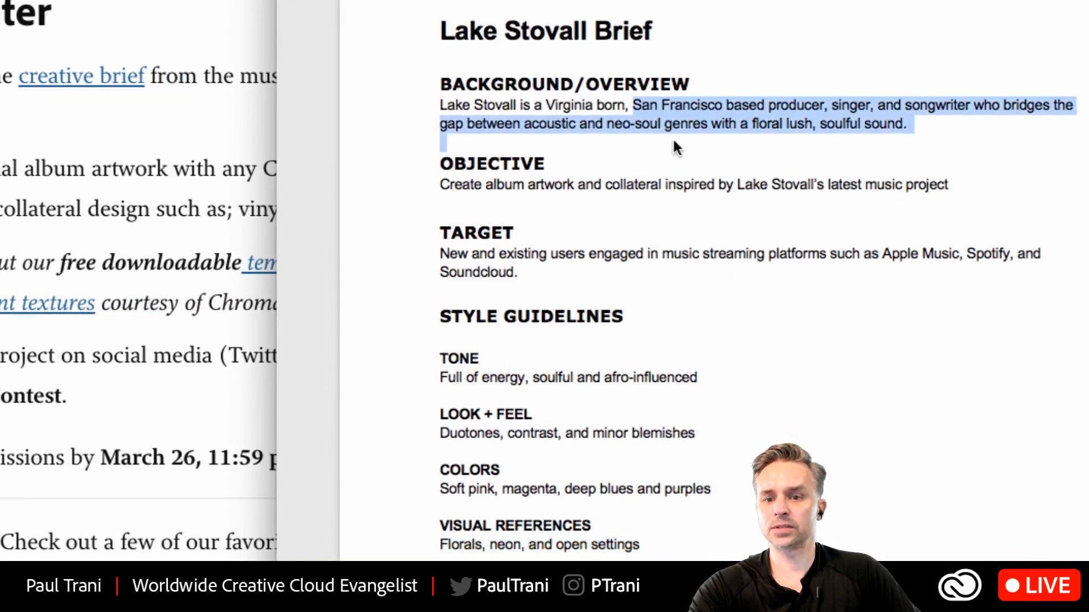
pyautogui.click(674, 149)
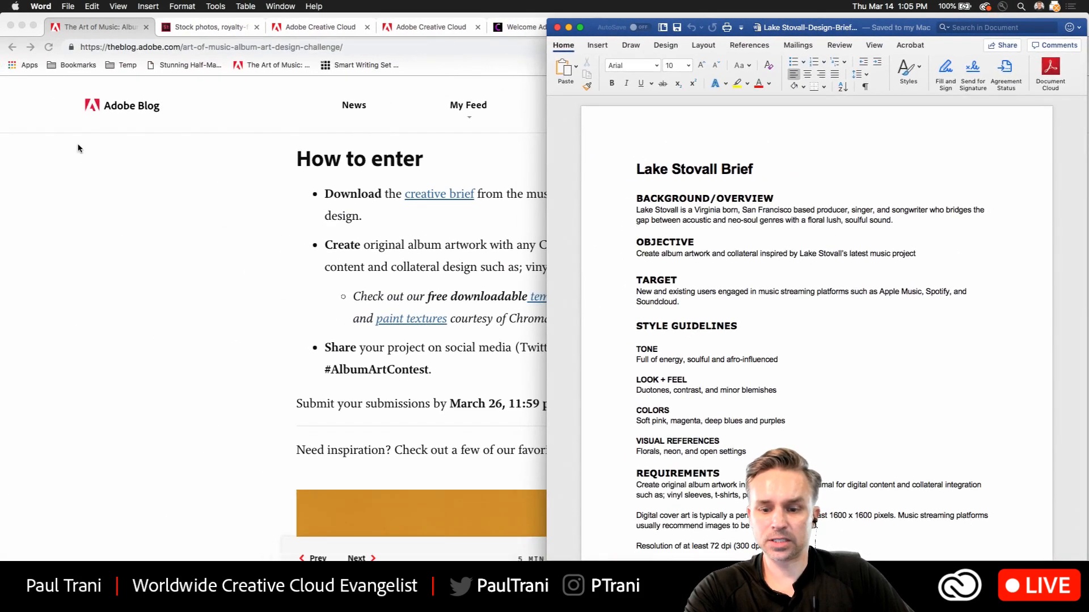
# Minimise the browser, notes and both Finder windows and switch to Photoshop with the Untitled-1 album cover.
pyautogui.click(21, 25)
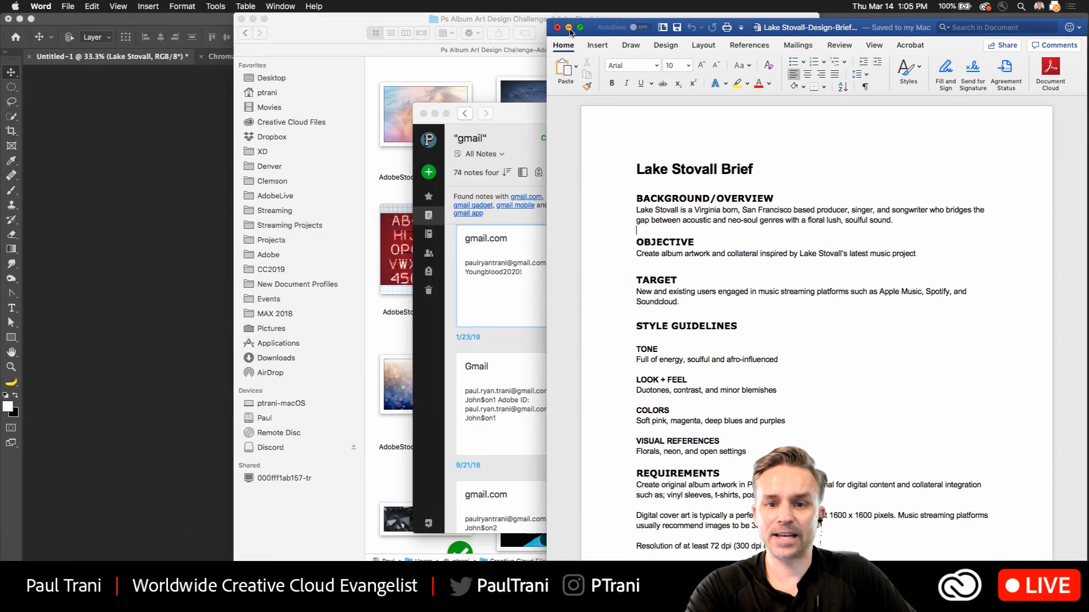
pyautogui.click(241, 19)
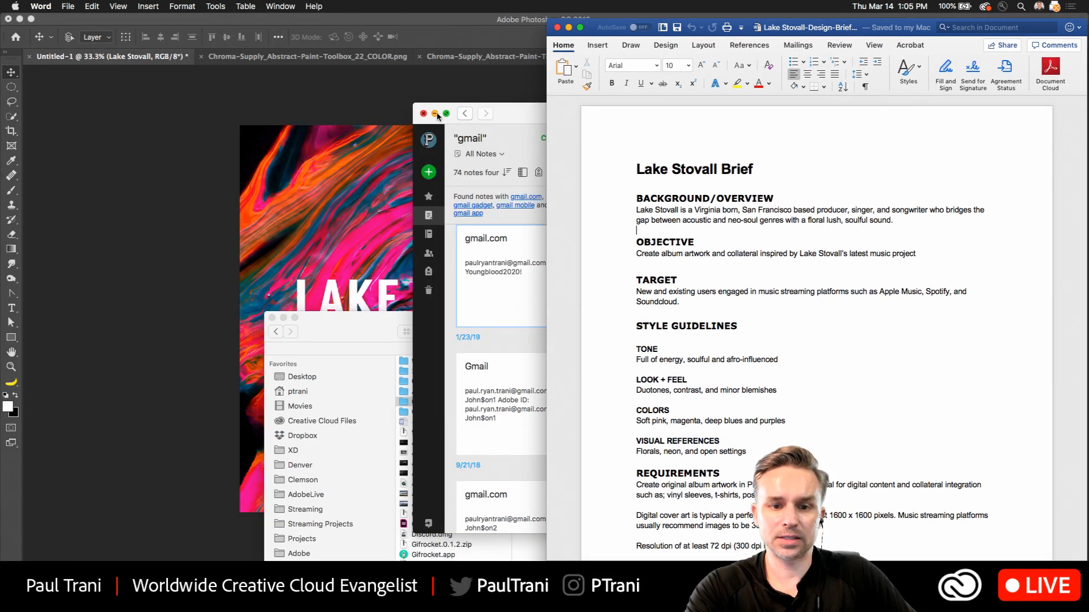
pyautogui.click(435, 114)
pyautogui.click(276, 321)
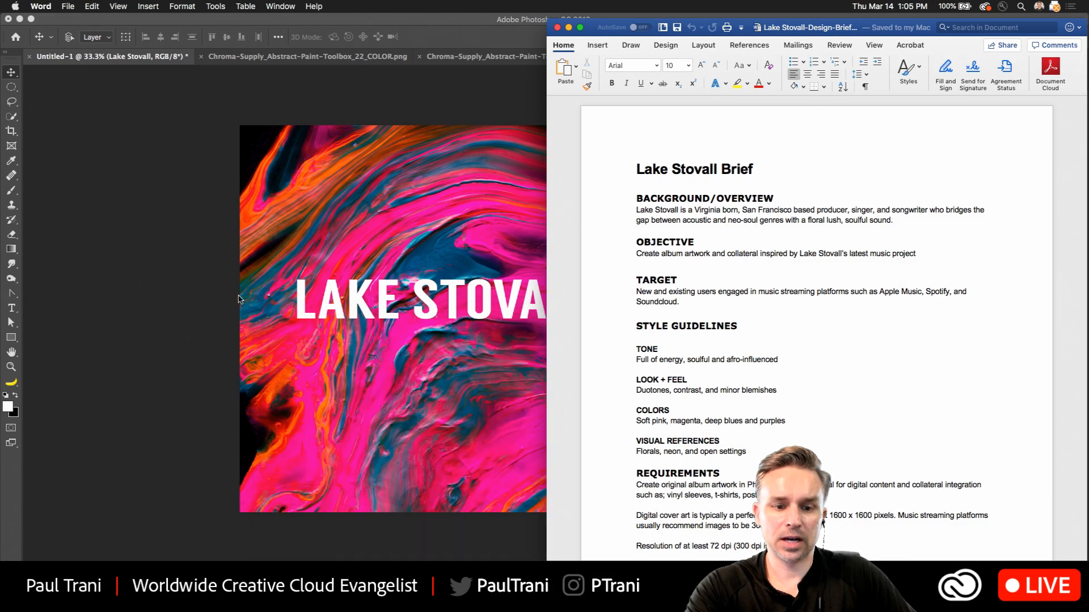
pyautogui.click(179, 253)
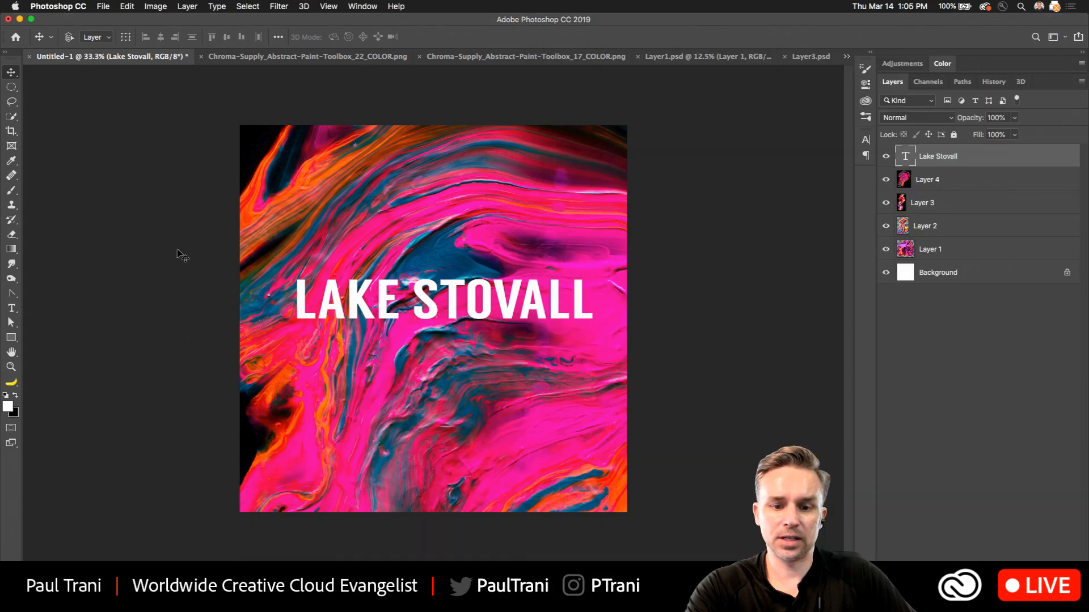
# Look through the open paint texture documents, from Chroma-Supply_Abstract-Paint-Toolbox_22_COLOR.png to Layer3.psd.
pyautogui.click(247, 57)
pyautogui.click(550, 62)
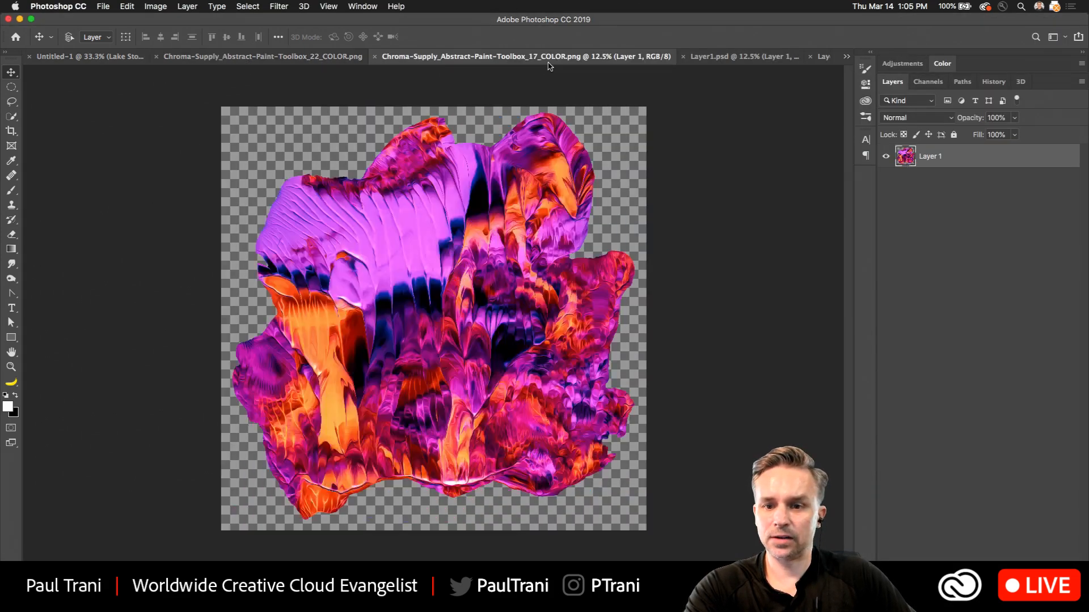
pyautogui.click(740, 59)
pyautogui.click(822, 59)
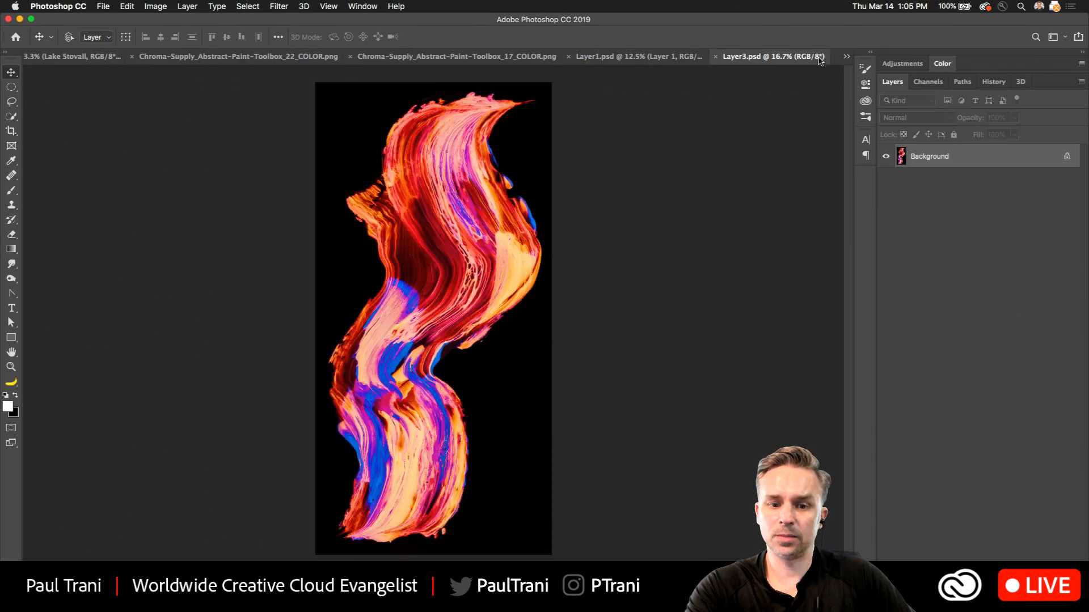
# Tile all open documents side by side and consolidate them back into tabs.
pyautogui.press('super+shift+t')
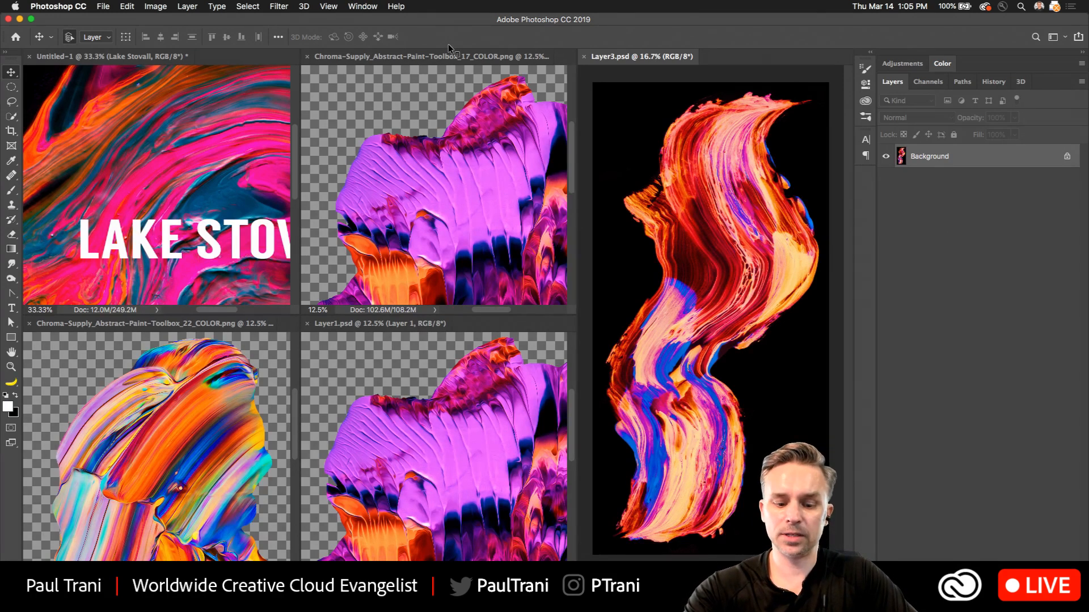
pyautogui.press('F2')
pyautogui.press('F3')
pyautogui.press('F2')
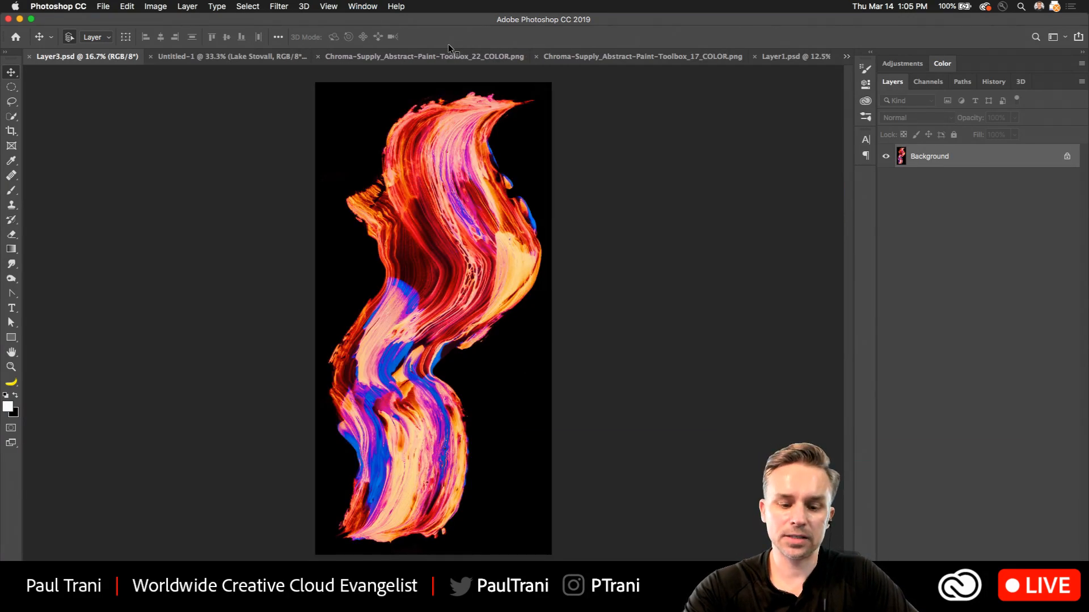
pyautogui.press('F3')
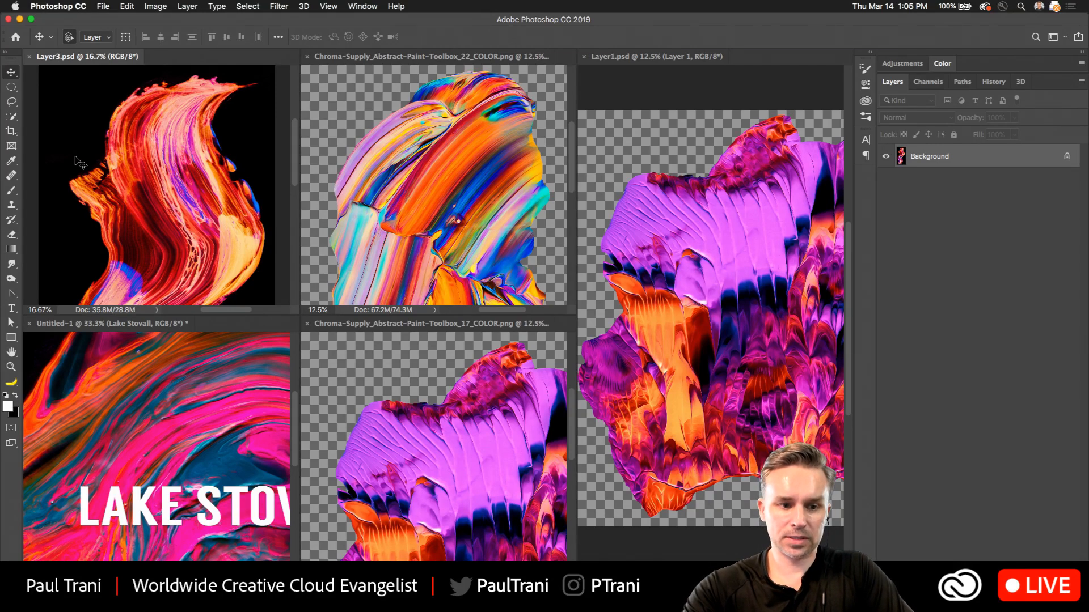
pyautogui.press('super+alt+shift+c')
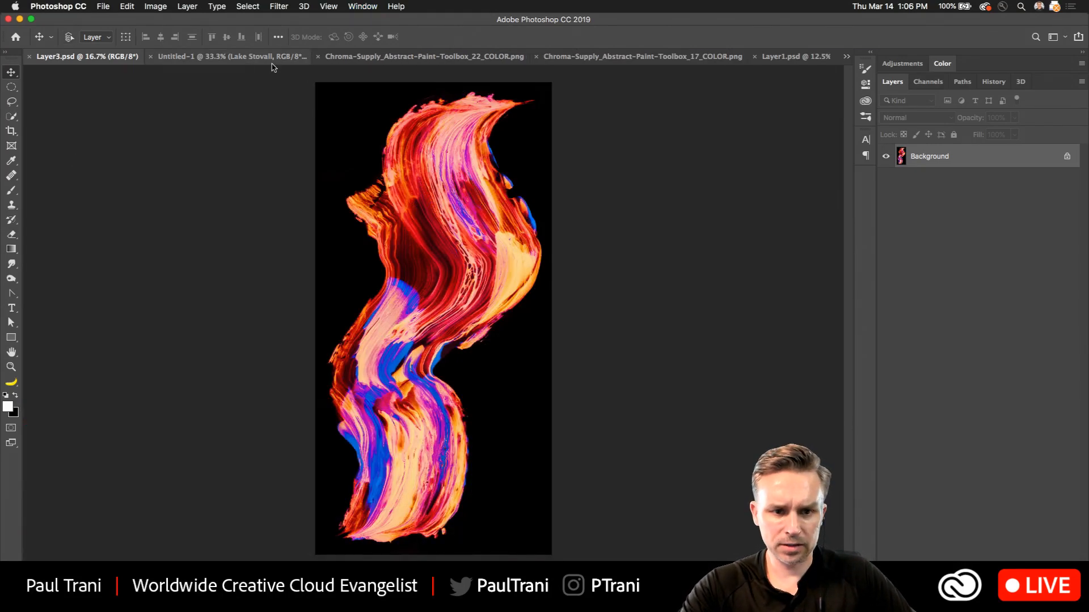
# In the Untitled-1 document, convert Layer 4, Layer 3 and Layer 2 each to a smart object.
pyautogui.click(232, 56)
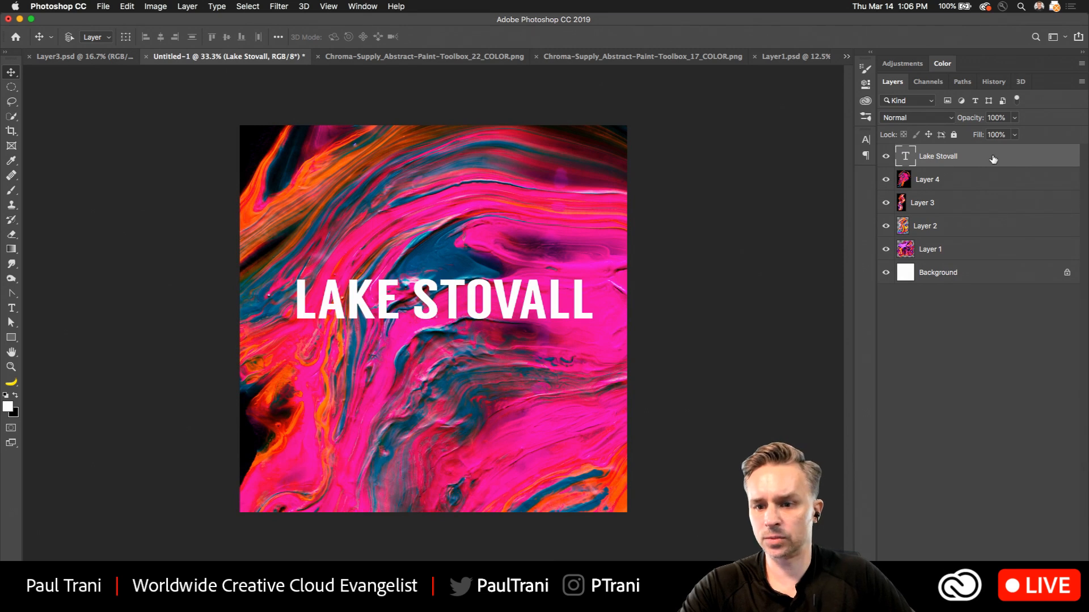
pyautogui.scroll(3, 34, 80)
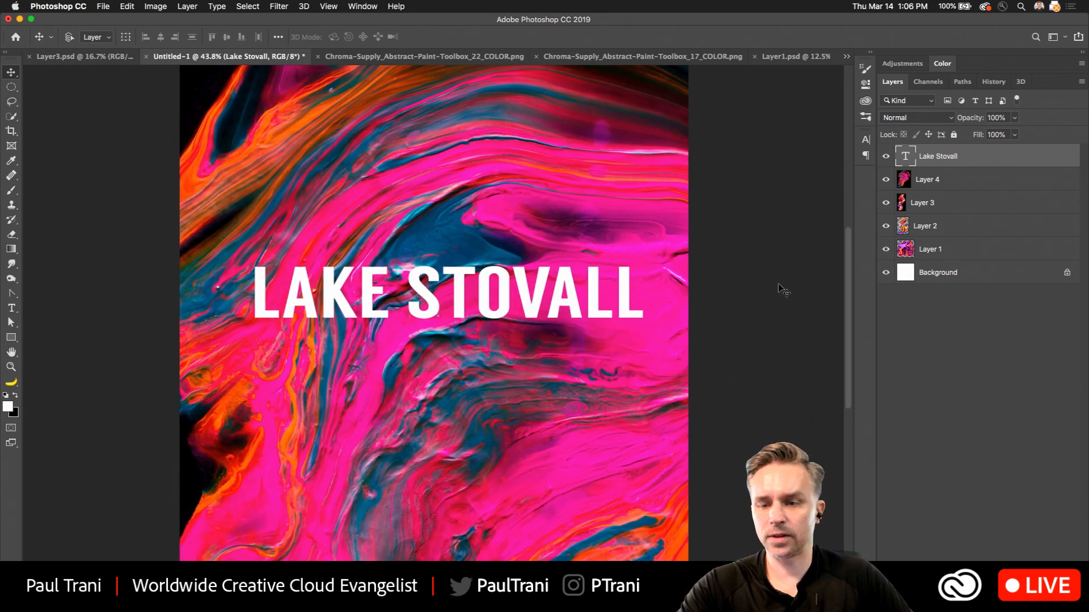
pyautogui.click(960, 185)
pyautogui.rightClick(963, 187)
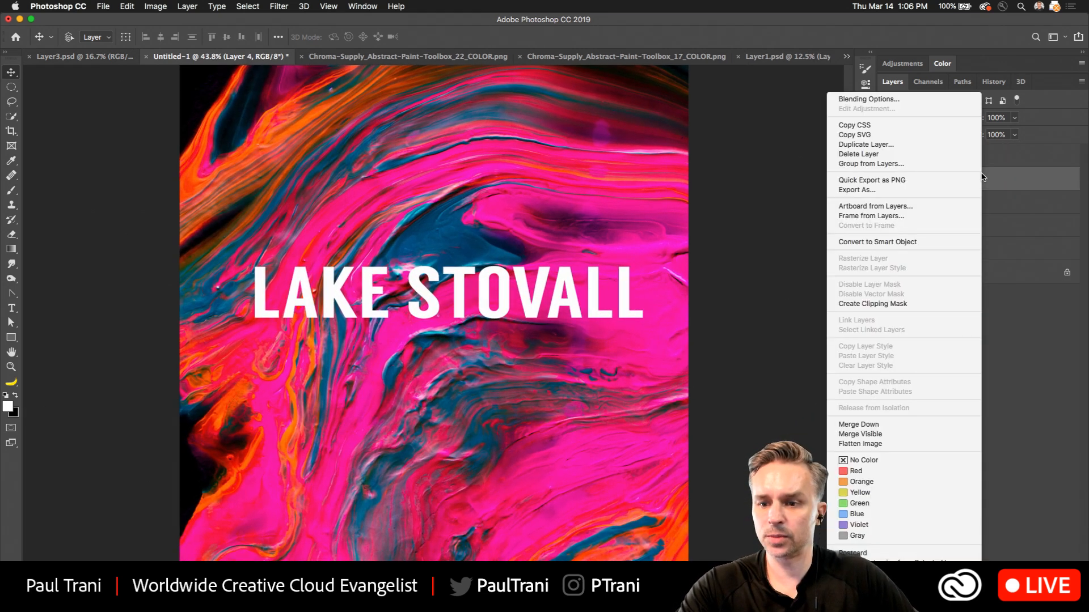
pyautogui.click(885, 243)
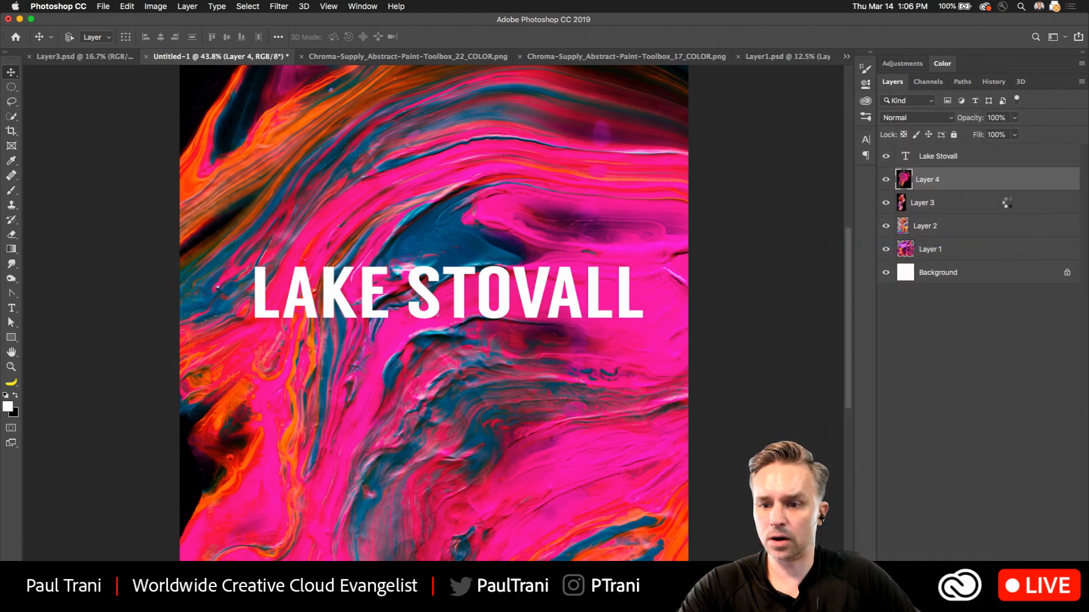
pyautogui.click(1013, 205)
pyautogui.rightClick(1013, 205)
pyautogui.click(998, 244)
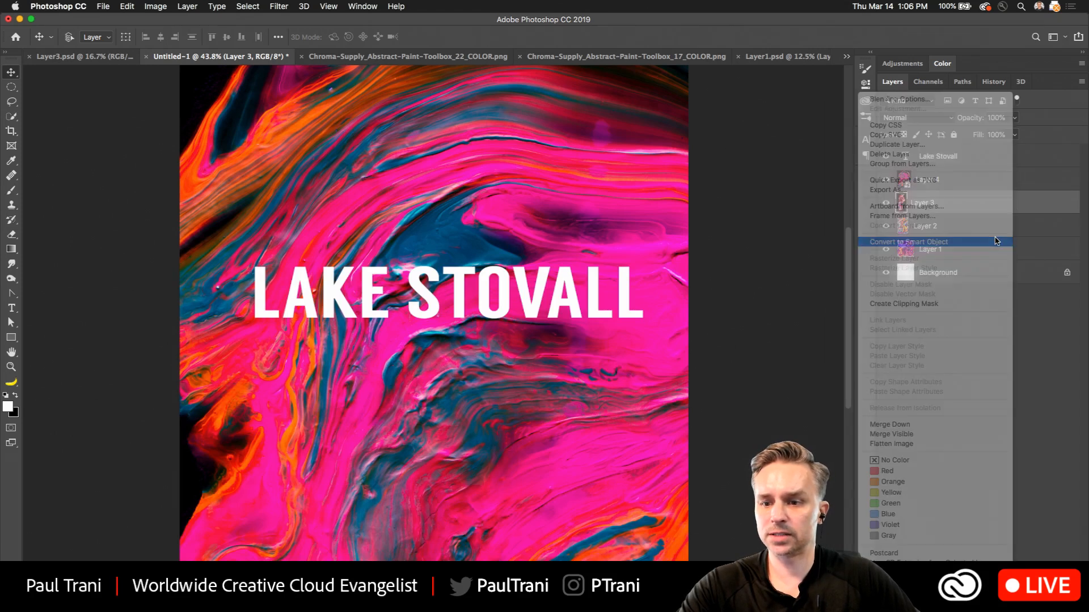
pyautogui.click(1015, 232)
pyautogui.rightClick(1015, 232)
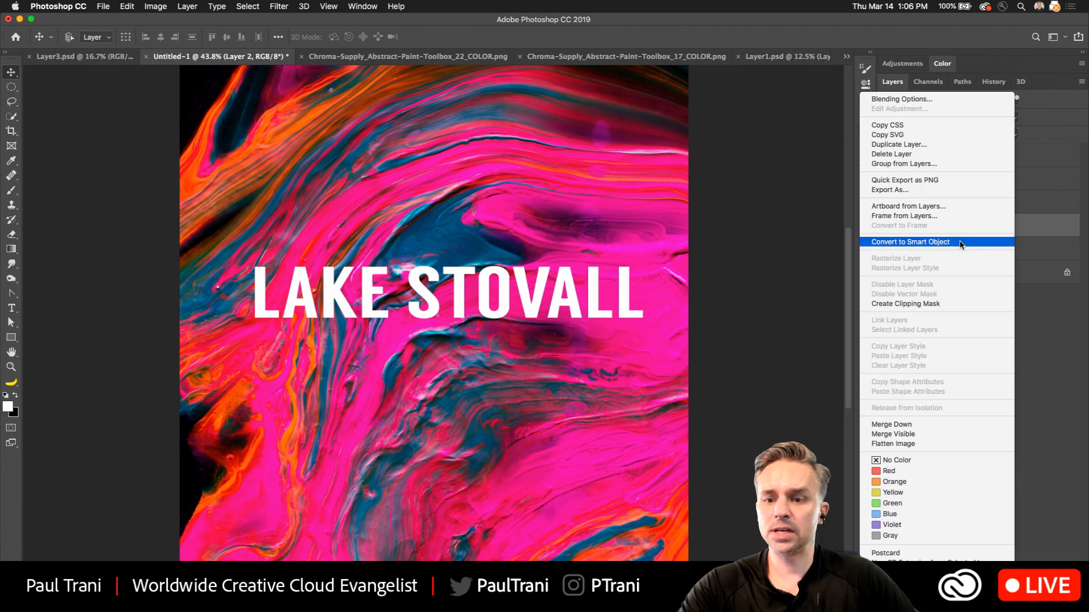
pyautogui.click(972, 244)
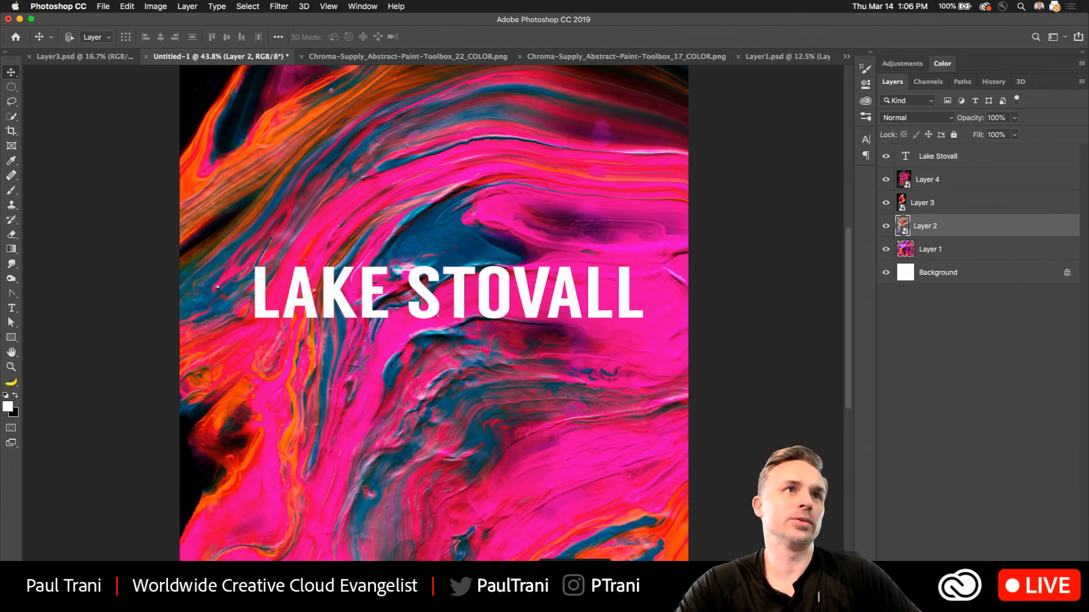
# Switch to the blog article in Chrome, review its free downloadable resources and open the Adobe Stock images link.
pyautogui.press('super+Tab')
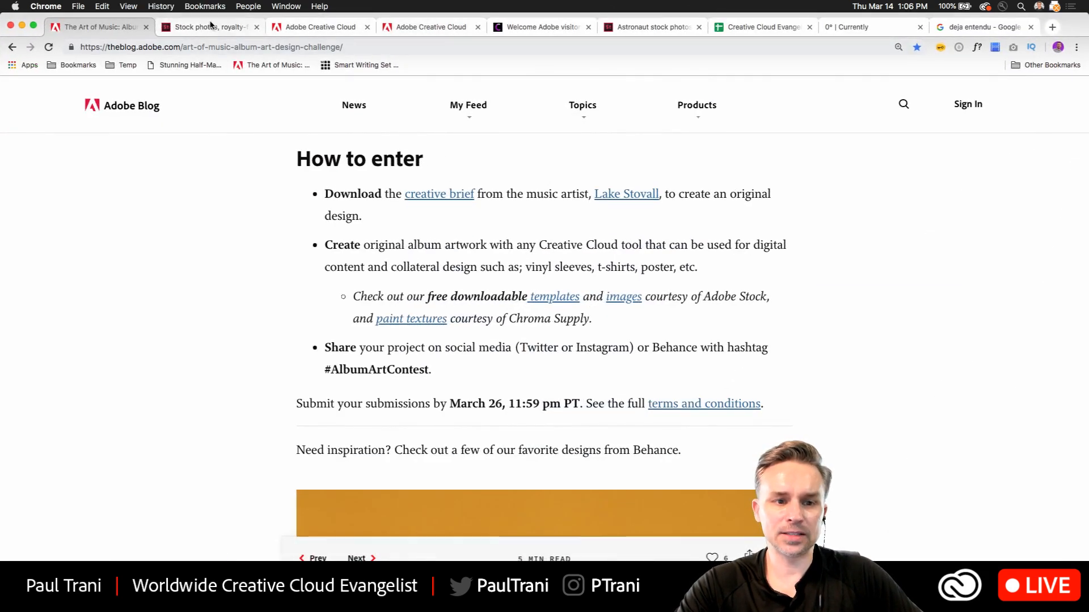
pyautogui.click(391, 49)
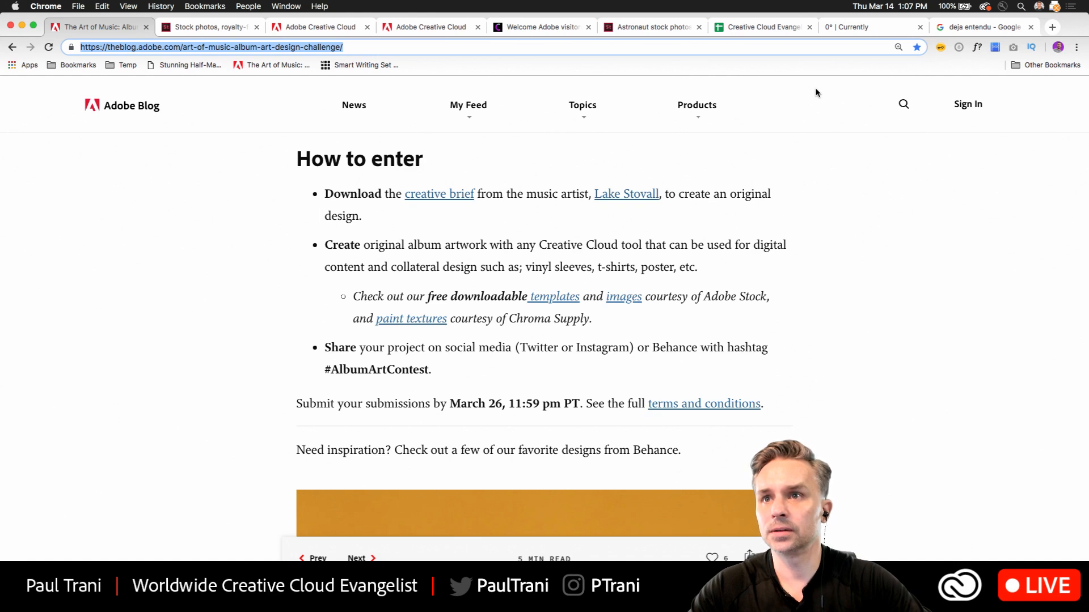
pyautogui.click(123, 278)
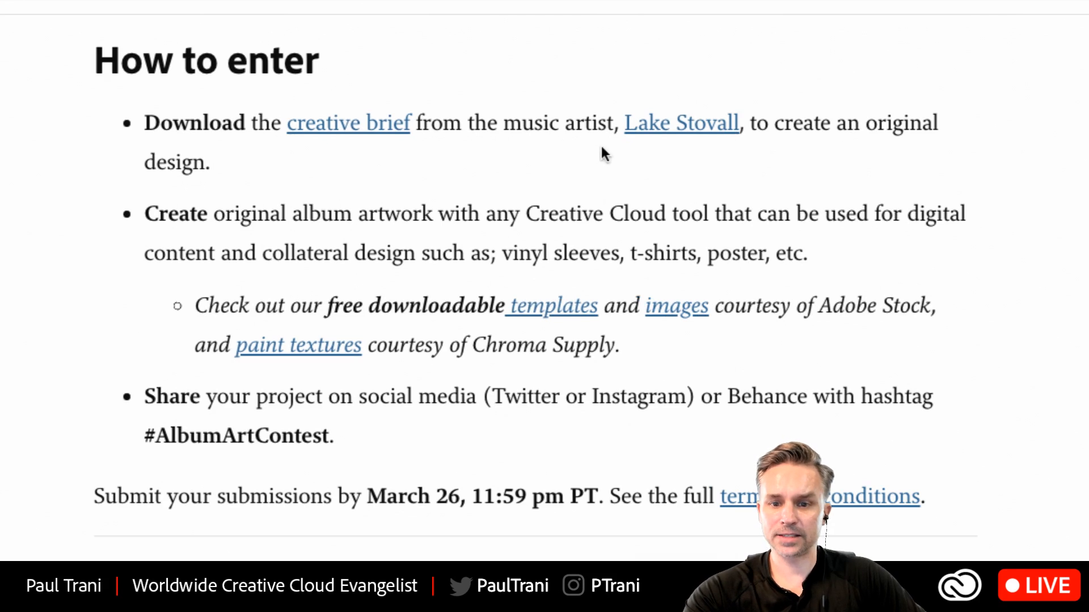
pyautogui.moveTo(194, 300); pyautogui.dragTo(700, 355)
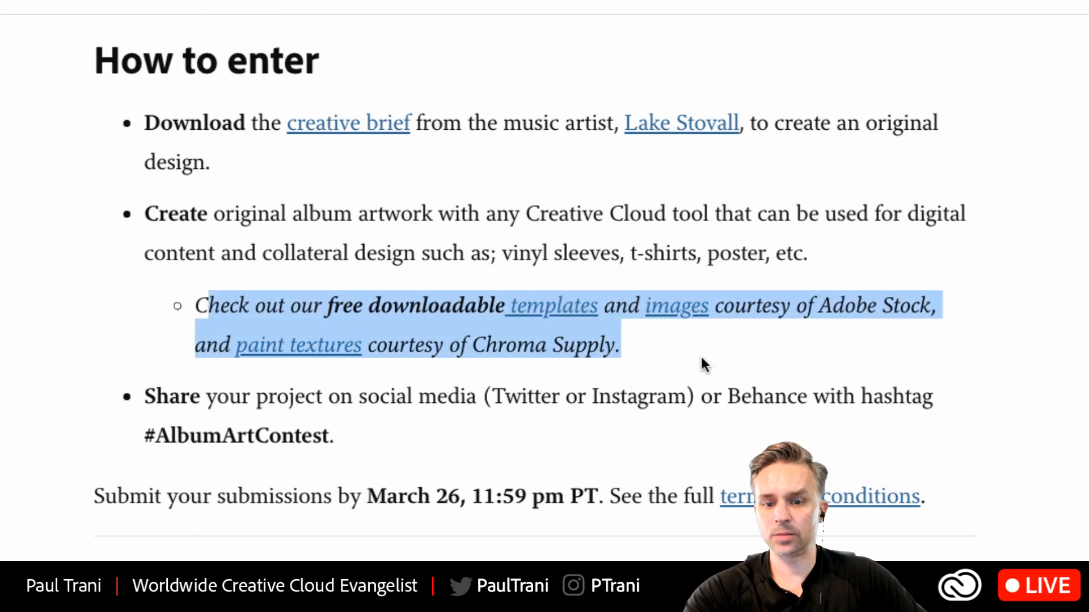
pyautogui.click(700, 355)
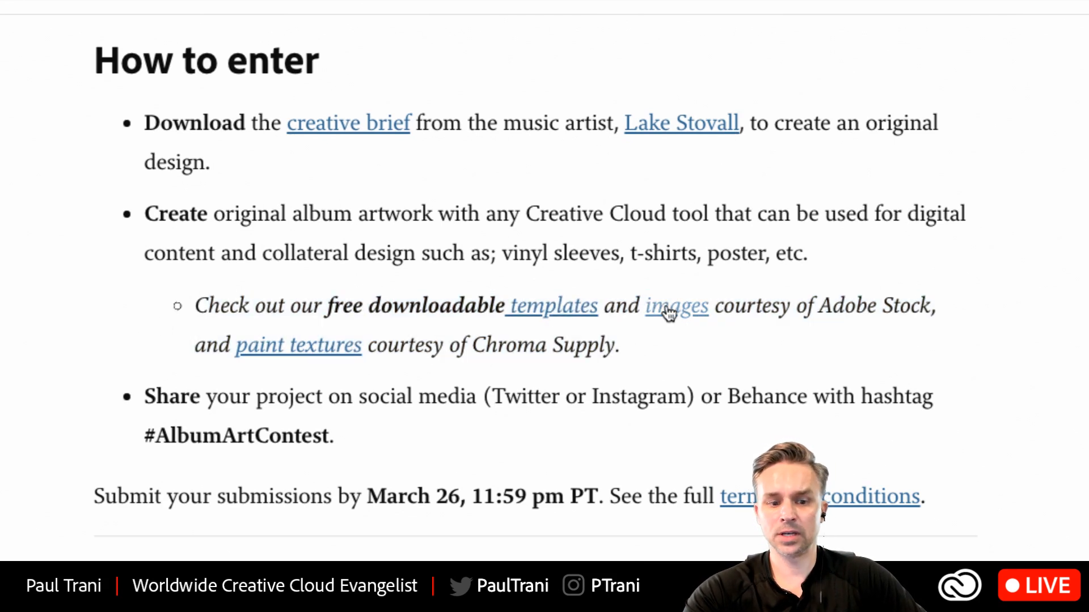
pyautogui.click(669, 312)
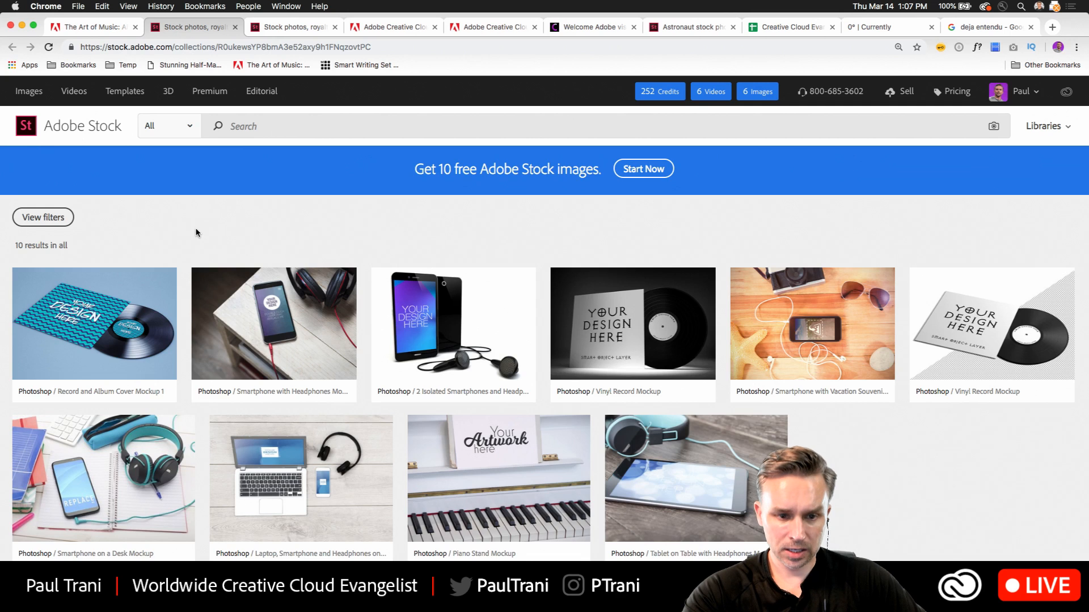
# License the black-background Vinyl Record Mockup template for one credit, save it to the Album library, and return to the collection.
pyautogui.scroll(-2, 195, 231)
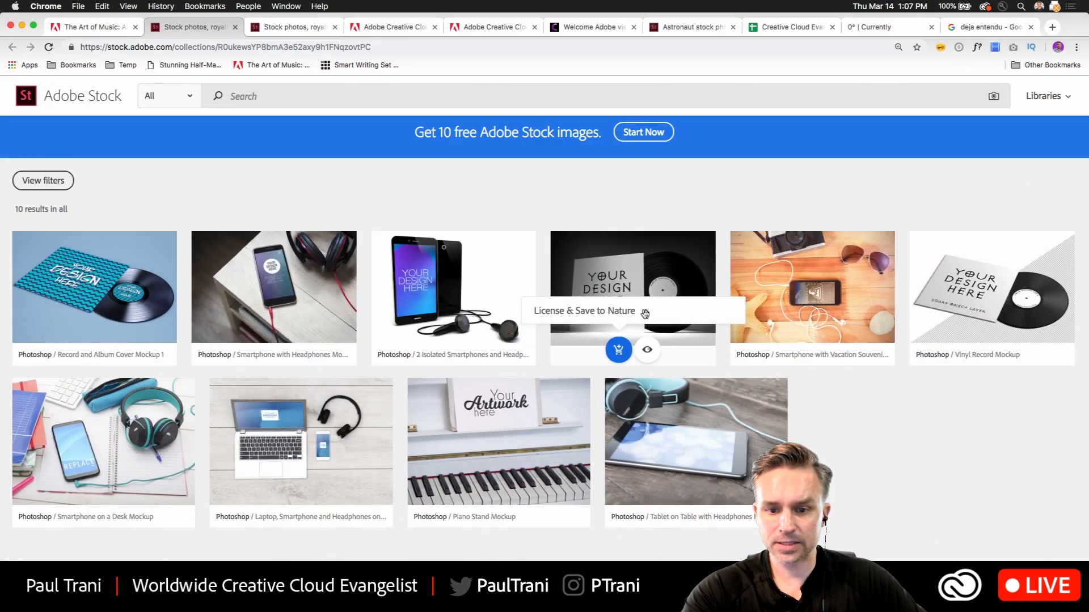
pyautogui.click(645, 314)
pyautogui.scroll(-3, 544, 289)
pyautogui.scroll(3, 542, 284)
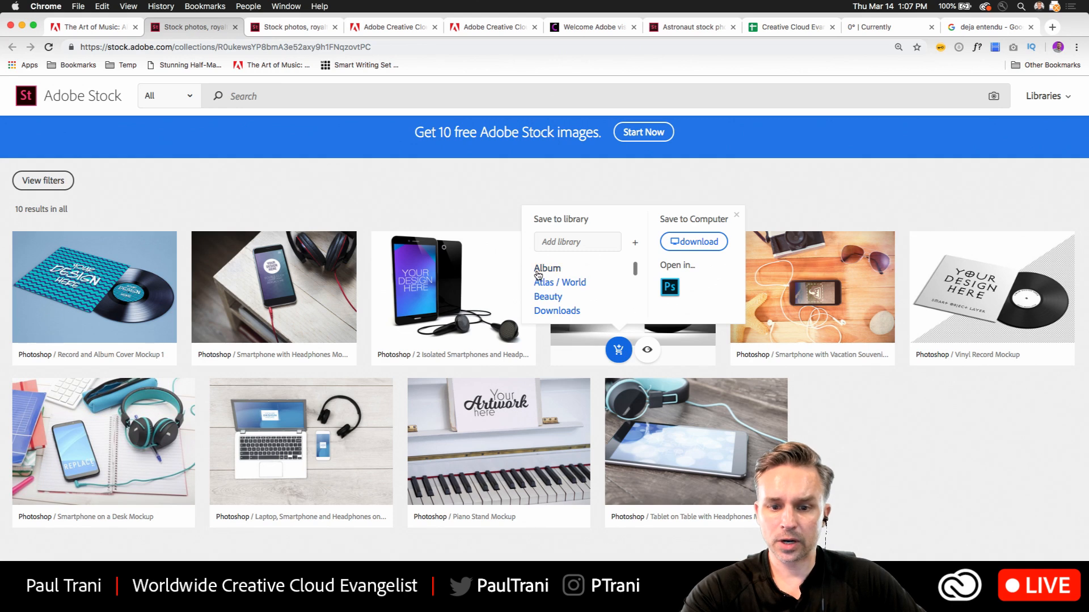
pyautogui.click(538, 271)
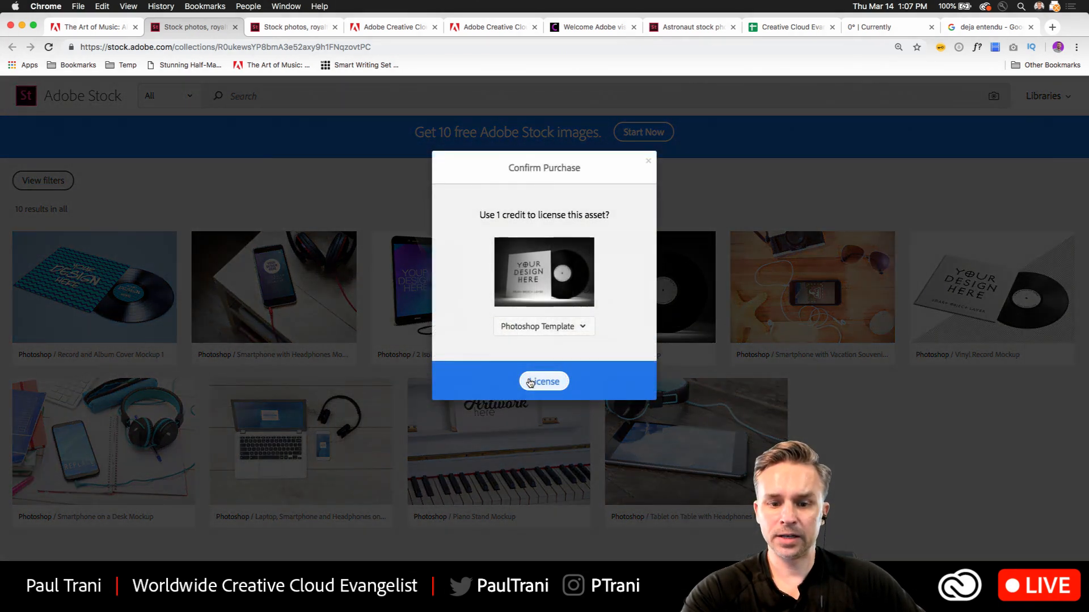
pyautogui.click(537, 385)
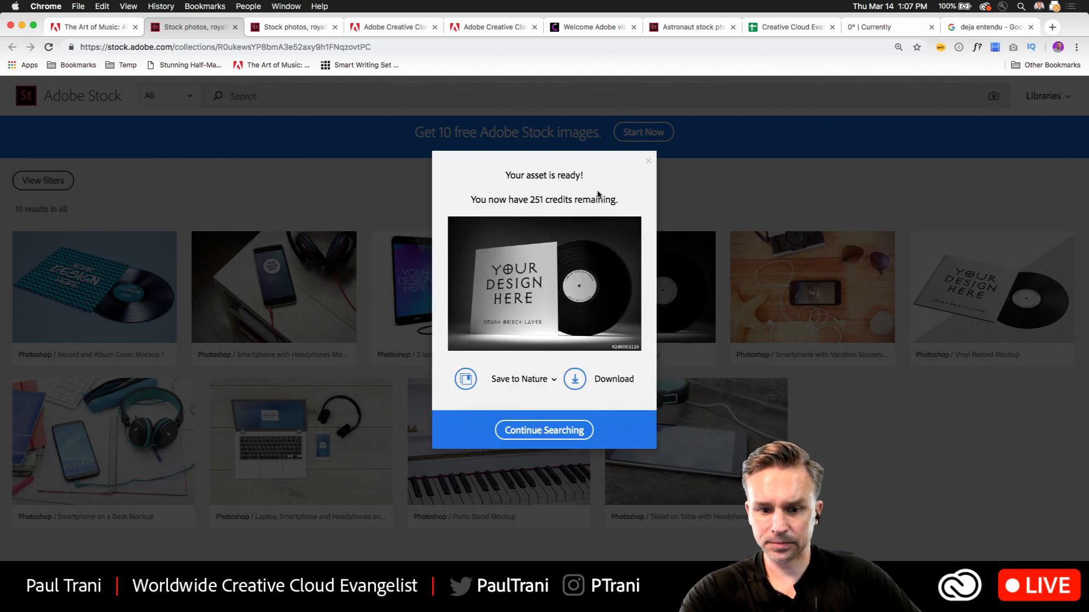
pyautogui.click(545, 432)
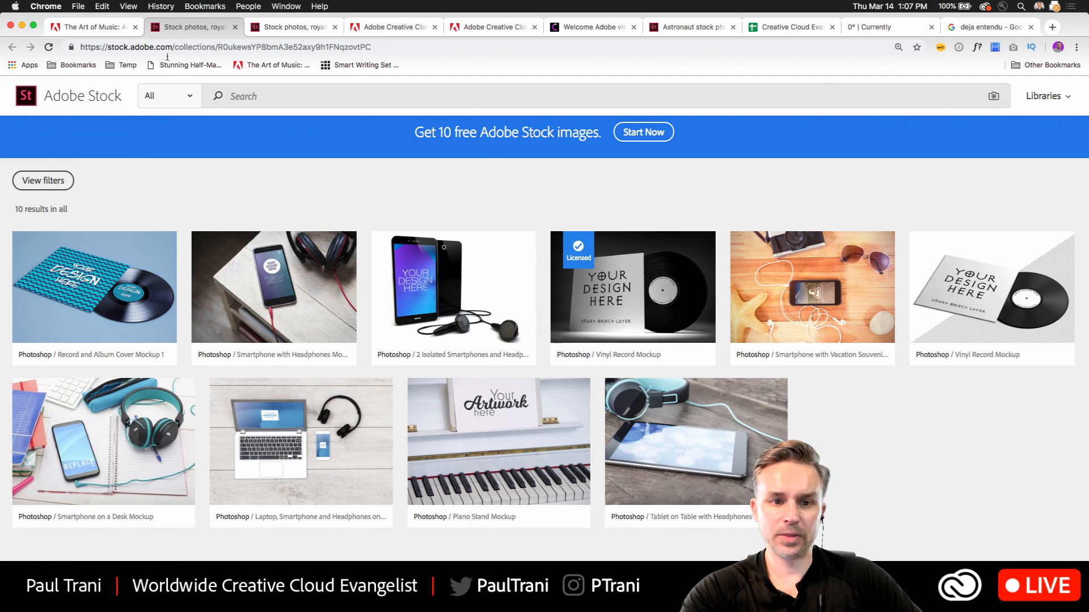
# Close the duplicate Adobe Stock page, return to the blog article, and open its free images link to look over the shared collection.
pyautogui.click(274, 31)
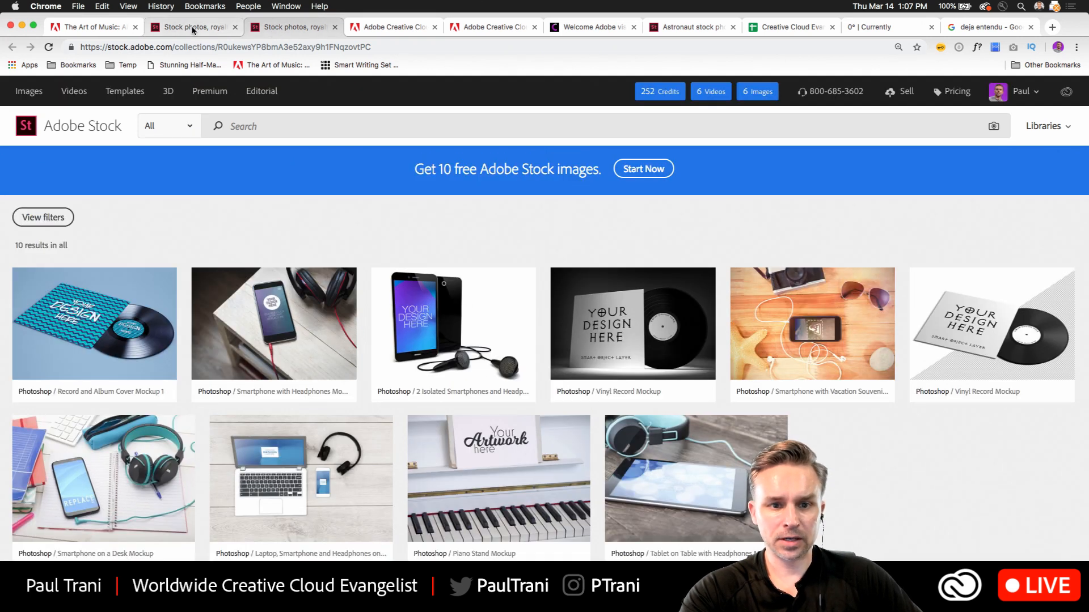
pyautogui.click(210, 30)
pyautogui.click(234, 28)
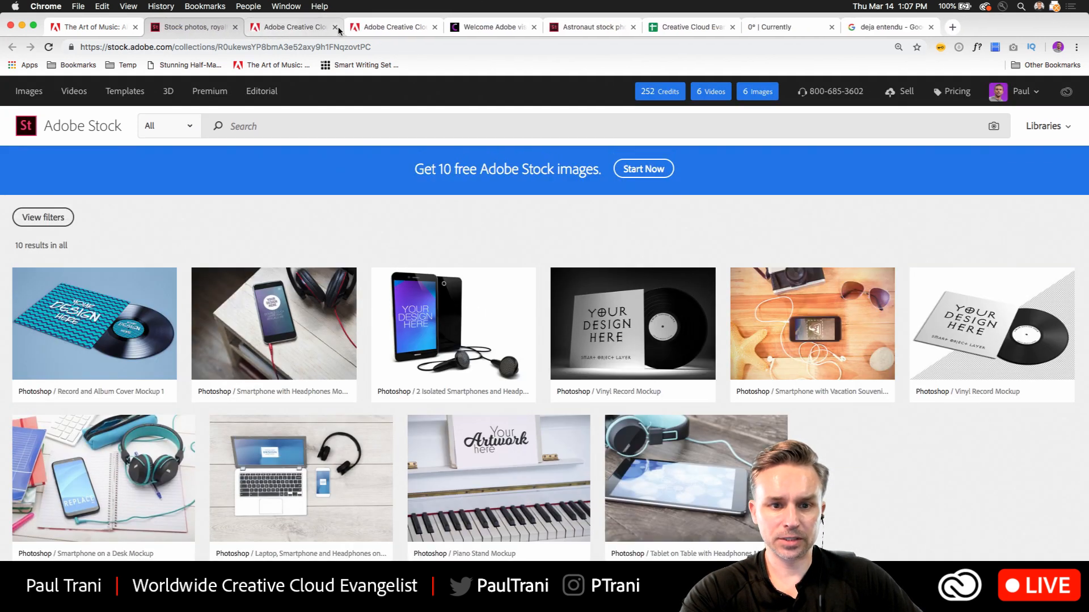
pyautogui.click(120, 28)
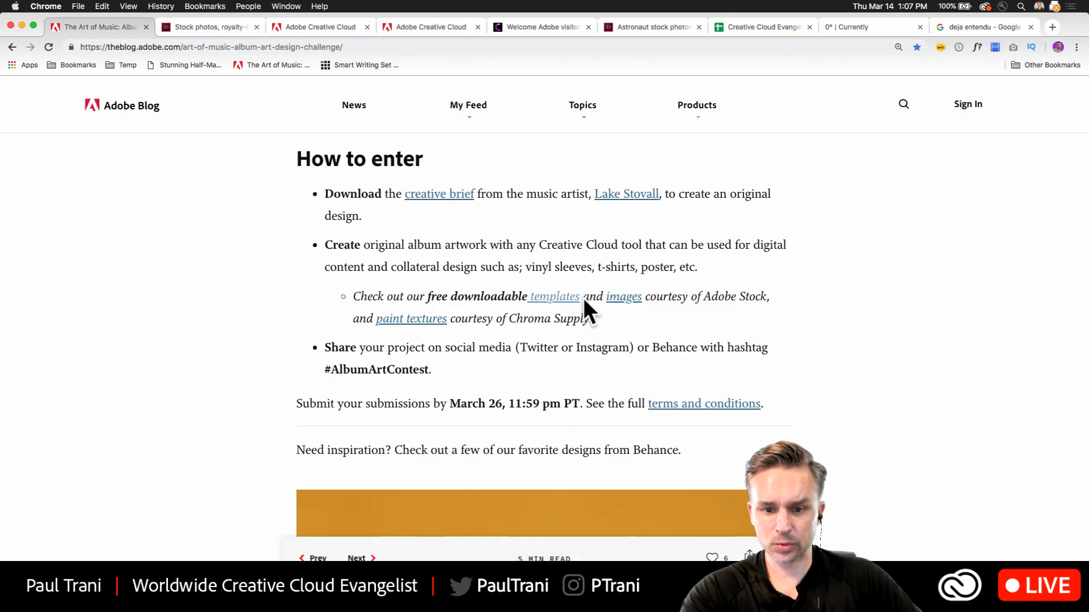
pyautogui.click(612, 298)
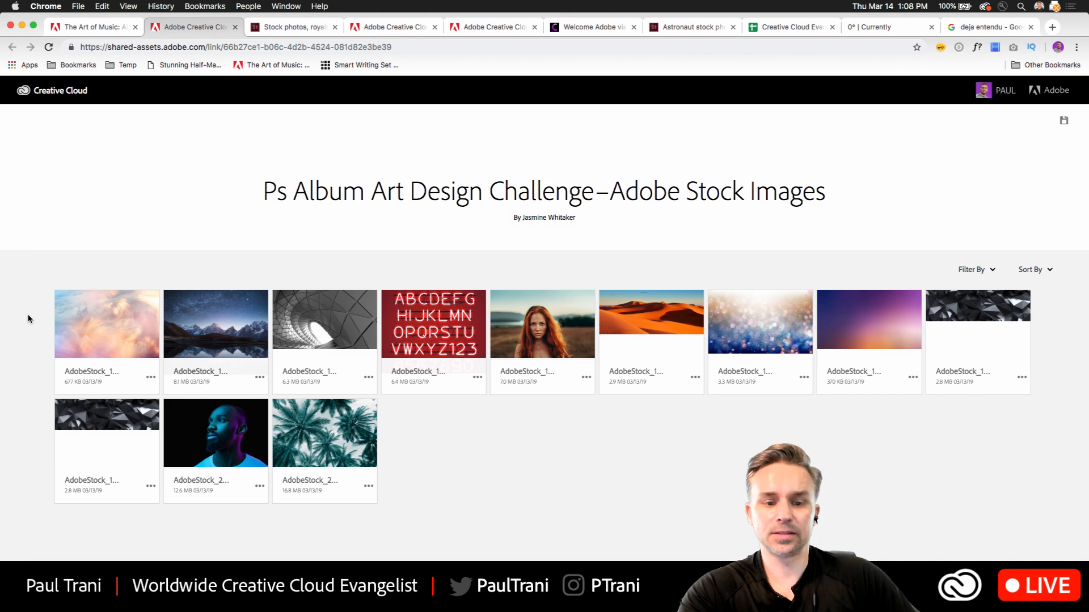
pyautogui.scroll(-3, 39, 317)
pyautogui.scroll(2, 41, 316)
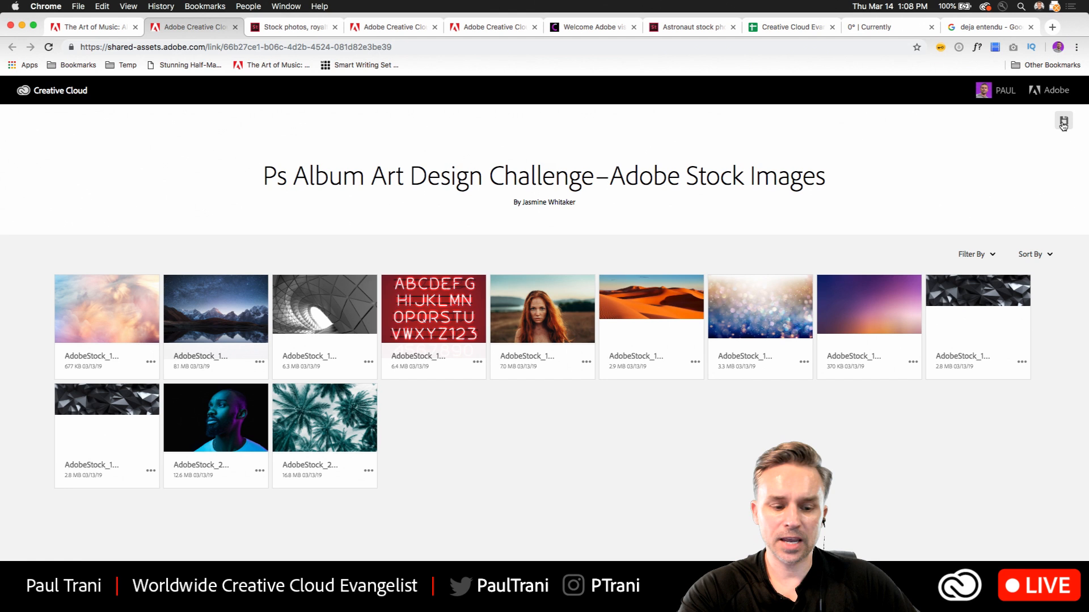
# In Finder, open Creative Cloud Files and delete the duplicate "Ps Album Art Design Challenge–Adobe Stock Images" folders ending in _2 and _1.
pyautogui.click(55, 591)
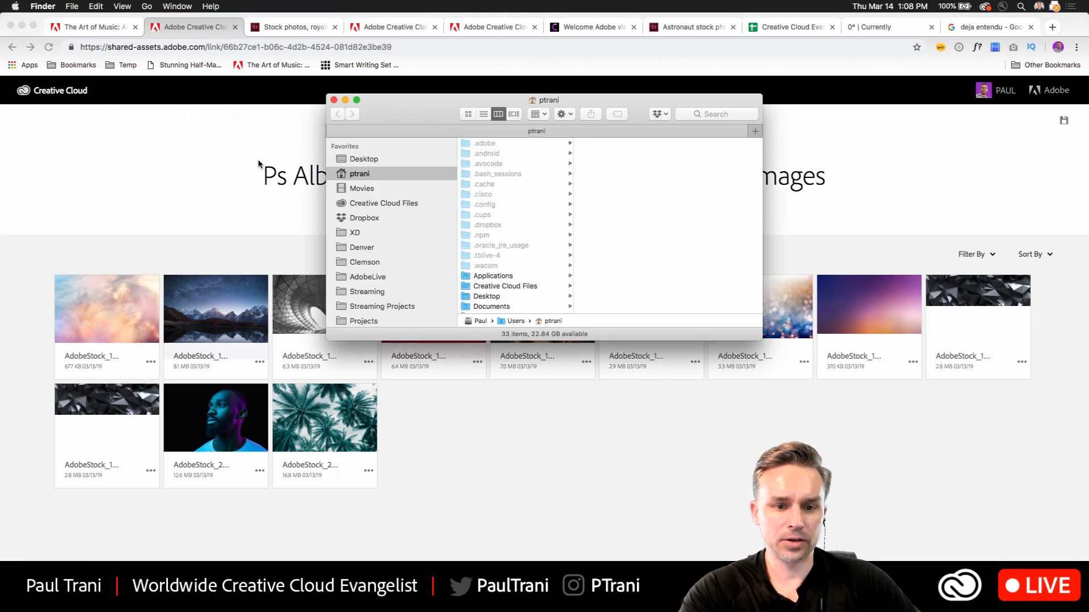
pyautogui.click(347, 204)
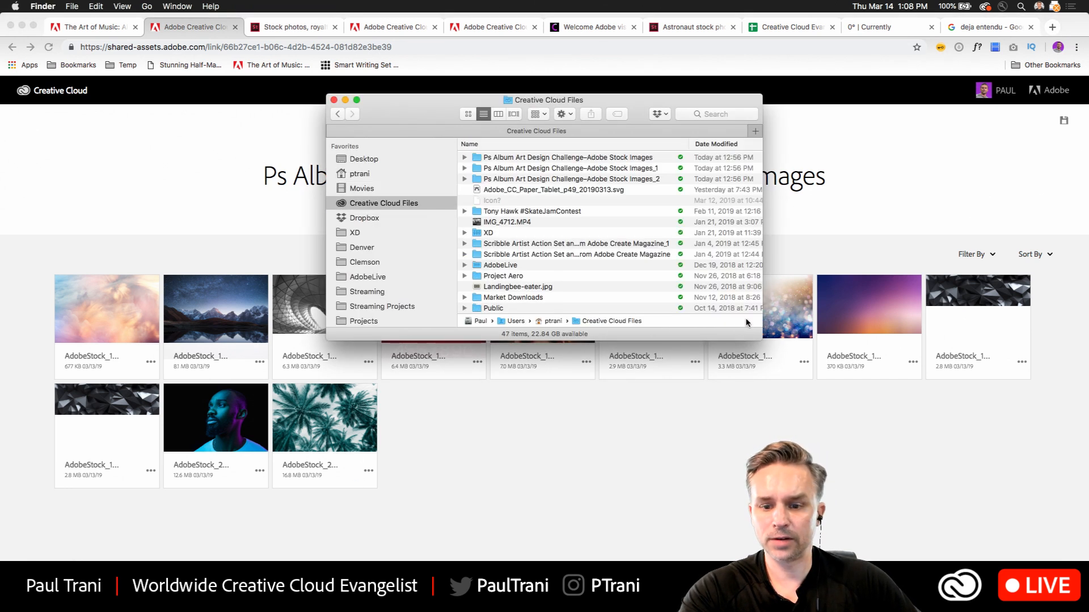
pyautogui.moveTo(763, 335); pyautogui.dragTo(867, 535)
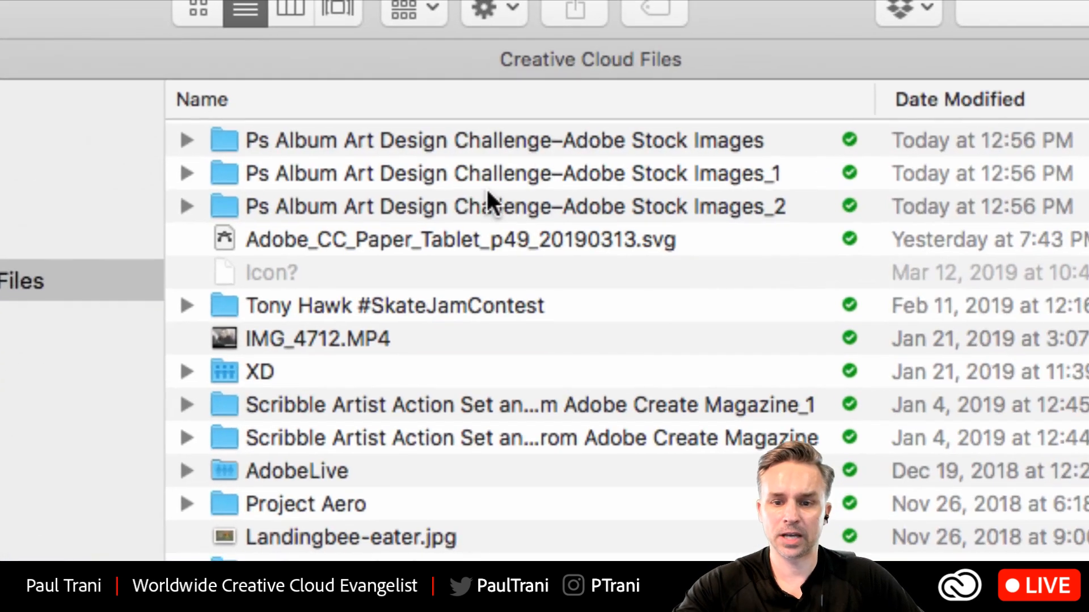
pyautogui.click(495, 198)
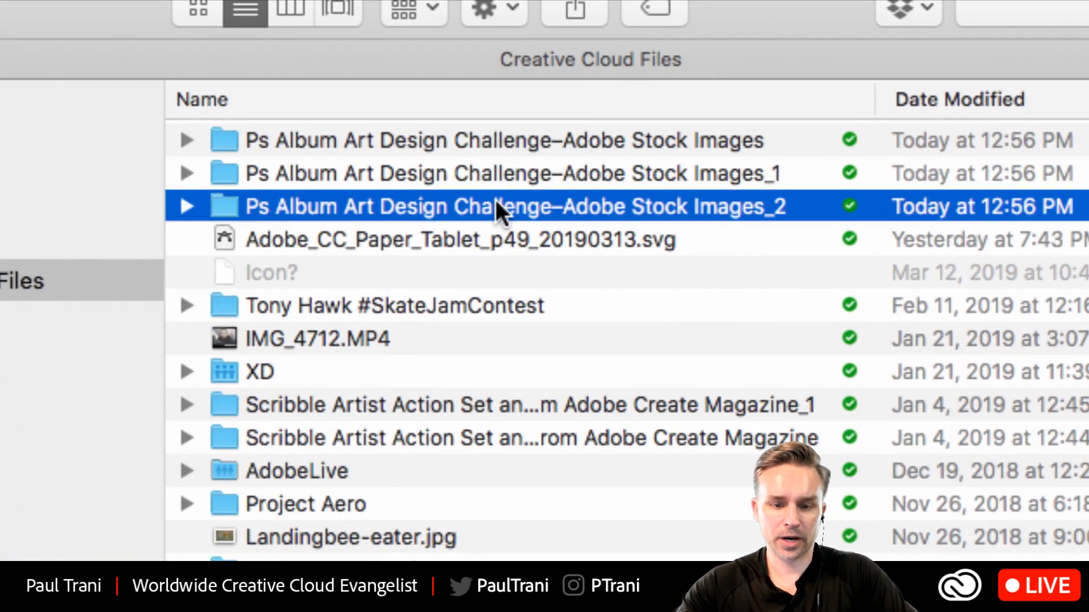
pyautogui.press('super+BackSpace')
pyautogui.click(500, 173)
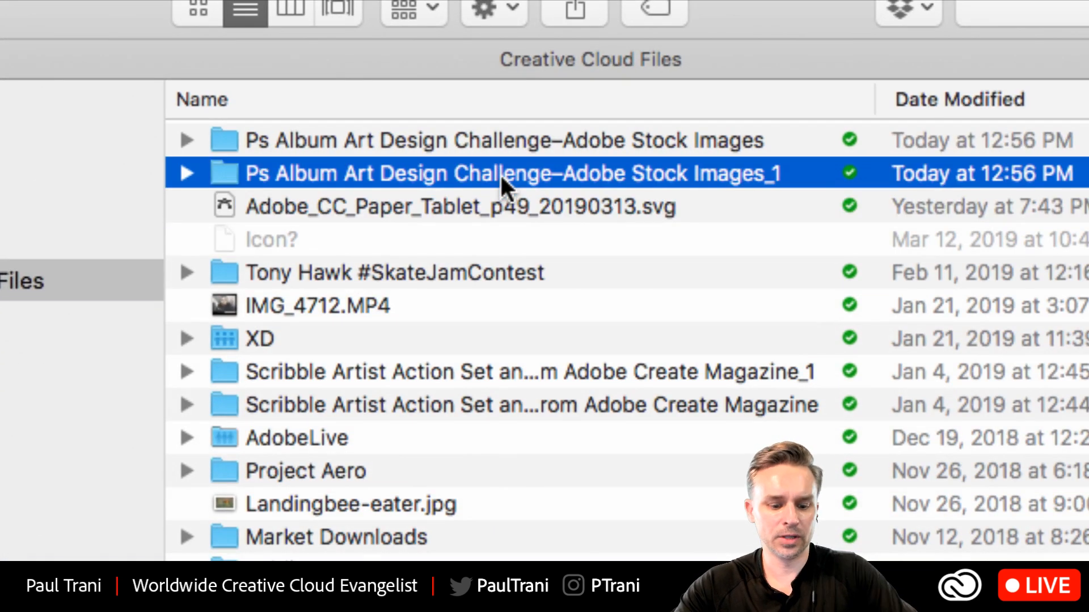
pyautogui.press('super+BackSpace')
# Show the remaining "Ps Album Art Design Challenge–Adobe Stock Images" folder's contents as icons and open AdobeStock_244002364.jpeg in Photoshop.
pyautogui.hscroll(3, 497, 156)
pyautogui.click(474, 146)
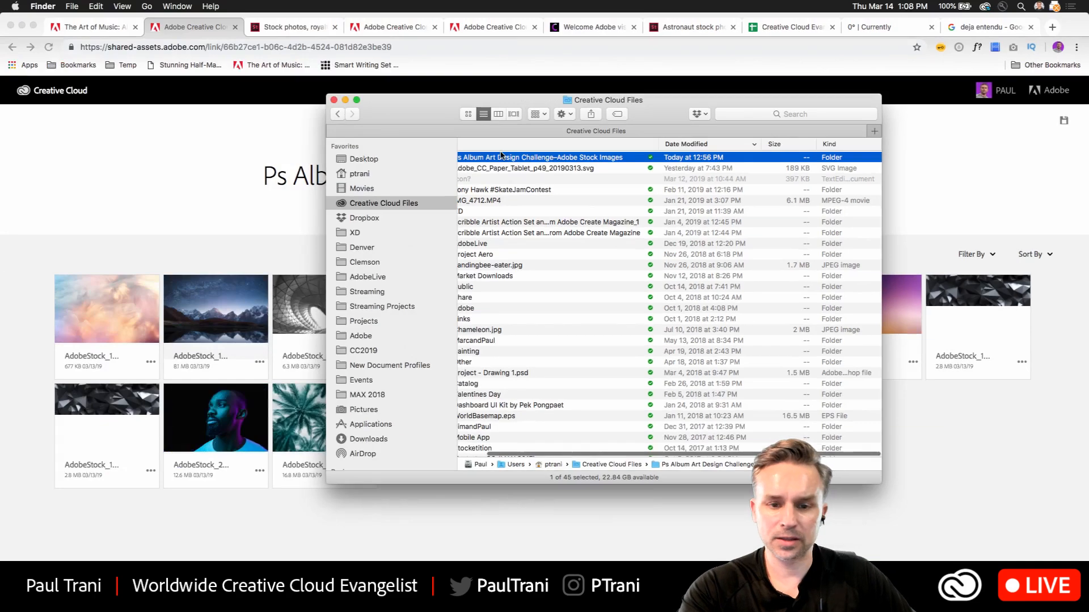
pyautogui.hscroll(-3, 501, 155)
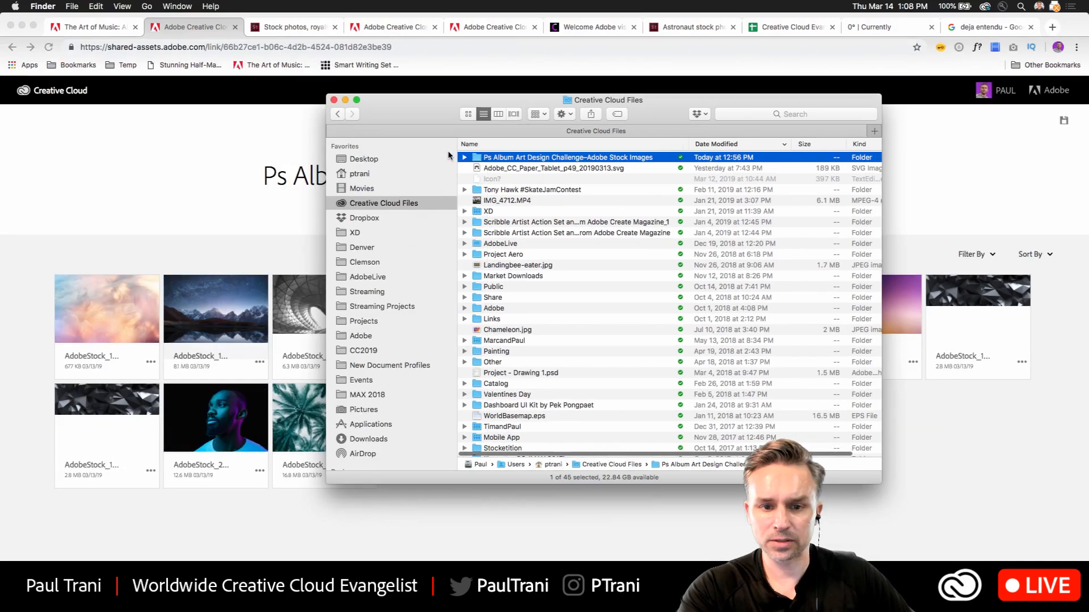
pyautogui.doubleClick(478, 159)
pyautogui.click(467, 115)
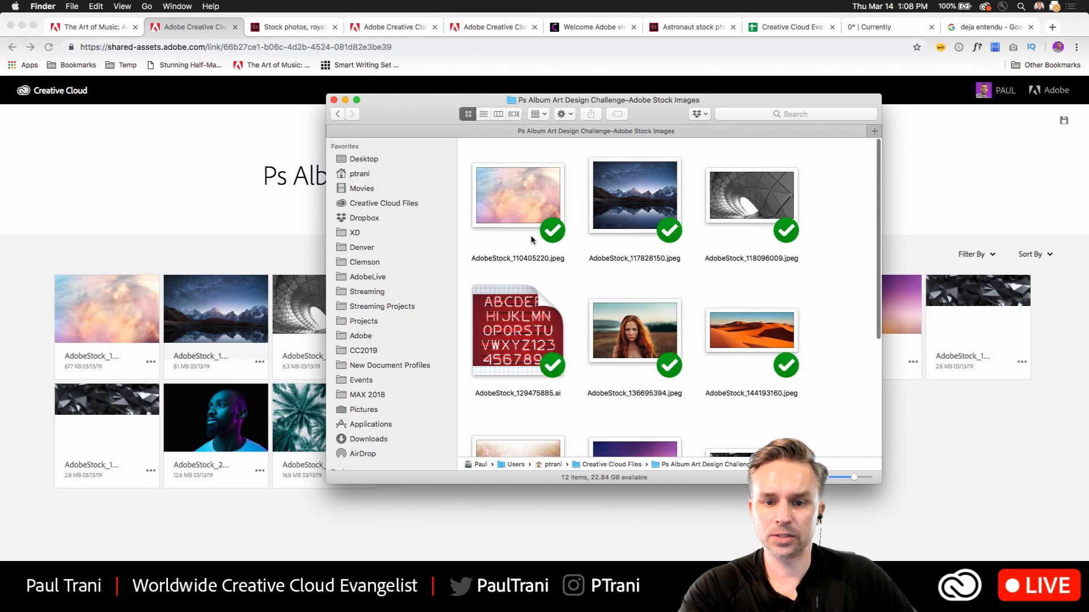
pyautogui.moveTo(872, 484); pyautogui.dragTo(961, 568)
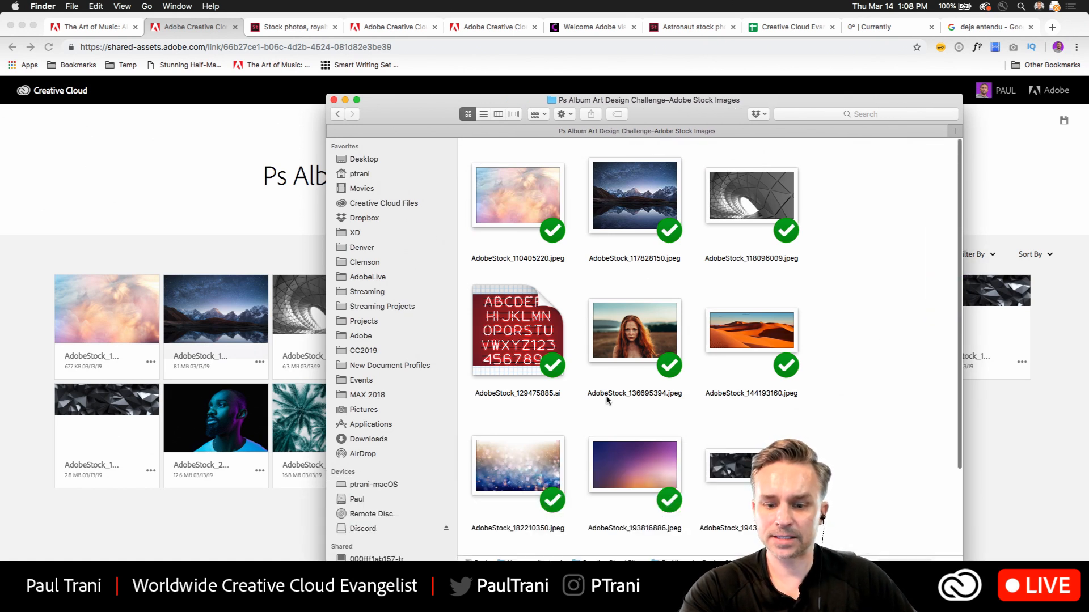
pyautogui.scroll(-5, 607, 406)
pyautogui.click(624, 512)
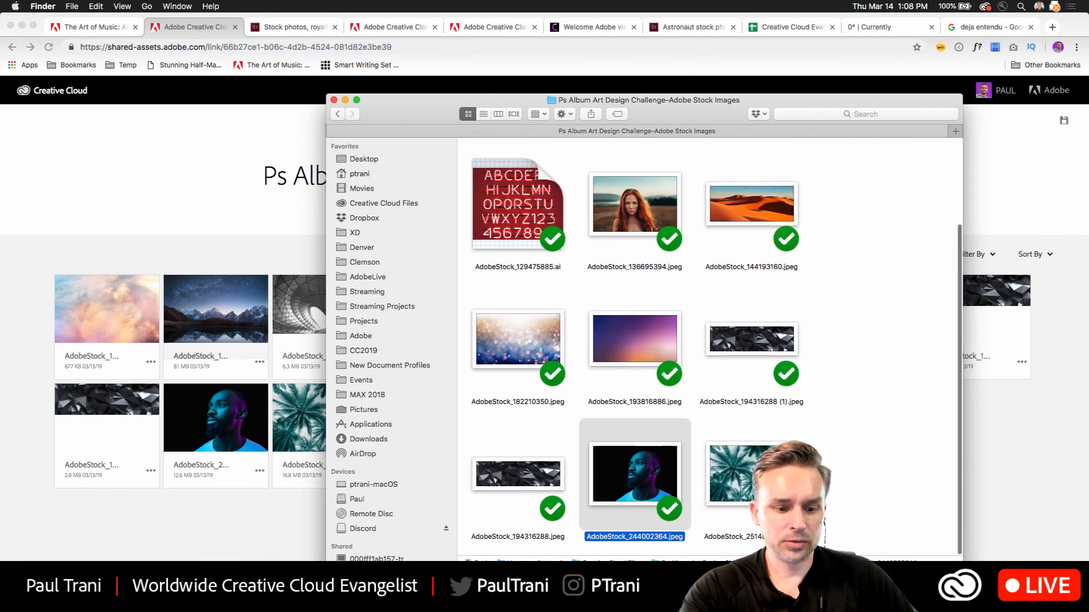
pyautogui.click(176, 594)
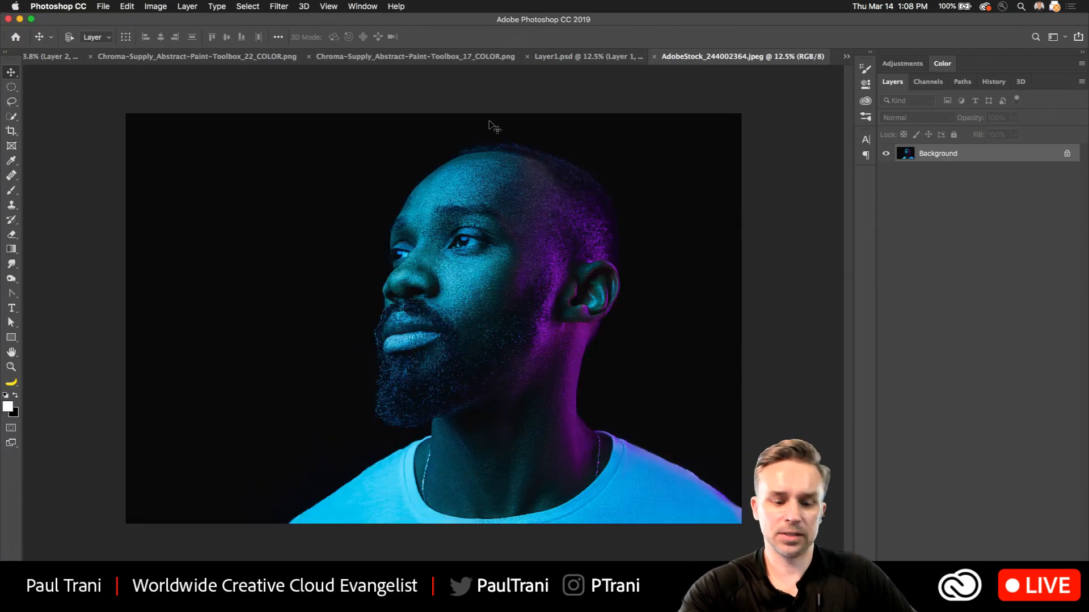
# Copy the whole portrait image, close its document, paste it into Untitled-1, and place the new layer directly above Layer 4.
pyautogui.press('super+a')
pyautogui.press('super+c')
pyautogui.press('super+w')
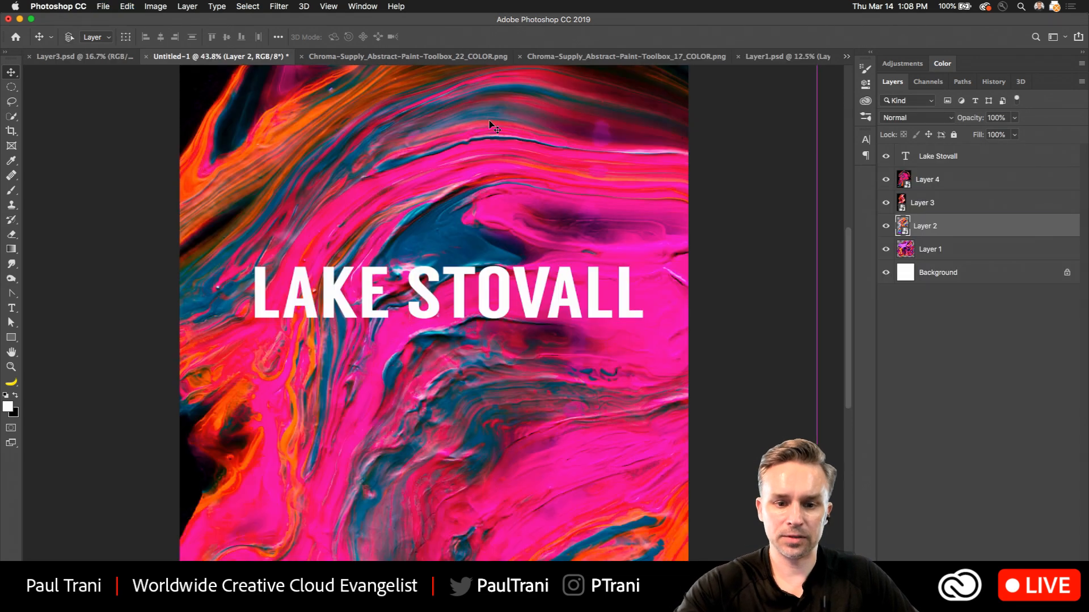
pyautogui.press('super+v')
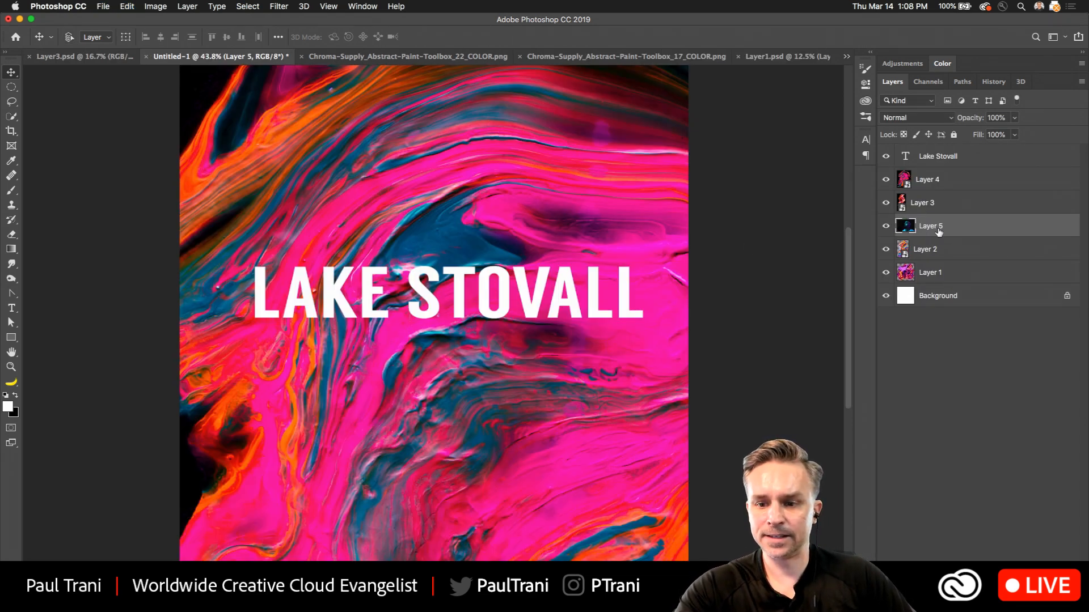
pyautogui.moveTo(938, 229); pyautogui.dragTo(955, 181)
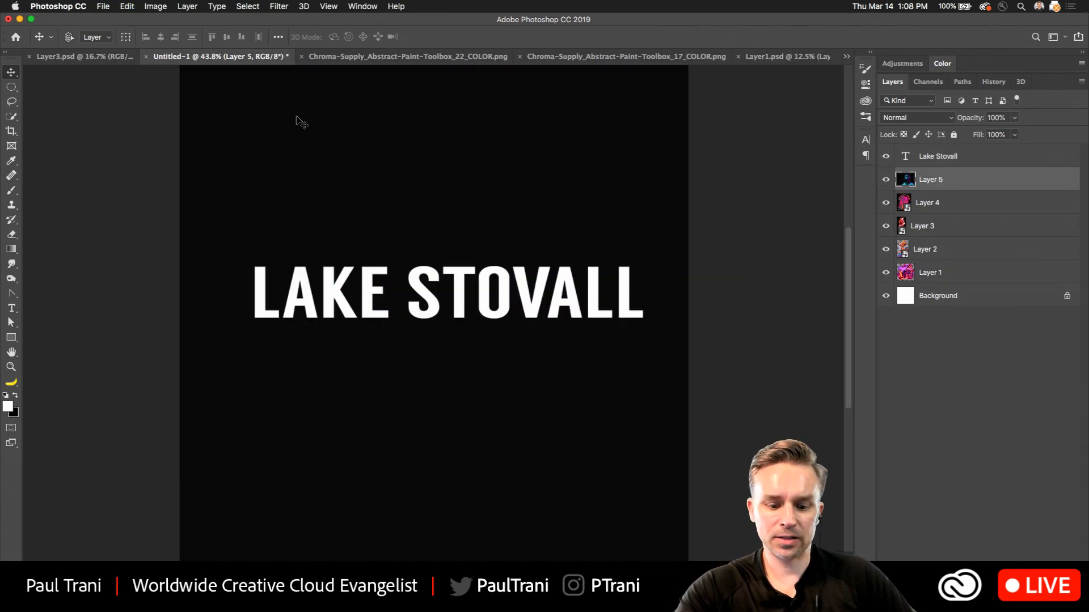
# Convert the portrait layer to a smart object and scale it proportionally to about 37.4% from its upper-left corner.
pyautogui.rightClick(980, 174)
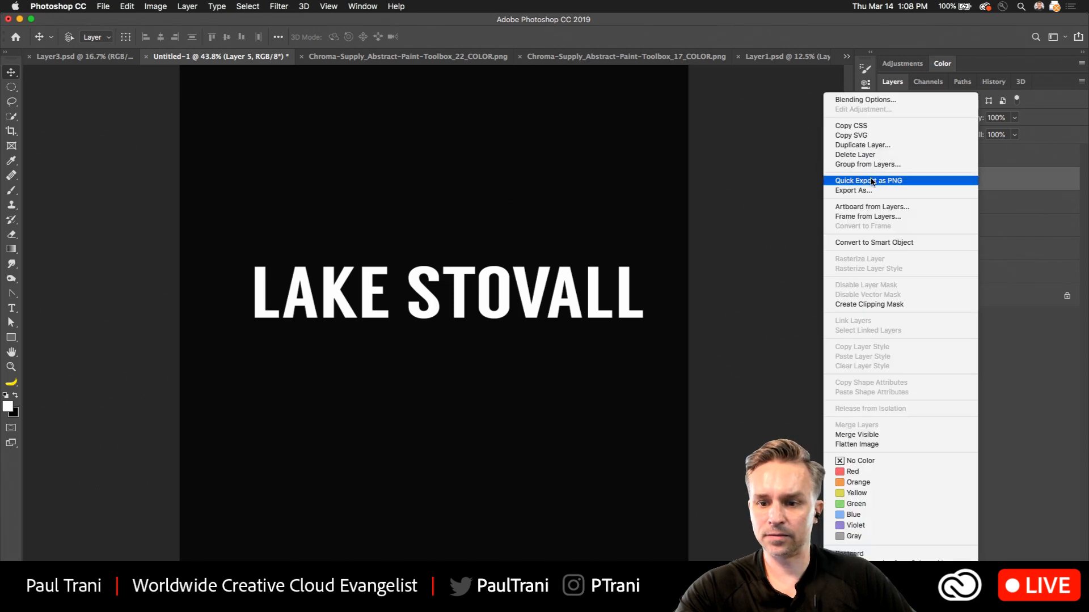
pyautogui.click(964, 243)
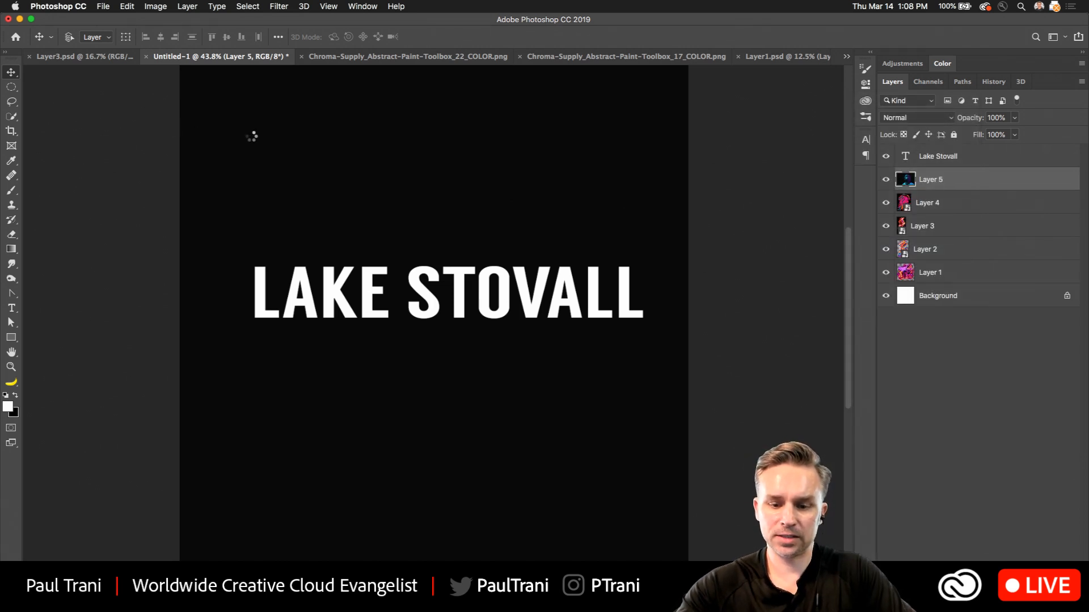
pyautogui.press('super+t')
pyautogui.press('super+0')
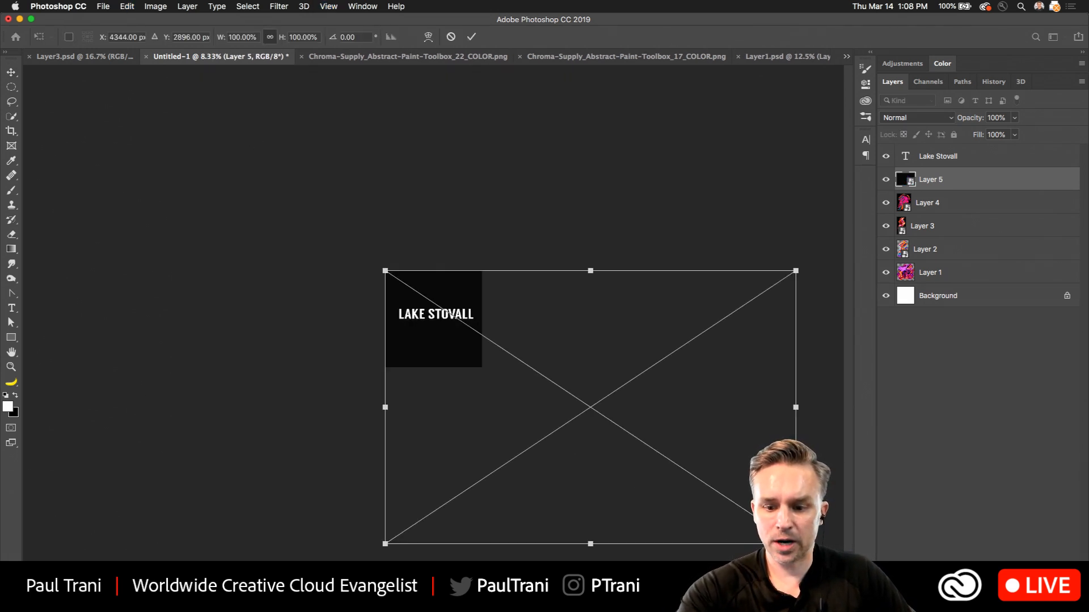
pyautogui.moveTo(795, 544); pyautogui.dragTo(539, 376)
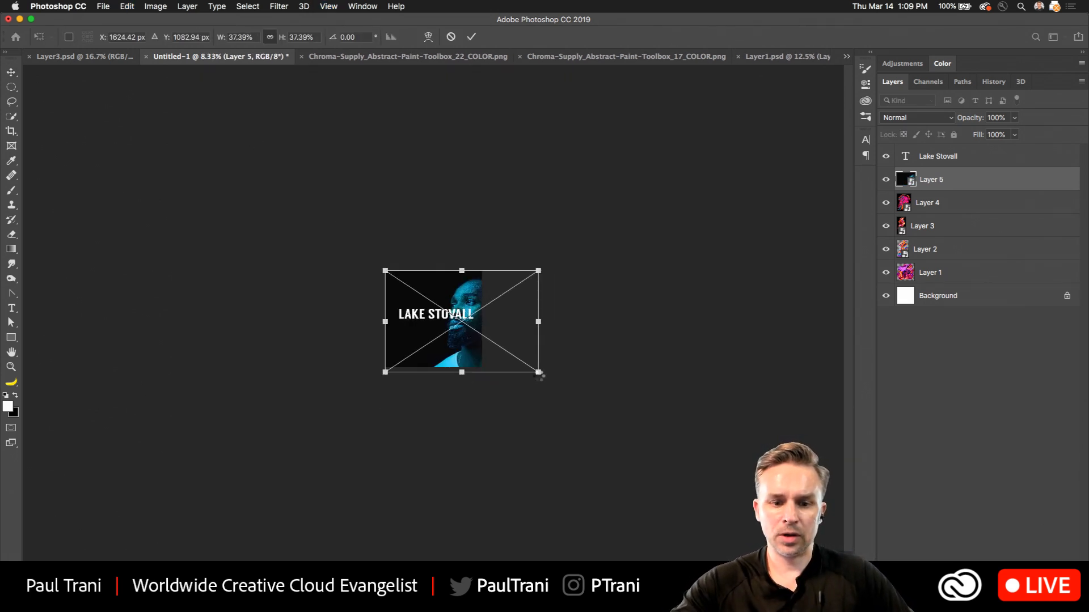
pyautogui.press('Return')
pyautogui.press('super+0')
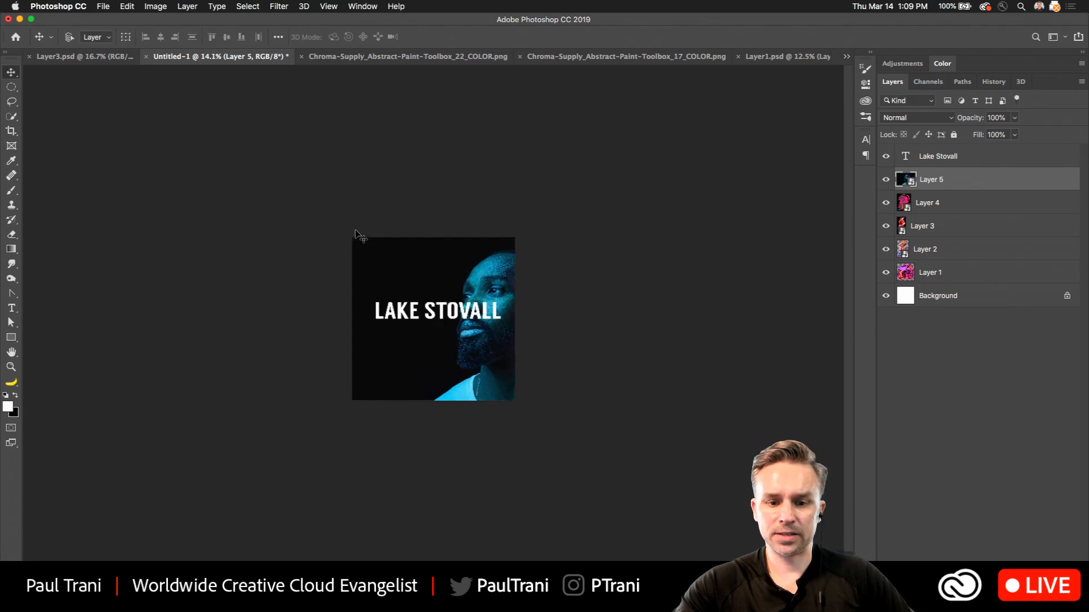
pyautogui.scroll(5, 356, 231)
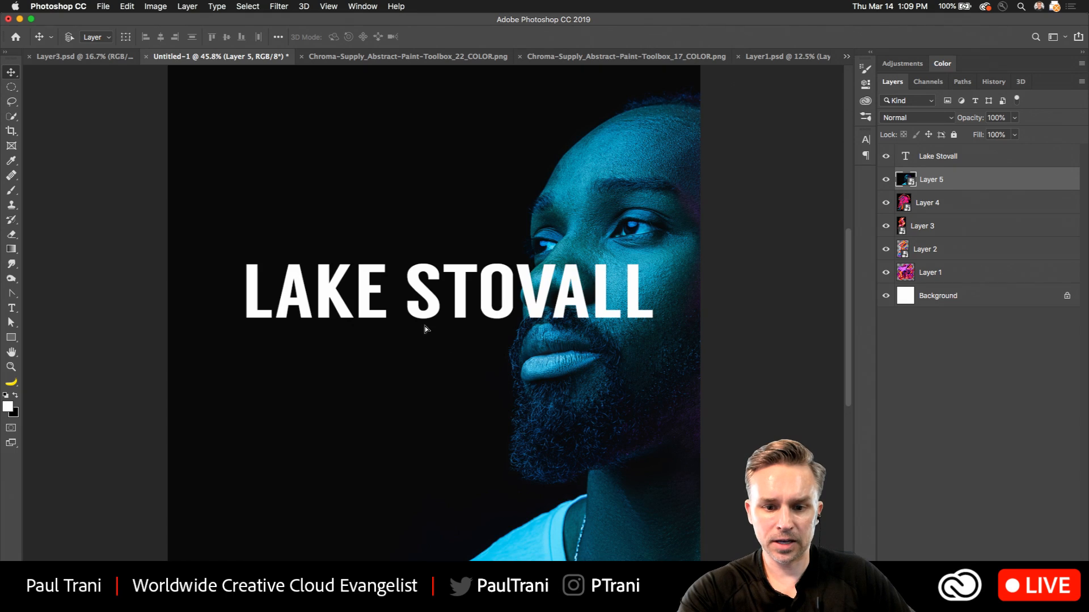
# Move the portrait sideways so the man's face and shoulders fill the cover behind the LAKE STOVALL text.
pyautogui.moveTo(424, 329); pyautogui.dragTo(308, 341)
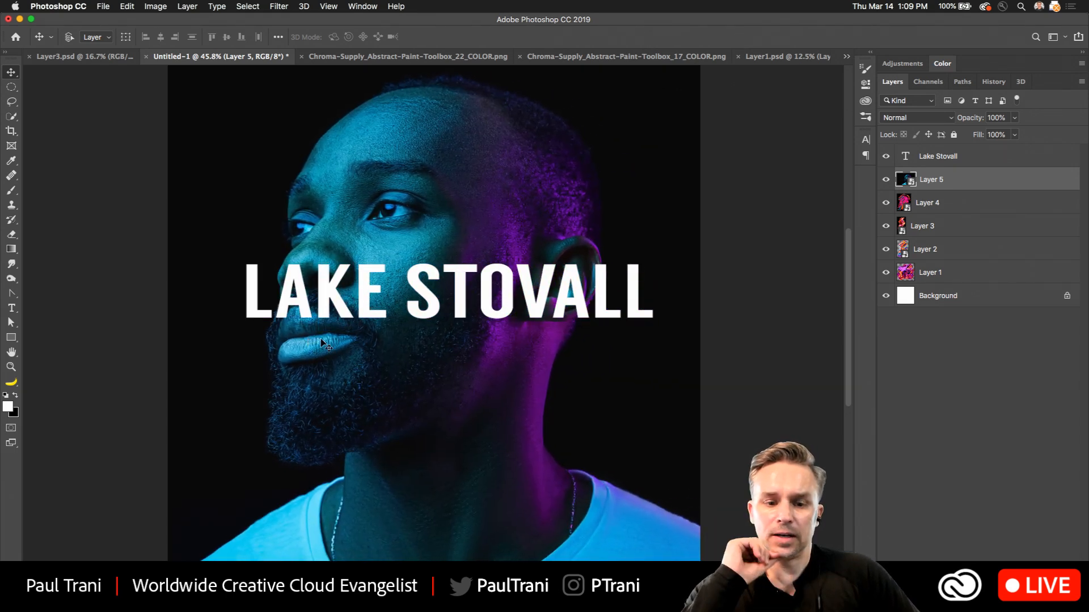
pyautogui.moveTo(321, 348)
pyautogui.mouseDown()
pyautogui.moveTo(322, 328)
pyautogui.moveTo(322, 338)
pyautogui.mouseUp()
pyautogui.scroll(-3, 322, 341)
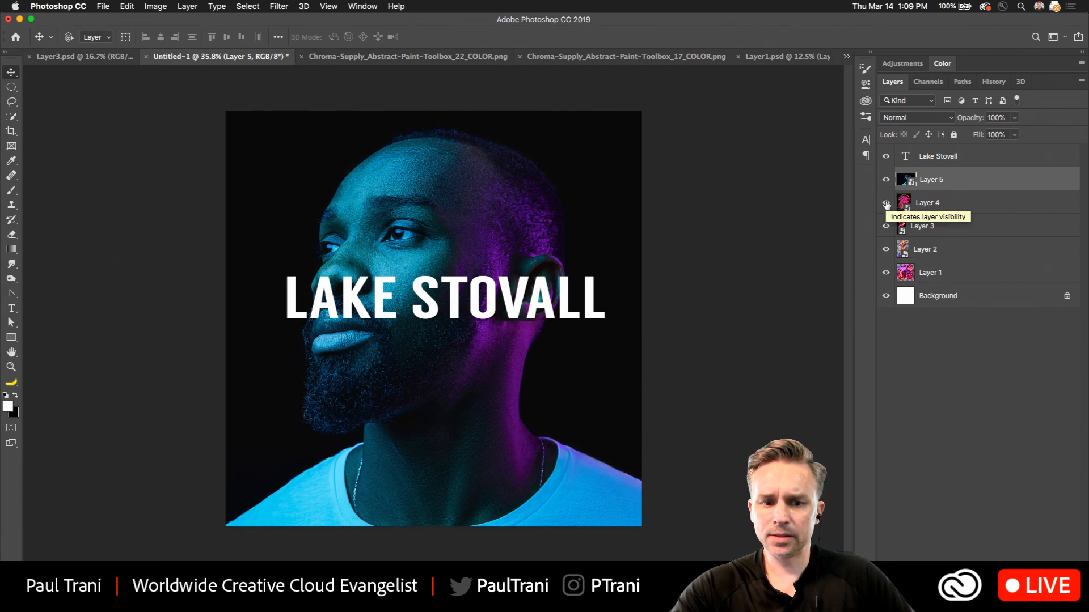
# Hide Layers 1 through 5 and fill the Background layer with black.
pyautogui.click(887, 208)
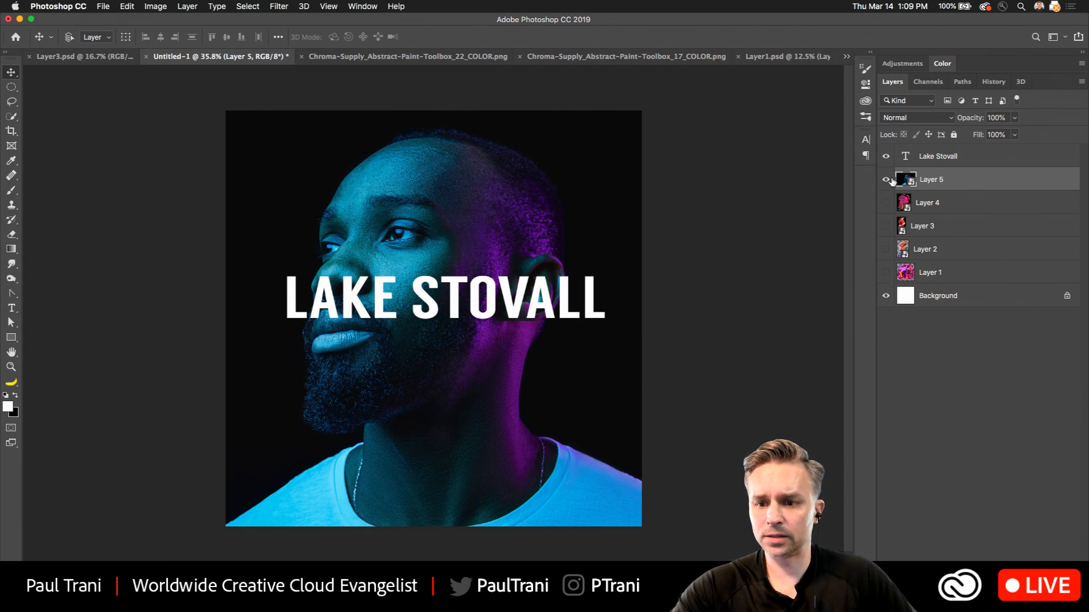
pyautogui.click(887, 180)
pyautogui.click(907, 301)
pyautogui.press('super+BackSpace')
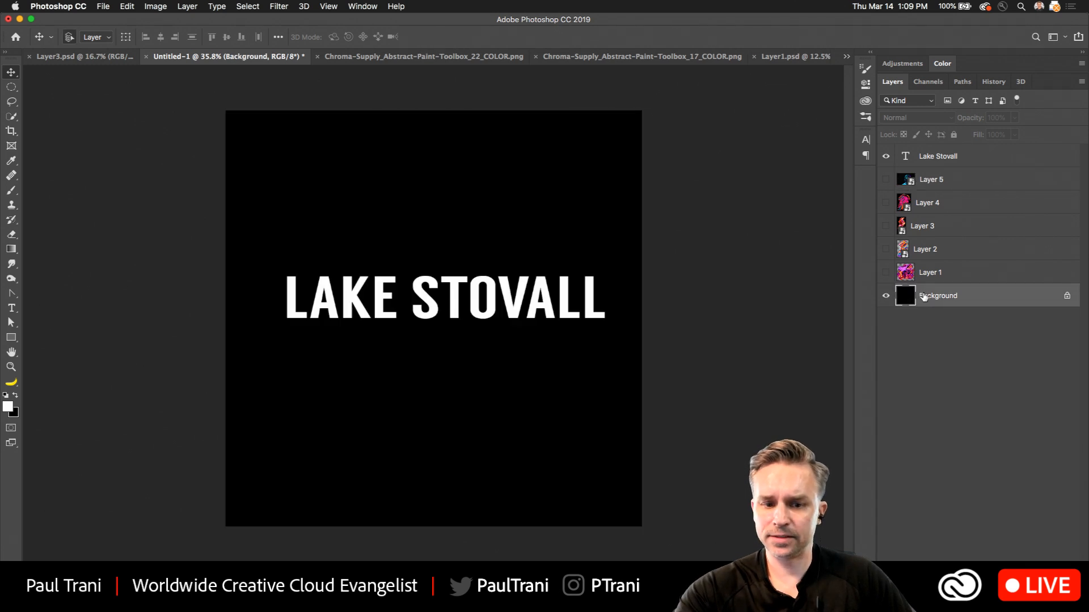
# Make the Layer 1 and Layer 2 paint textures visible again, with Layer 1 as the active layer.
pyautogui.click(887, 273)
pyautogui.click(949, 277)
pyautogui.click(886, 249)
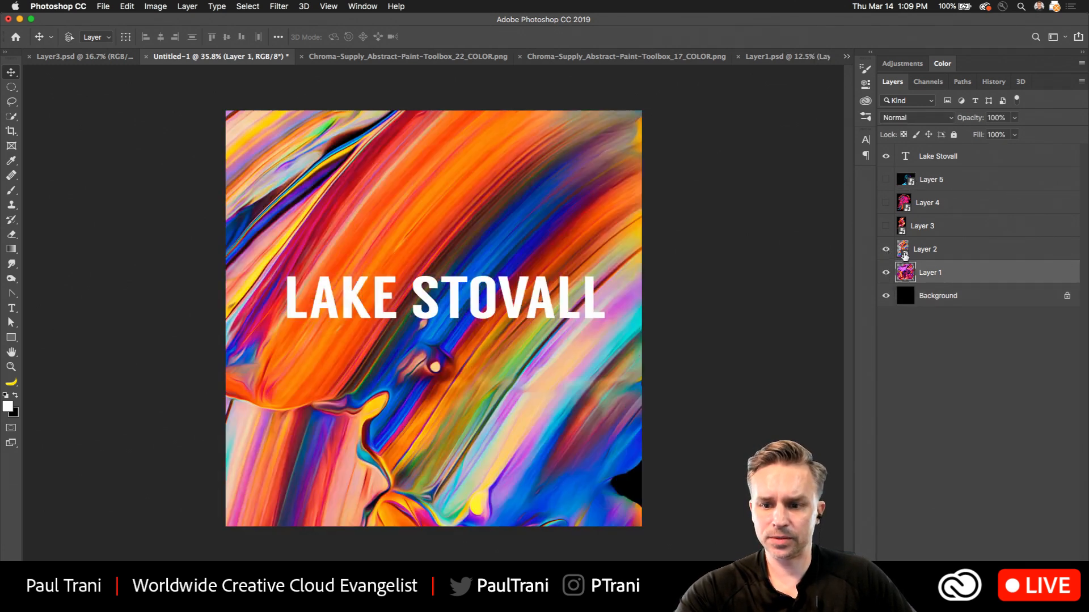
# Move the Layer 2 paint texture to just below the Lake Stovall text layer and make the Layer 5 portrait visible.
pyautogui.click(922, 252)
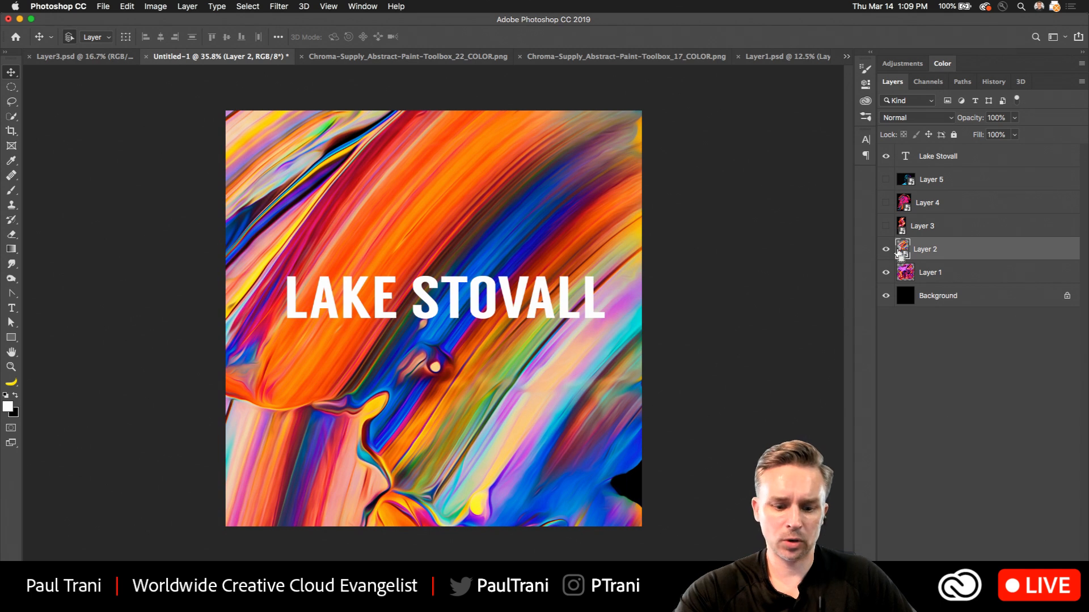
pyautogui.moveTo(974, 250); pyautogui.dragTo(964, 169)
pyautogui.click(885, 203)
pyautogui.click(886, 180)
pyautogui.click(886, 180)
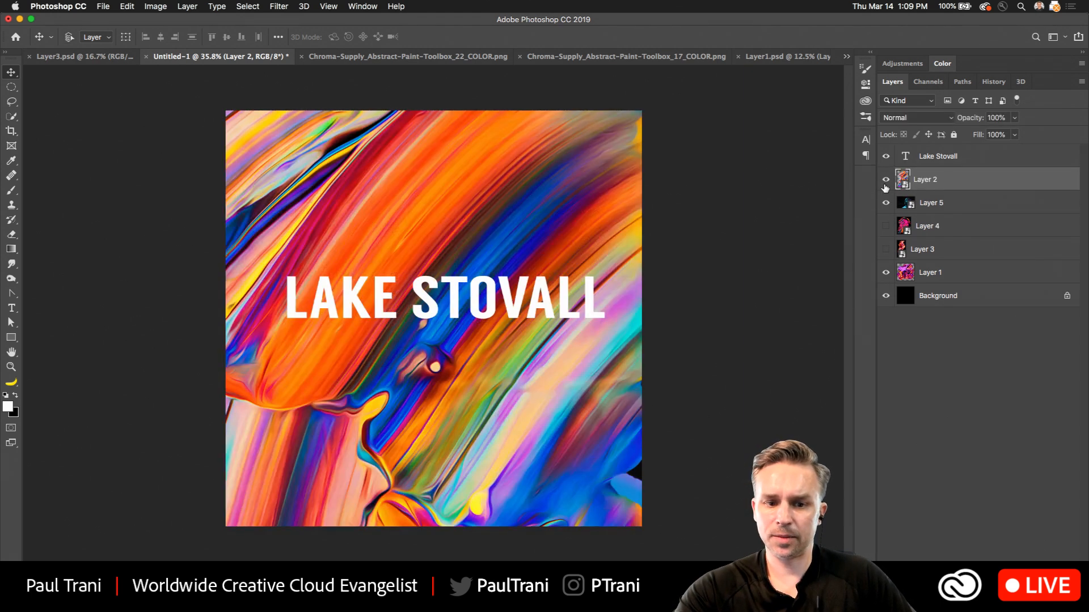
# Set the Layer 2 paint texture's blend mode to Vivid Light.
pyautogui.click(918, 120)
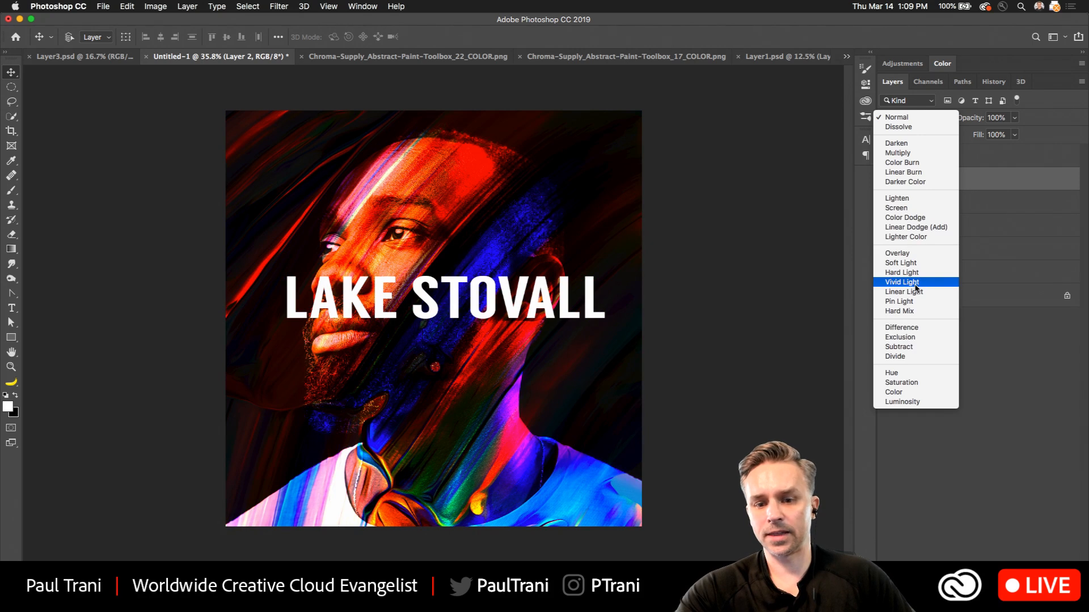
pyautogui.click(916, 282)
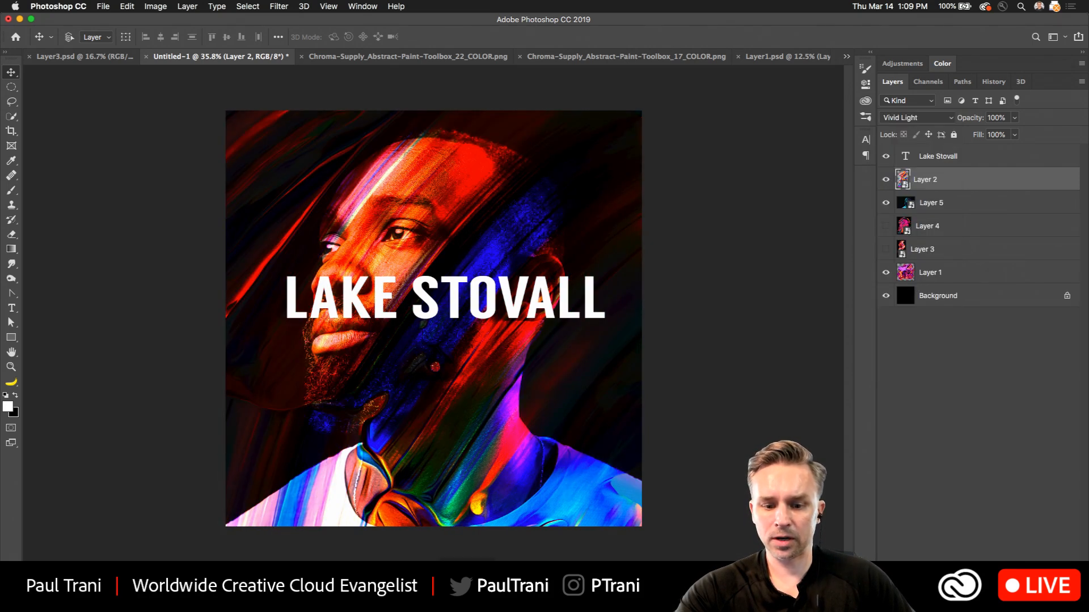
# Switch to the Lake Stovall brief in Word and review its tone, look and feel, and color guidelines.
pyautogui.click(627, 205)
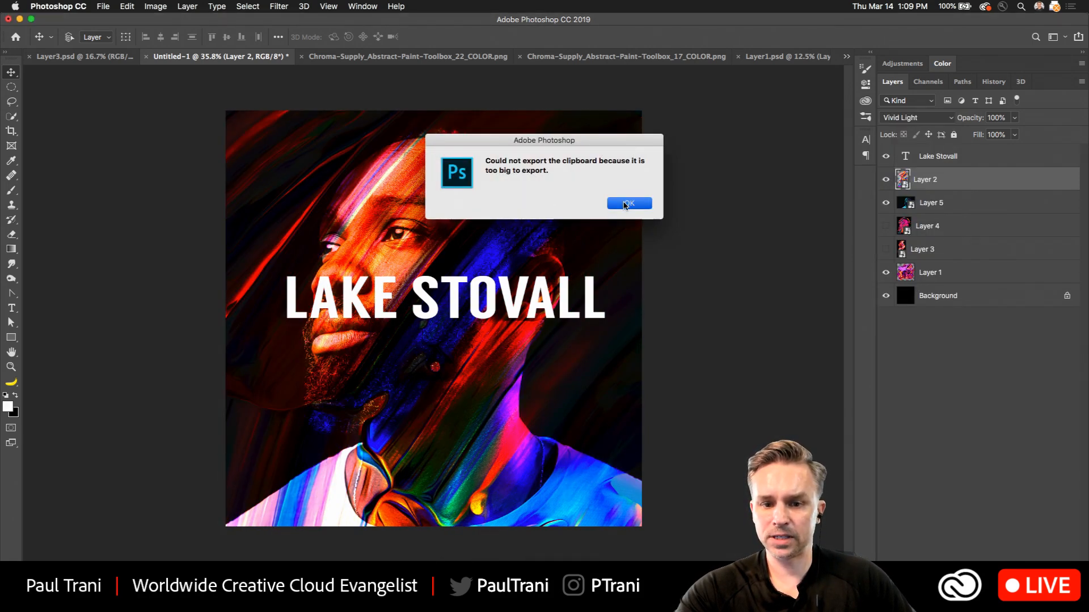
pyautogui.click(1021, 589)
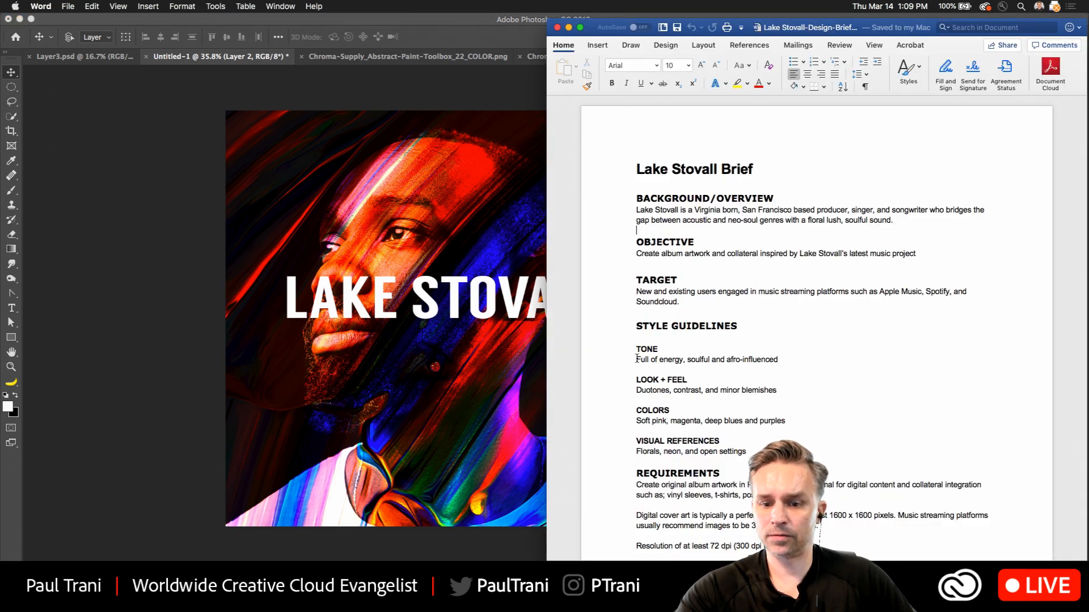
pyautogui.moveTo(636, 359); pyautogui.dragTo(634, 433)
pyautogui.click(638, 394)
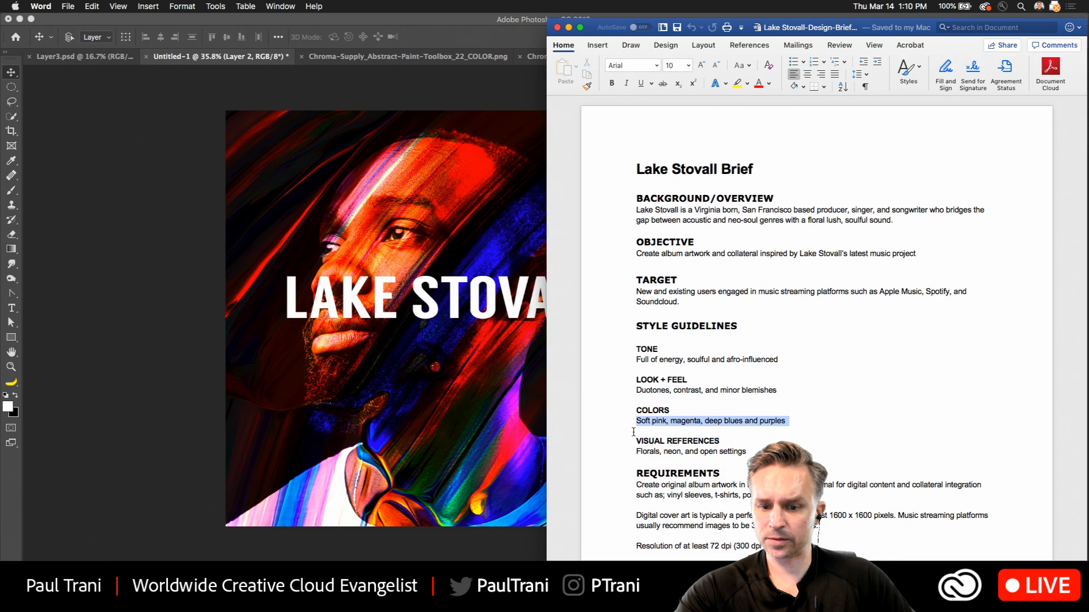
# Return to Photoshop and shift the Layer 2 paint texture slightly to the right across the portrait.
pyautogui.click(460, 329)
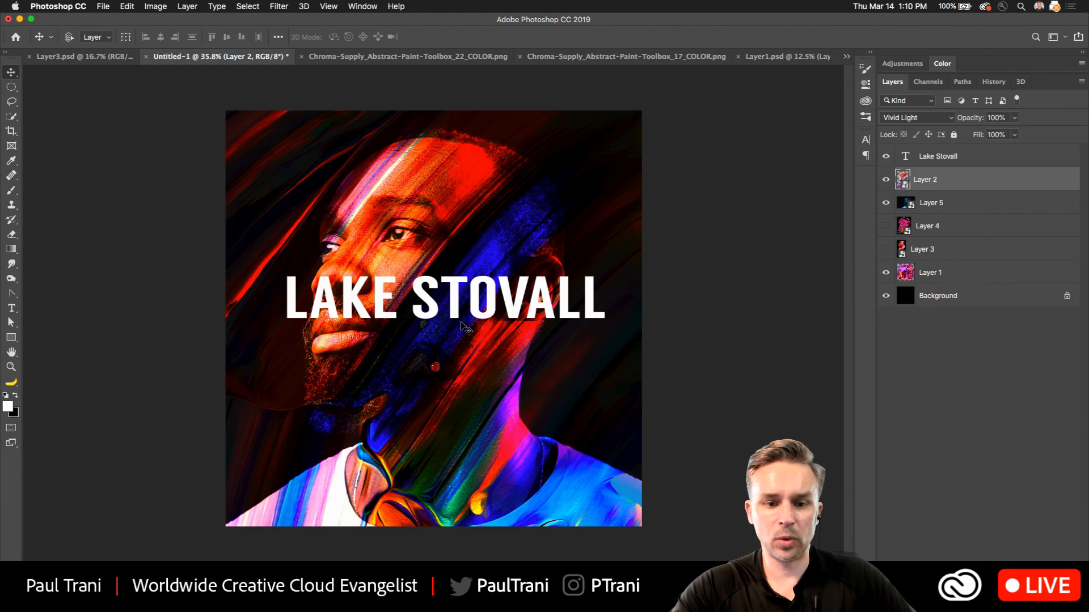
pyautogui.moveTo(462, 328)
pyautogui.mouseDown()
pyautogui.moveTo(465, 391)
pyautogui.moveTo(484, 380)
pyautogui.moveTo(624, 515)
pyautogui.moveTo(485, 256)
pyautogui.moveTo(489, 334)
pyautogui.moveTo(509, 335)
pyautogui.mouseUp()
# Add a layer mask to the Layer 5 portrait and paint black with a 600 px brush across the shirt and shoulders.
pyautogui.click(939, 203)
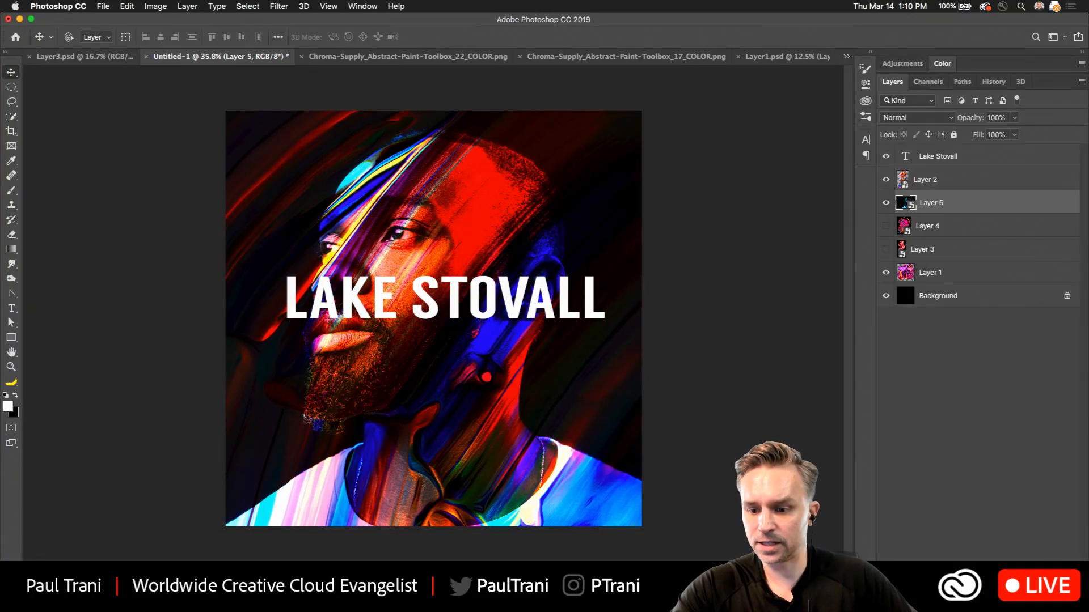
pyautogui.click(989, 559)
pyautogui.click(9, 193)
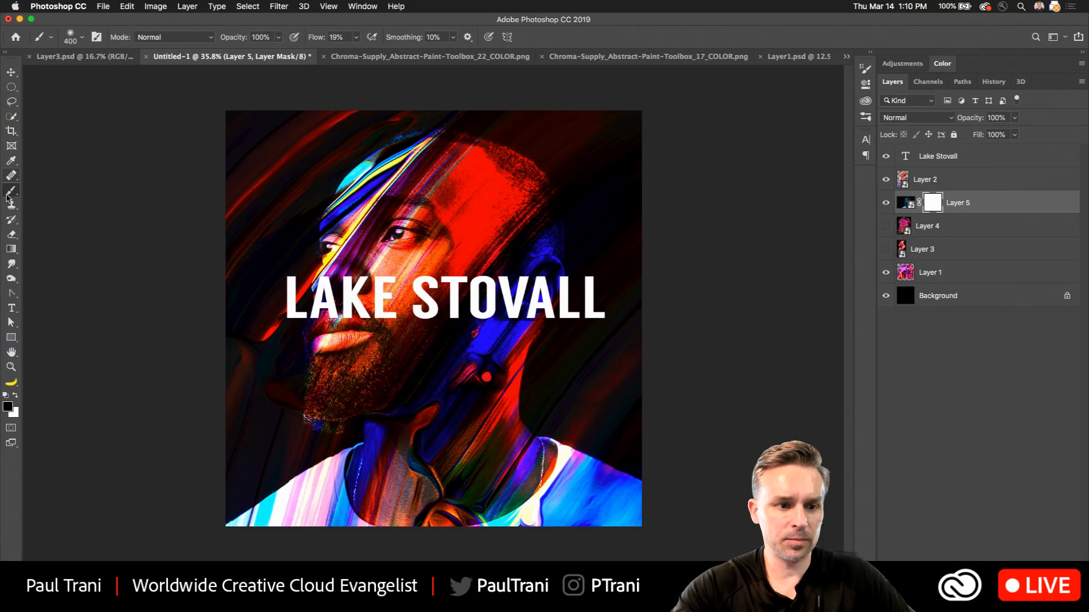
pyautogui.press(']')
pyautogui.press(']')
pyautogui.press(']')
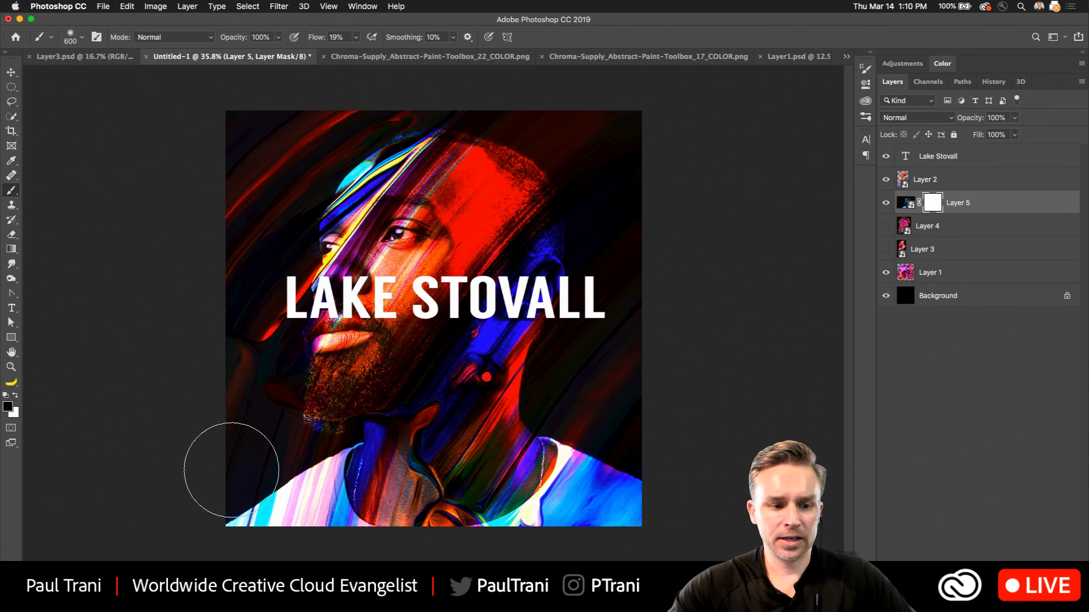
pyautogui.moveTo(230, 483)
pyautogui.mouseDown()
pyautogui.moveTo(352, 466)
pyautogui.moveTo(389, 498)
pyautogui.moveTo(515, 502)
pyautogui.moveTo(493, 502)
pyautogui.moveTo(601, 448)
pyautogui.moveTo(539, 499)
pyautogui.moveTo(630, 488)
pyautogui.mouseUp()
# Hide Layer 1 and paint out the rest of the shirt on Layer 5's mask with a 400 px brush.
pyautogui.press('[')
pyautogui.press('[')
pyautogui.press('[')
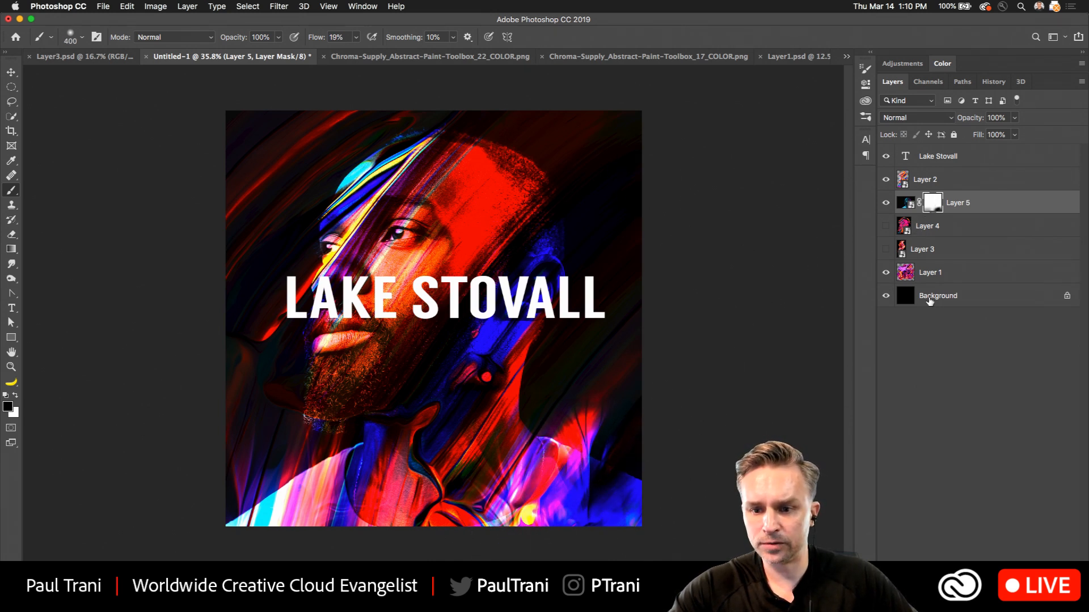
pyautogui.click(885, 273)
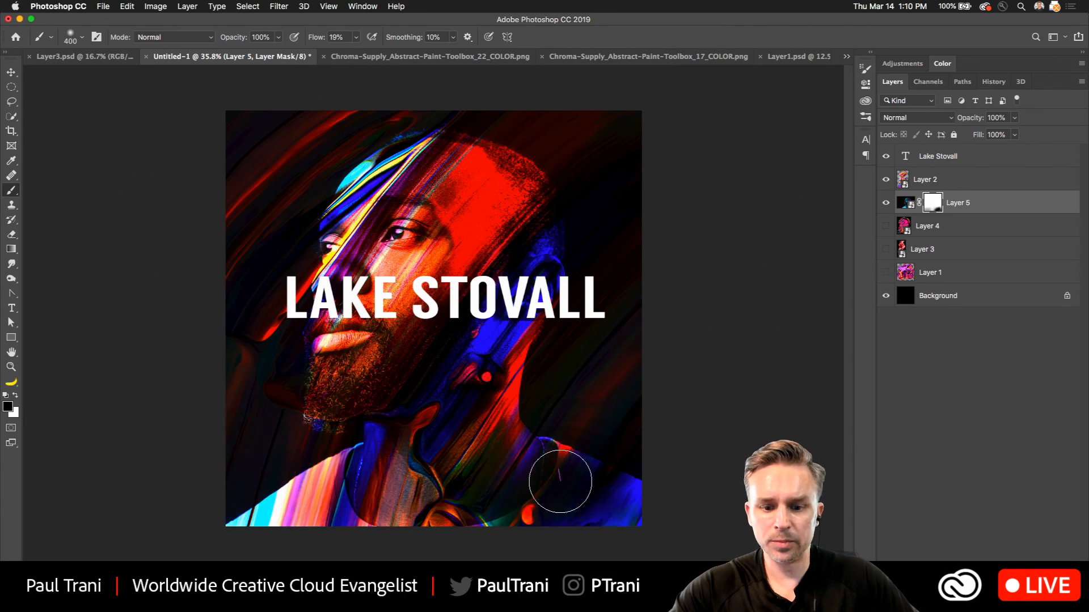
pyautogui.moveTo(547, 483)
pyautogui.mouseDown()
pyautogui.moveTo(346, 554)
pyautogui.moveTo(296, 517)
pyautogui.moveTo(616, 522)
pyautogui.moveTo(522, 492)
pyautogui.moveTo(646, 469)
pyautogui.moveTo(644, 485)
pyautogui.moveTo(642, 451)
pyautogui.moveTo(553, 493)
pyautogui.moveTo(601, 524)
pyautogui.moveTo(642, 497)
pyautogui.moveTo(356, 535)
pyautogui.moveTo(292, 495)
pyautogui.moveTo(322, 485)
pyautogui.moveTo(225, 500)
pyautogui.moveTo(357, 492)
pyautogui.moveTo(246, 552)
pyautogui.moveTo(333, 456)
pyautogui.moveTo(247, 513)
pyautogui.moveTo(331, 438)
pyautogui.moveTo(285, 497)
pyautogui.moveTo(339, 441)
pyautogui.moveTo(353, 457)
pyautogui.moveTo(190, 553)
pyautogui.moveTo(224, 514)
pyautogui.moveTo(391, 543)
pyautogui.moveTo(448, 536)
pyautogui.moveTo(206, 516)
pyautogui.moveTo(444, 551)
pyautogui.moveTo(265, 507)
pyautogui.moveTo(359, 458)
pyautogui.moveTo(247, 540)
pyautogui.moveTo(383, 554)
pyautogui.moveTo(518, 533)
pyautogui.moveTo(417, 520)
pyautogui.moveTo(534, 515)
pyautogui.mouseUp()
# Move the LAKE STOVALL title to the lower part of the cover and duplicate its layer, hiding the original.
pyautogui.click(11, 72)
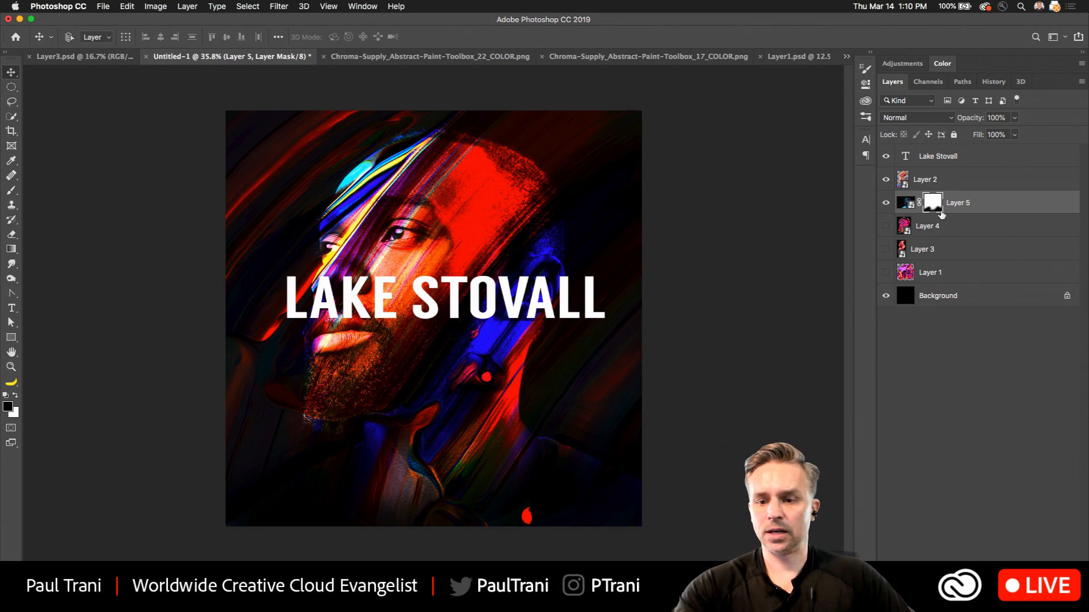
pyautogui.click(960, 165)
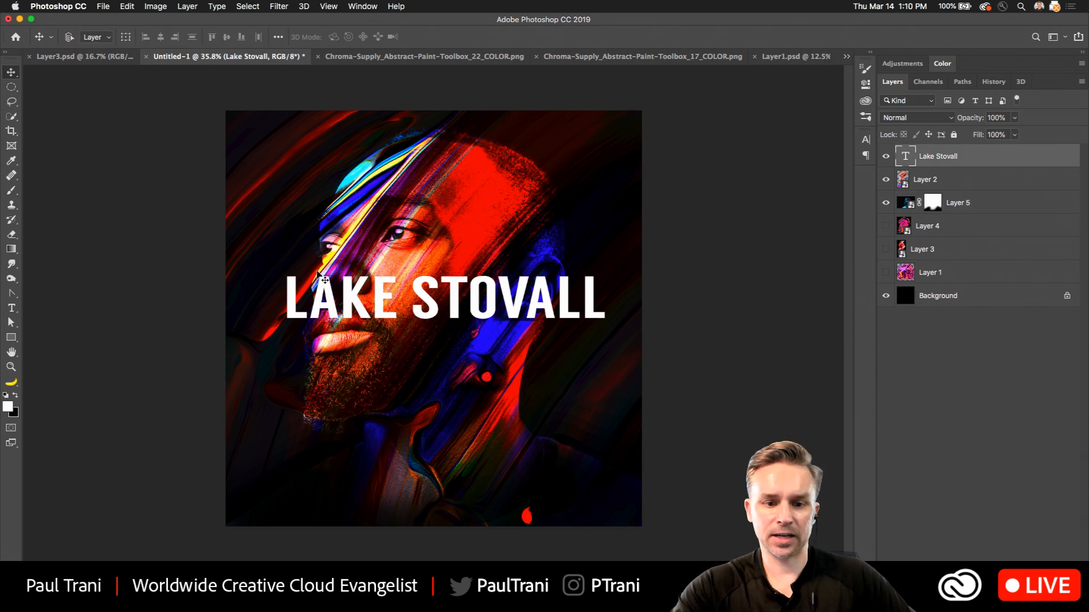
pyautogui.moveTo(322, 278); pyautogui.dragTo(367, 492)
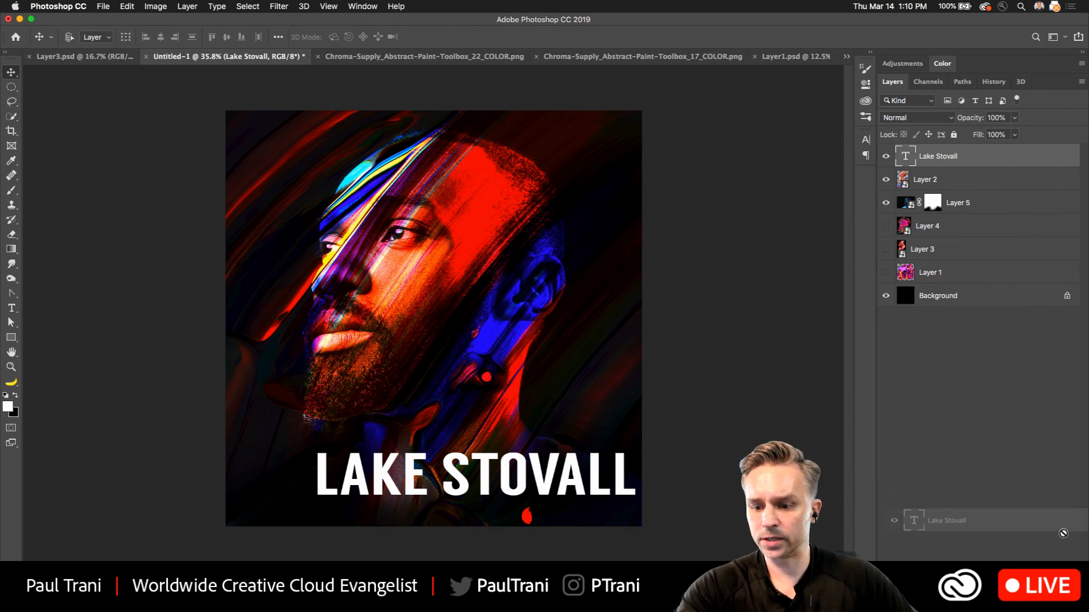
pyautogui.press('super+j')
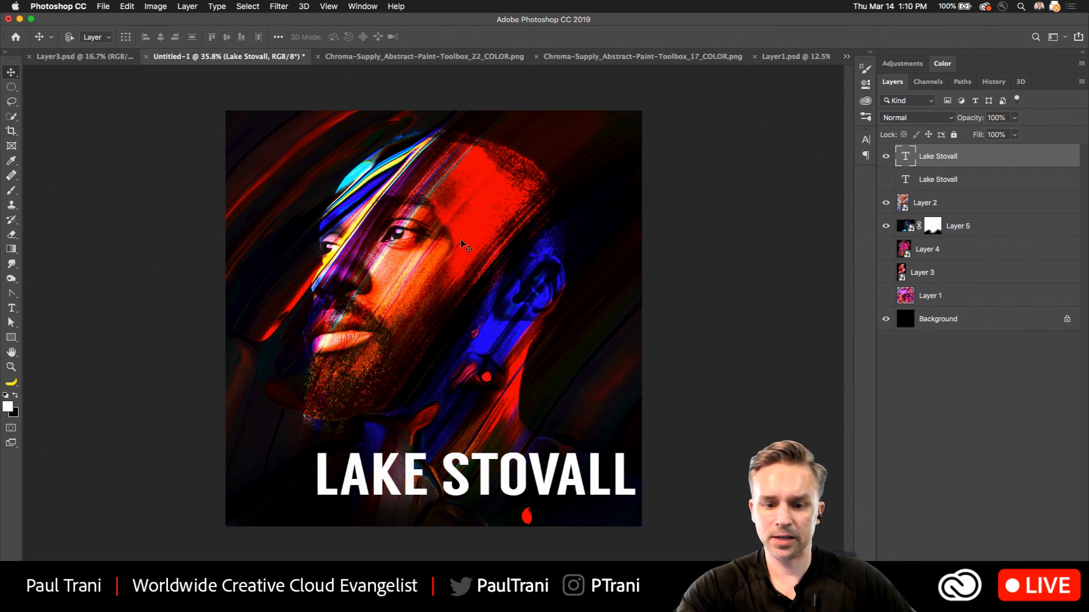
# Rotate the duplicate title to -90° and scale it down so it runs vertically along the cover's lower right edge.
pyautogui.press('super+t')
pyautogui.press('Escape')
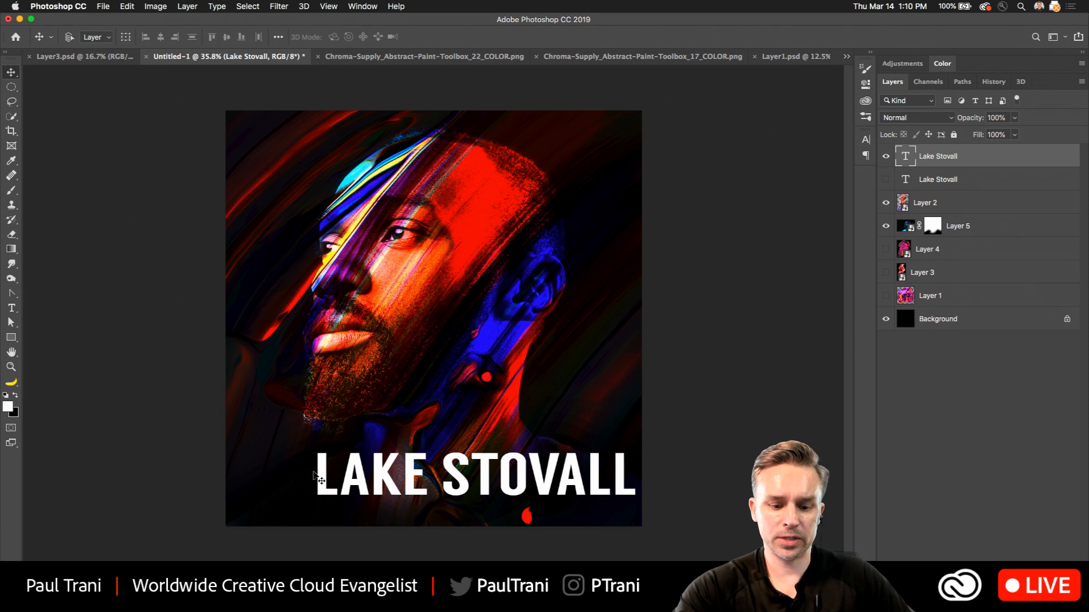
pyautogui.press('super+t')
pyautogui.moveTo(304, 438); pyautogui.dragTo(440, 604)
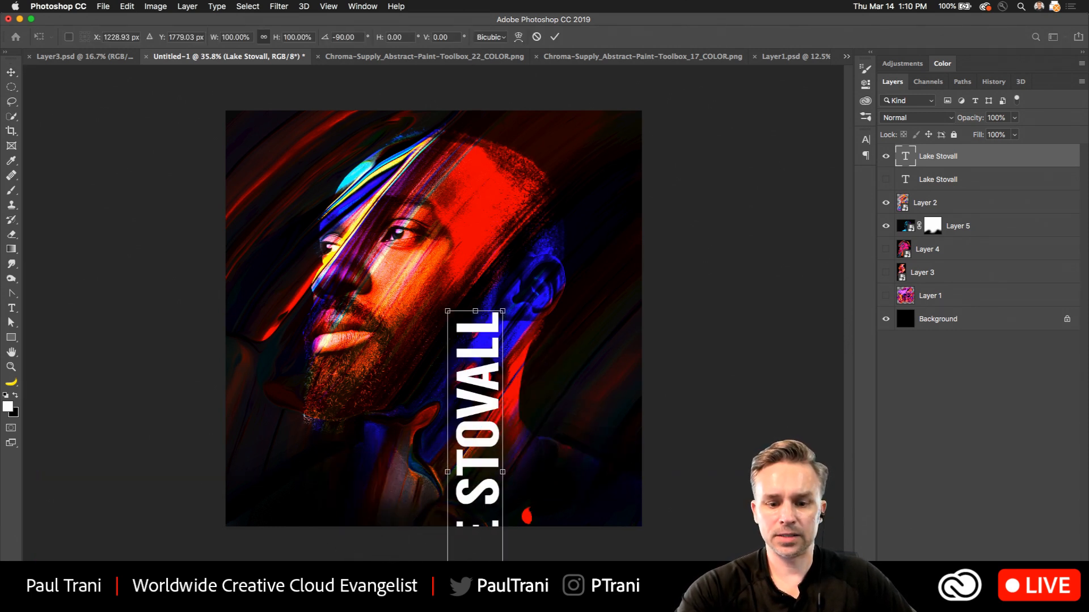
pyautogui.moveTo(496, 434); pyautogui.dragTo(583, 234)
pyautogui.moveTo(594, 294); pyautogui.dragTo(594, 288)
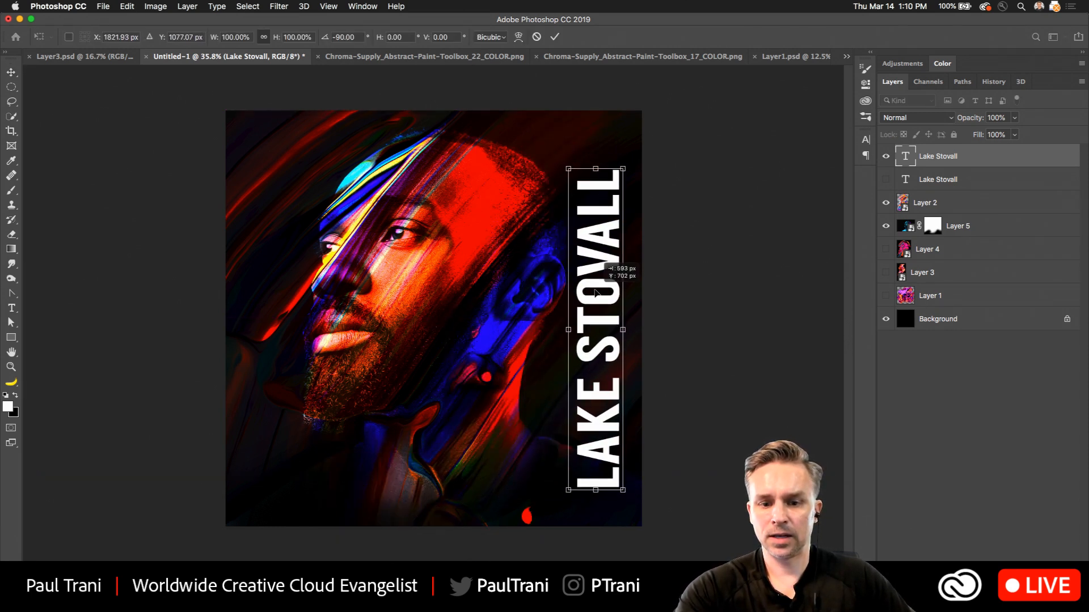
pyautogui.moveTo(567, 165); pyautogui.dragTo(624, 363)
pyautogui.press('Return')
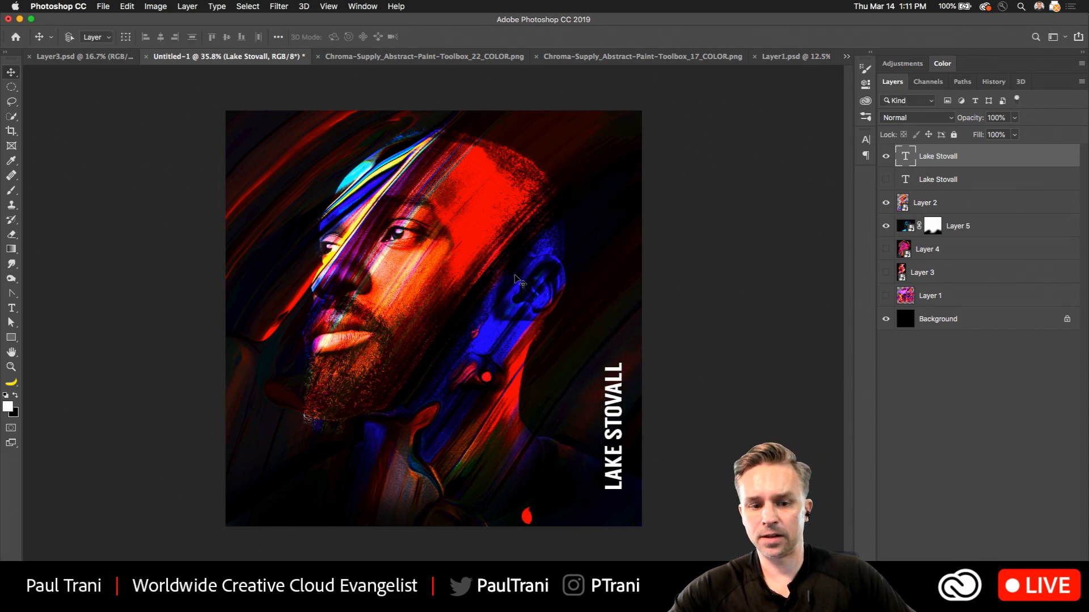
# Show the horizontal title instead of the vertical one and delete the word LAKE from it.
pyautogui.click(887, 180)
pyautogui.click(885, 156)
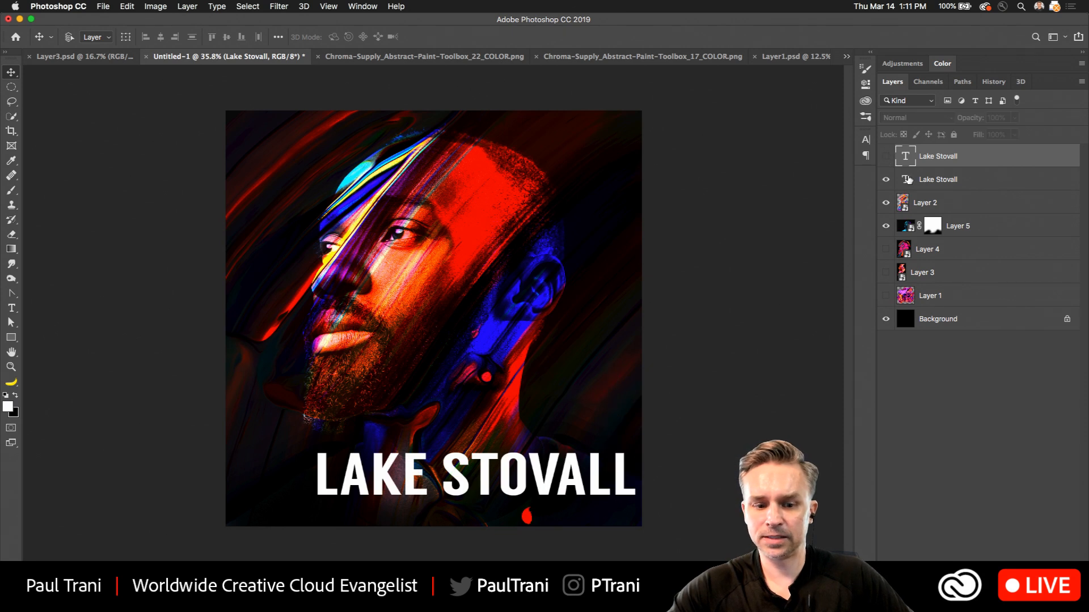
pyautogui.click(896, 173)
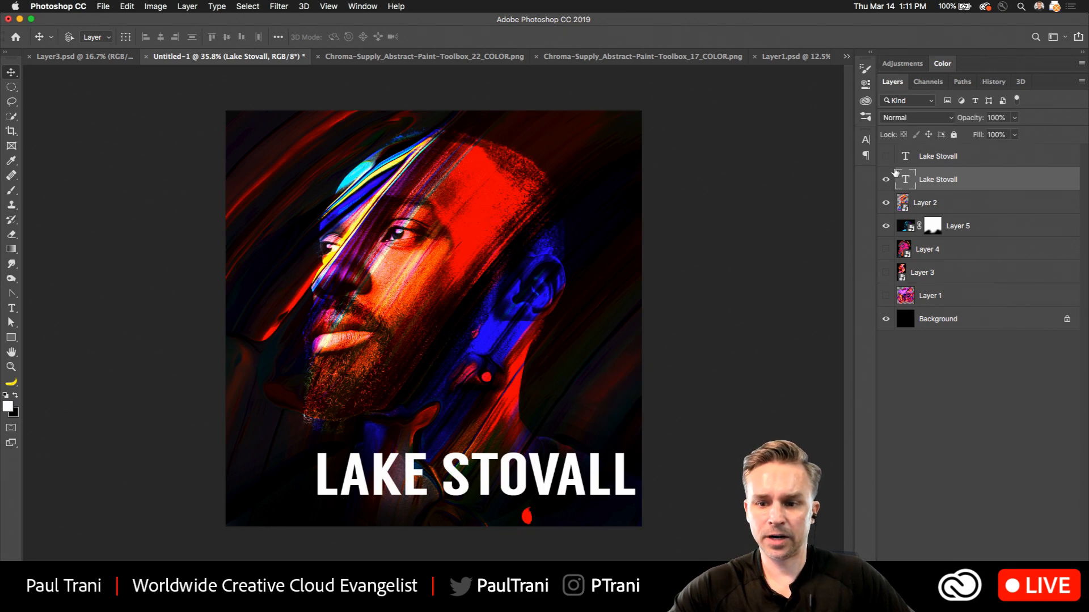
pyautogui.click(11, 308)
pyautogui.doubleClick(426, 471)
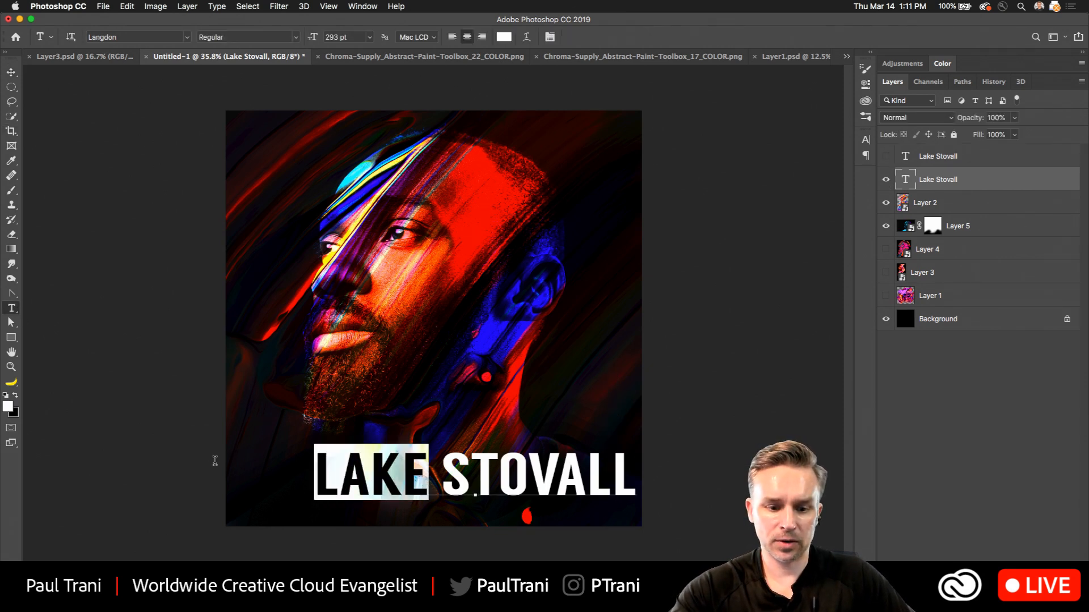
pyautogui.press('BackSpace')
pyautogui.click(11, 72)
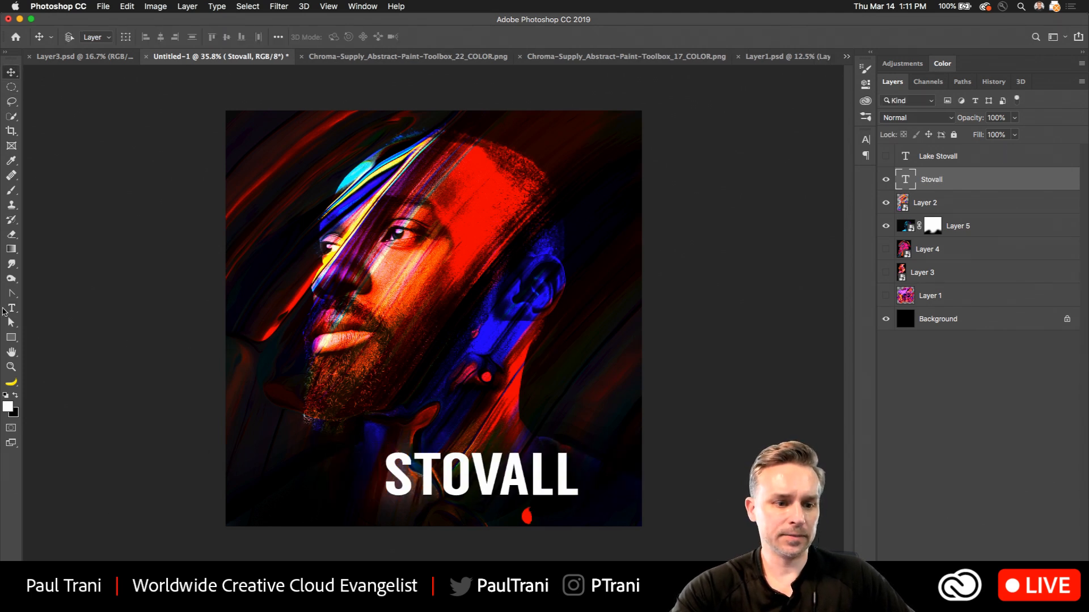
# Add a separate text layer reading "Lake" above and to the left of STOVALL.
pyautogui.click(11, 308)
pyautogui.click(303, 427)
pyautogui.write('V')
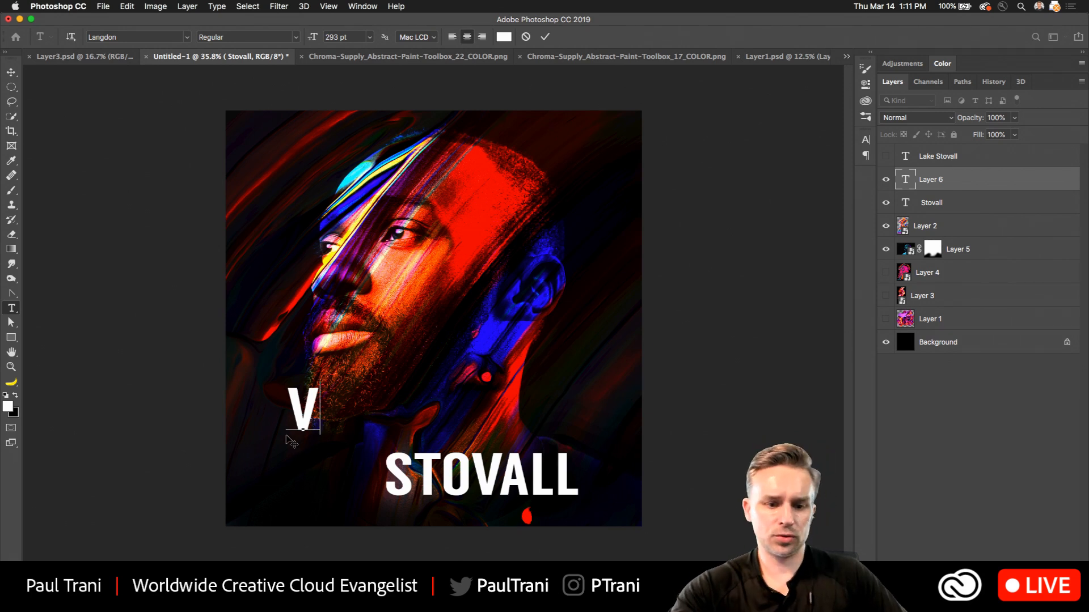
pyautogui.press('BackSpace')
pyautogui.write('Lake')
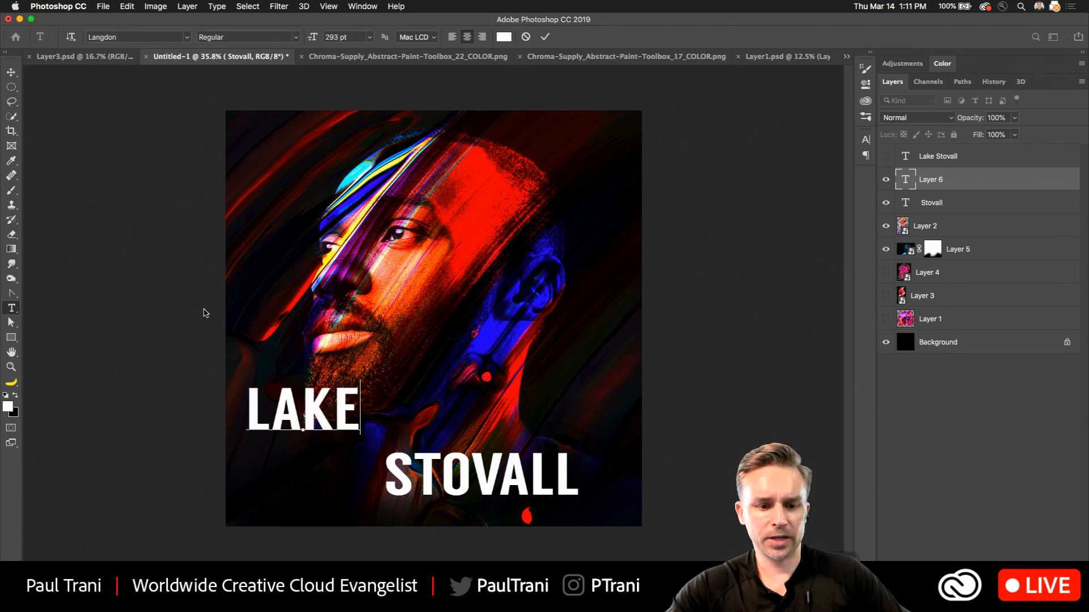
pyautogui.click(11, 72)
# Move the LAKE text down so it overlaps the top of STOVALL with their right edges aligned.
pyautogui.moveTo(335, 304); pyautogui.dragTo(408, 327)
pyautogui.press('super+plus')
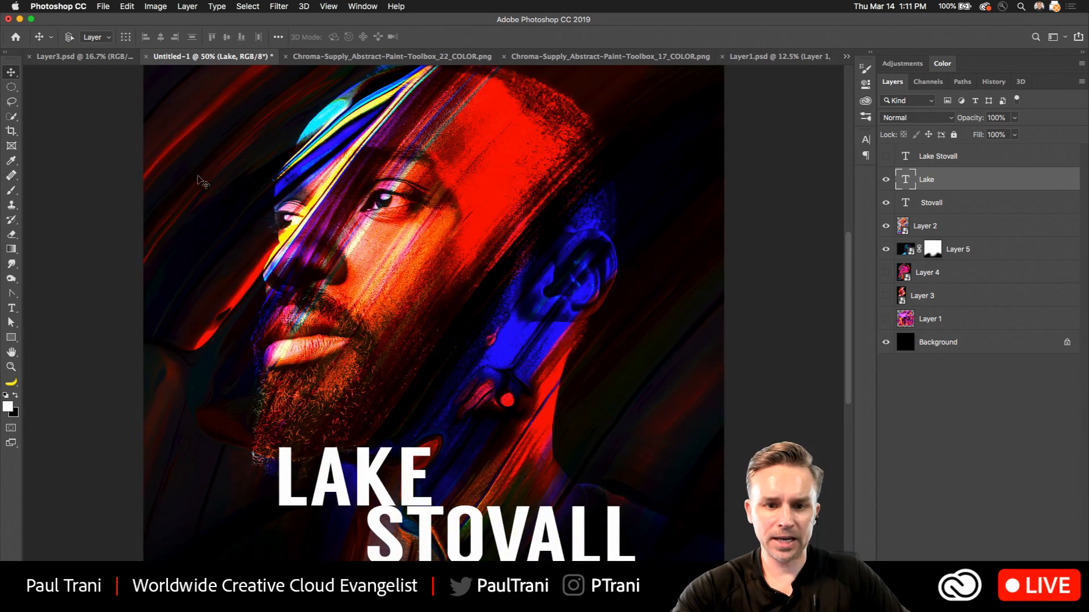
pyautogui.moveTo(353, 476); pyautogui.dragTo(408, 491)
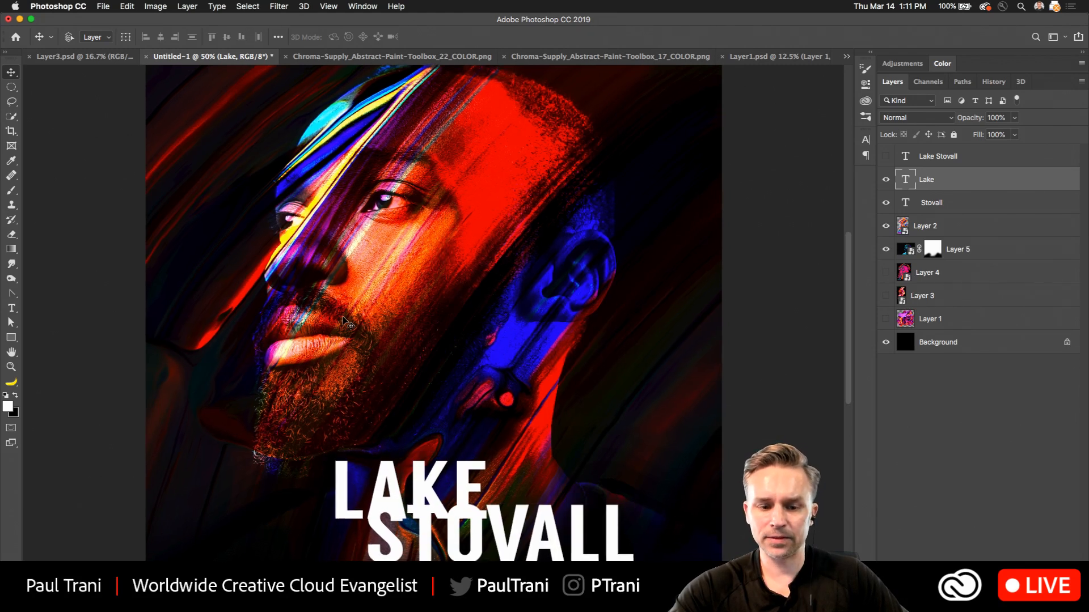
pyautogui.press('super+minus')
pyautogui.press('super+minus')
pyautogui.press('super+plus')
pyautogui.press('super+plus')
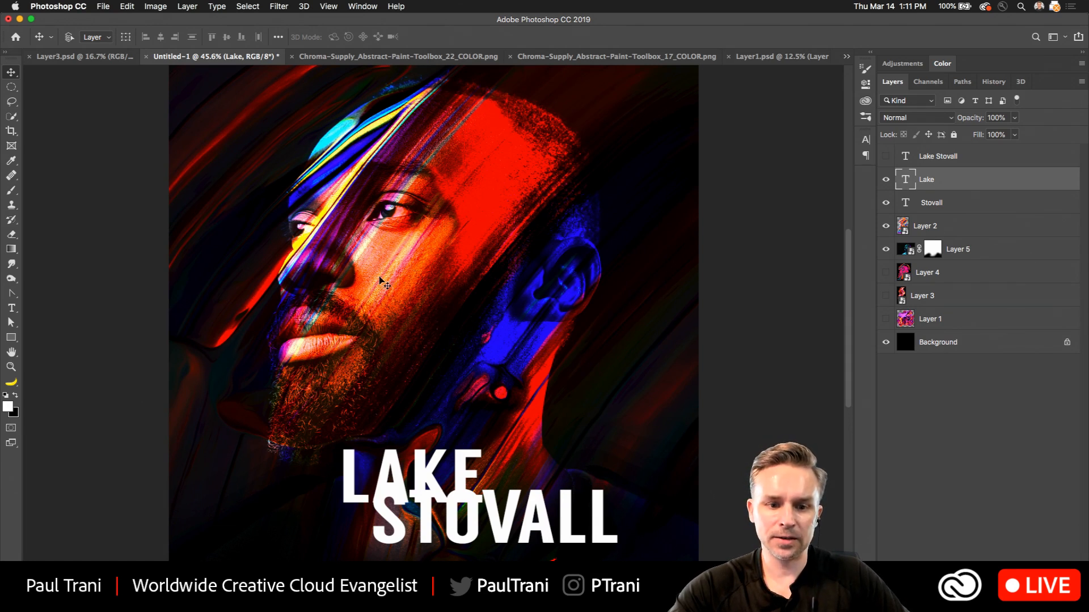
pyautogui.press('super+minus')
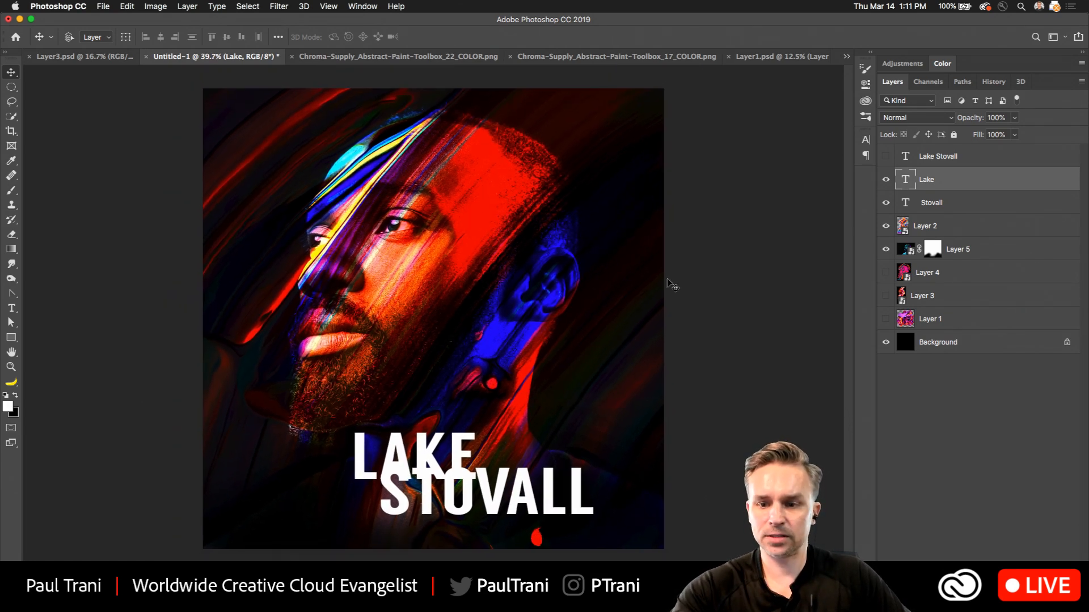
pyautogui.moveTo(366, 498); pyautogui.dragTo(509, 457)
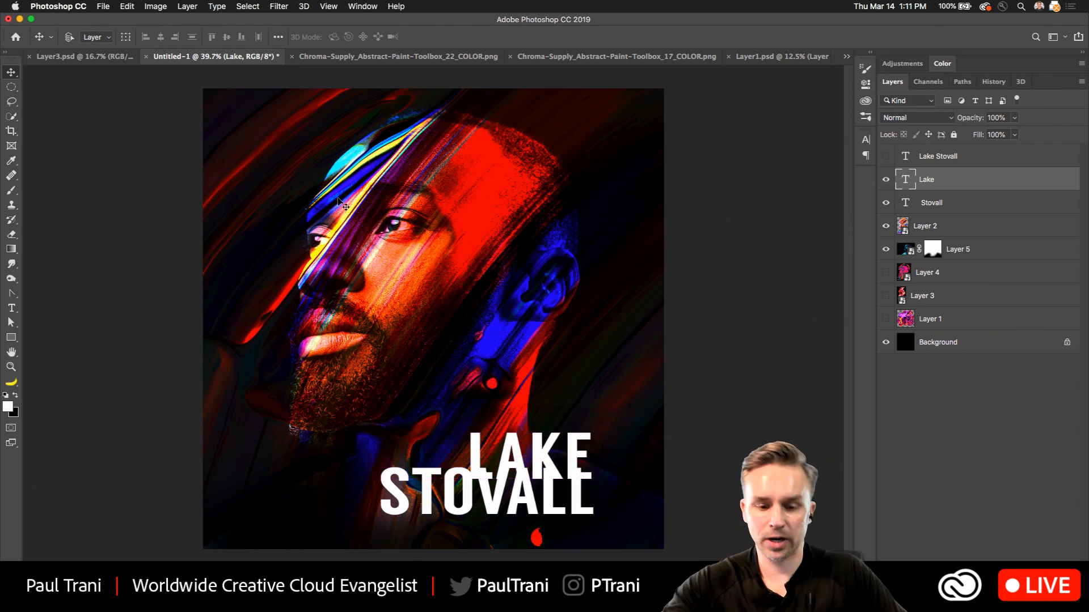
# Select the Lake and Stovall text layers together and move them right, closer to the cover's edge.
pyautogui.keyDown('shift'); pyautogui.click(936, 207); pyautogui.keyUp('shift')
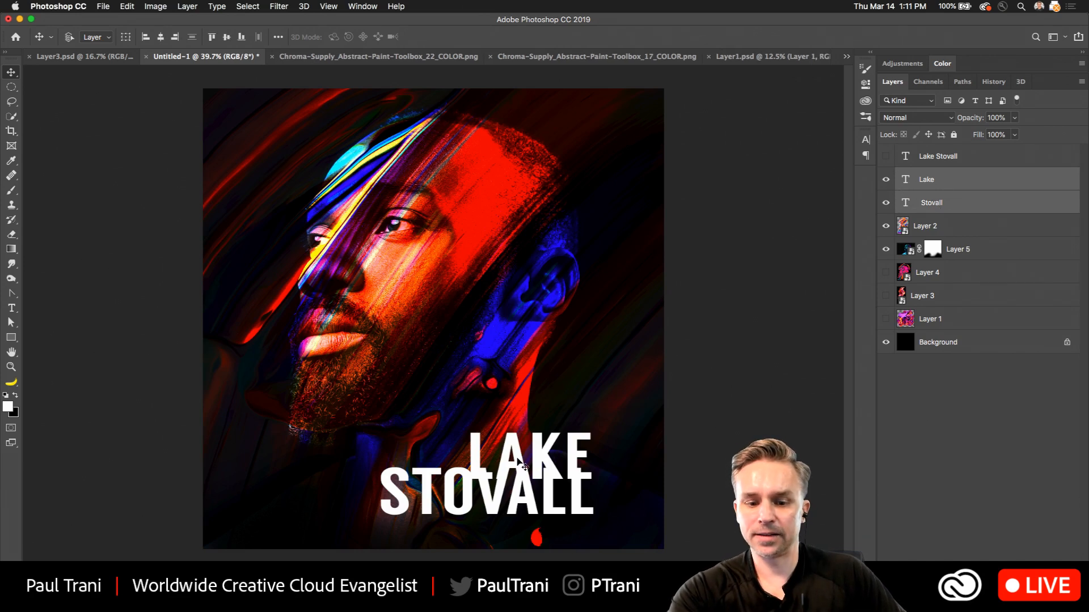
pyautogui.moveTo(518, 462); pyautogui.dragTo(562, 463)
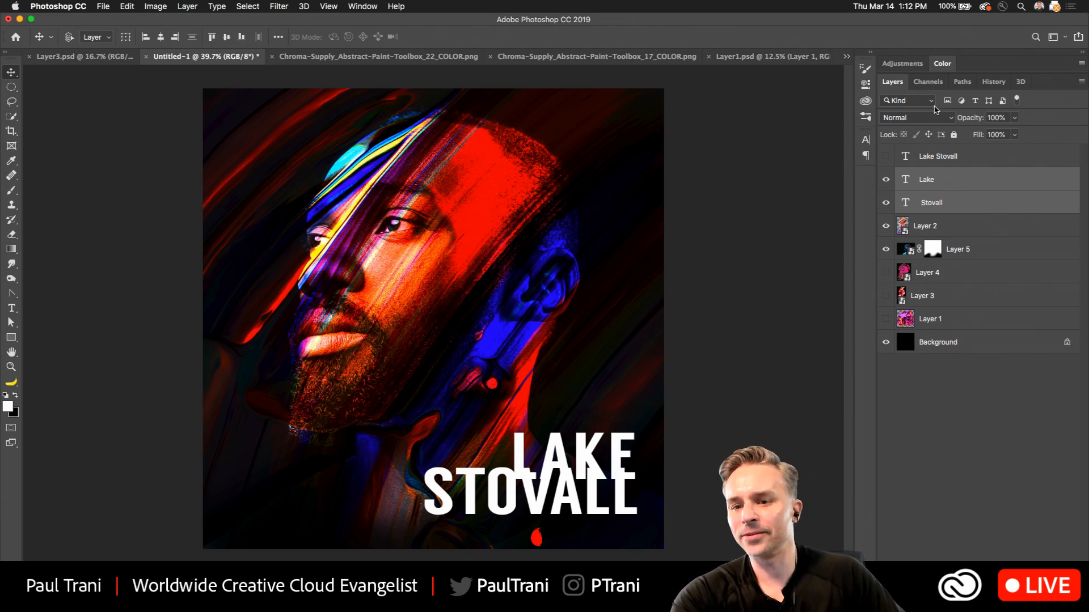
# Duplicate the visible Lake and Stovall text layers and keep a hidden pair as backup.
pyautogui.click(869, 53)
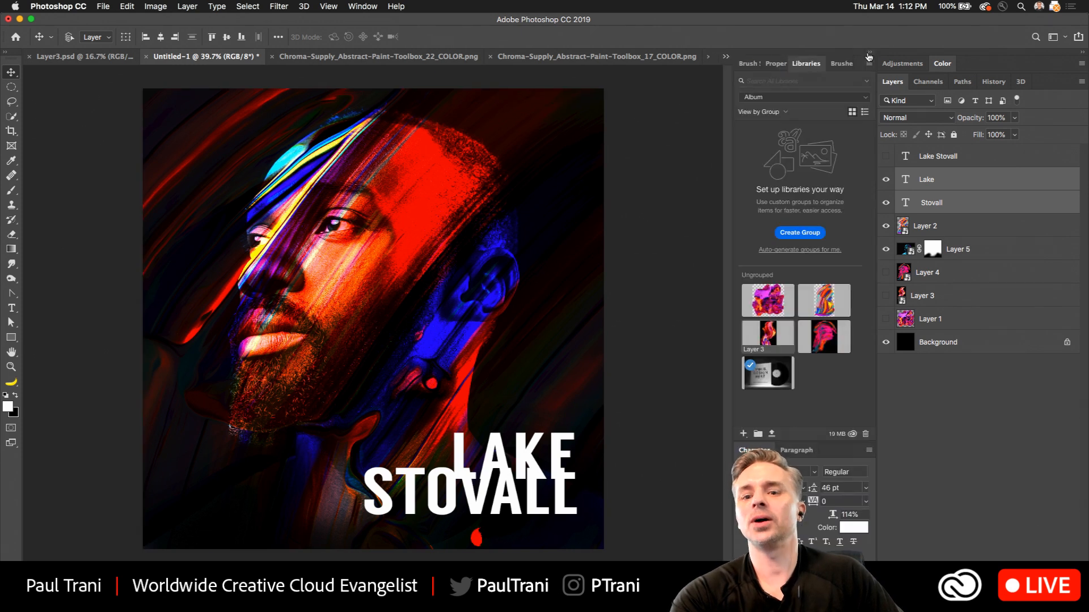
pyautogui.click(776, 63)
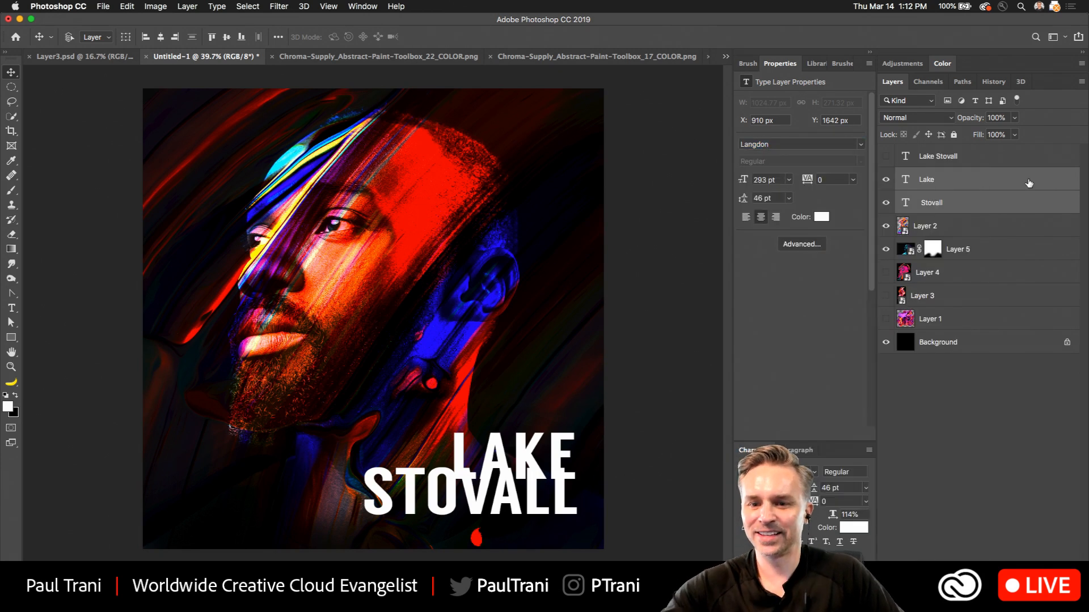
pyautogui.press('super+j')
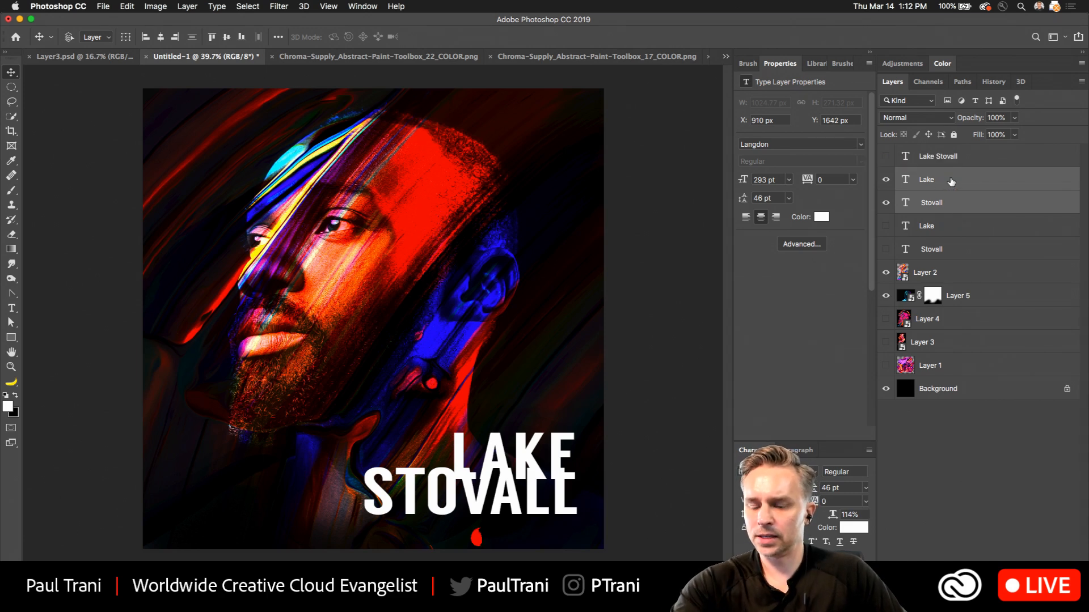
# Show the Layer 4 paint texture and move it directly above the visible Lake text layer.
pyautogui.click(1001, 273)
pyautogui.click(886, 319)
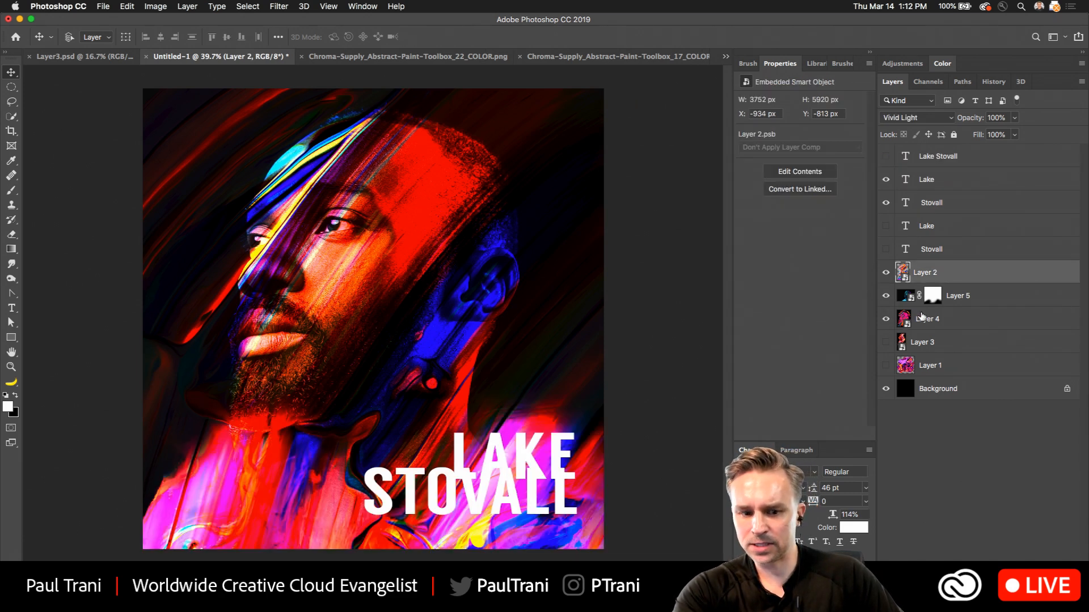
pyautogui.moveTo(922, 316)
pyautogui.mouseDown()
pyautogui.moveTo(912, 321)
pyautogui.moveTo(914, 182)
pyautogui.mouseUp()
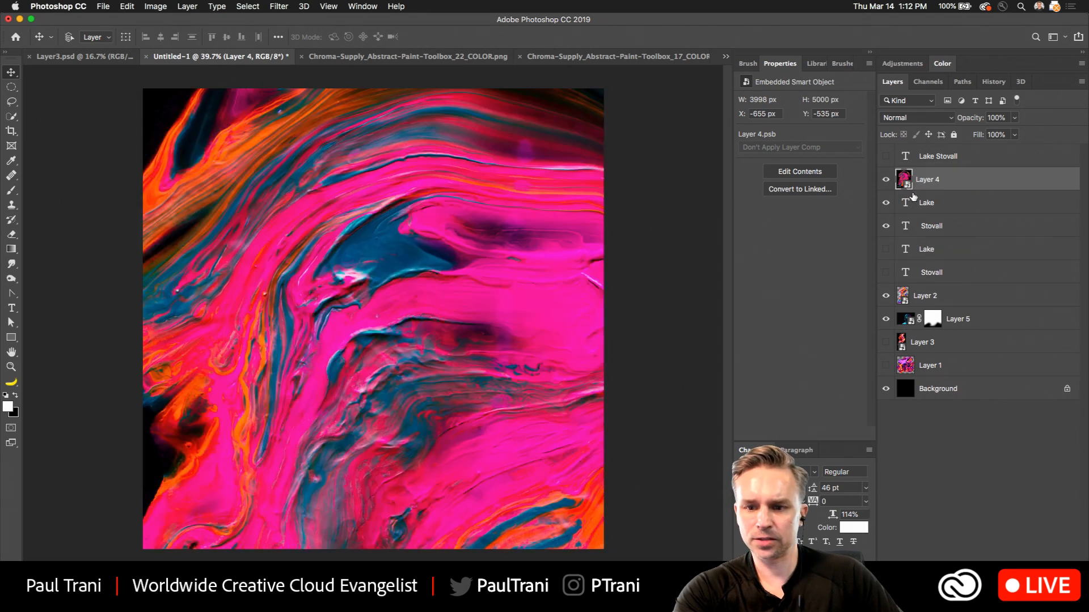
# Group the visible Lake and Stovall text layers into a new group named "text".
pyautogui.click(953, 203)
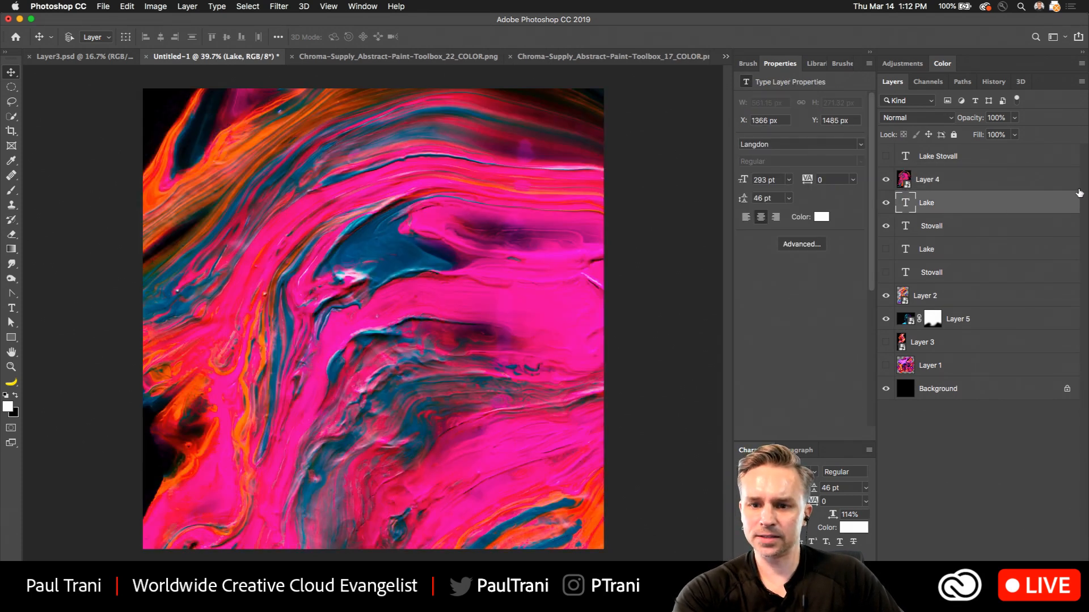
pyautogui.click(870, 53)
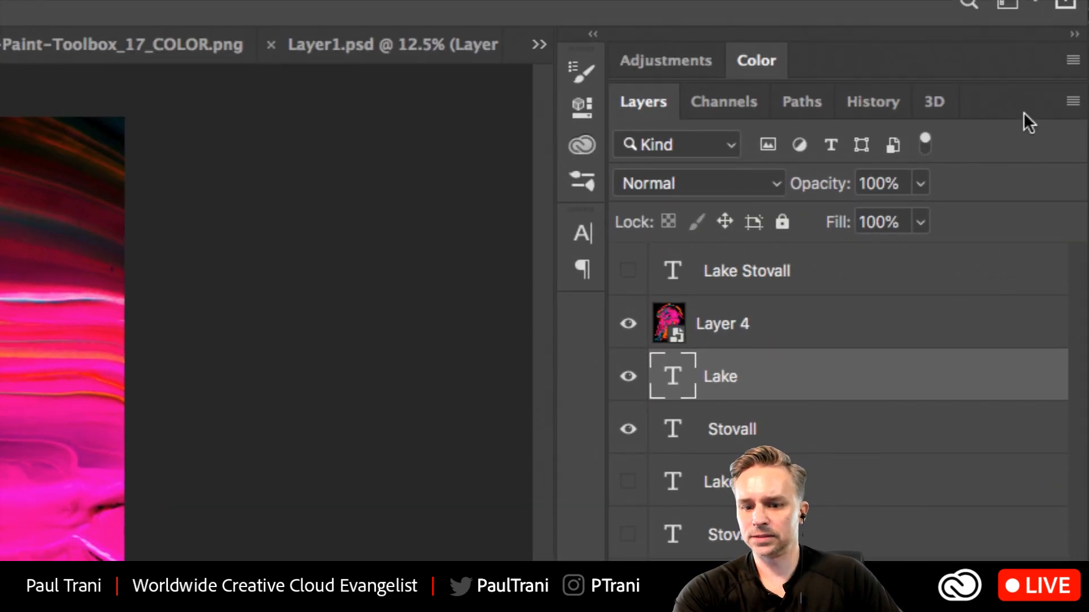
pyautogui.click(842, 431)
pyautogui.keyDown('shift'); pyautogui.click(837, 392); pyautogui.keyUp('shift')
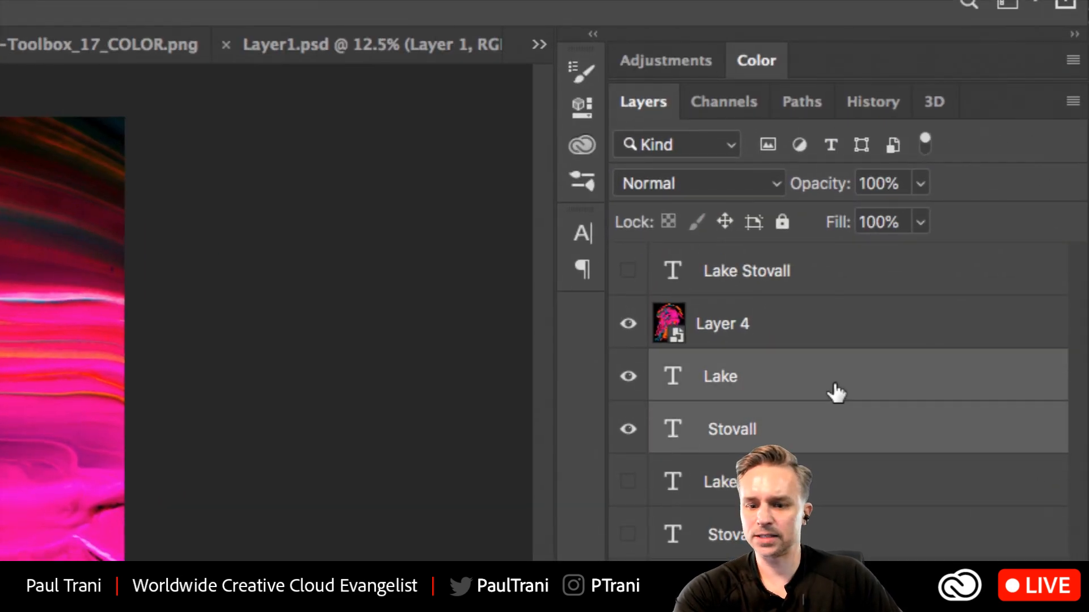
pyautogui.click(1072, 101)
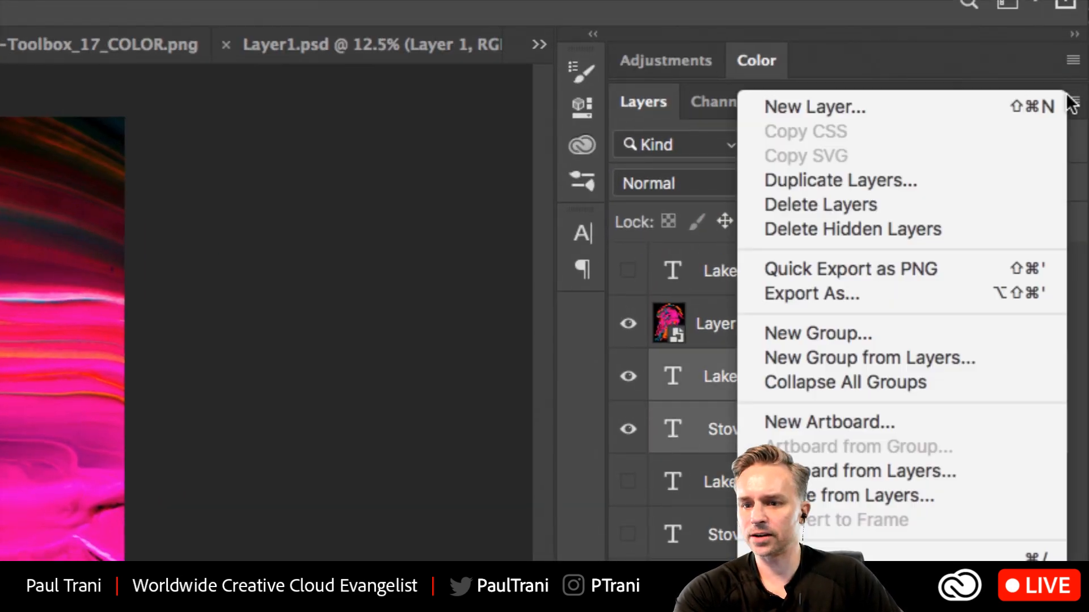
pyautogui.click(988, 354)
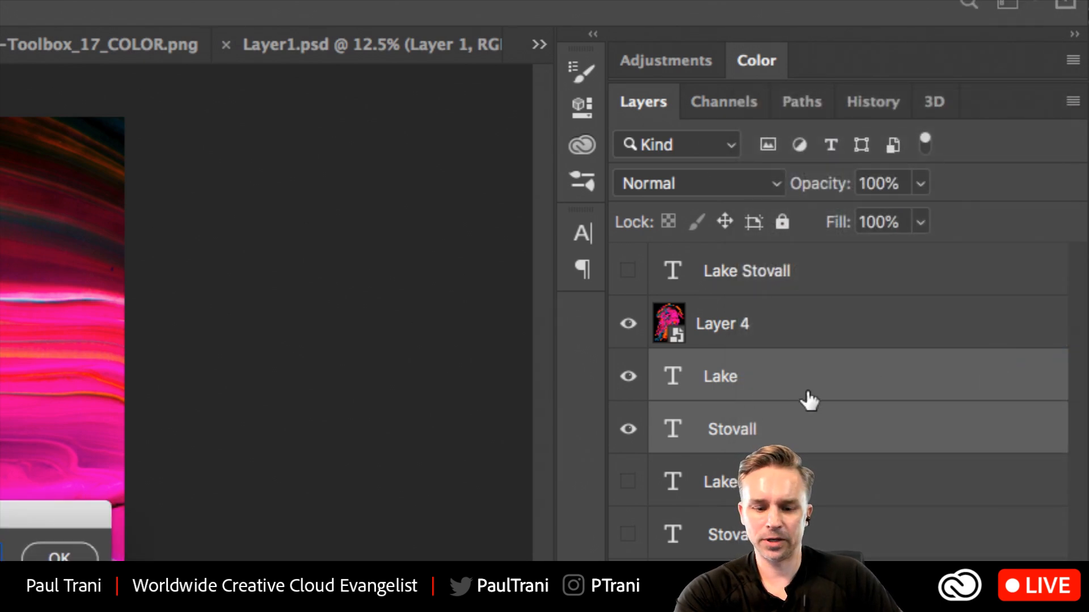
pyautogui.click(1072, 101)
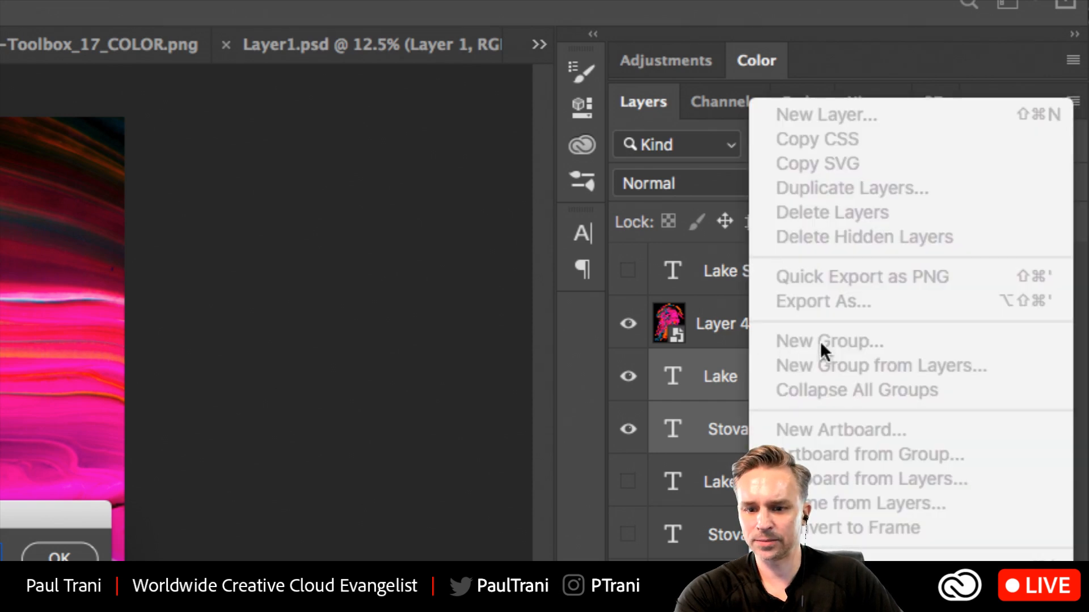
pyautogui.click(713, 376)
pyautogui.moveTo(108, 508); pyautogui.dragTo(853, 259)
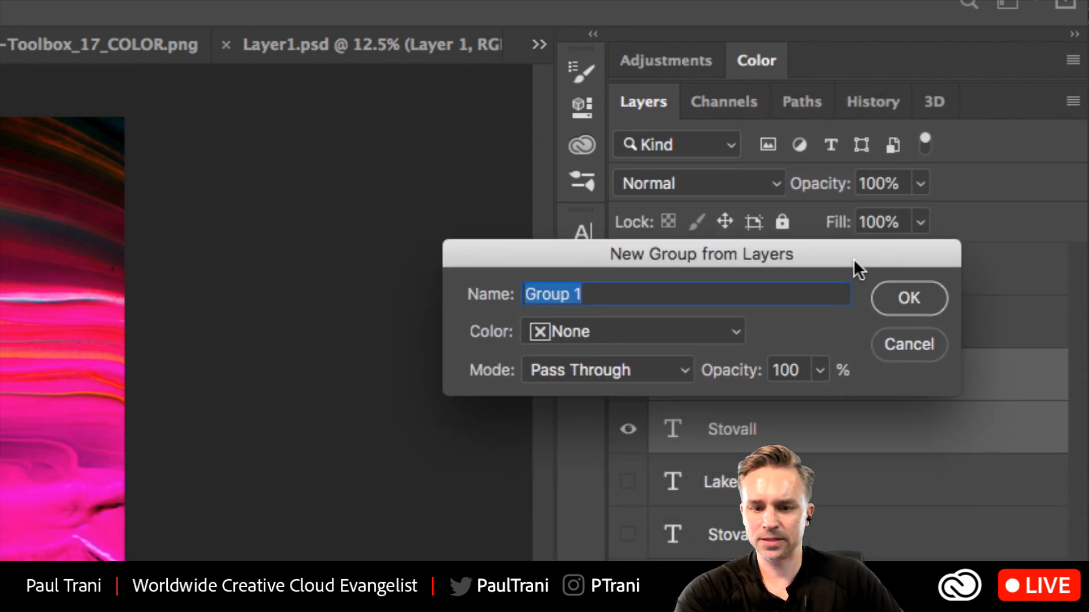
pyautogui.write('tex')
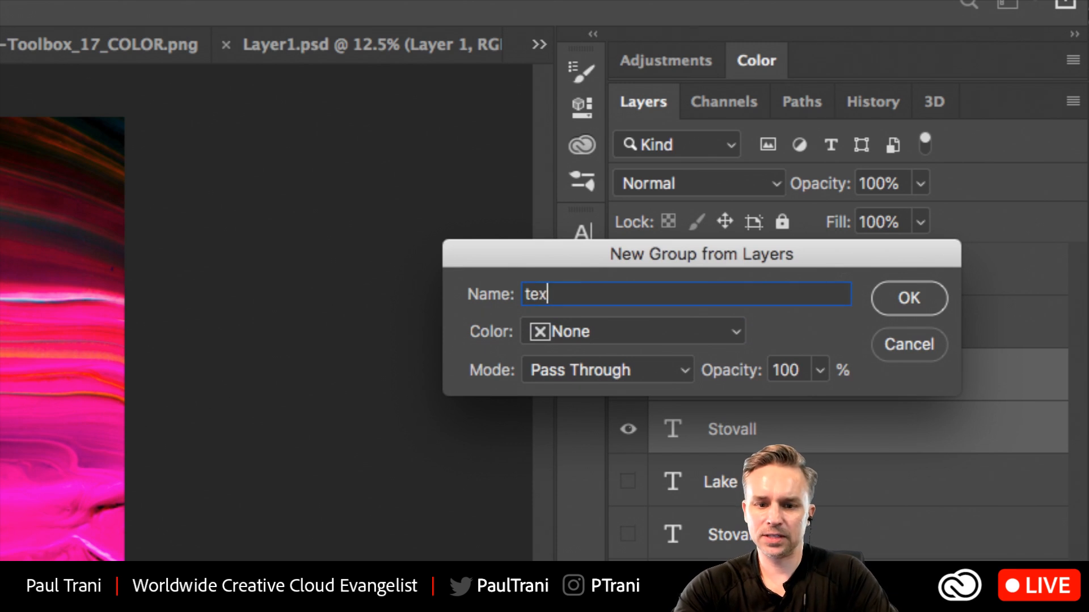
pyautogui.write('t')
pyautogui.press('Return')
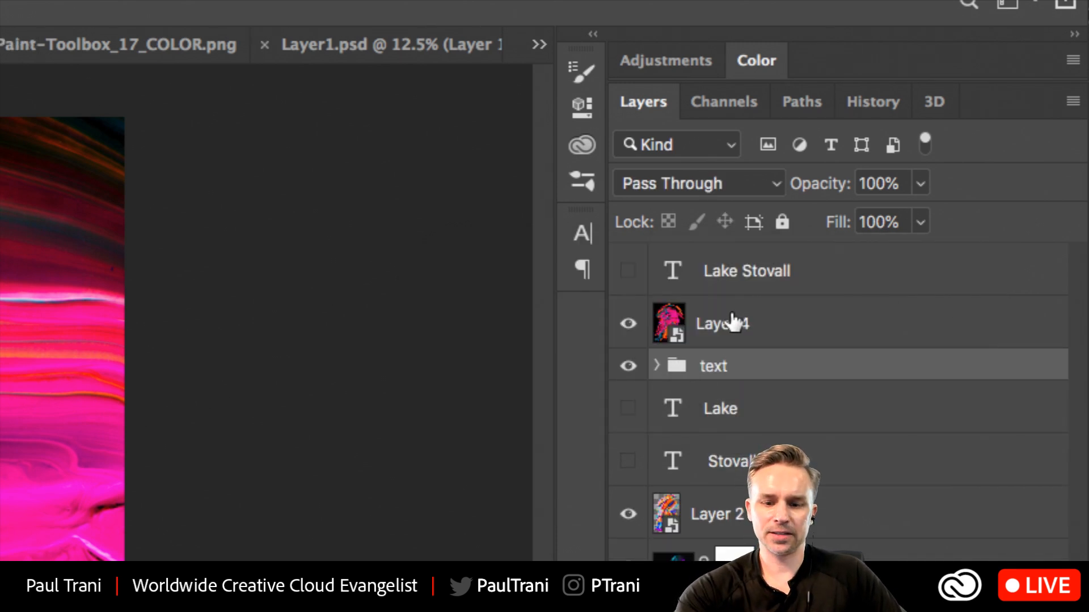
# Clip Layer 4 to the text group and reposition the paint texture inside the title letters.
pyautogui.click(755, 322)
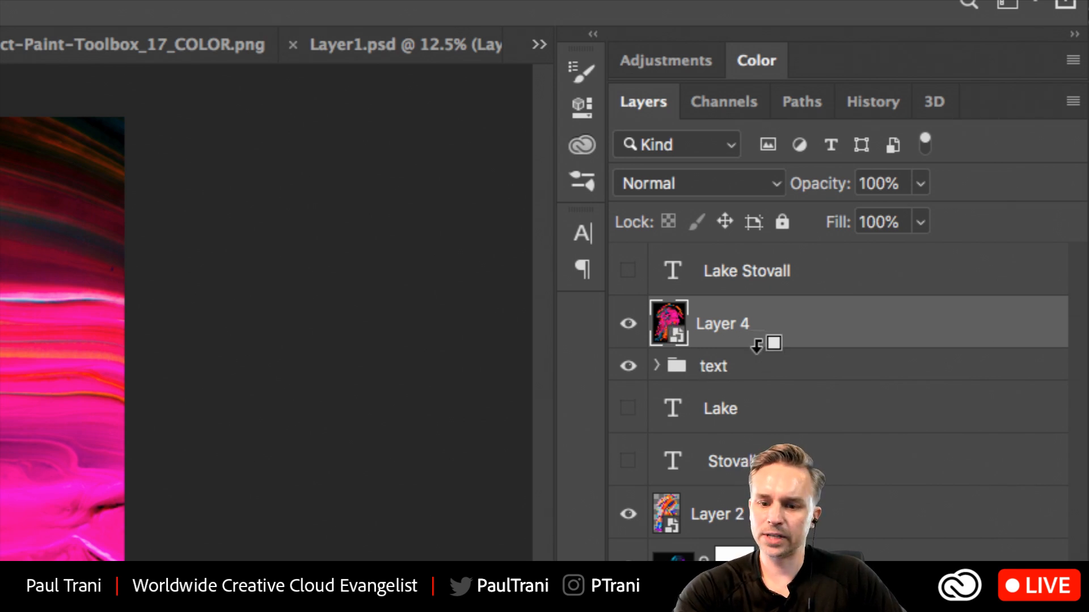
pyautogui.rightClick(836, 318)
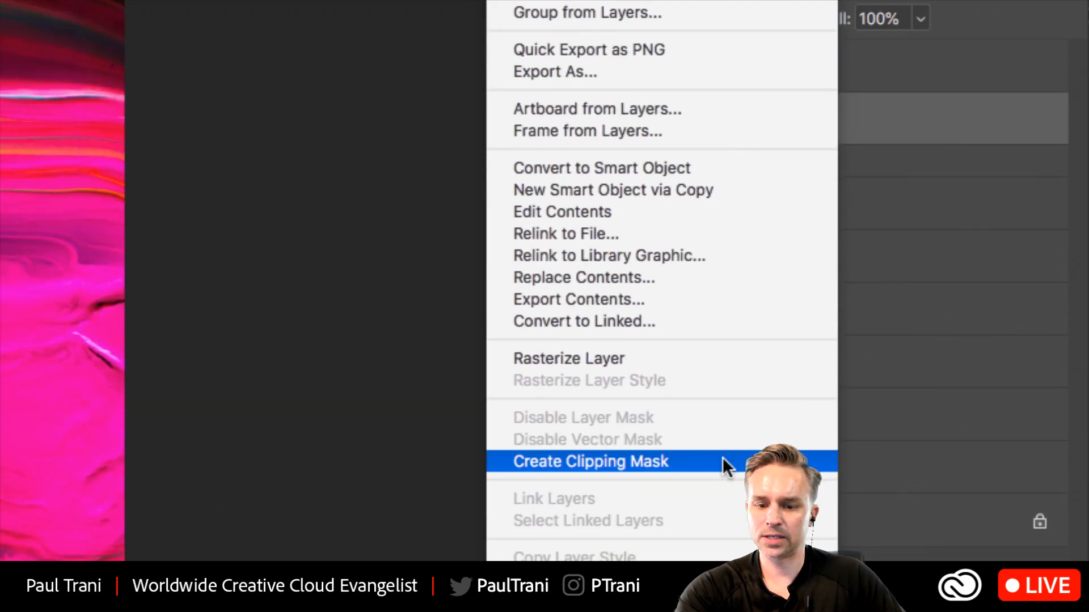
pyautogui.click(723, 460)
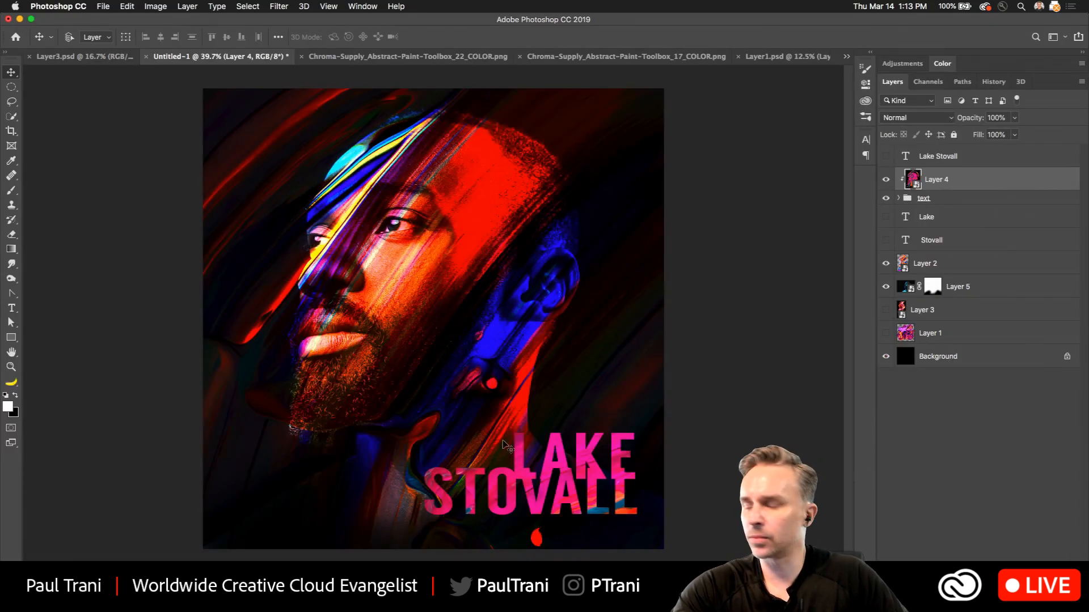
pyautogui.moveTo(505, 445); pyautogui.dragTo(430, 534)
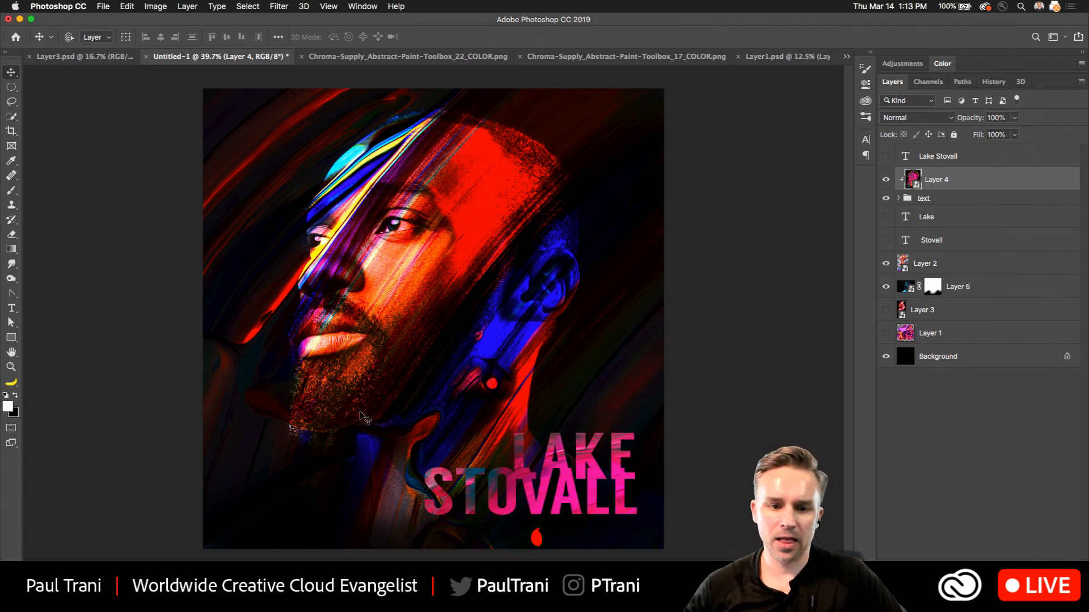
pyautogui.moveTo(365, 418); pyautogui.dragTo(474, 307)
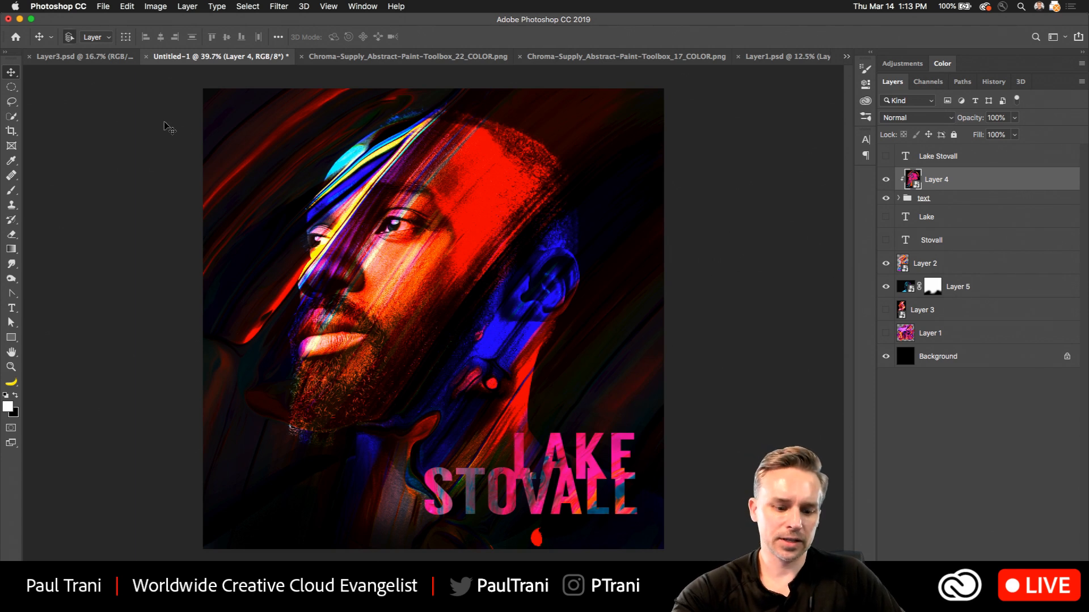
# Save the document to the Desktop in Photoshop format as AlbumArt.psd.
pyautogui.press('super+s')
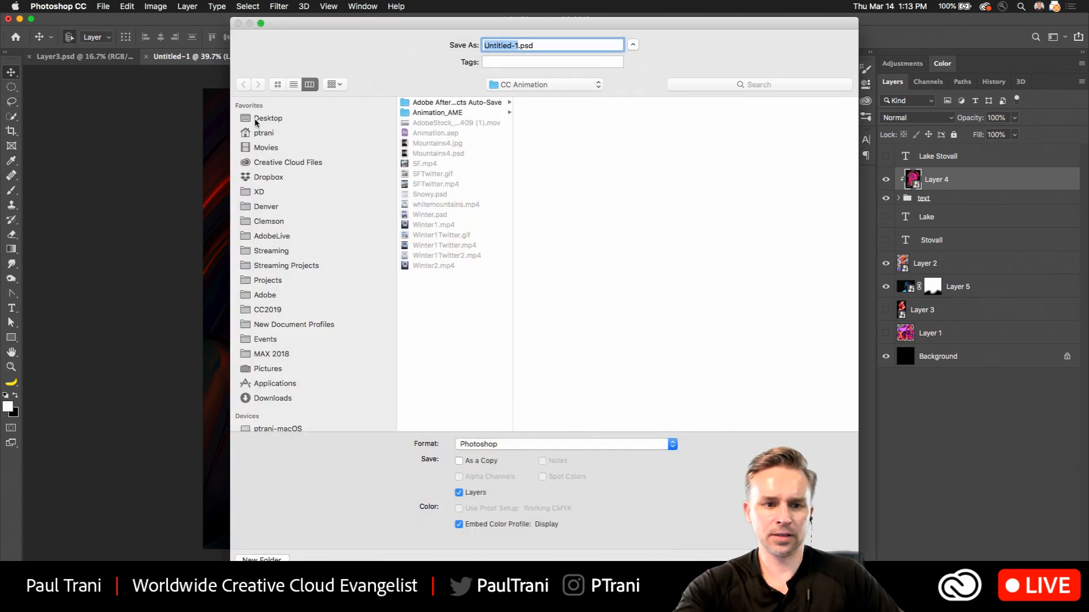
pyautogui.moveTo(255, 122); pyautogui.dragTo(258, 126)
pyautogui.click(263, 133)
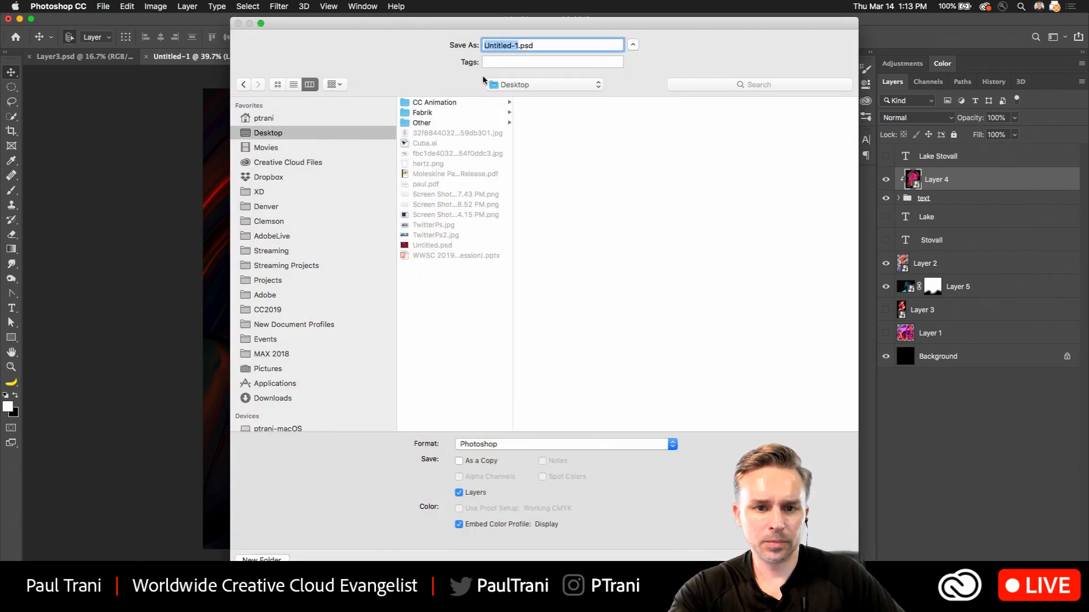
pyautogui.write('A')
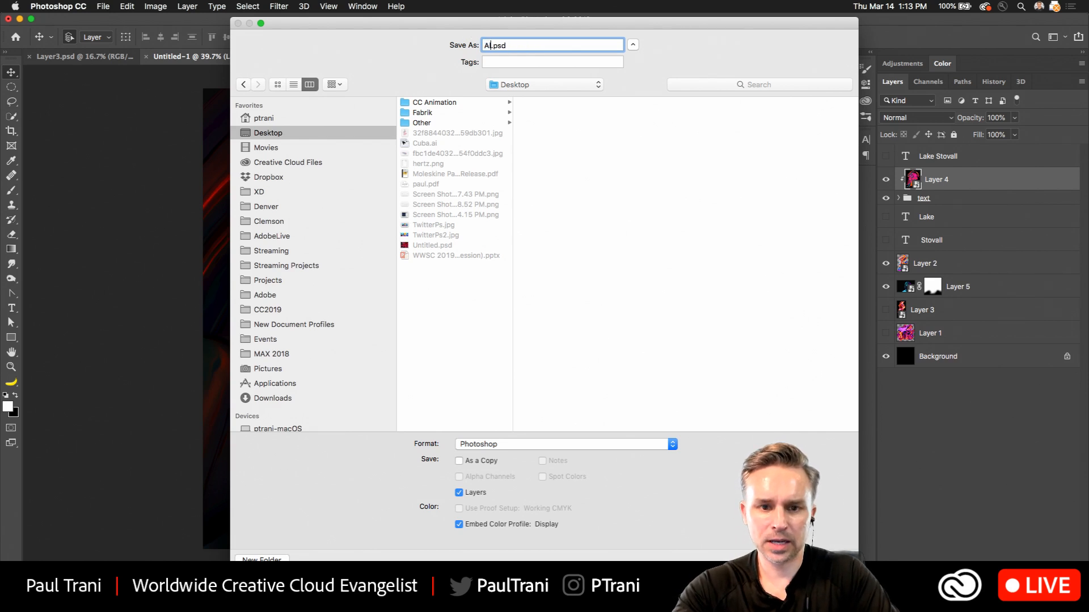
pyautogui.write('lbumArt')
pyautogui.press('Return')
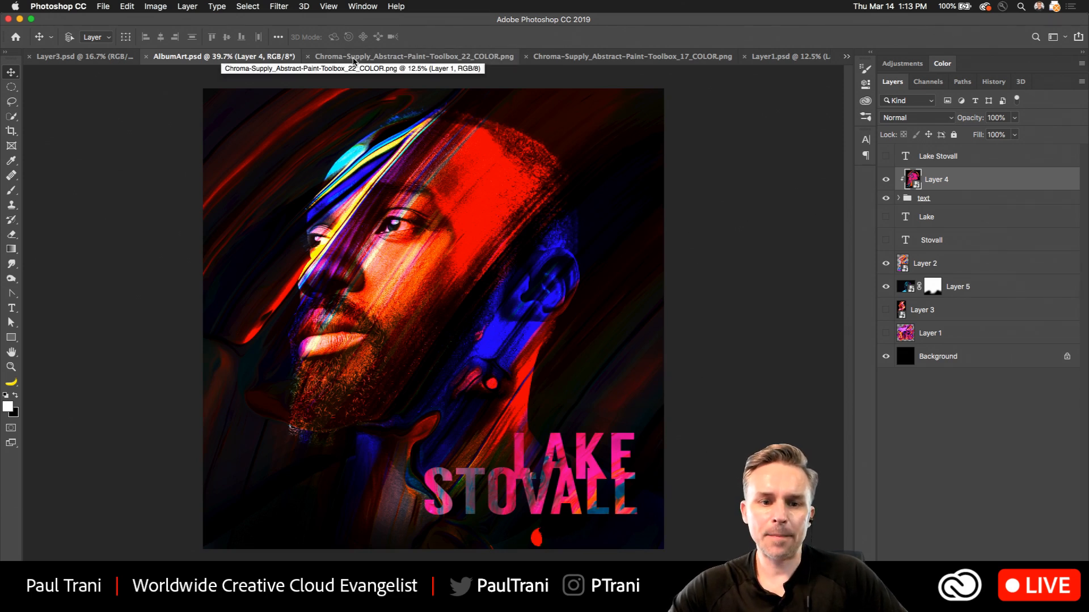
# Switch to Chrome and review the Chroma Supply texture download page and the challenge's shared Adobe Stock images.
pyautogui.press('super+Tab')
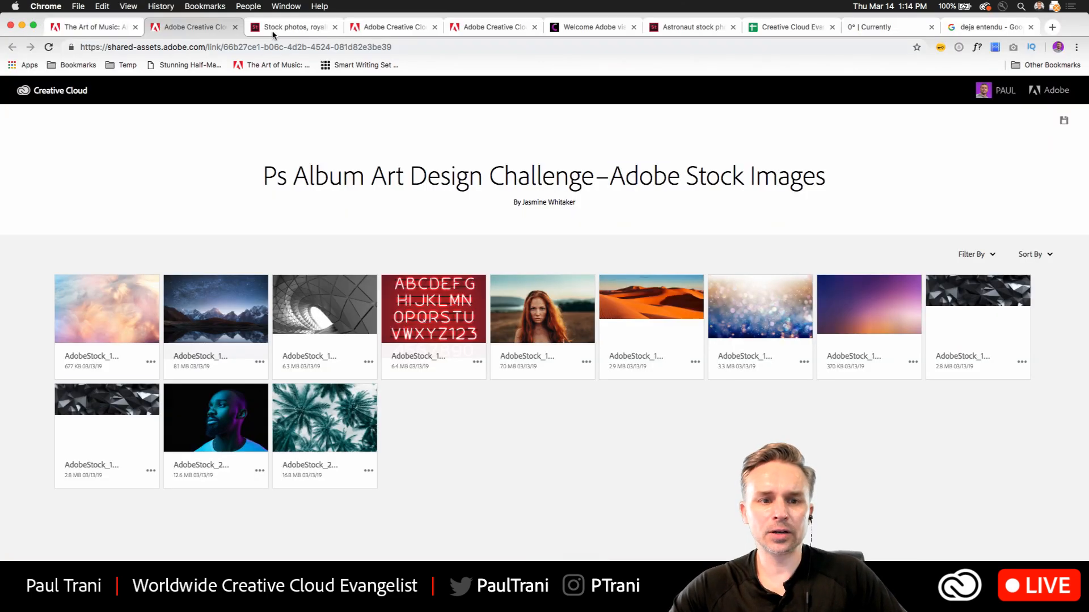
pyautogui.click(566, 28)
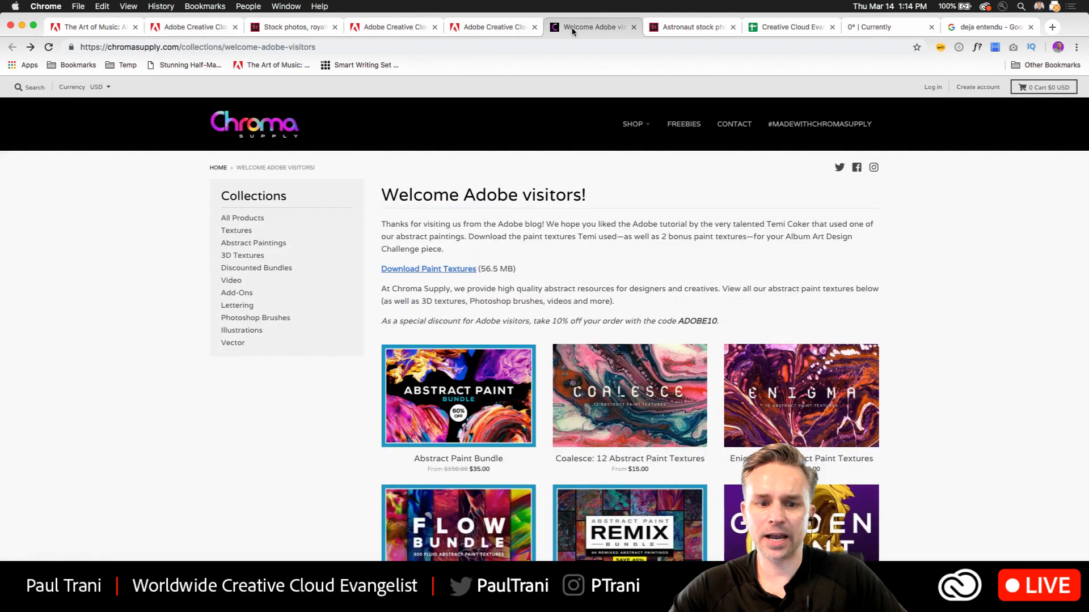
pyautogui.scroll(-5, 720, 335)
pyautogui.scroll(5, 719, 334)
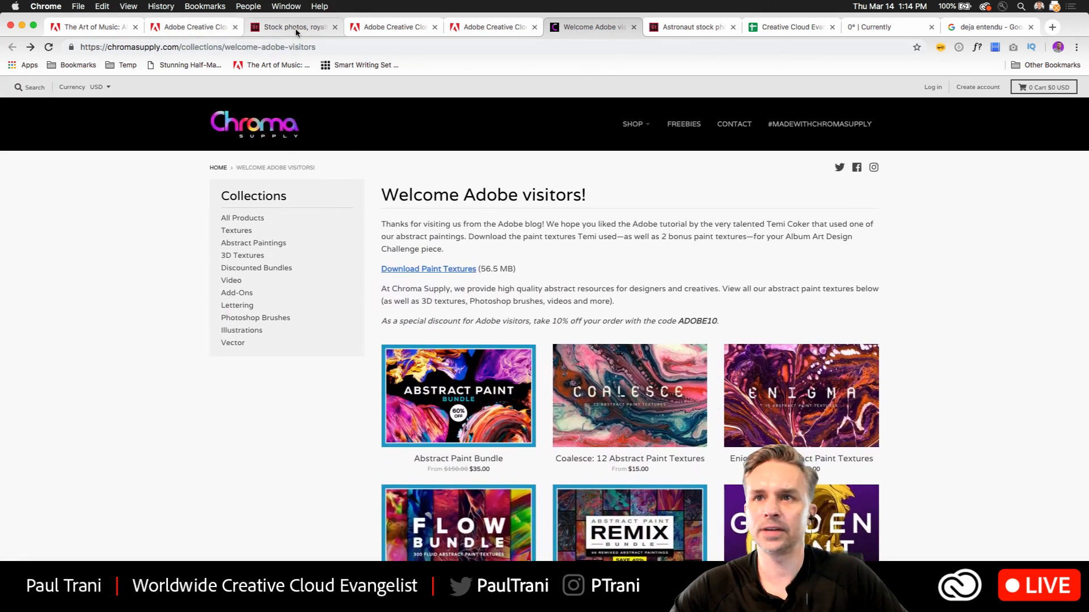
pyautogui.click(296, 32)
pyautogui.click(211, 31)
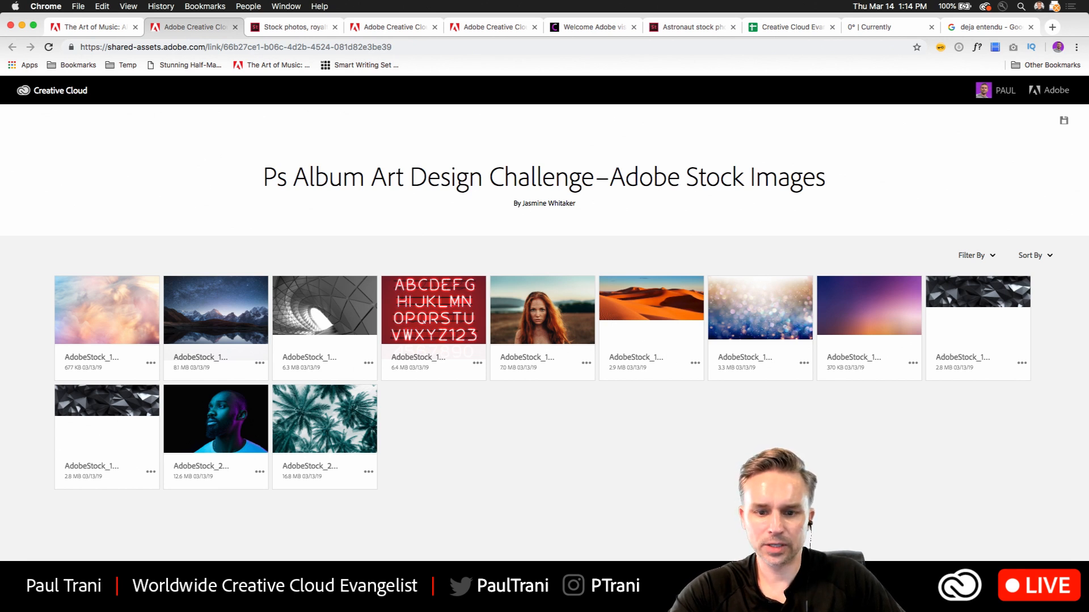
pyautogui.click(22, 25)
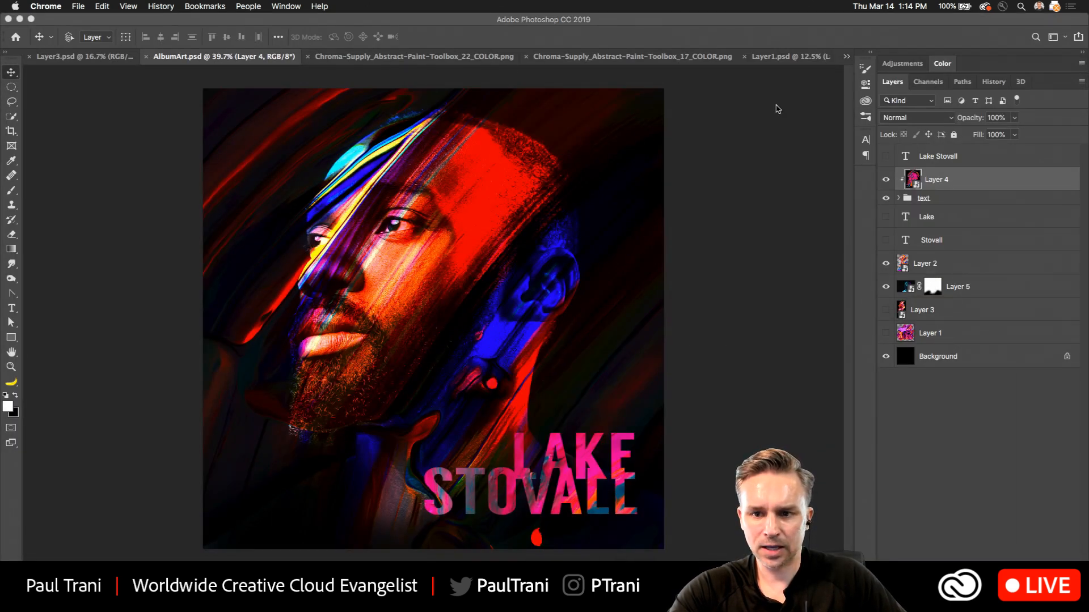
# Back in Photoshop, open the Vinyl Record mockup template from the Album library.
pyautogui.click(872, 57)
pyautogui.click(872, 54)
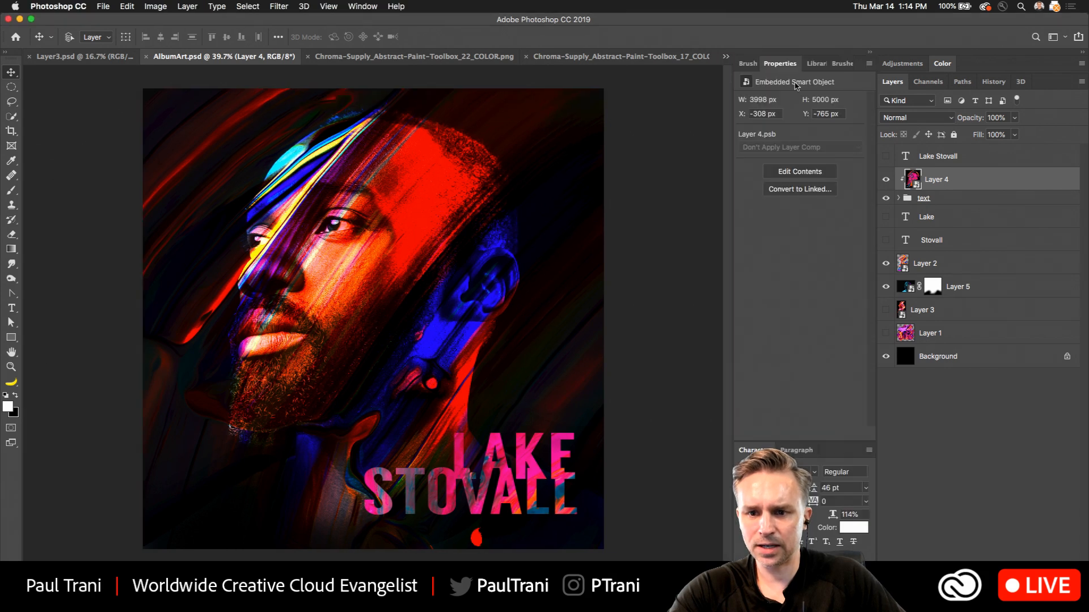
pyautogui.click(810, 64)
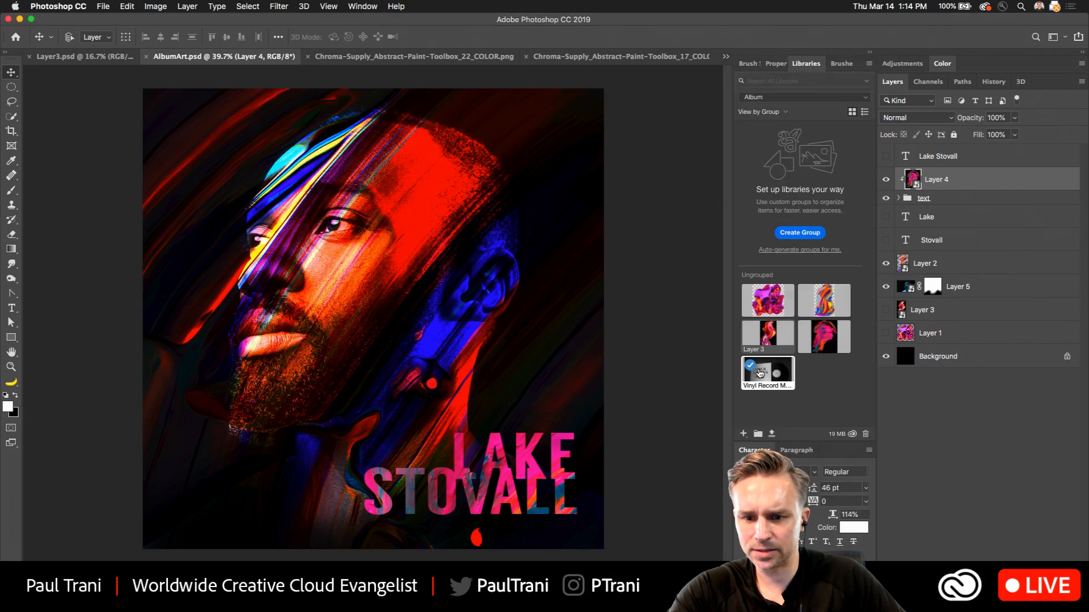
pyautogui.doubleClick(760, 373)
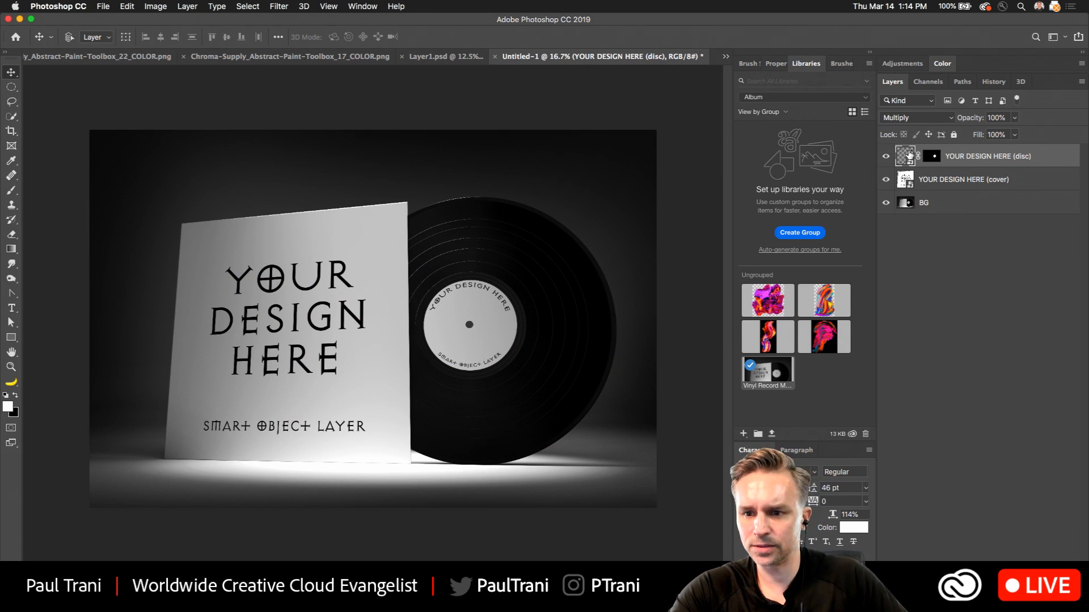
# Preview the mockup's cover artwork, then open the YOUR DESIGN HERE (cover) smart object without resolving its missing font.
pyautogui.click(905, 178)
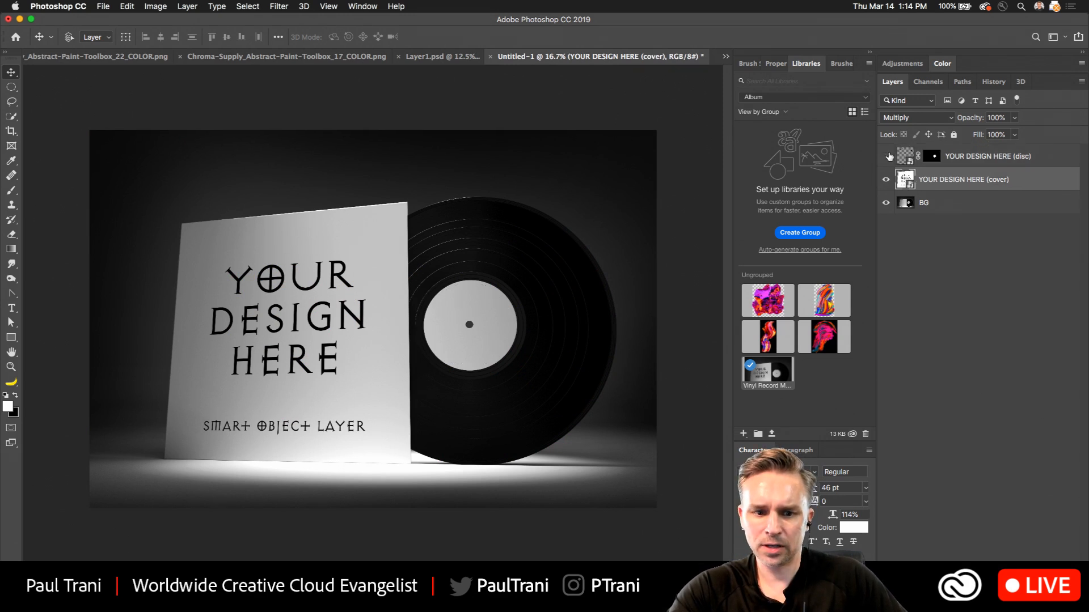
pyautogui.click(886, 180)
pyautogui.click(887, 180)
pyautogui.click(887, 181)
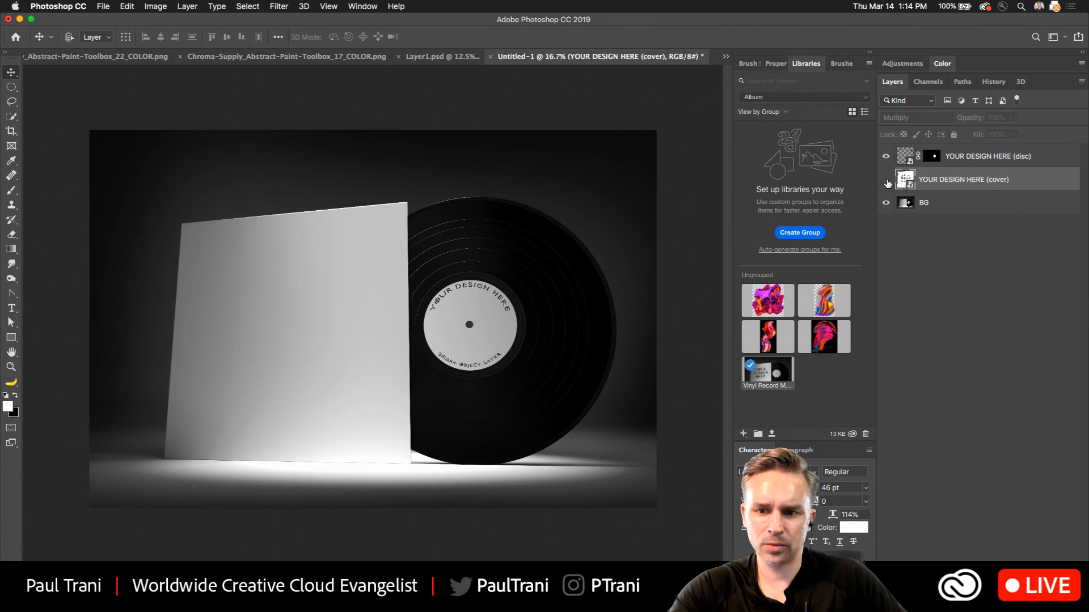
pyautogui.click(886, 180)
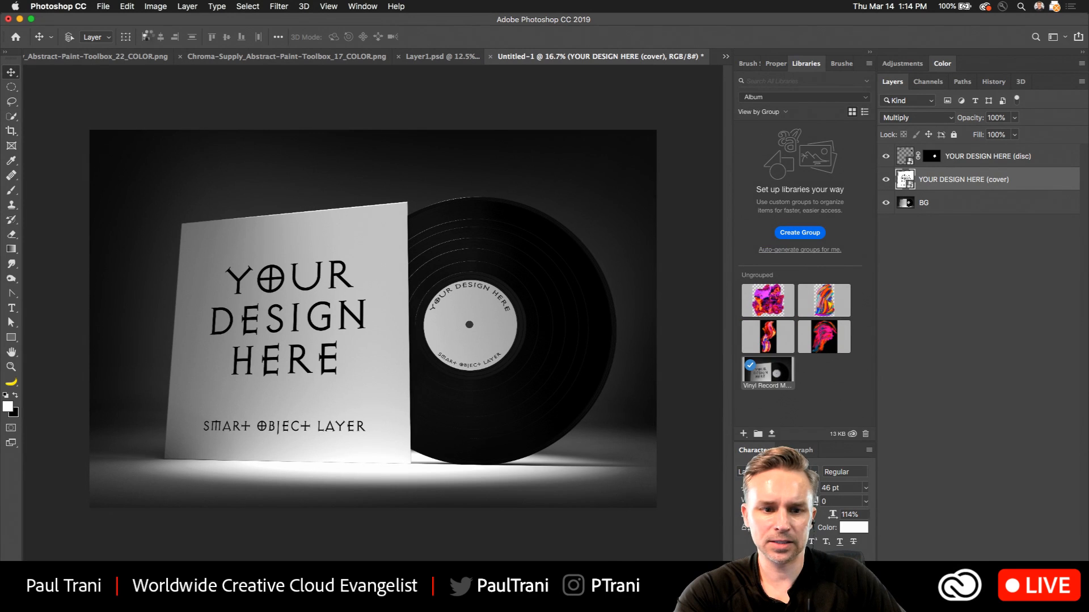
pyautogui.doubleClick(905, 179)
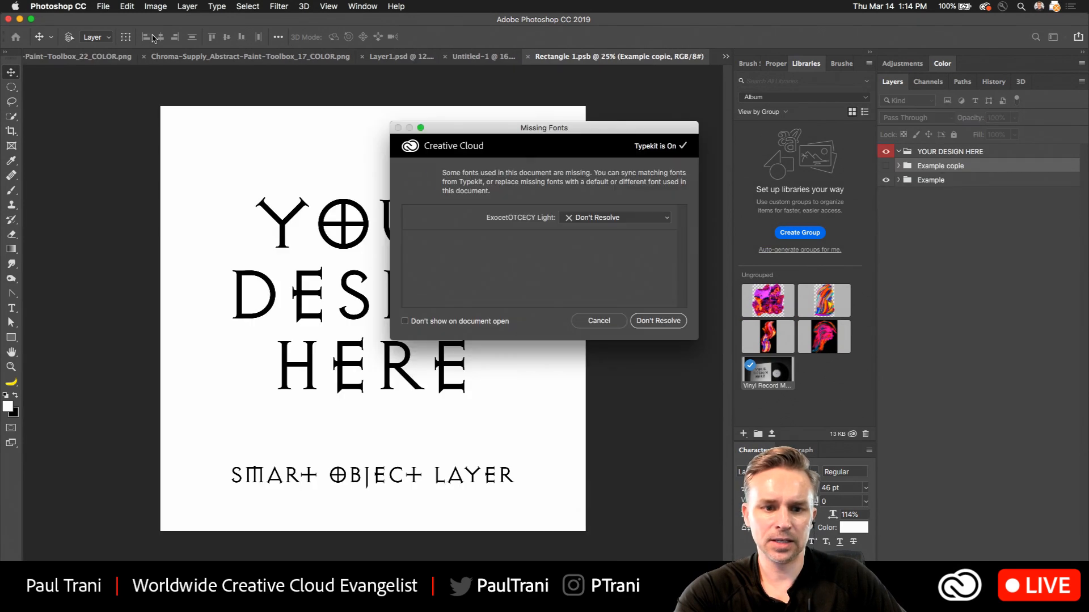
pyautogui.click(640, 322)
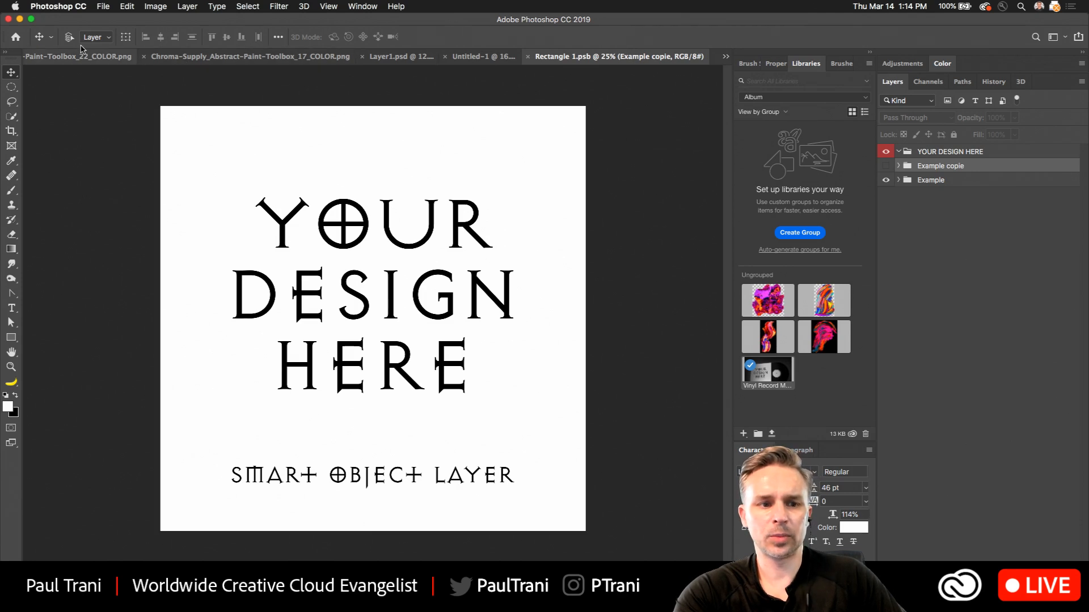
# Arrange Rectangle 1.psb side by side with the other documents and show AlbumArt.psd in the neighbouring pane.
pyautogui.moveTo(575, 59); pyautogui.dragTo(733, 121)
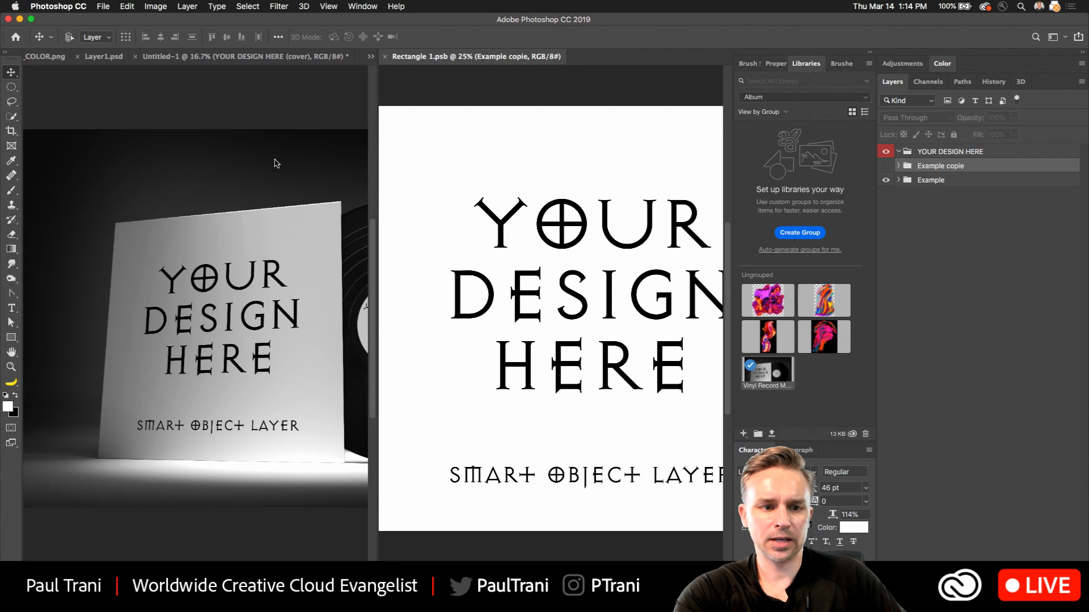
pyautogui.click(96, 92)
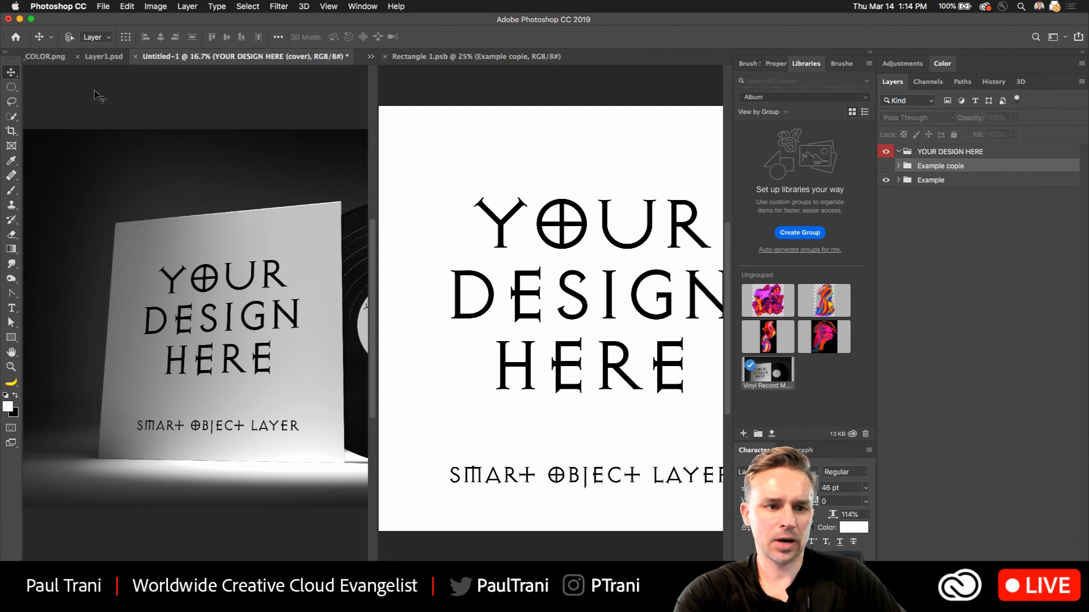
pyautogui.click(371, 57)
pyautogui.click(403, 68)
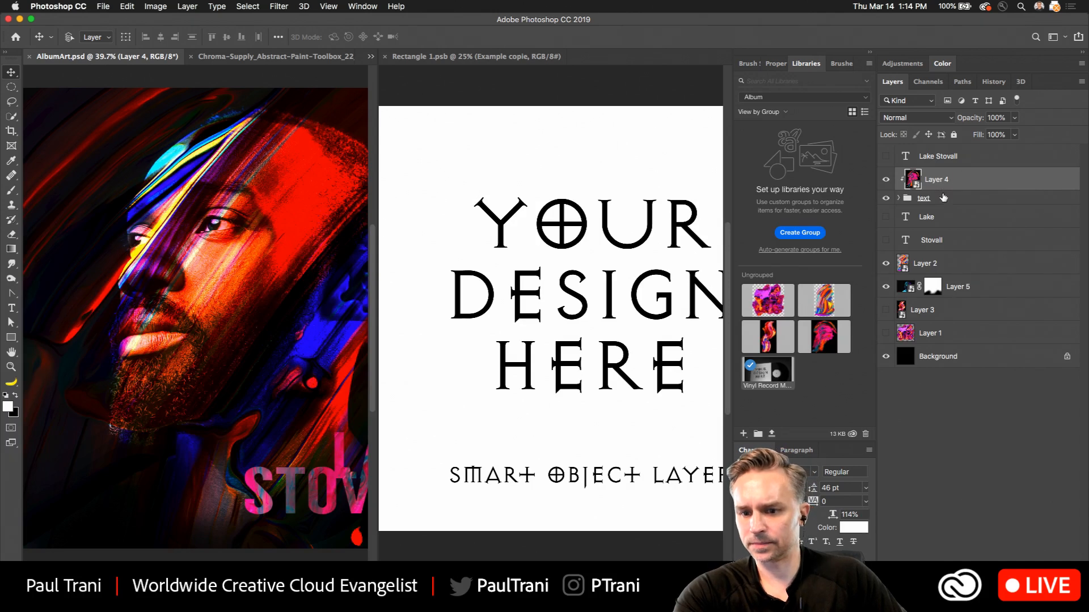
# Move the hidden Lake and Stovall text layers above Layer 4 in AlbumArt.psd.
pyautogui.click(941, 244)
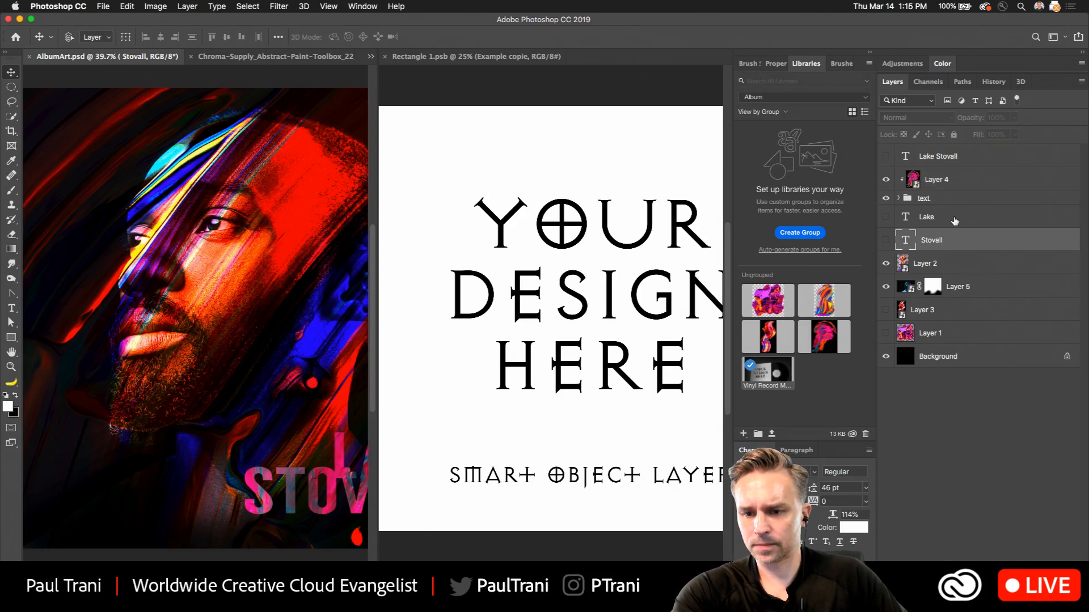
pyautogui.keyDown('shift'); pyautogui.click(954, 220); pyautogui.keyUp('shift')
pyautogui.moveTo(955, 220); pyautogui.dragTo(969, 165)
# Copy Layer 4, the text group, Layer 2, Layer 5 and Background from AlbumArt.psd into Rectangle 1.psb.
pyautogui.click(953, 232)
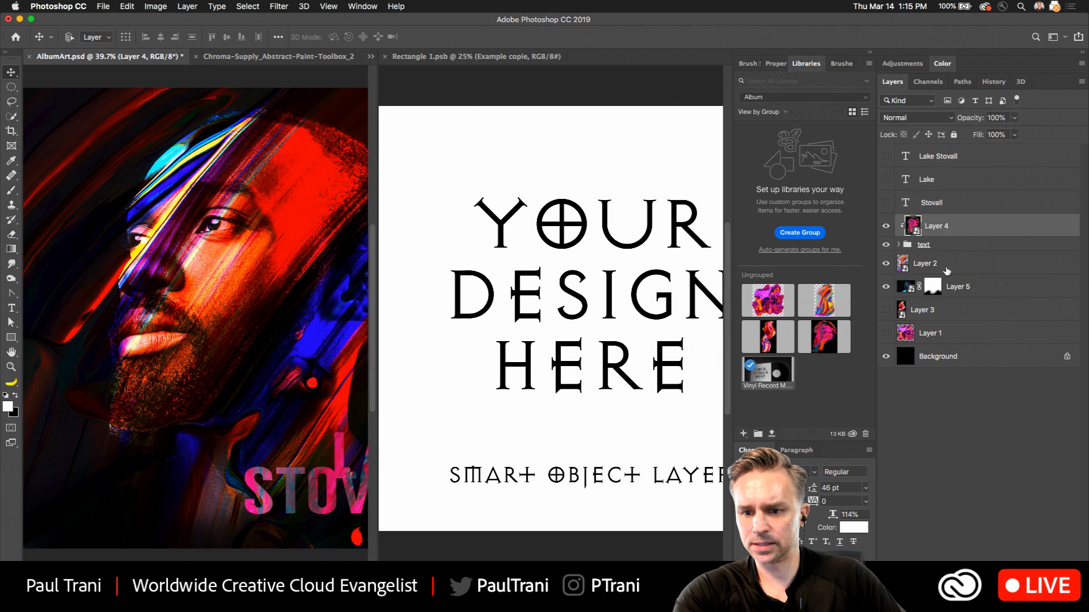
pyautogui.keyDown('shift'); pyautogui.click(985, 288); pyautogui.keyUp('shift')
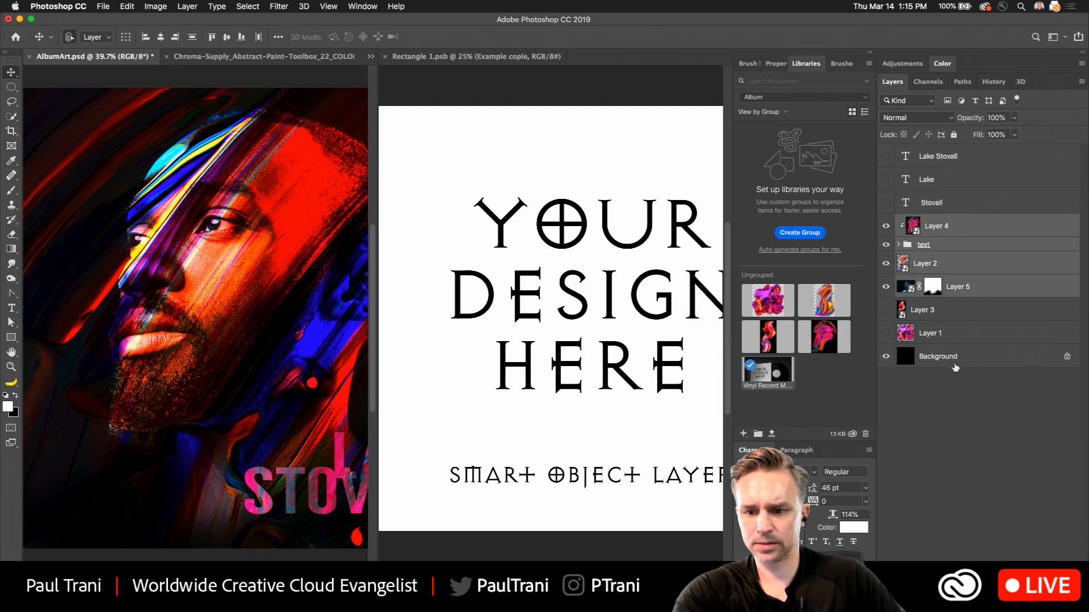
pyautogui.keyDown('super'); pyautogui.click(956, 364); pyautogui.keyUp('super')
pyautogui.moveTo(968, 282); pyautogui.dragTo(558, 305)
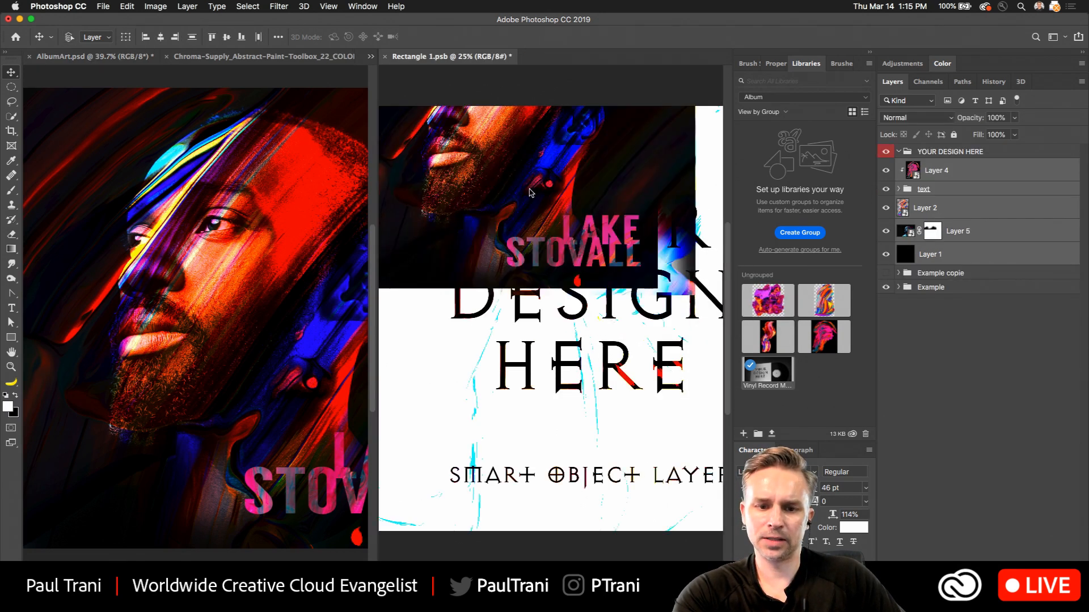
# Dock Rectangle 1.psb back with the other documents, and scale and reposition the copied artwork to fill the square cover canvas.
pyautogui.moveTo(447, 152); pyautogui.dragTo(465, 201)
pyautogui.press('super+t')
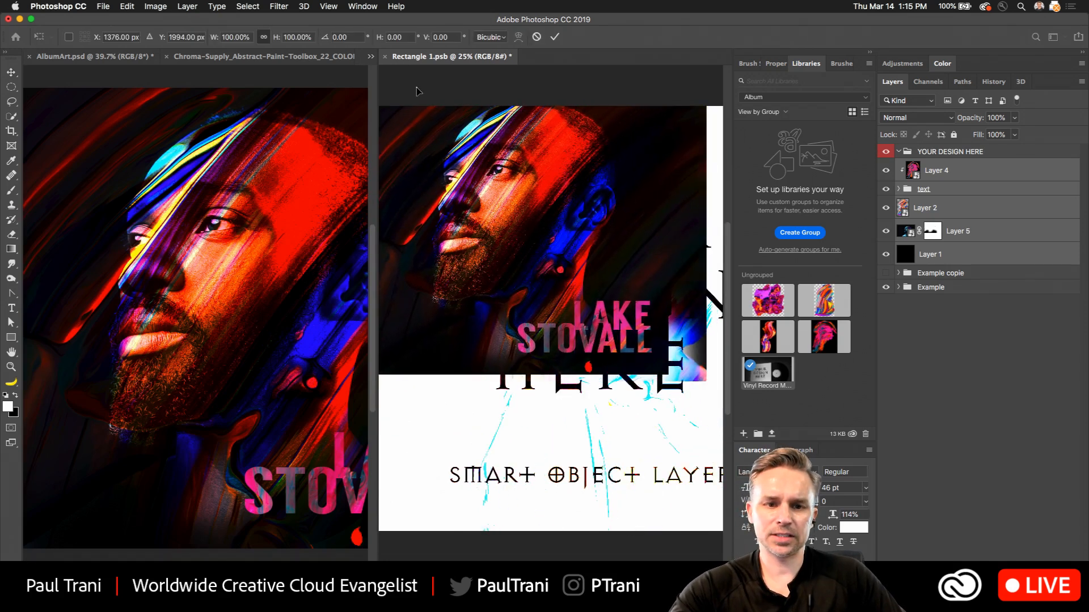
pyautogui.moveTo(424, 58); pyautogui.dragTo(260, 56)
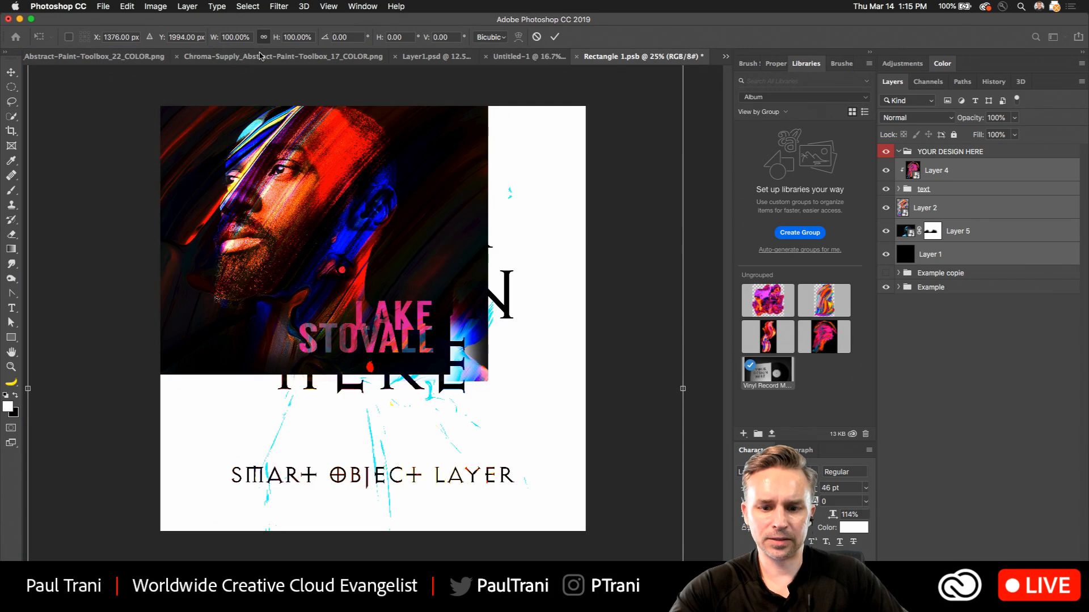
pyautogui.press('super+minus')
pyautogui.press('super+minus')
pyautogui.press('super+minus')
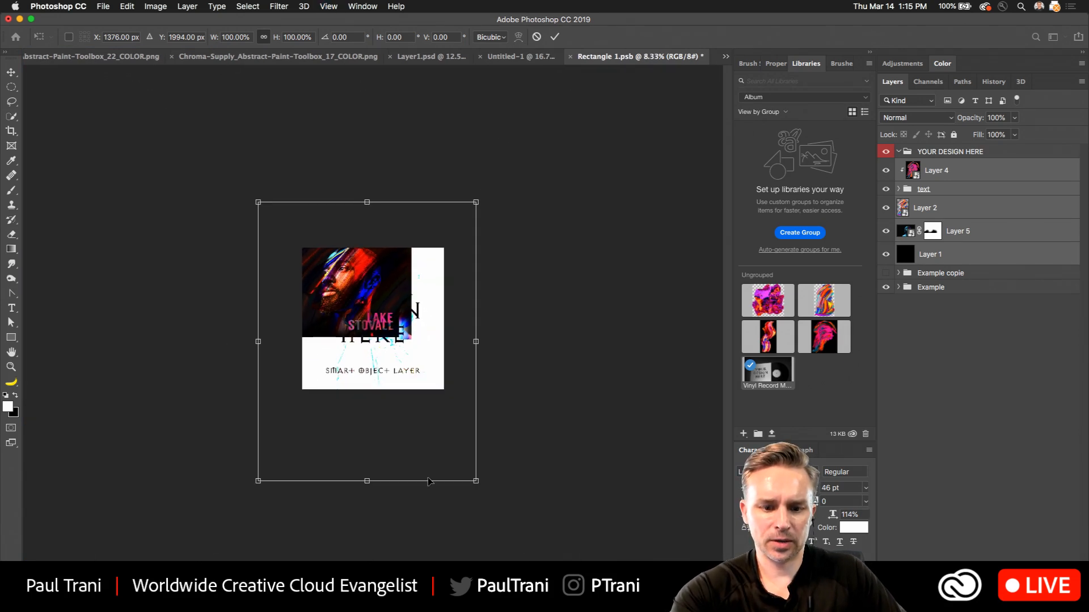
pyautogui.moveTo(476, 481); pyautogui.dragTo(596, 576)
pyautogui.moveTo(368, 326)
pyautogui.mouseDown()
pyautogui.moveTo(358, 303)
pyautogui.moveTo(356, 324)
pyautogui.mouseUp()
pyautogui.moveTo(243, 201); pyautogui.dragTo(211, 156)
pyautogui.moveTo(331, 291); pyautogui.dragTo(336, 299)
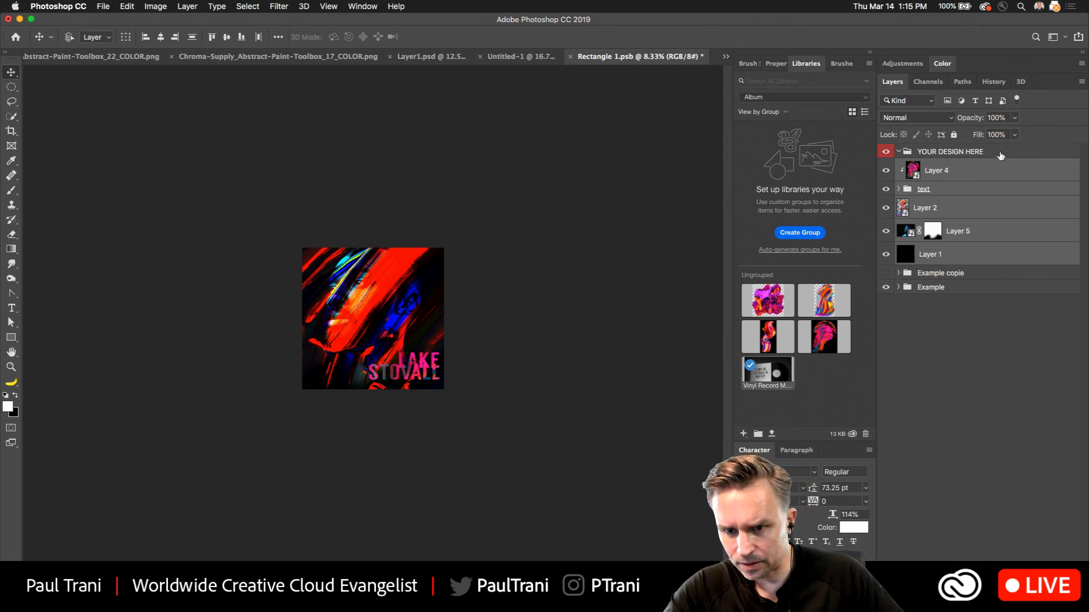
# Toggle the visibility of Layer 4 and Layer 2 in Rectangle 1.psb to examine how each affects the cover colours.
pyautogui.click(984, 189)
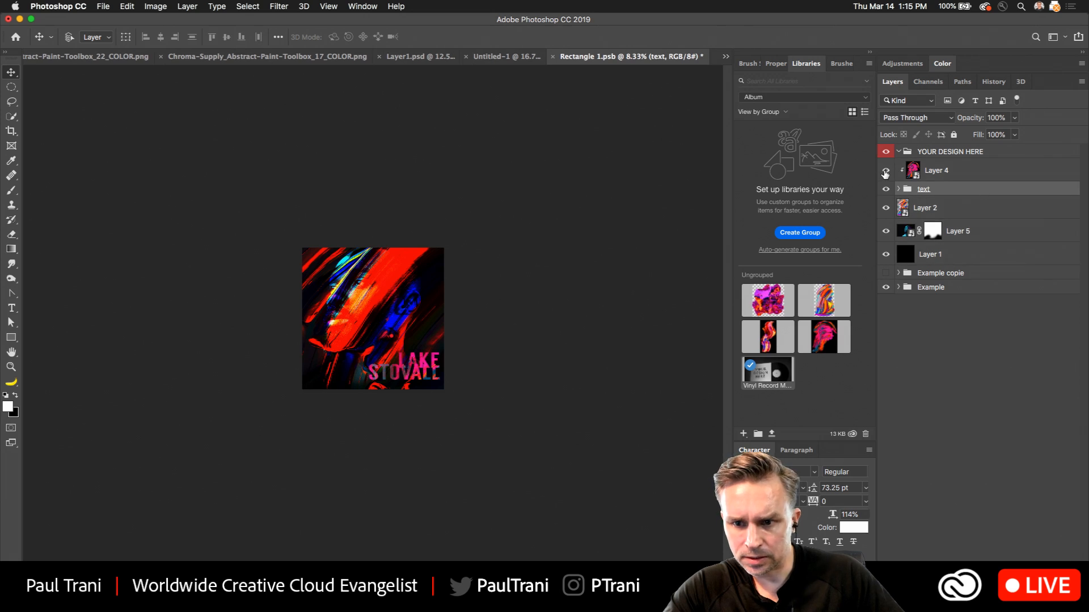
pyautogui.click(885, 171)
pyautogui.click(886, 172)
pyautogui.click(885, 208)
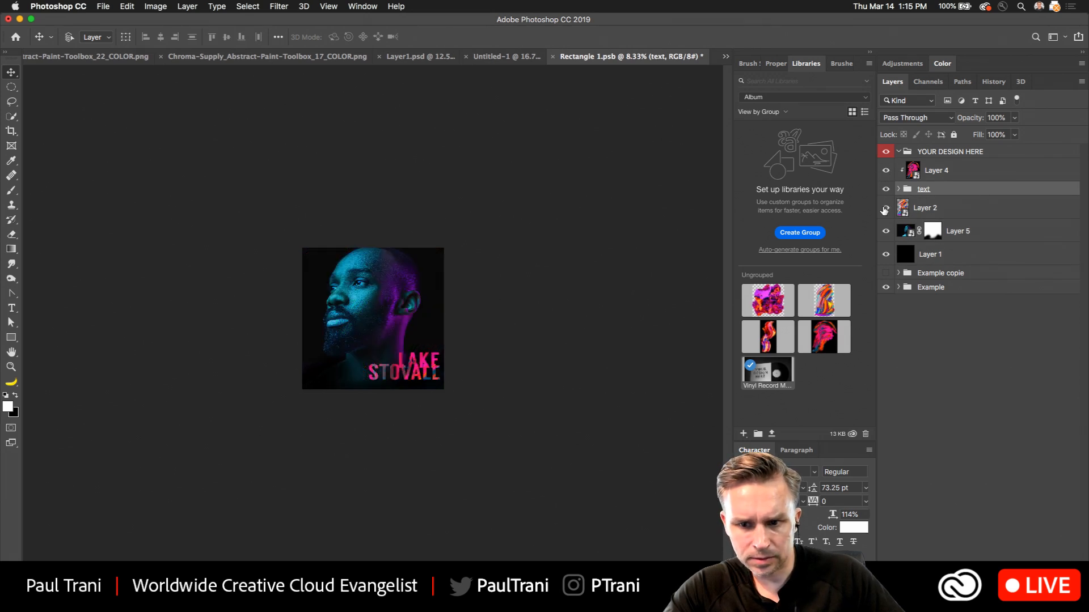
pyautogui.click(885, 208)
pyautogui.click(966, 210)
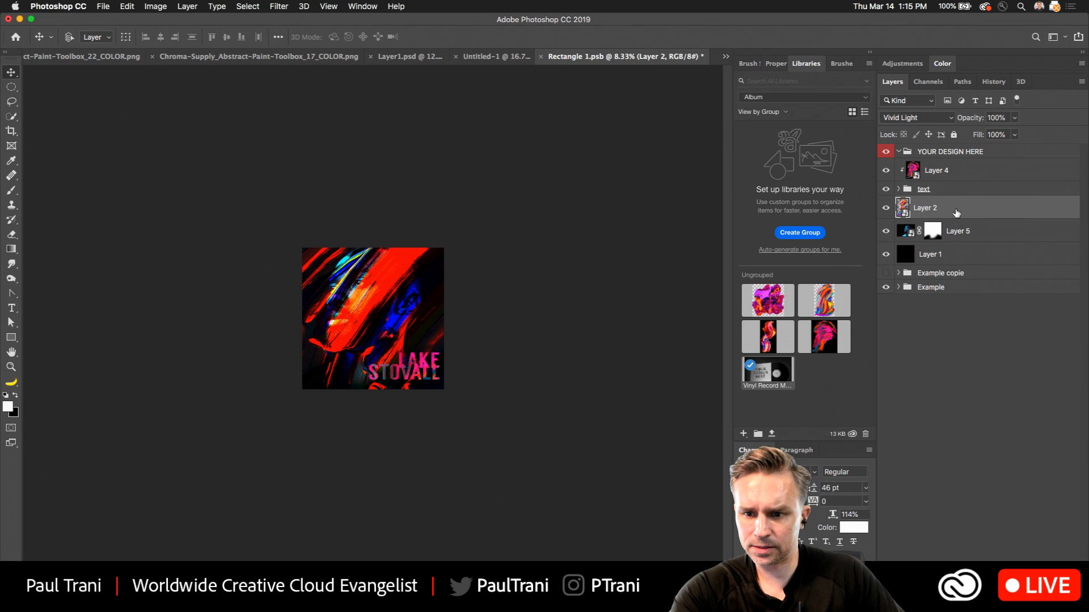
pyautogui.click(886, 210)
pyautogui.click(886, 210)
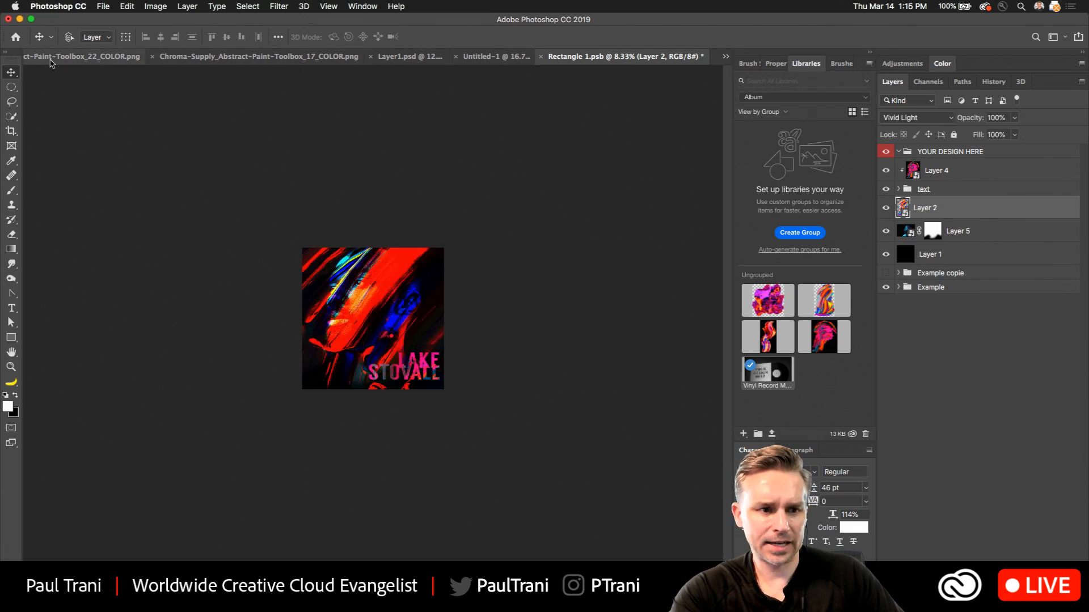
# Check the colour mode and bit depth of Rectangle 1.psb and of the Untitled-1 vinyl mockup.
pyautogui.click(50, 62)
pyautogui.click(702, 59)
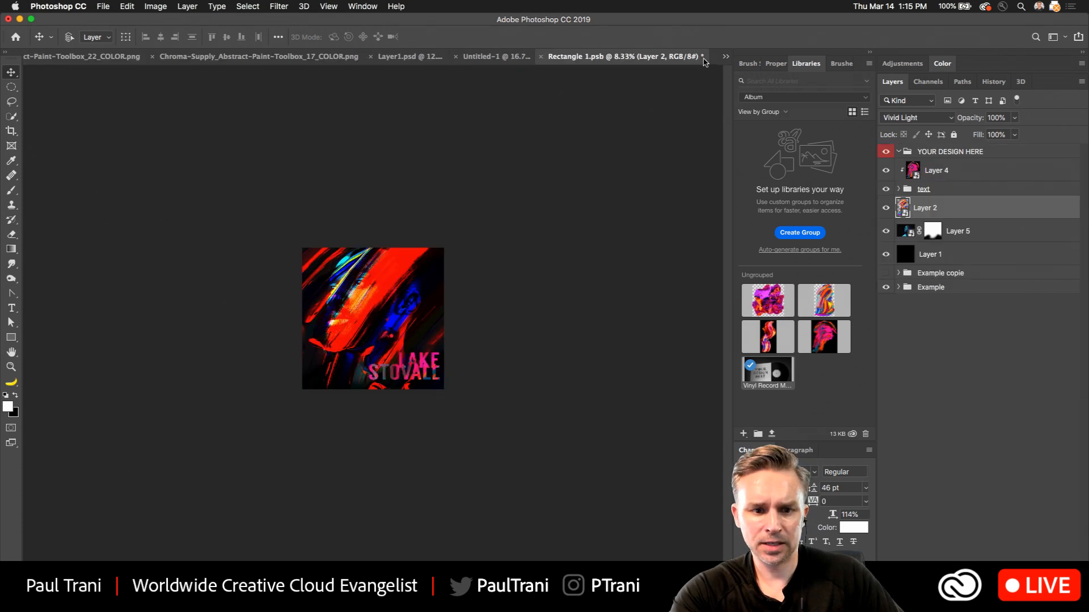
pyautogui.click(155, 6)
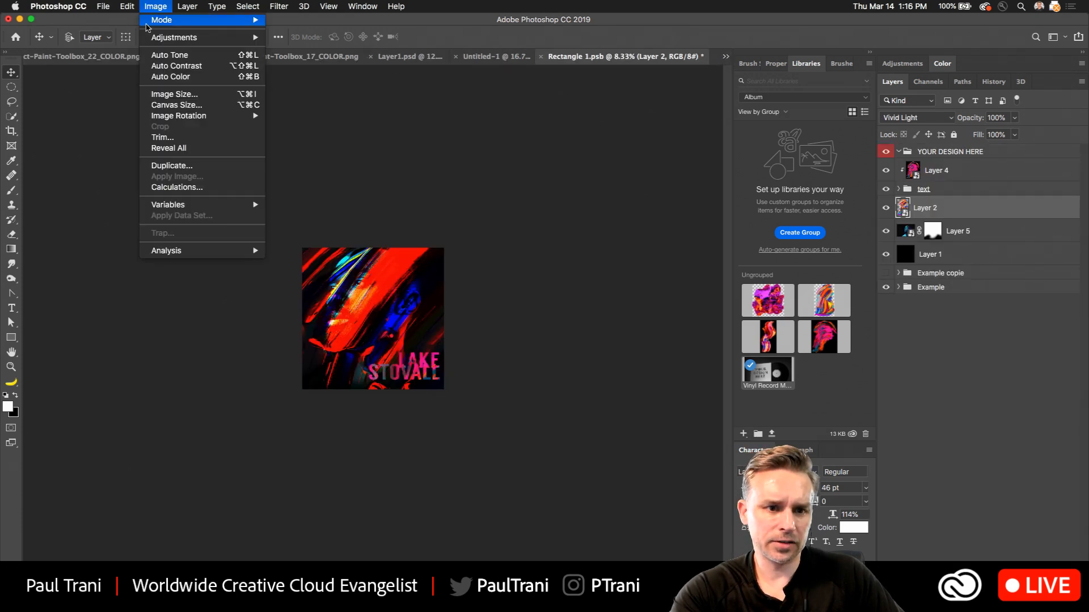
pyautogui.moveTo(170, 20)
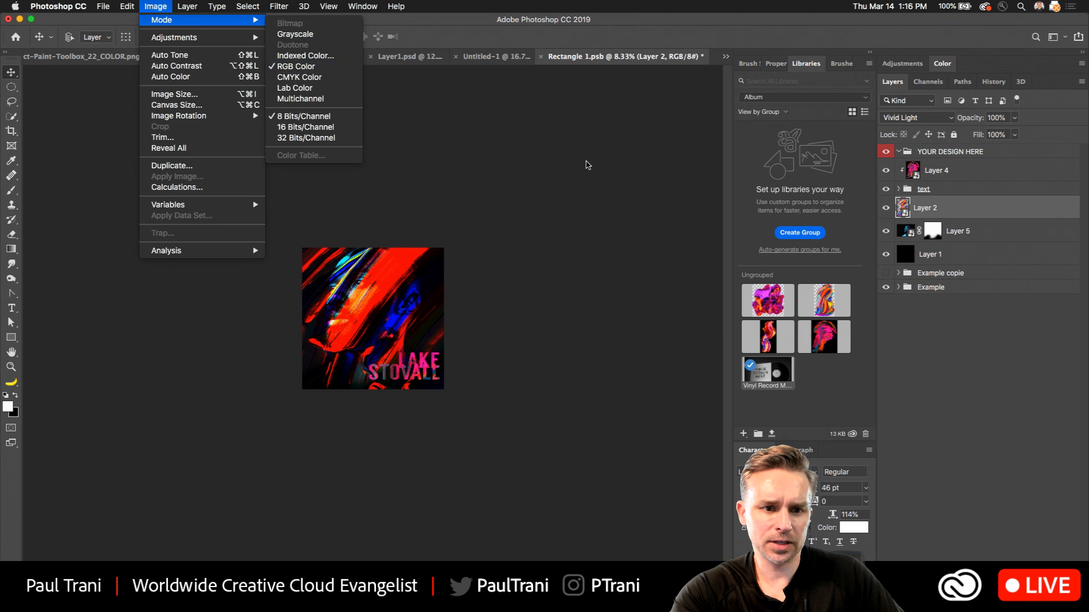
pyautogui.click(551, 170)
pyautogui.click(483, 59)
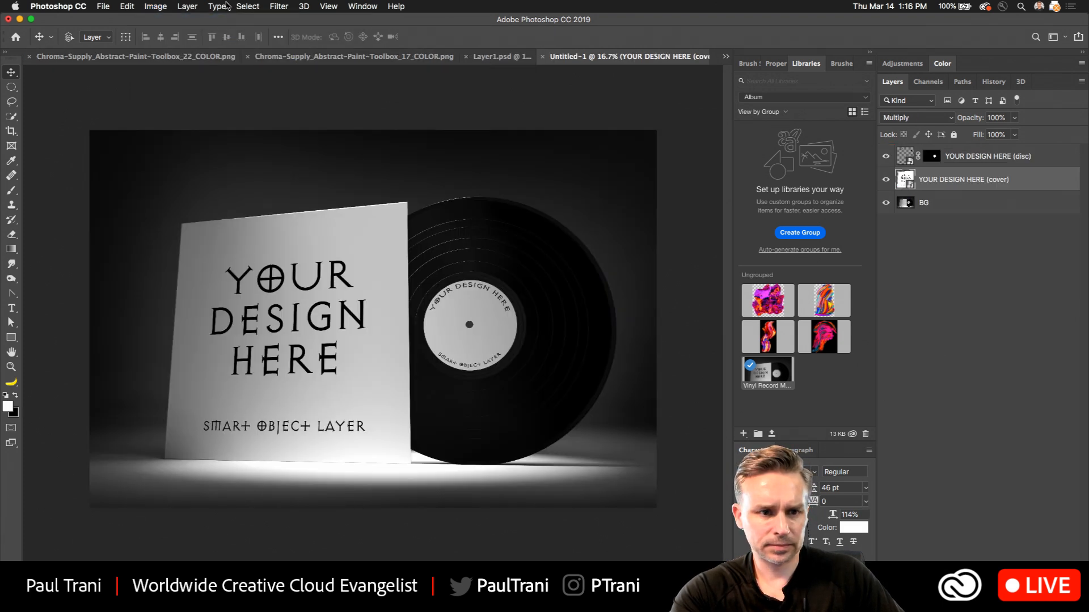
pyautogui.click(149, 6)
pyautogui.moveTo(161, 22)
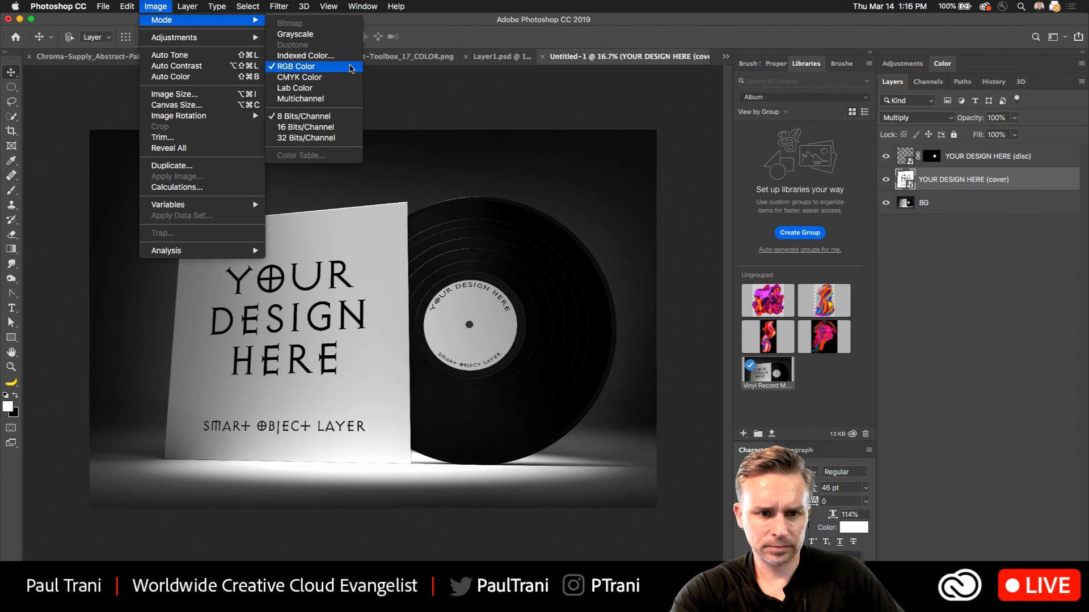
# Compare the artwork in Rectangle 1.psb with AlbumArt.psd, examining Layer 2's blend mode and its effect on the portrait.
pyautogui.click(725, 56)
pyautogui.click(726, 56)
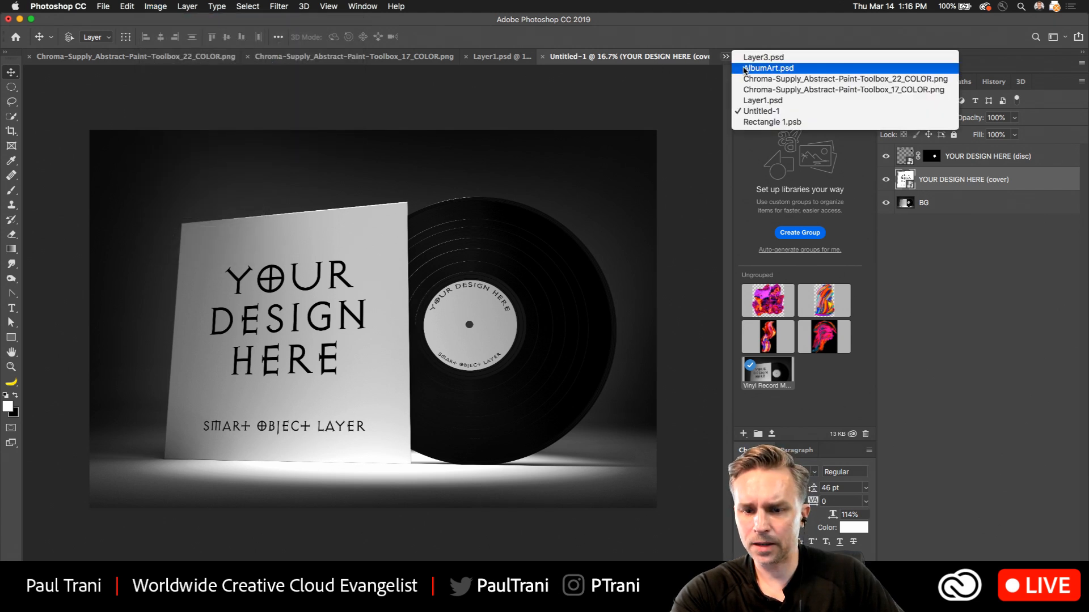
pyautogui.click(763, 122)
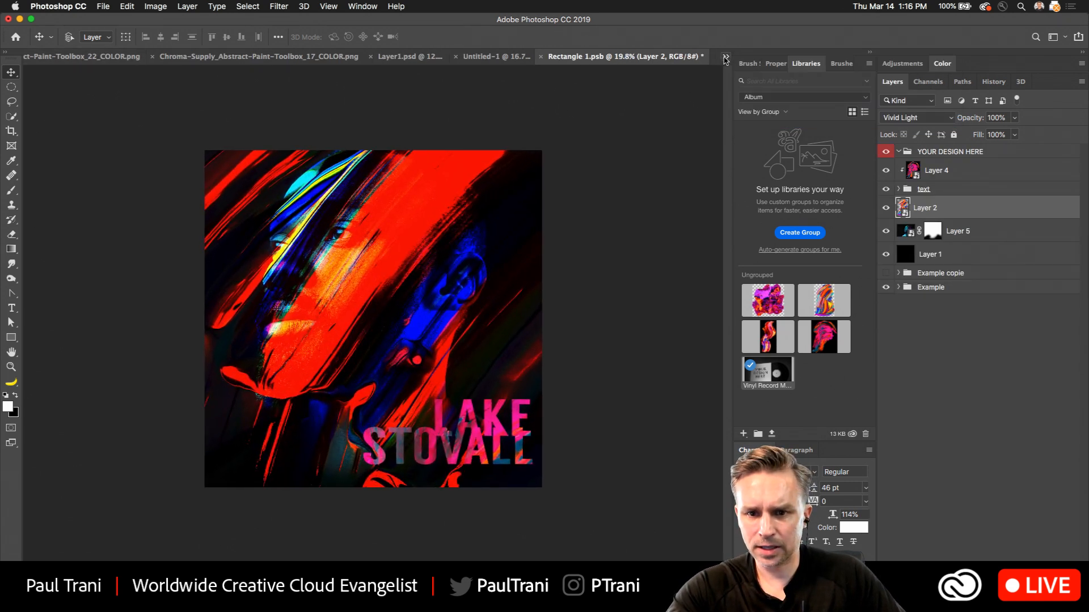
pyautogui.click(726, 56)
pyautogui.click(760, 68)
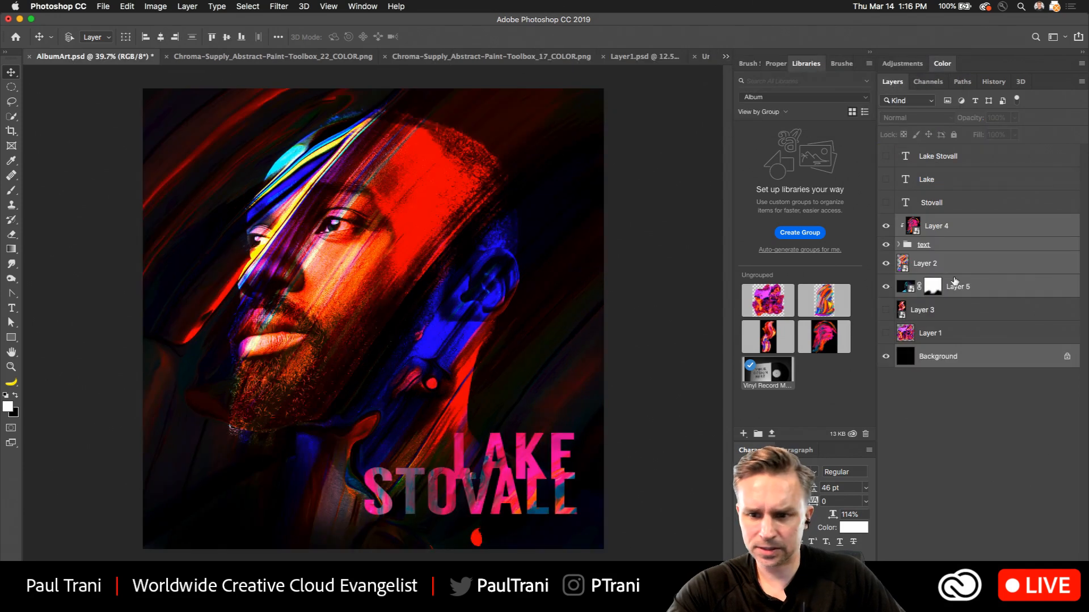
pyautogui.click(935, 226)
pyautogui.click(950, 265)
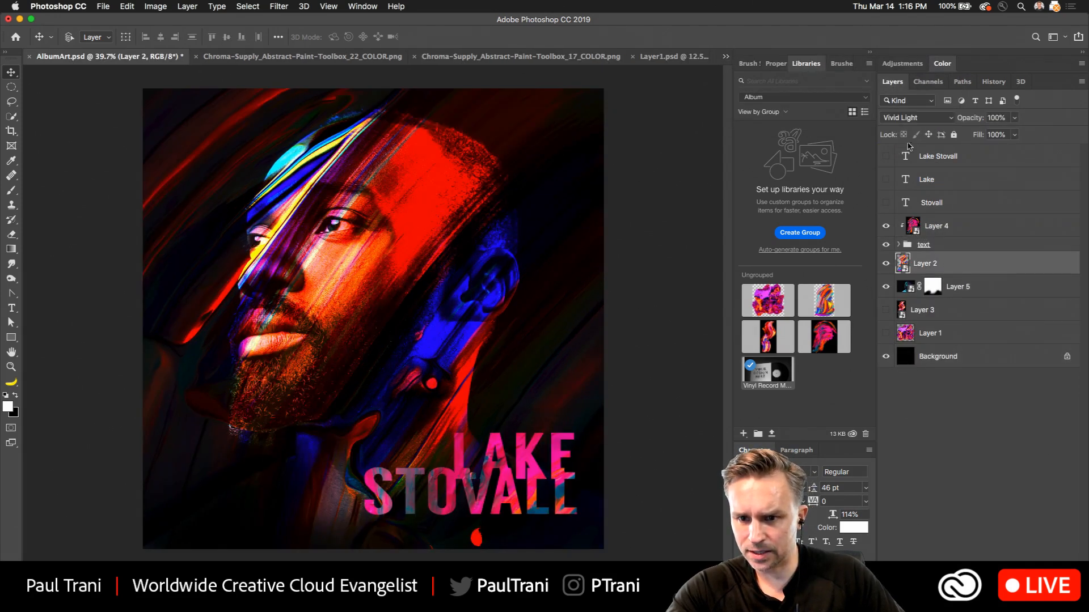
pyautogui.click(885, 264)
pyautogui.click(885, 264)
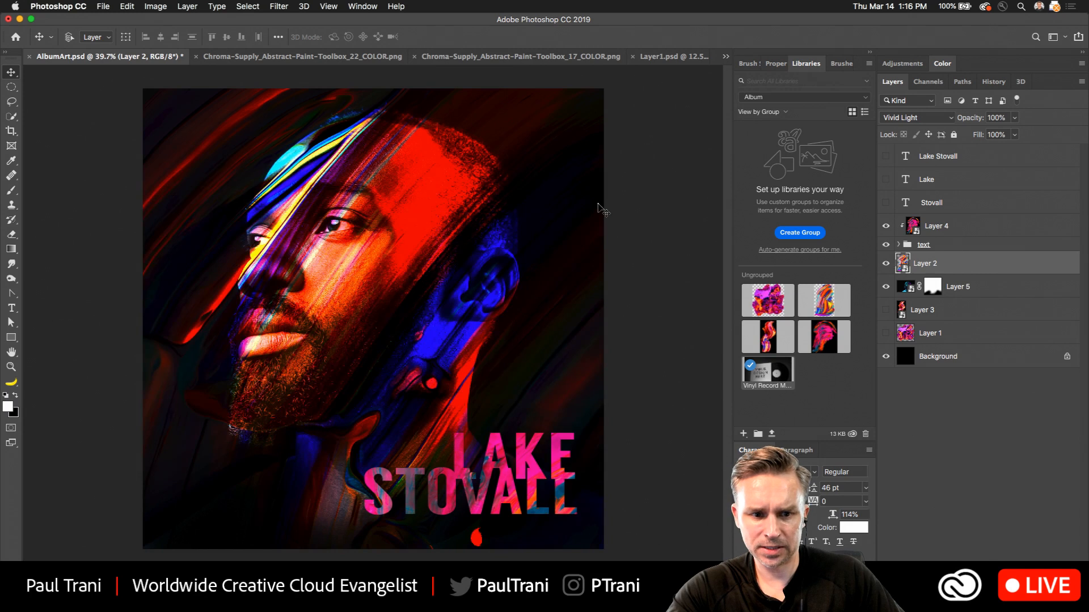
# Close Layer1.psd, Chroma-Supply_Abstract-Paint-Toolbox_22_COLOR.png, Chroma-Supply_Abstract-Paint-Toolbox_17_COLOR.png and Layer3.psd, keeping the album art and mockup documents open.
pyautogui.click(658, 57)
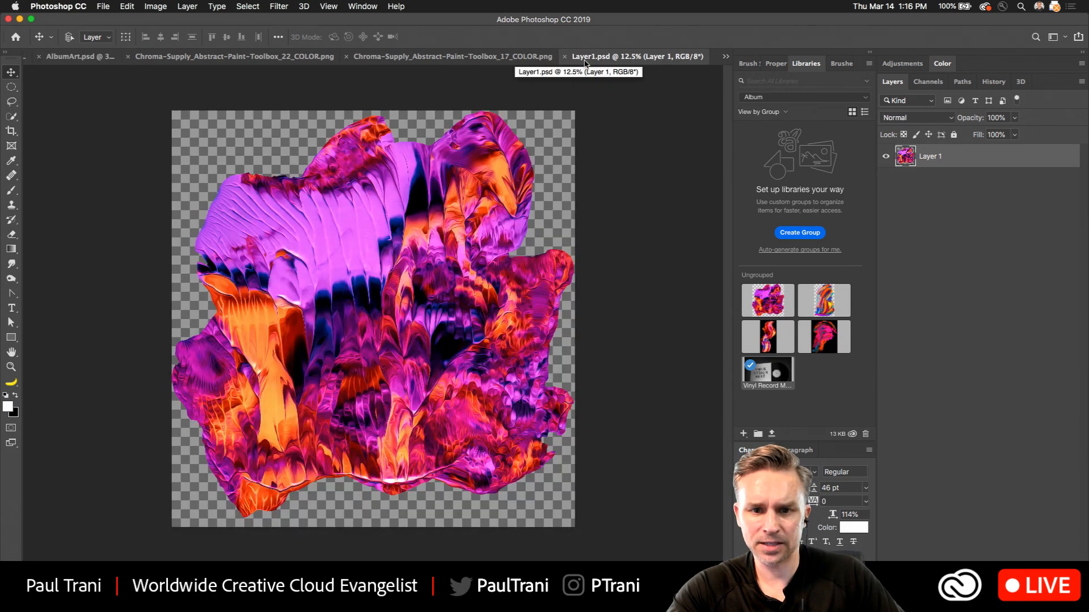
pyautogui.press('super+w')
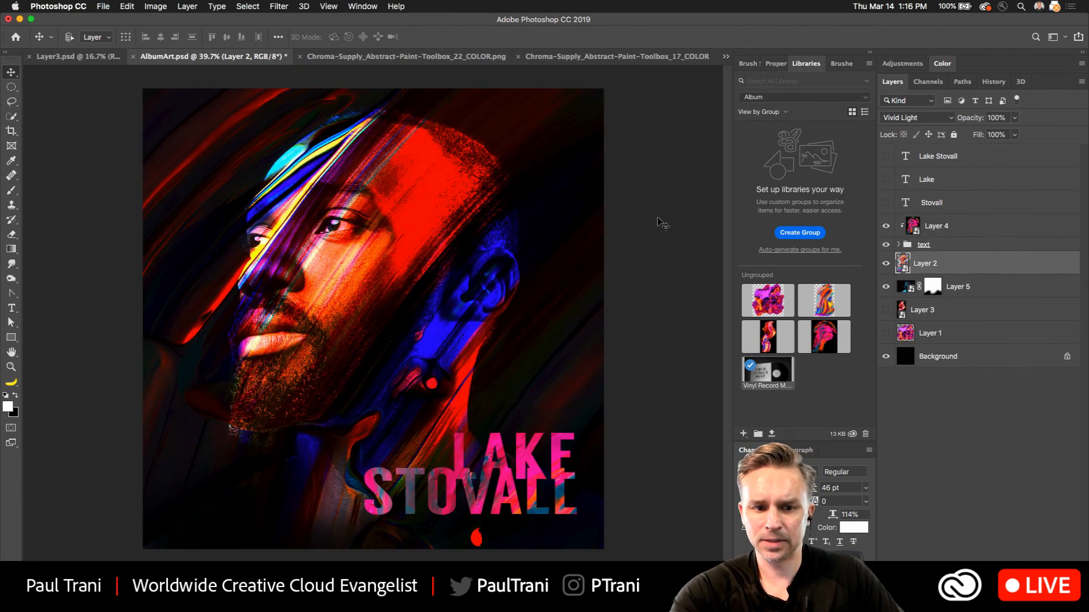
pyautogui.click(400, 58)
pyautogui.press('w')
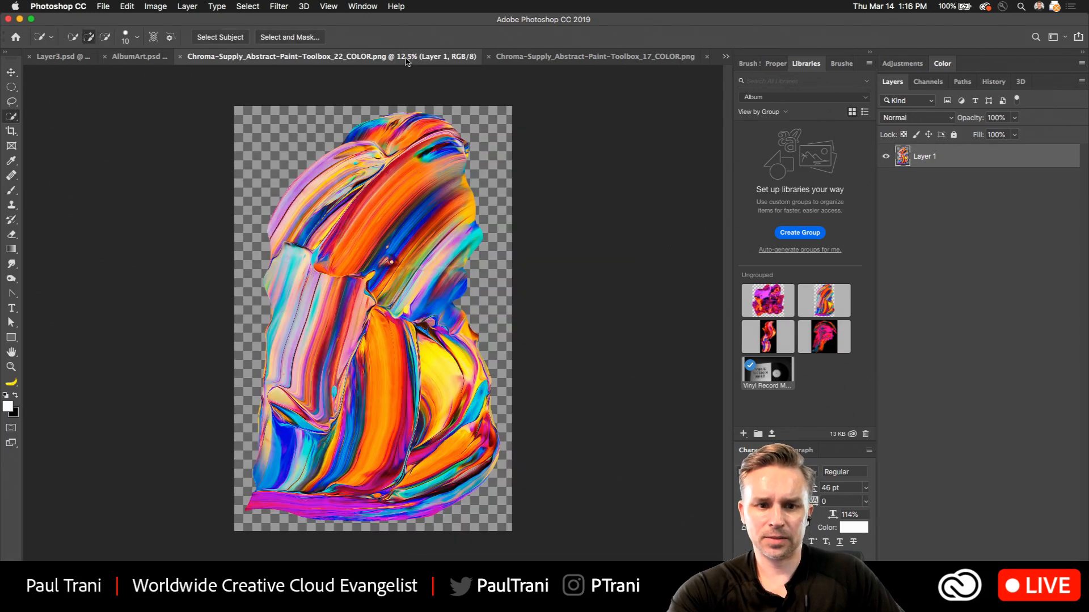
pyautogui.click(181, 57)
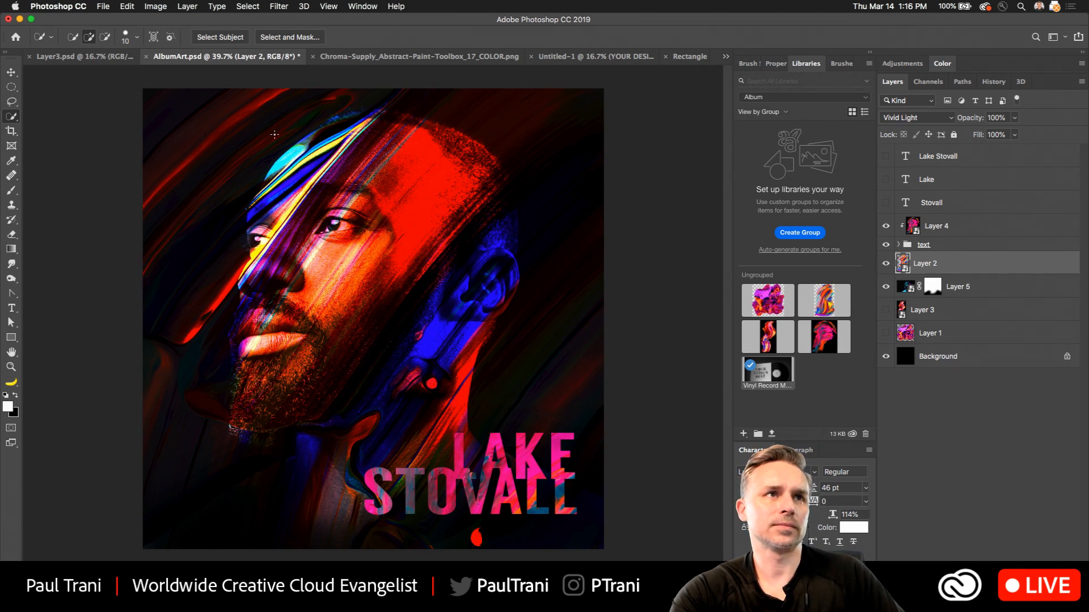
pyautogui.click(363, 56)
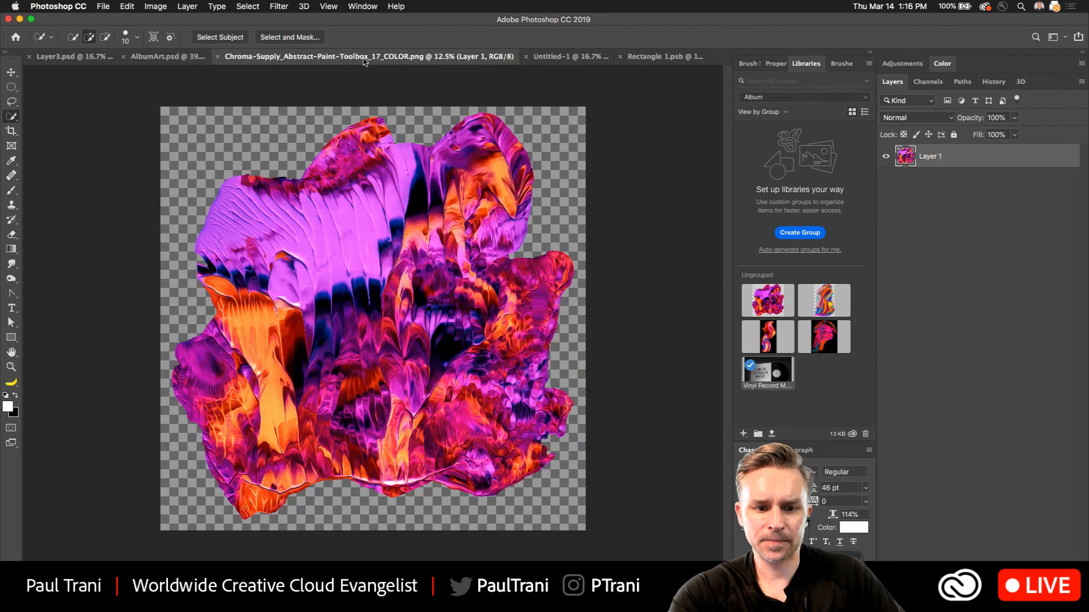
pyautogui.press('super+w')
pyautogui.click(480, 59)
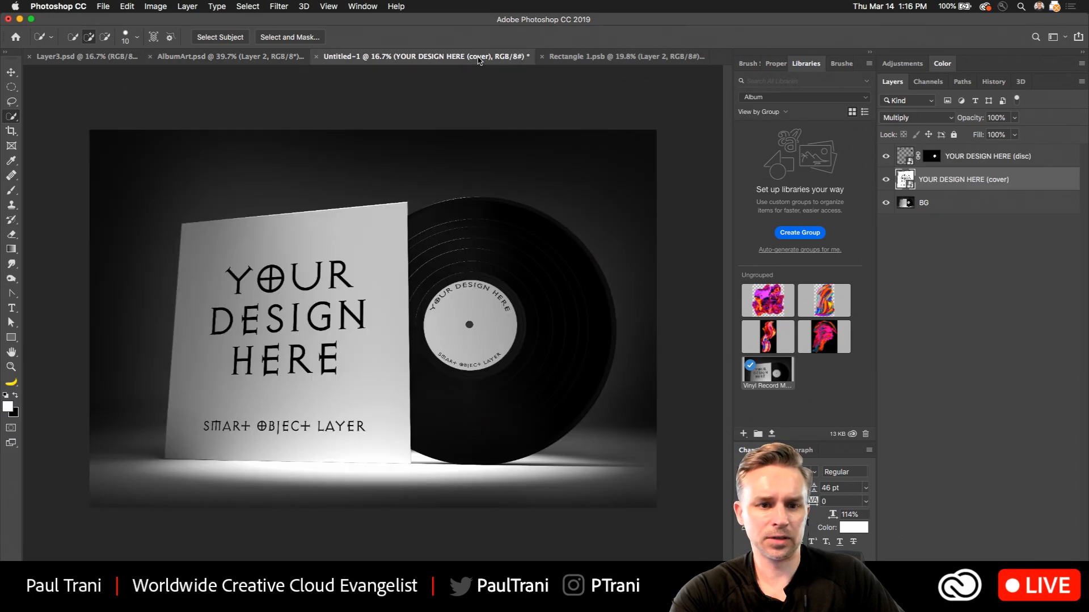
pyautogui.click(73, 56)
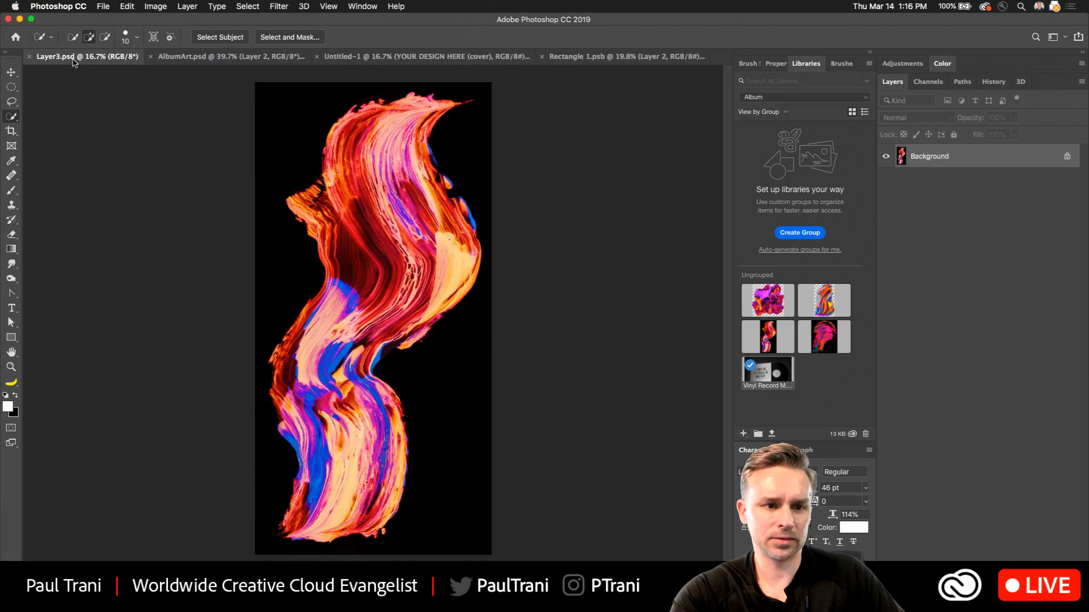
pyautogui.click(29, 58)
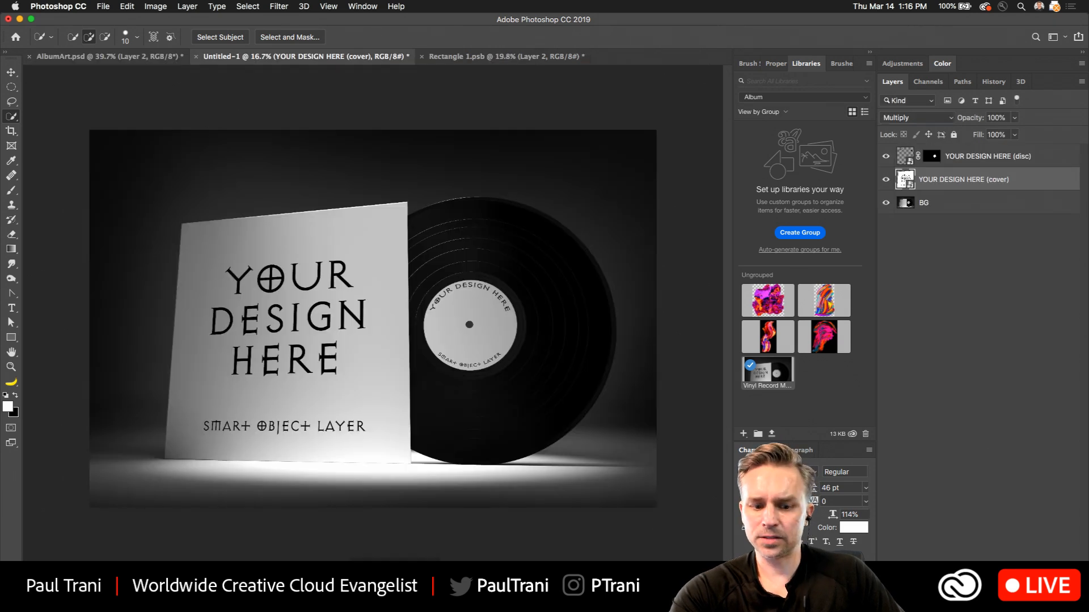
# Switch to Adobe Dimension, view the astronaut scene in Design mode, and return to Photoshop.
pyautogui.click(369, 584)
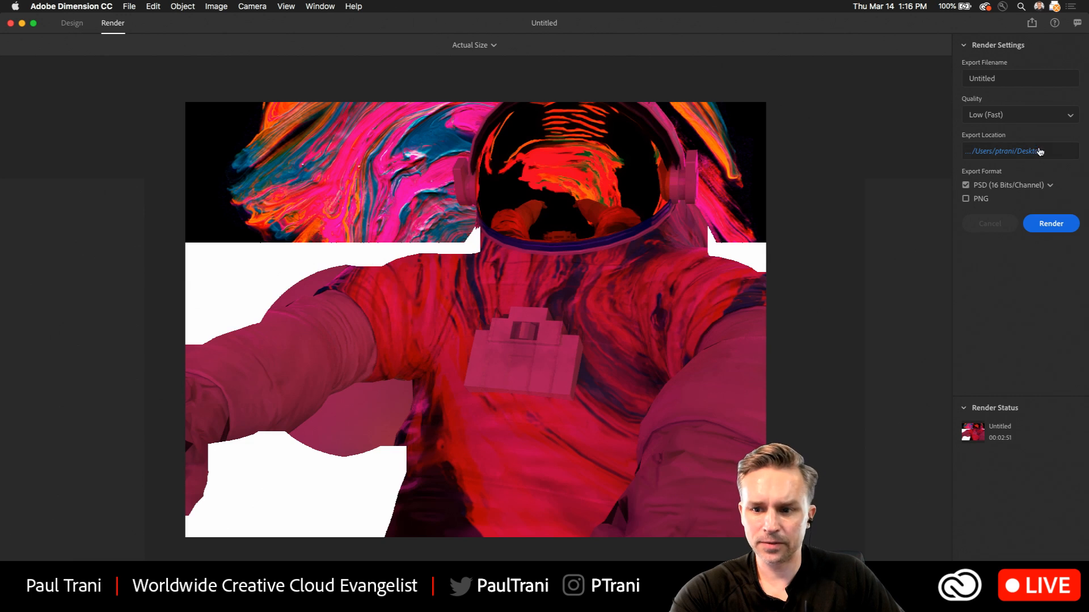
pyautogui.click(71, 23)
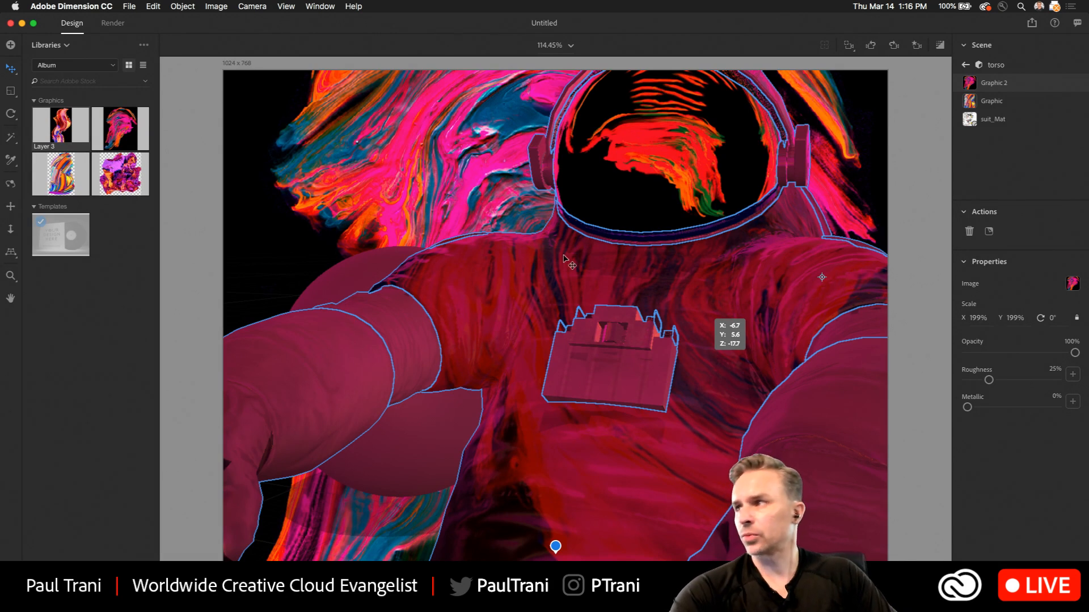
pyautogui.click(22, 23)
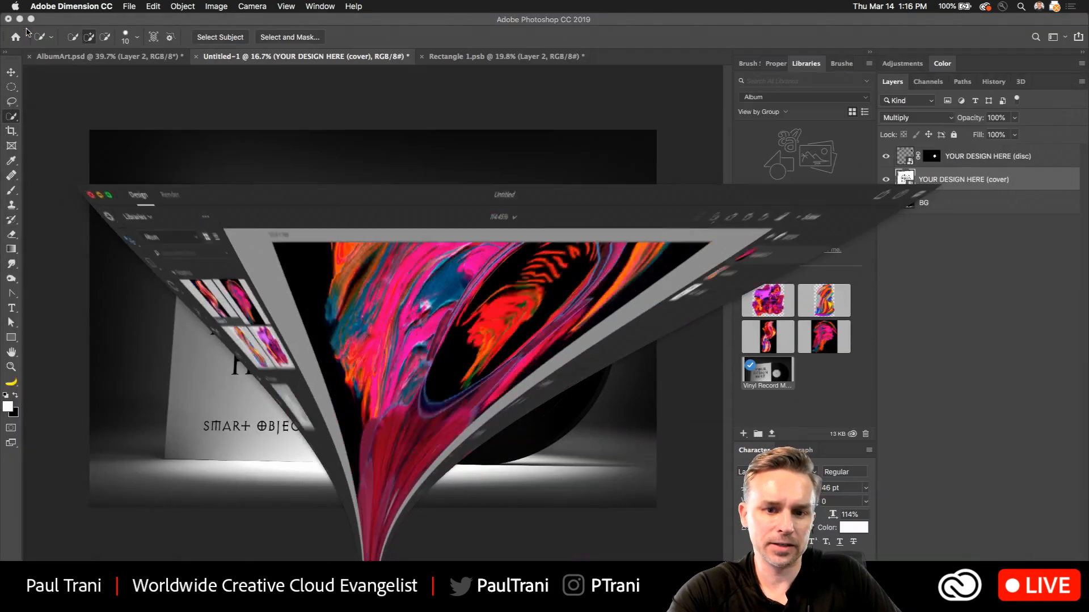
# Place Rectangle 1.psb side by side with the vinyl mockup and set Layer 2's blend mode to Overlay.
pyautogui.moveTo(504, 56); pyautogui.dragTo(732, 144)
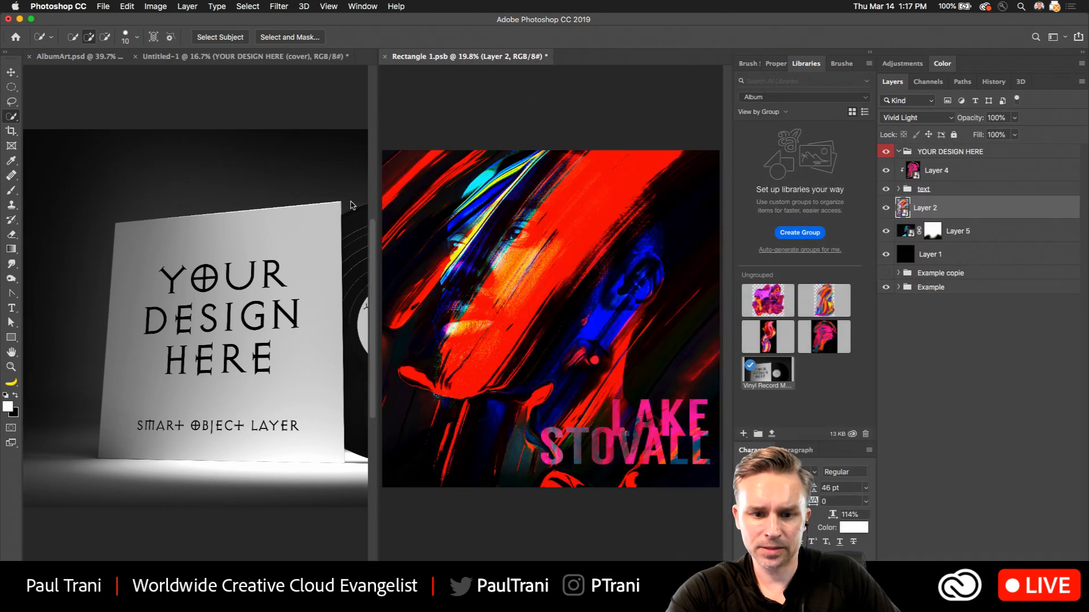
pyautogui.click(886, 208)
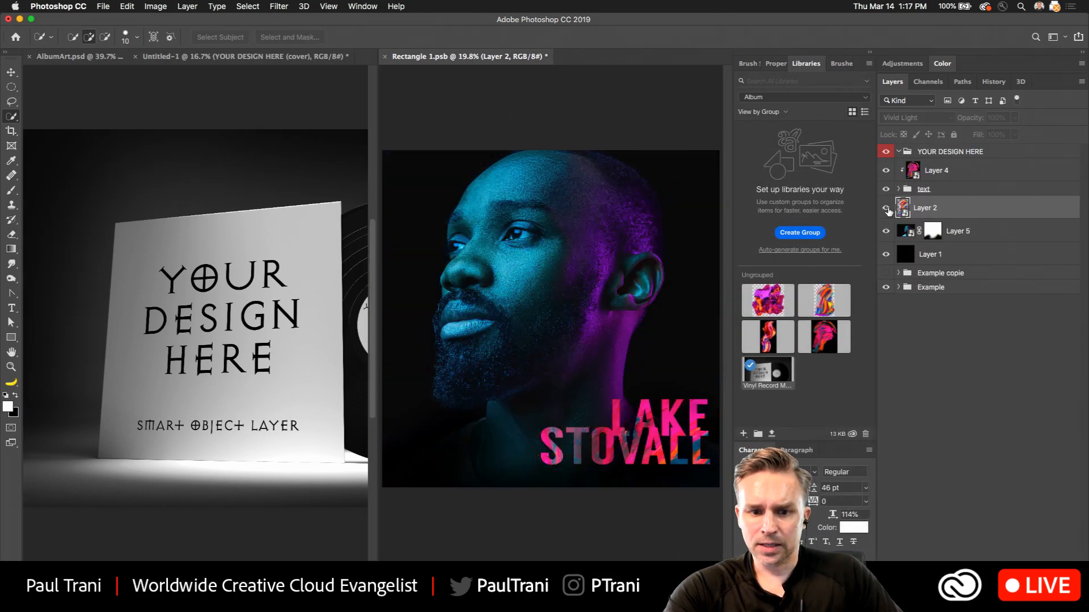
pyautogui.click(885, 207)
pyautogui.click(918, 118)
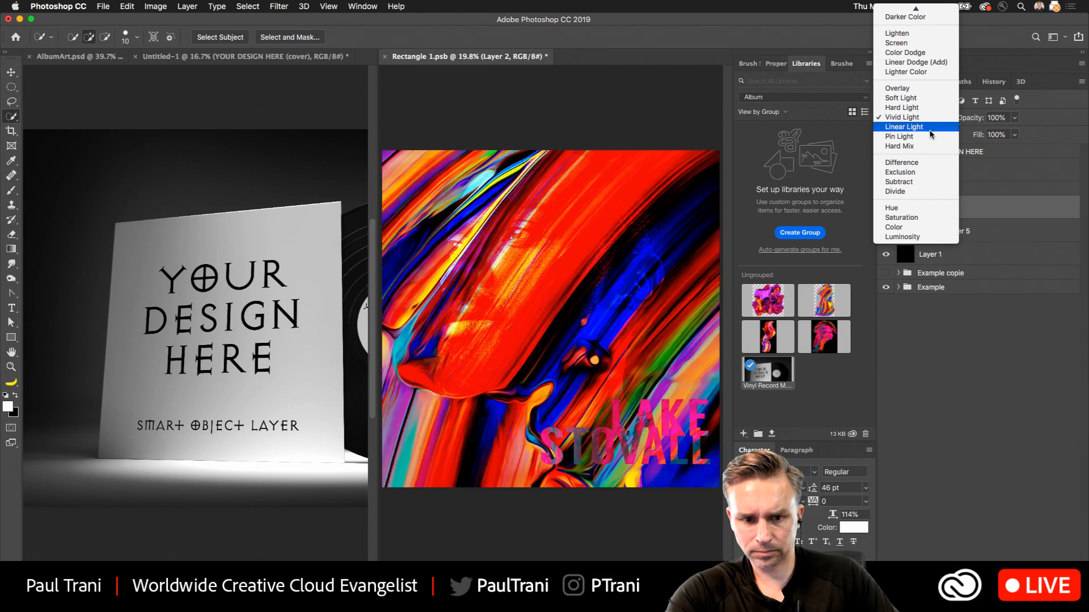
pyautogui.click(930, 90)
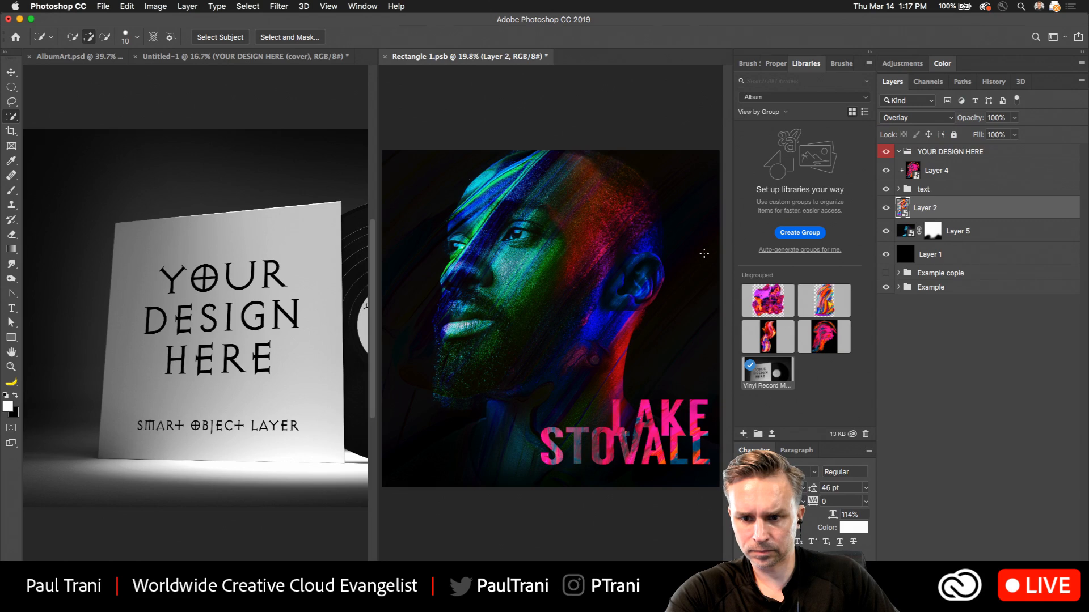
# Move Layer 2's paint texture down and to the right over the portrait, and save Rectangle 1.psb to update the mockup's cover.
pyautogui.click(8, 70)
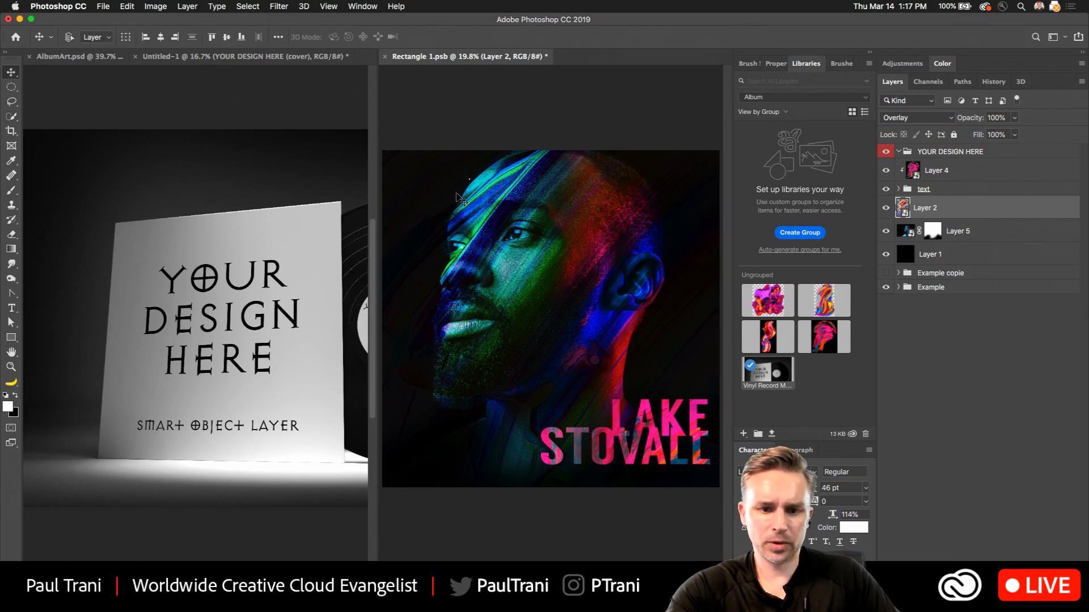
pyautogui.moveTo(464, 216); pyautogui.dragTo(615, 324)
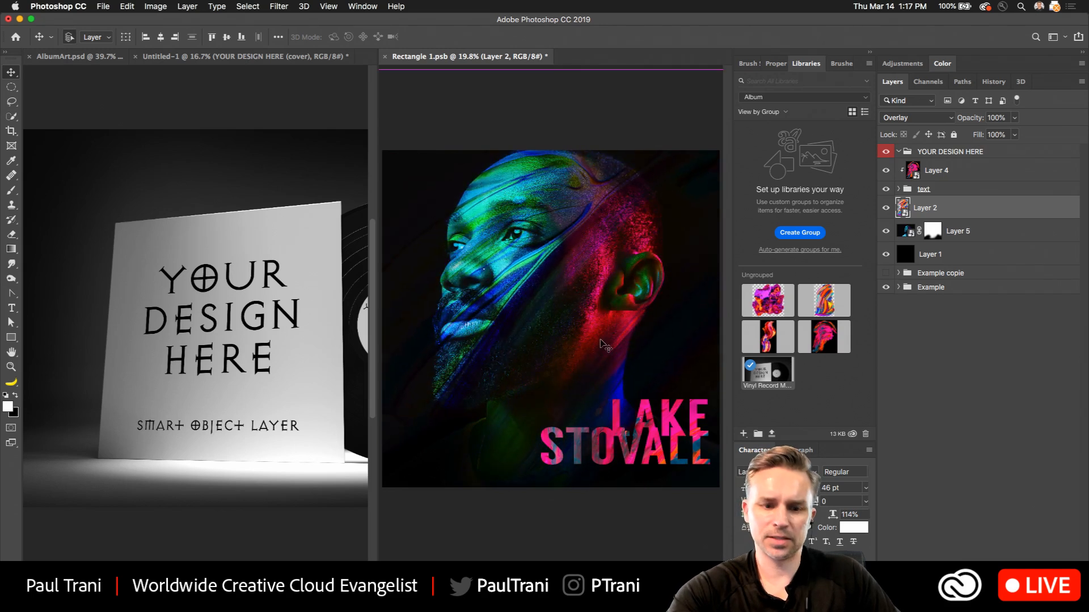
pyautogui.hotkey('ctrl', 's')
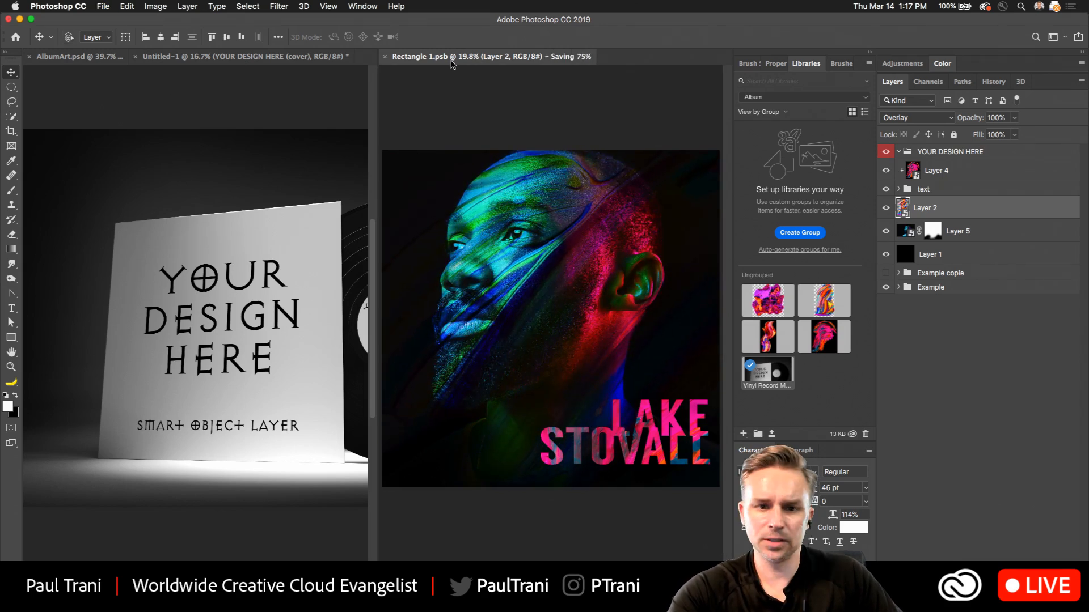
pyautogui.moveTo(452, 63); pyautogui.dragTo(501, 59)
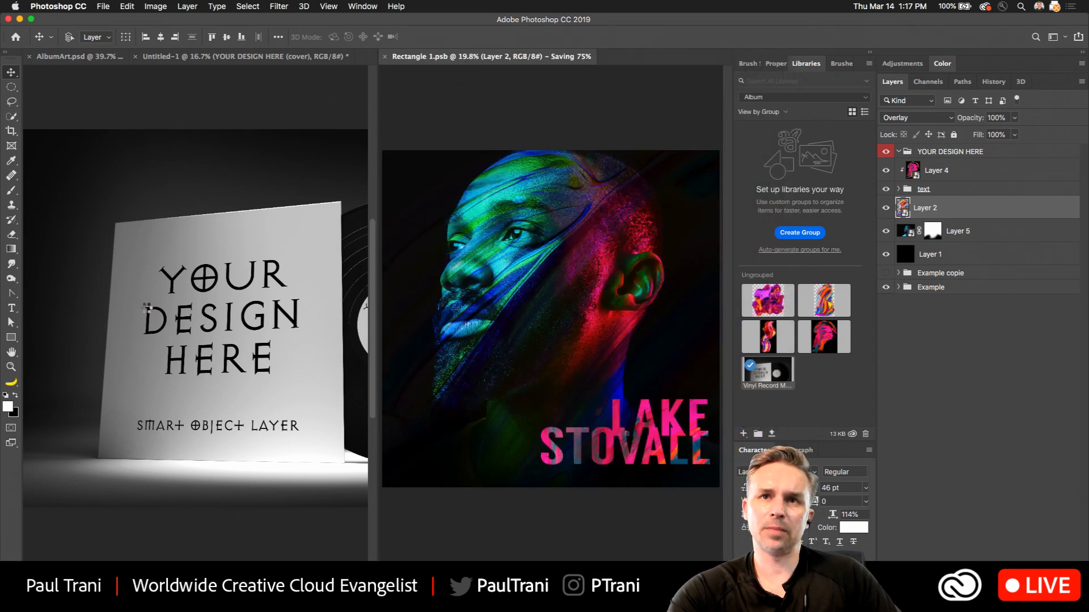
pyautogui.click(147, 308)
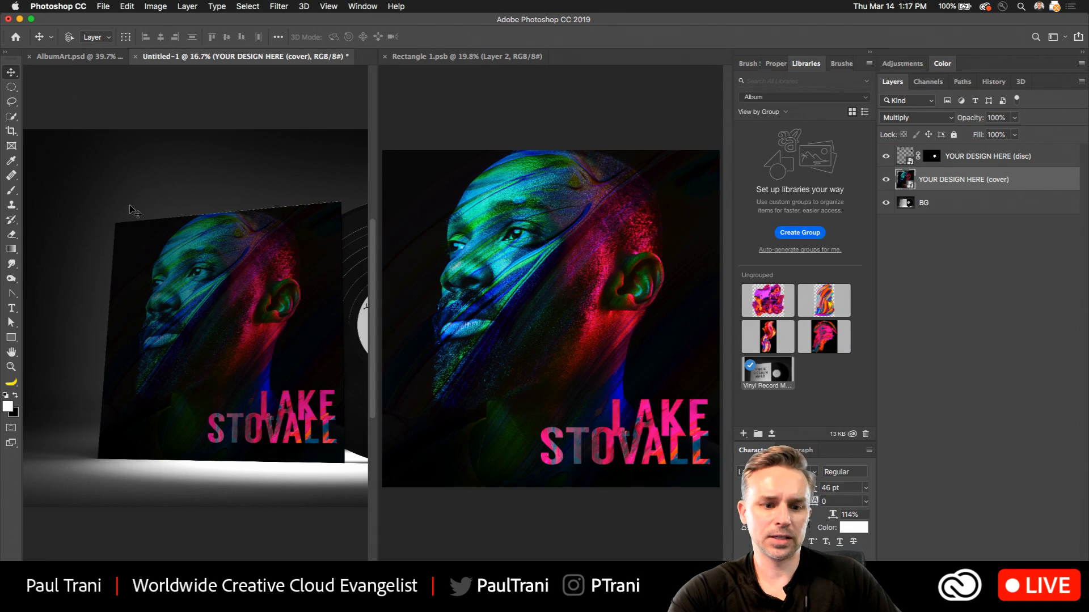
# Dock Rectangle 1.psb back with the other documents and examine the album cover in the Untitled-1 vinyl mockup.
pyautogui.moveTo(431, 56); pyautogui.dragTo(323, 57)
pyautogui.click(322, 57)
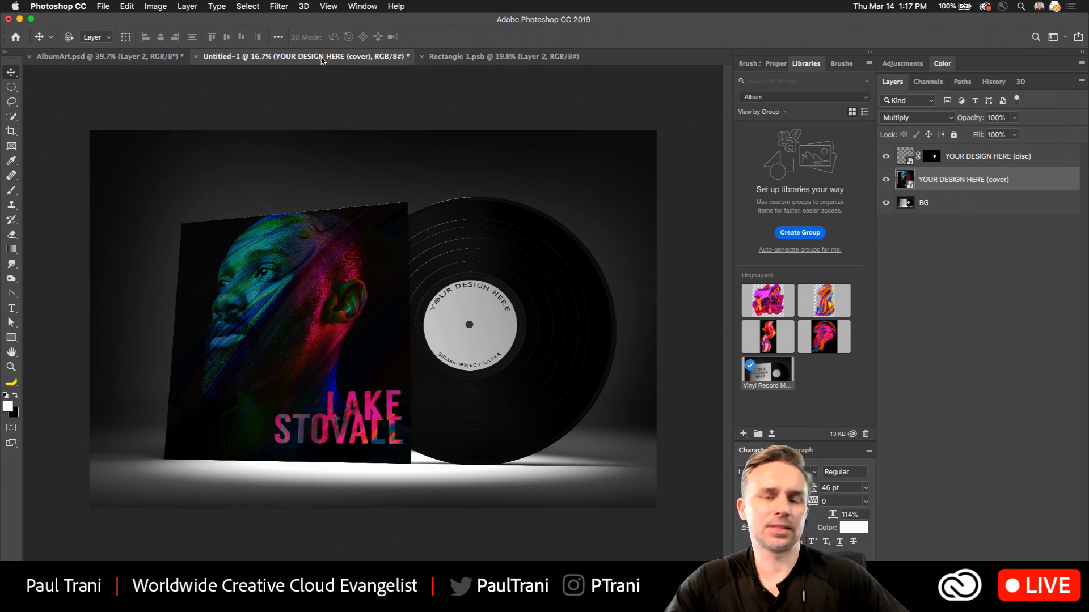
pyautogui.scroll(5, 222, 215)
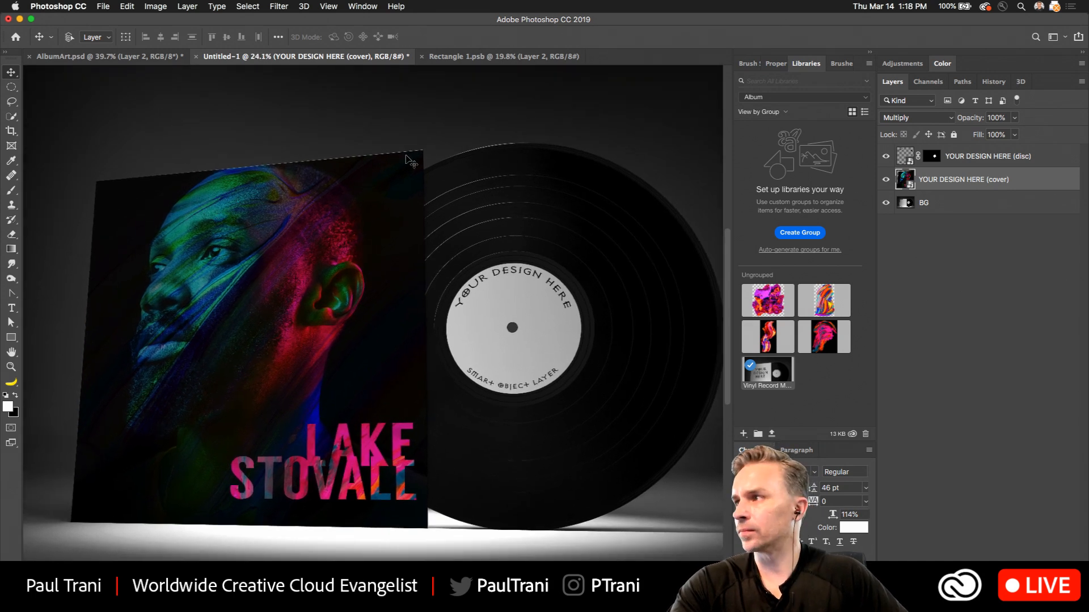
pyautogui.press('super+minus')
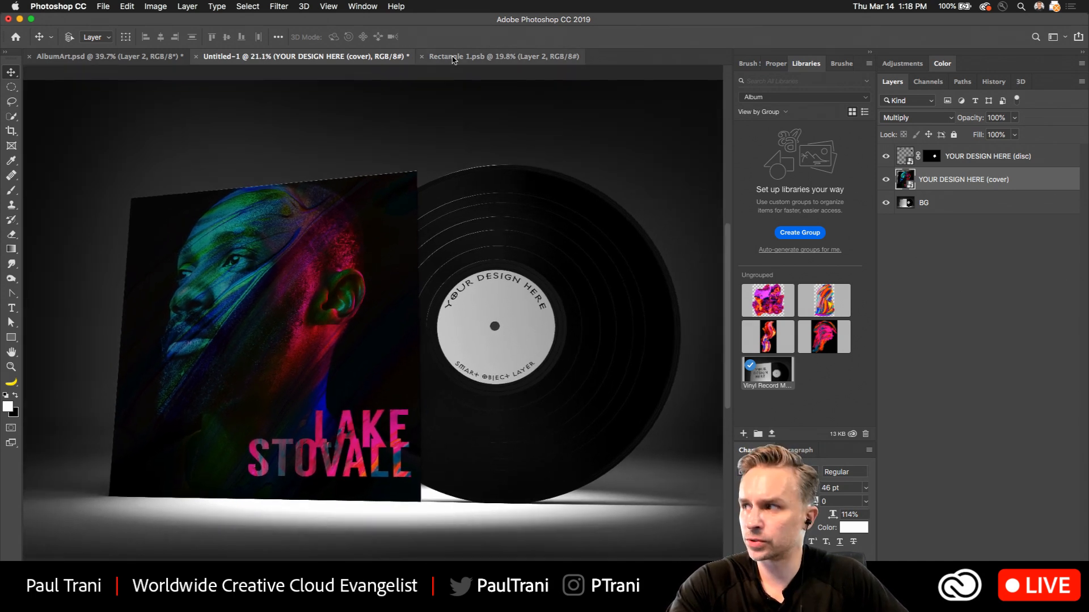
# Try the Linear Dodge (Add) blend mode on Layer 2 in Rectangle 1.psb, and compare the cover with that layer hidden.
pyautogui.click(507, 59)
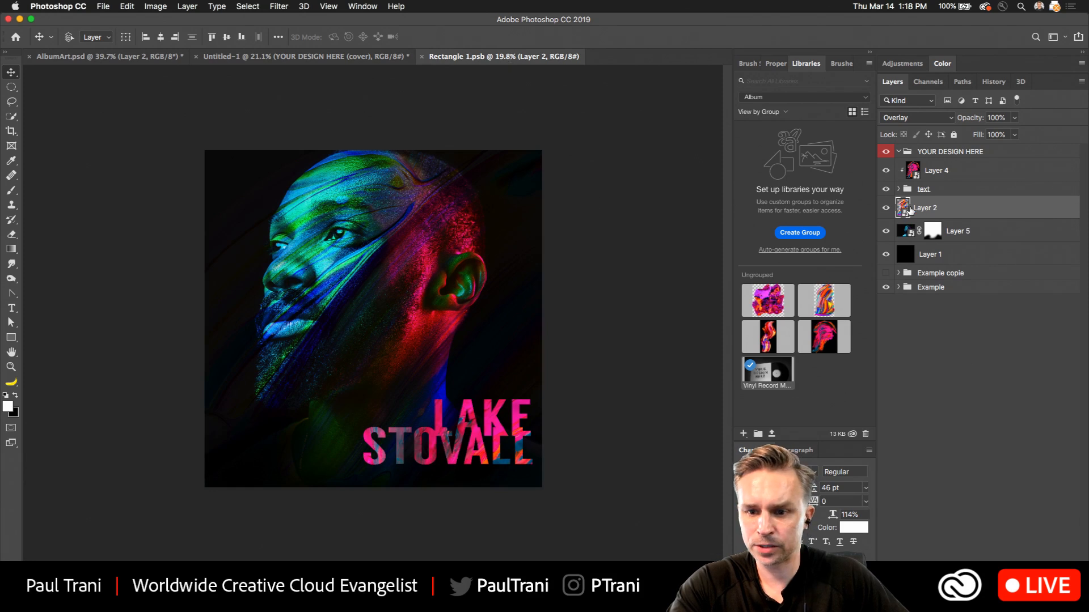
pyautogui.click(925, 118)
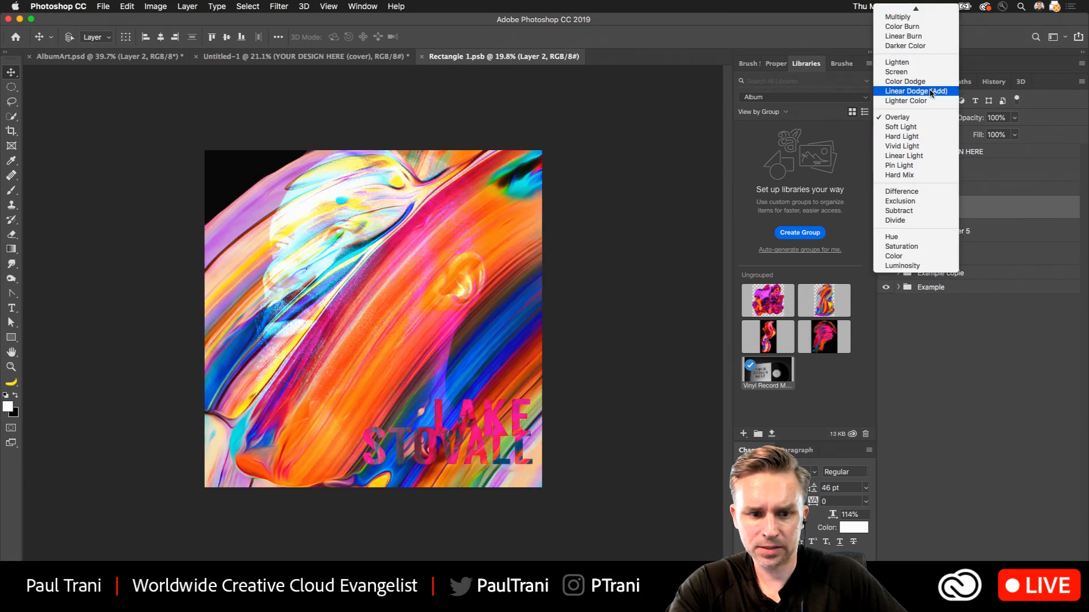
pyautogui.click(931, 93)
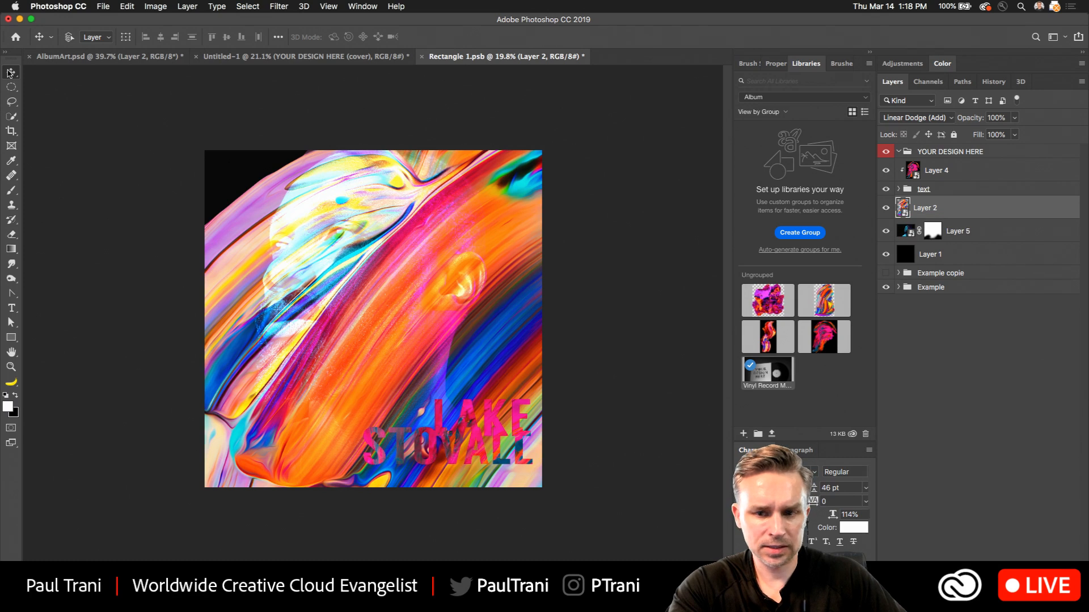
pyautogui.click(886, 209)
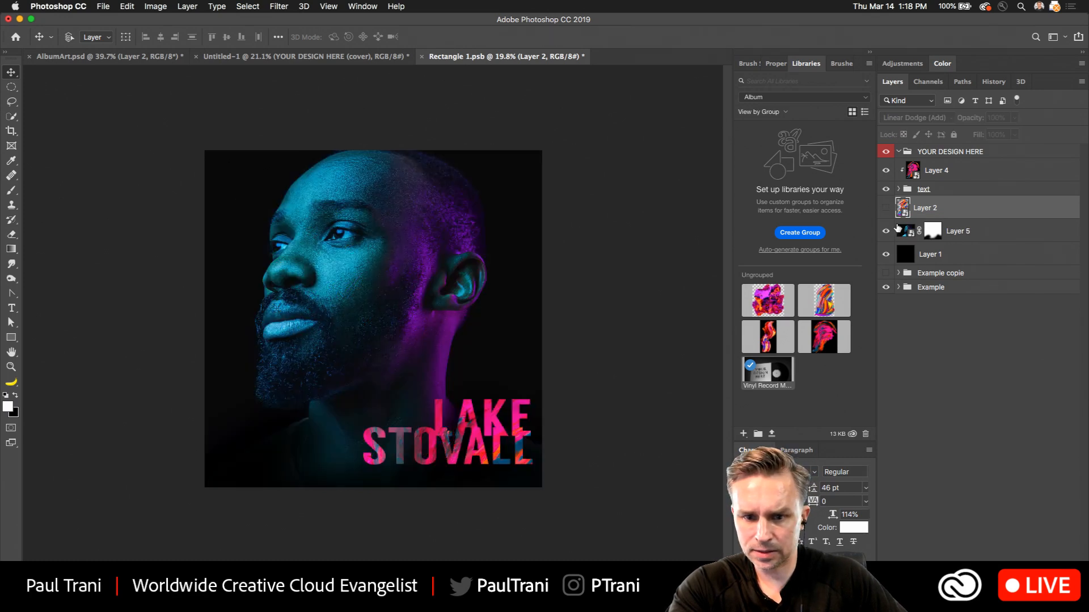
pyautogui.click(901, 230)
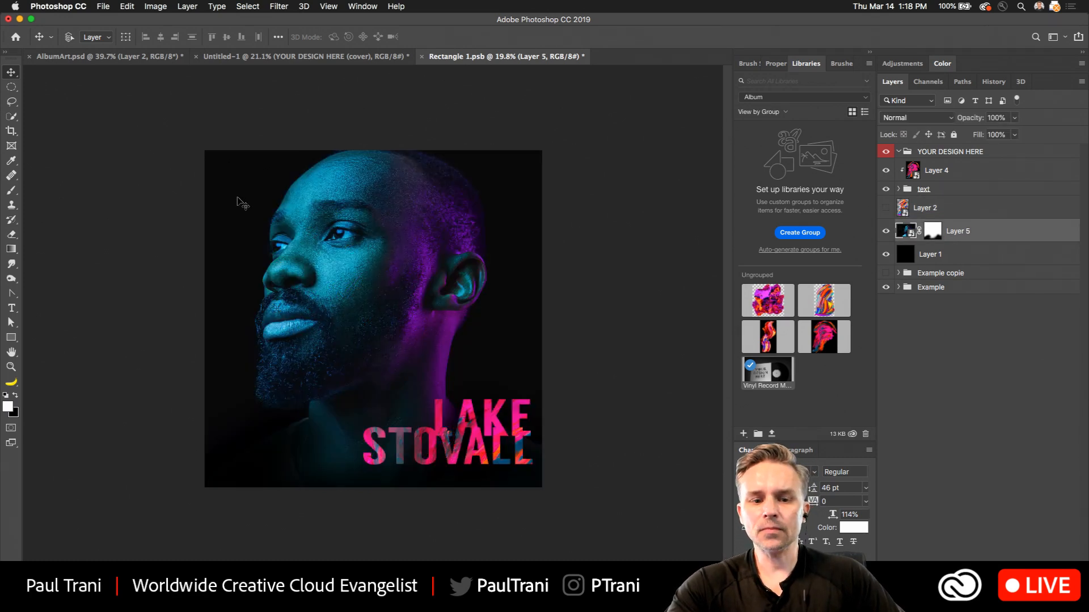
pyautogui.scroll(5, 238, 198)
pyautogui.scroll(-2, 237, 198)
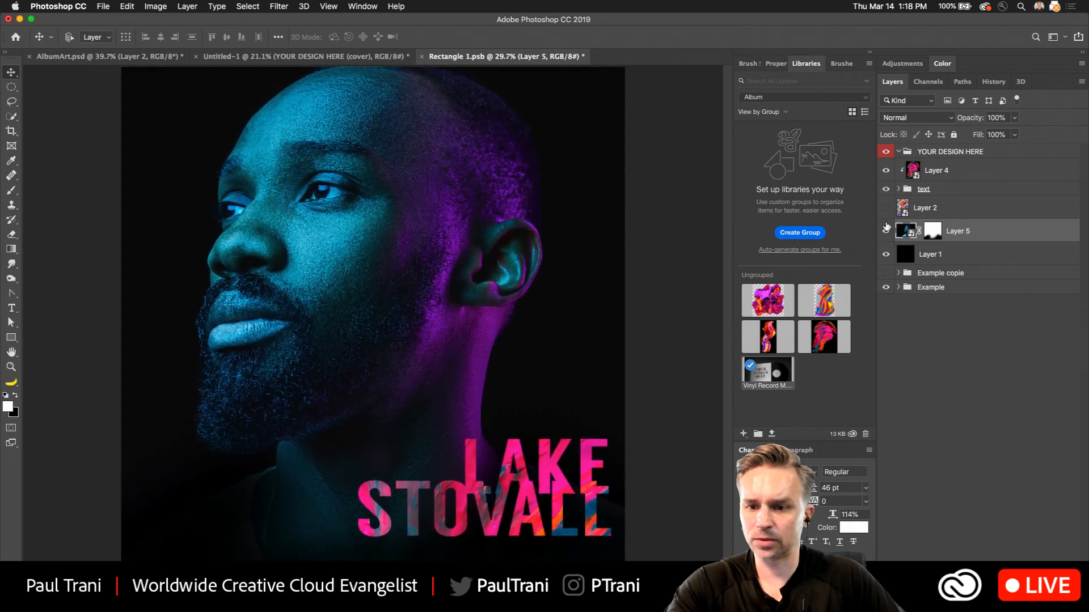
pyautogui.click(886, 209)
# Set Layer 2's blend mode to Hue in Rectangle 1.psb and save the document.
pyautogui.click(925, 207)
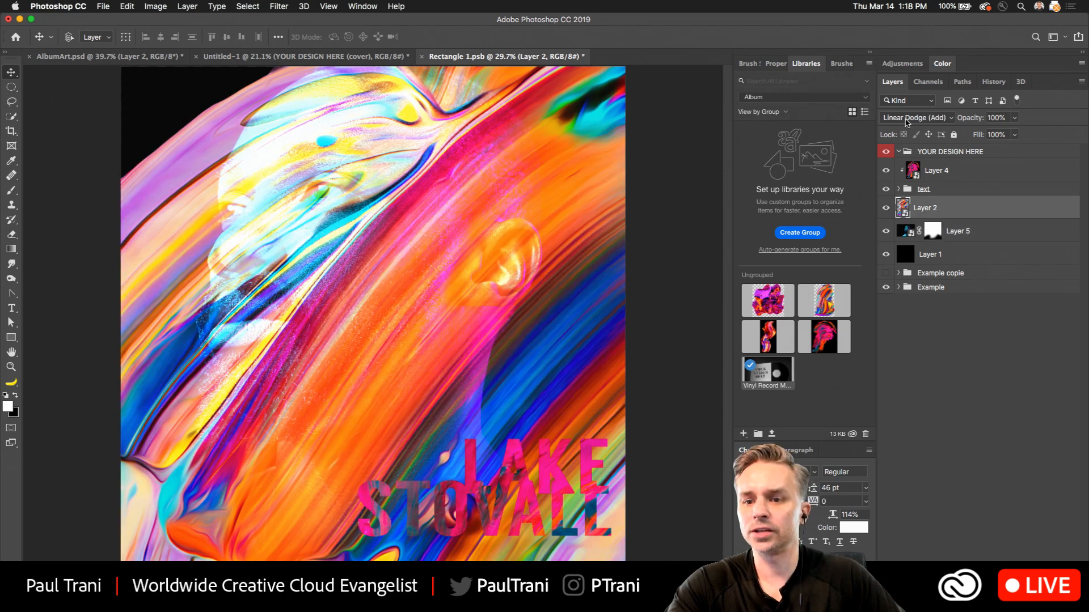
pyautogui.click(908, 118)
pyautogui.click(908, 117)
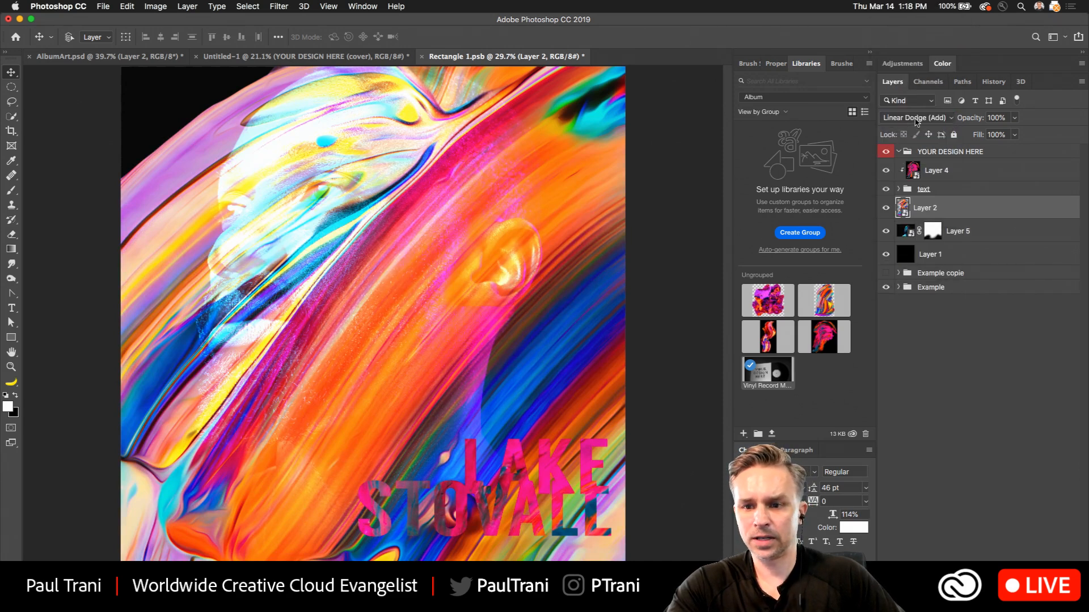
pyautogui.click(916, 121)
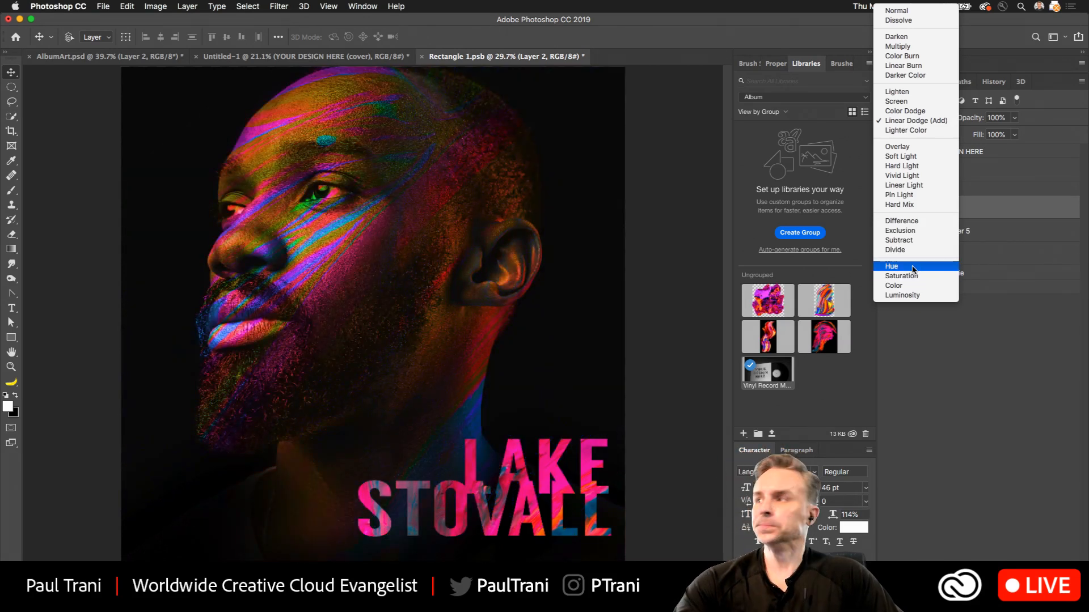
pyautogui.click(913, 269)
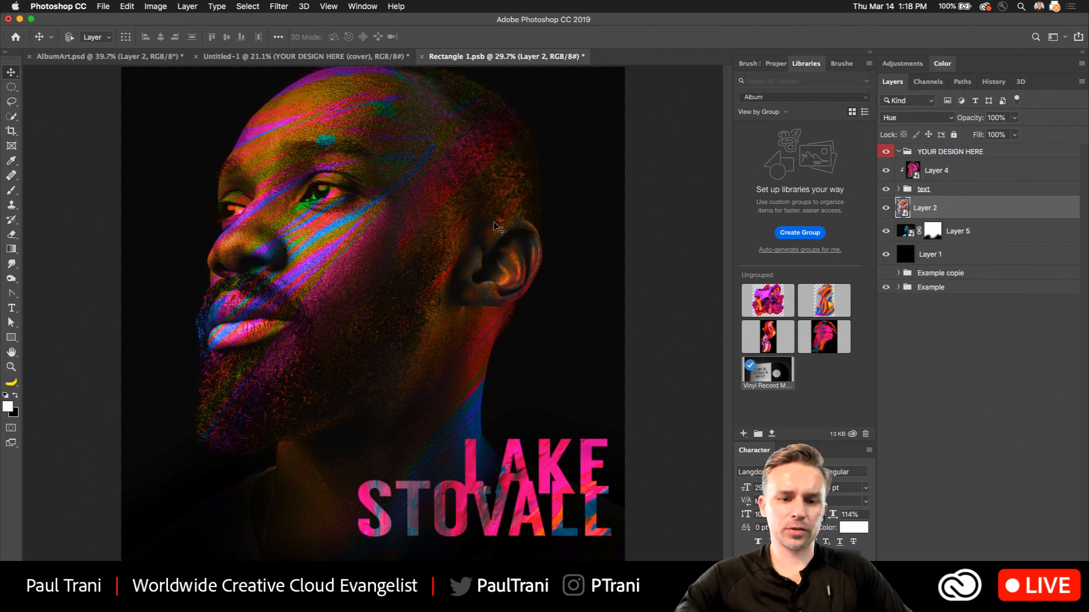
pyautogui.press('super+s')
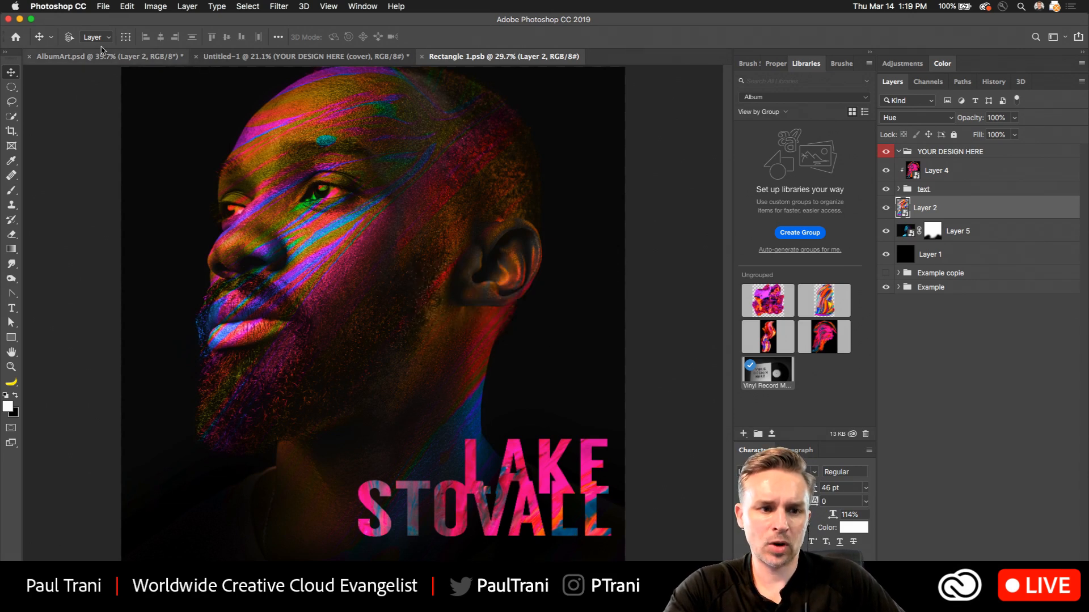
# In AlbumArt.psd, hide Layer 4, the text group, Layer 2 and Layer 5, and show the separate Lake and Stovall text layers.
pyautogui.click(105, 56)
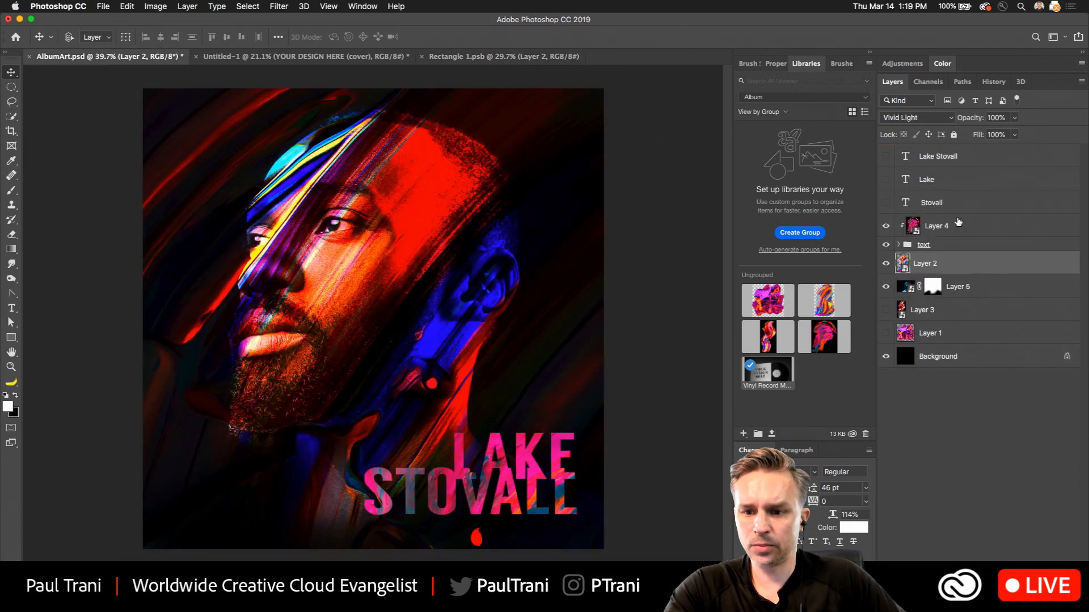
pyautogui.click(959, 224)
pyautogui.moveTo(886, 227); pyautogui.dragTo(886, 287)
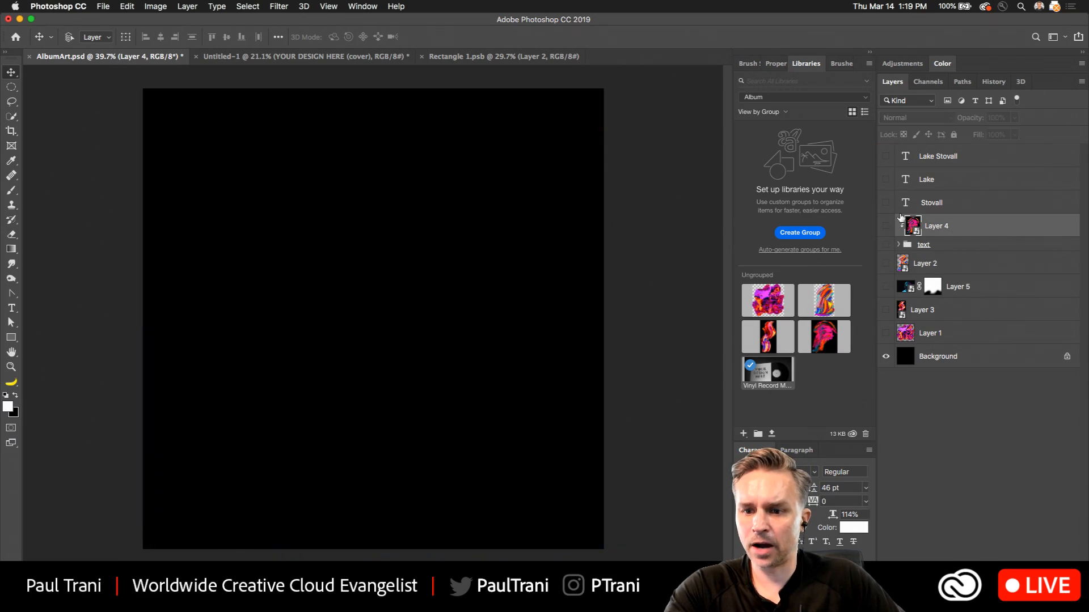
pyautogui.click(904, 178)
pyautogui.moveTo(886, 180); pyautogui.dragTo(886, 203)
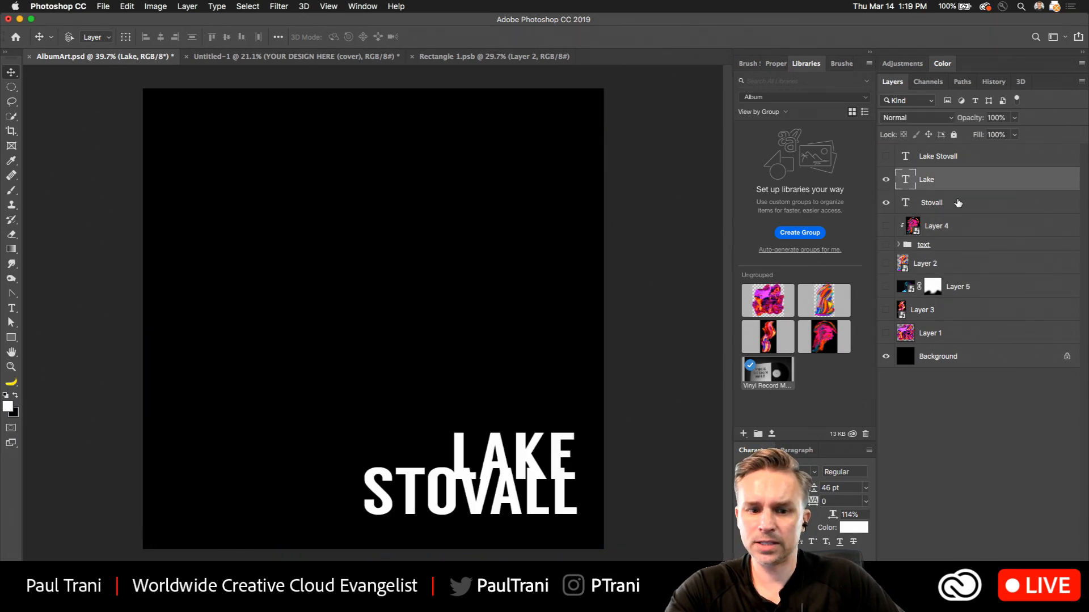
# Move the Lake and Stovall texts up the canvas, scale them together to about 172%, and place them slightly below the middle.
pyautogui.click(919, 202)
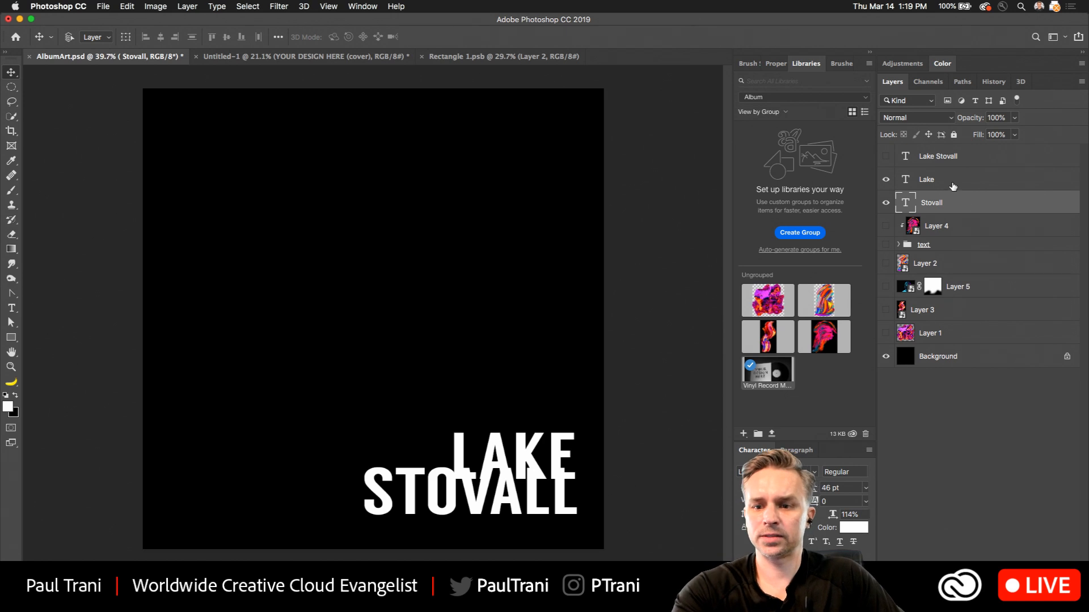
pyautogui.keyDown('shift'); pyautogui.click(953, 180); pyautogui.keyUp('shift')
pyautogui.moveTo(484, 477); pyautogui.dragTo(480, 212)
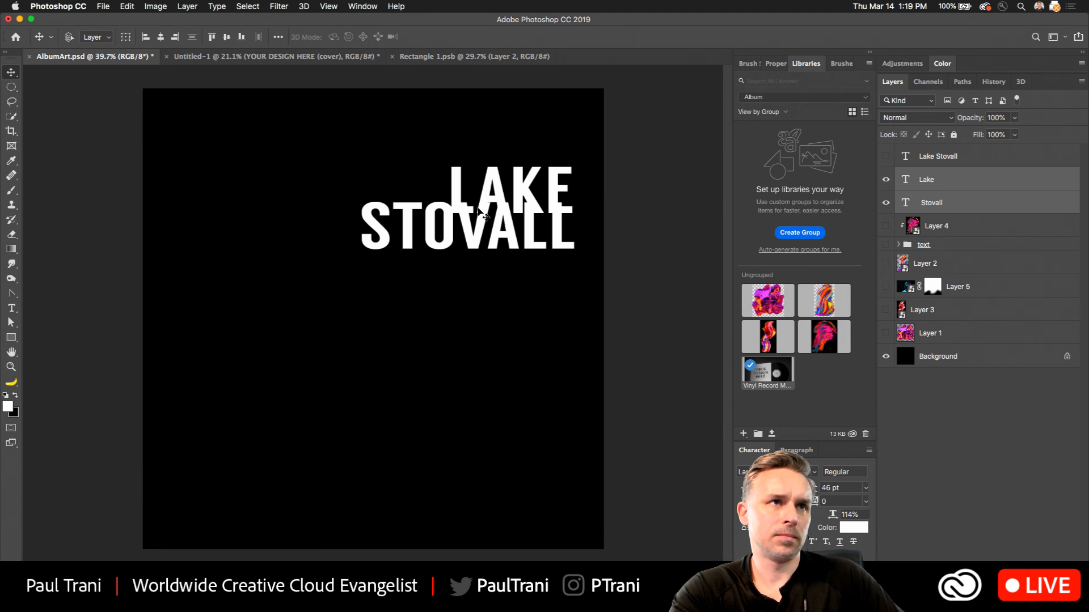
pyautogui.press('super+t')
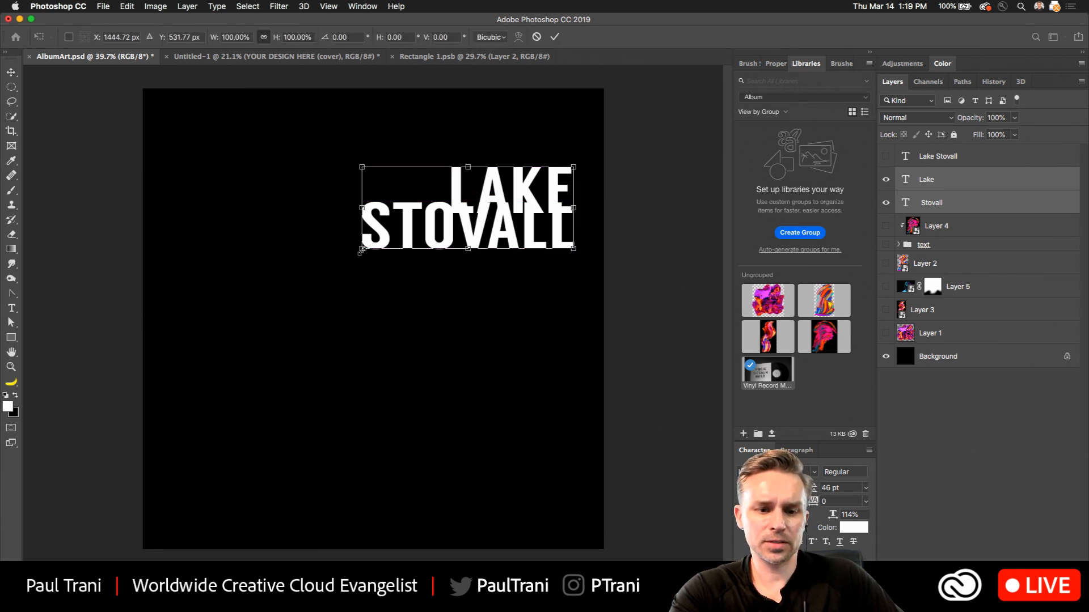
pyautogui.moveTo(362, 251); pyautogui.dragTo(238, 321)
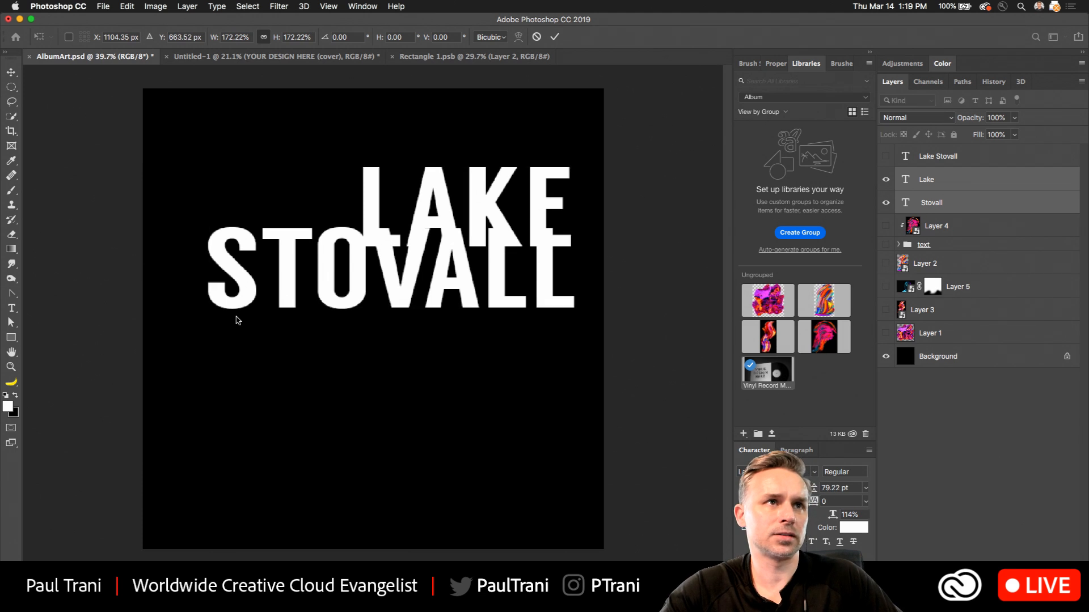
pyautogui.press('Return')
pyautogui.moveTo(372, 255); pyautogui.dragTo(374, 404)
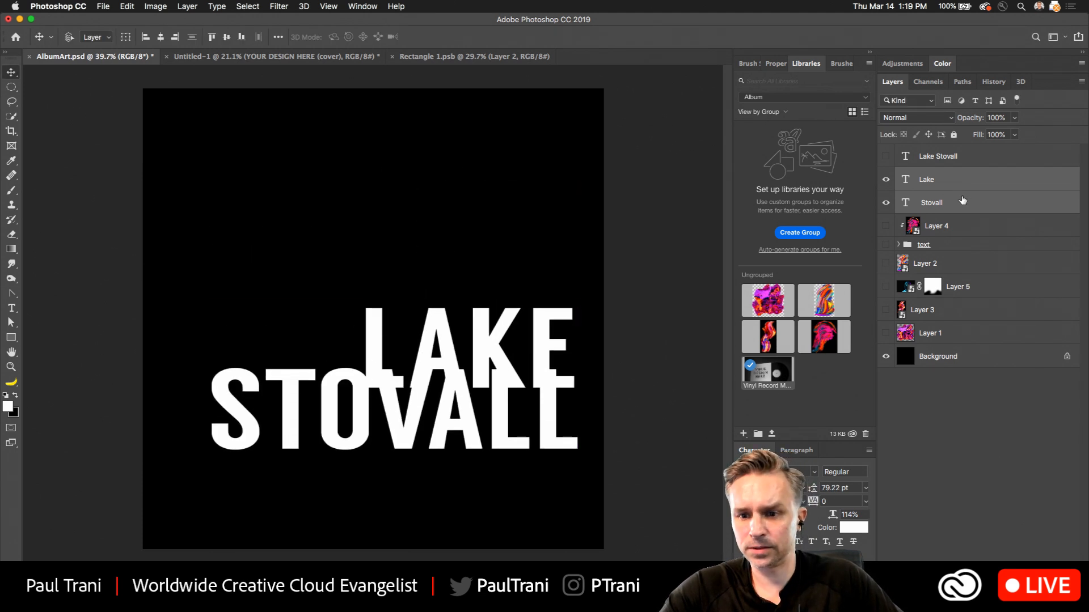
# Move the Lake text up so it sits directly above Stovall, and enlarge it to match Stovall's width.
pyautogui.click(963, 201)
pyautogui.click(958, 179)
pyautogui.moveTo(388, 325)
pyautogui.mouseDown()
pyautogui.moveTo(383, 287)
pyautogui.moveTo(385, 306)
pyautogui.mouseUp()
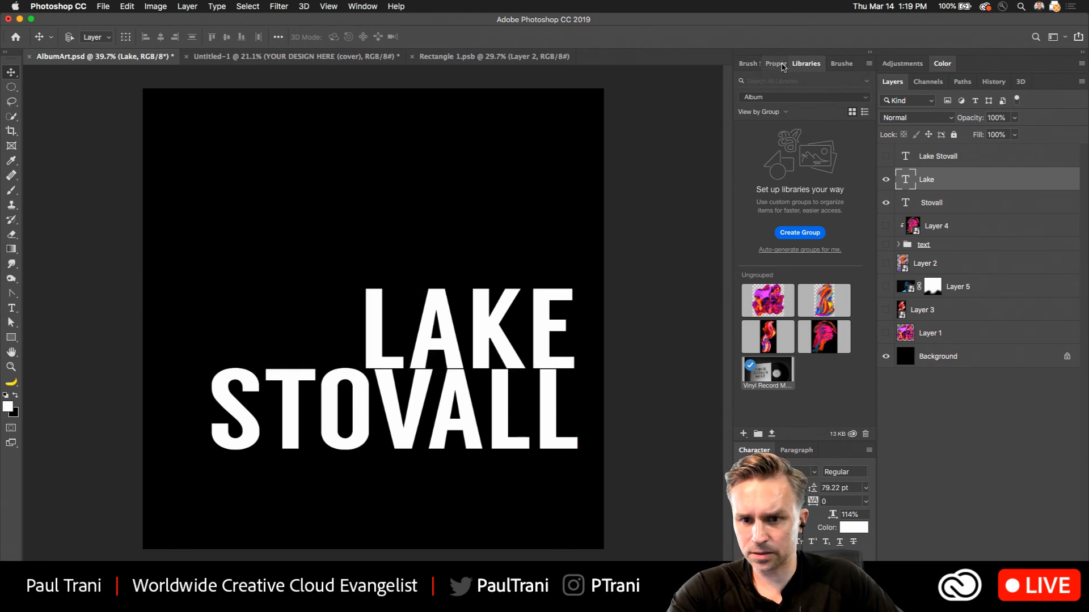
pyautogui.click(779, 63)
pyautogui.press('super+t')
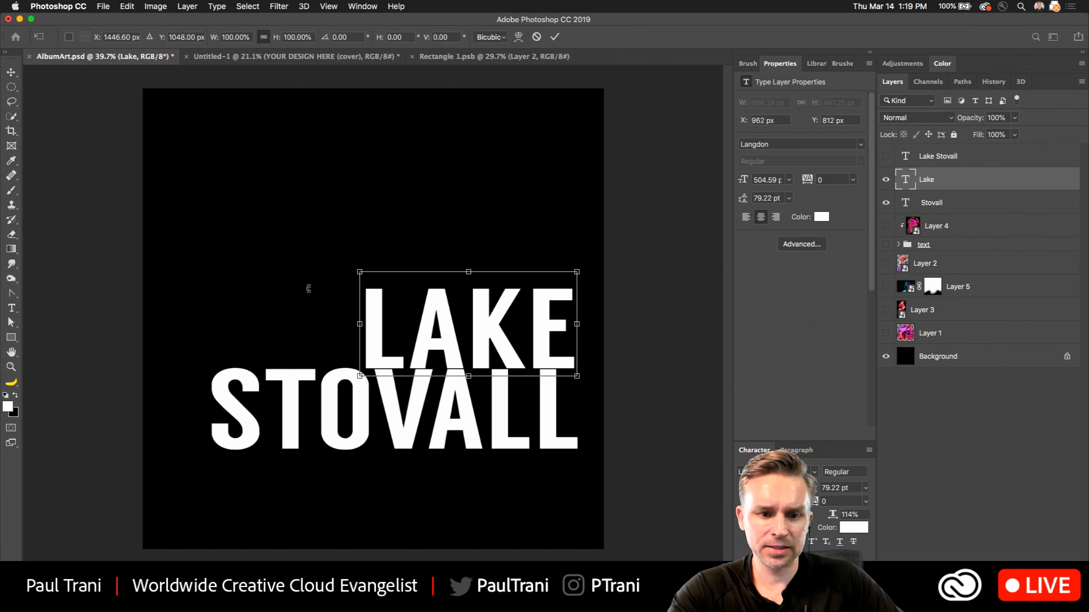
pyautogui.moveTo(355, 271); pyautogui.dragTo(219, 163)
pyautogui.press('Return')
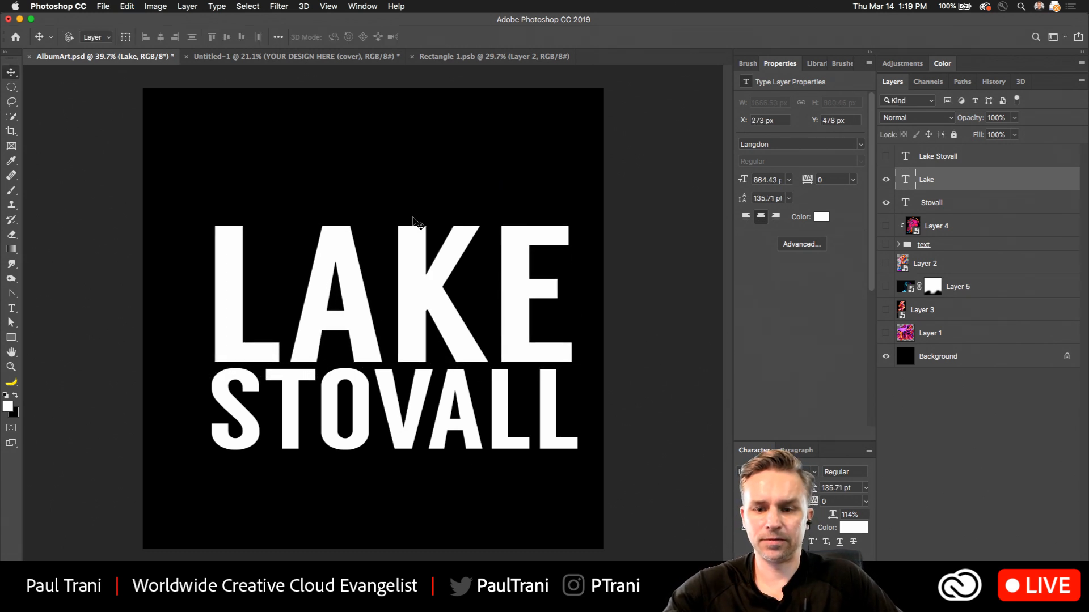
# Show Layer 2's paint texture and move that layer above the Lake text layer.
pyautogui.click(933, 205)
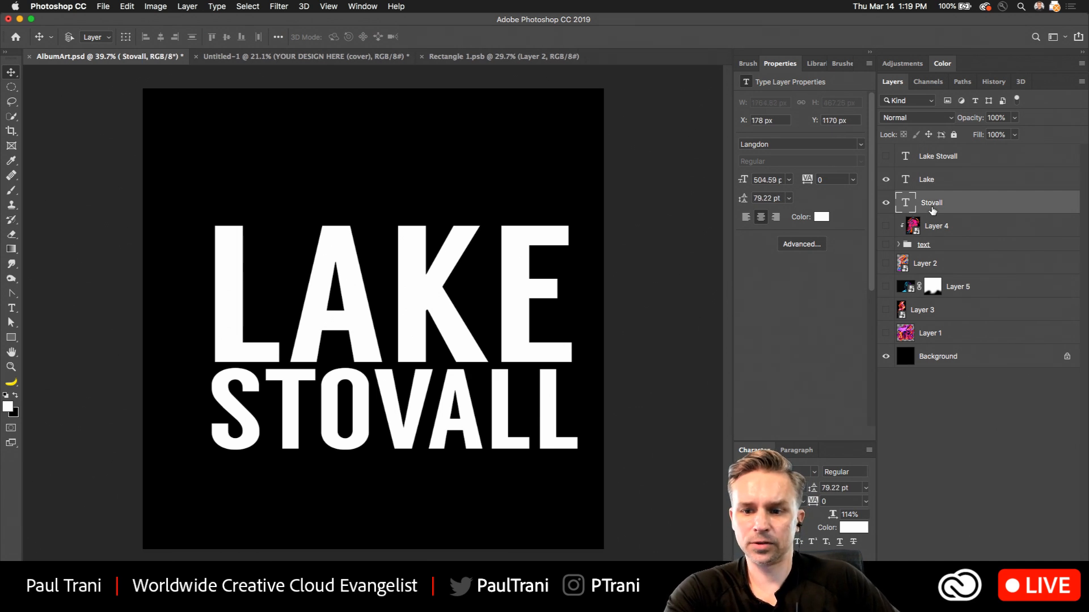
pyautogui.keyDown('shift'); pyautogui.click(930, 180); pyautogui.keyUp('shift')
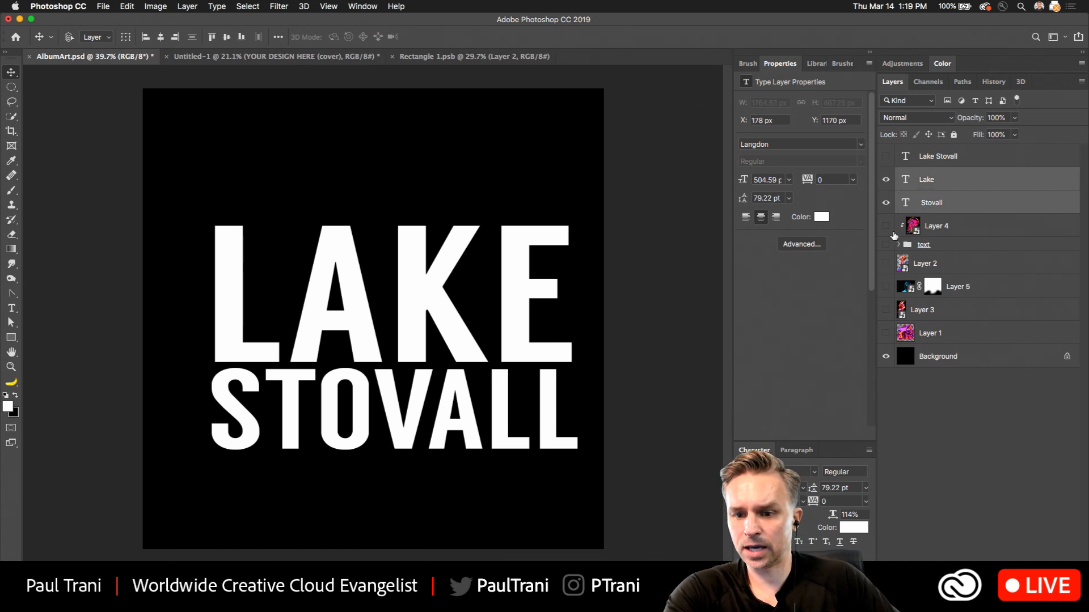
pyautogui.click(885, 265)
pyautogui.doubleClick(925, 263)
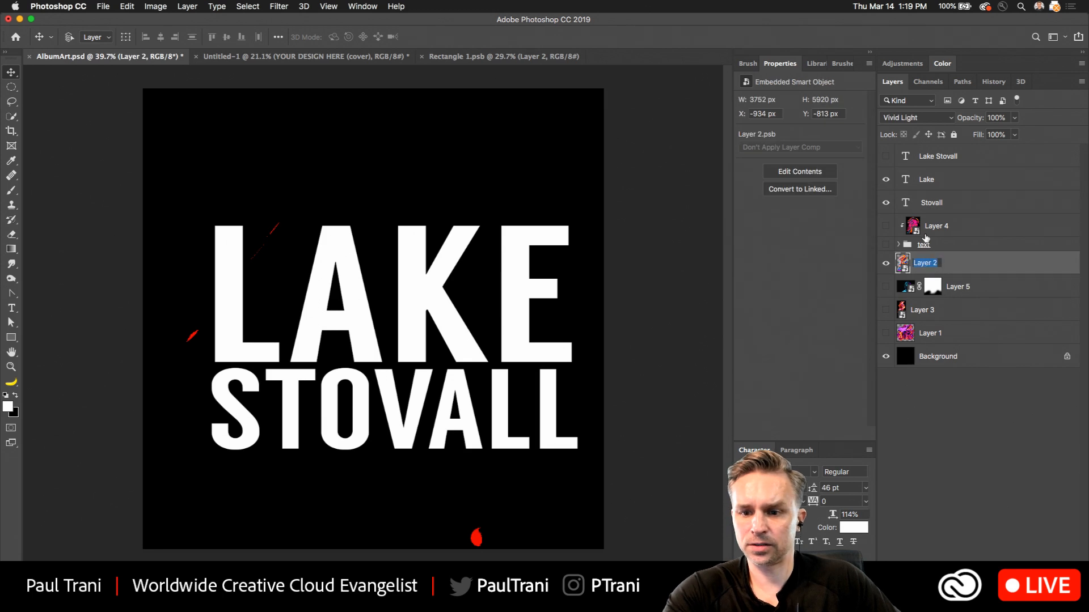
pyautogui.doubleClick(984, 268)
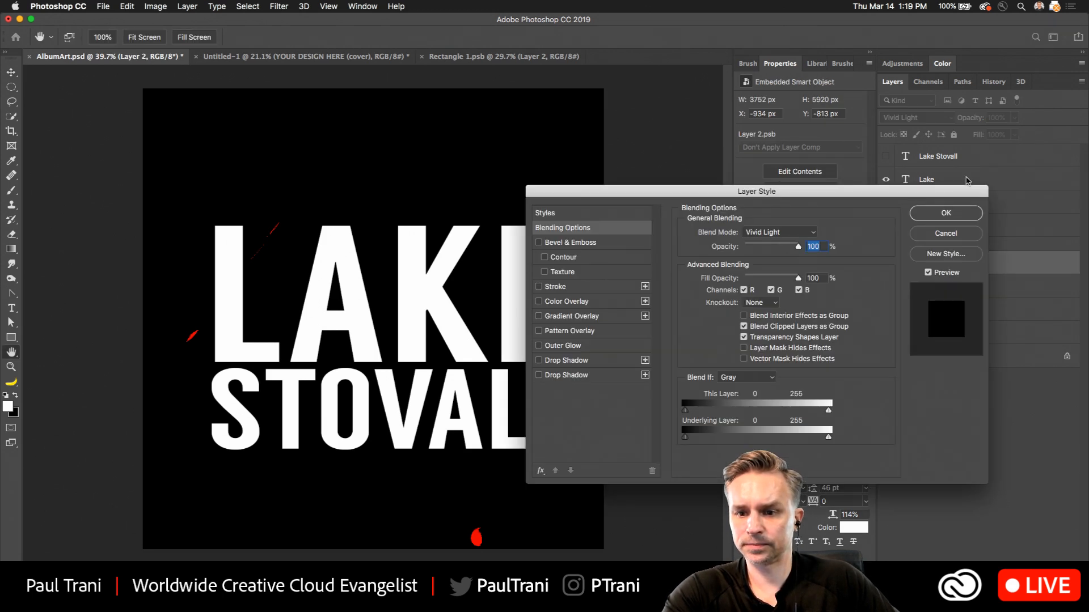
pyautogui.click(930, 234)
pyautogui.moveTo(1023, 259); pyautogui.dragTo(986, 183)
# Set Layer 2's blend mode to Normal and clip the texture to the Lake text layer.
pyautogui.click(899, 121)
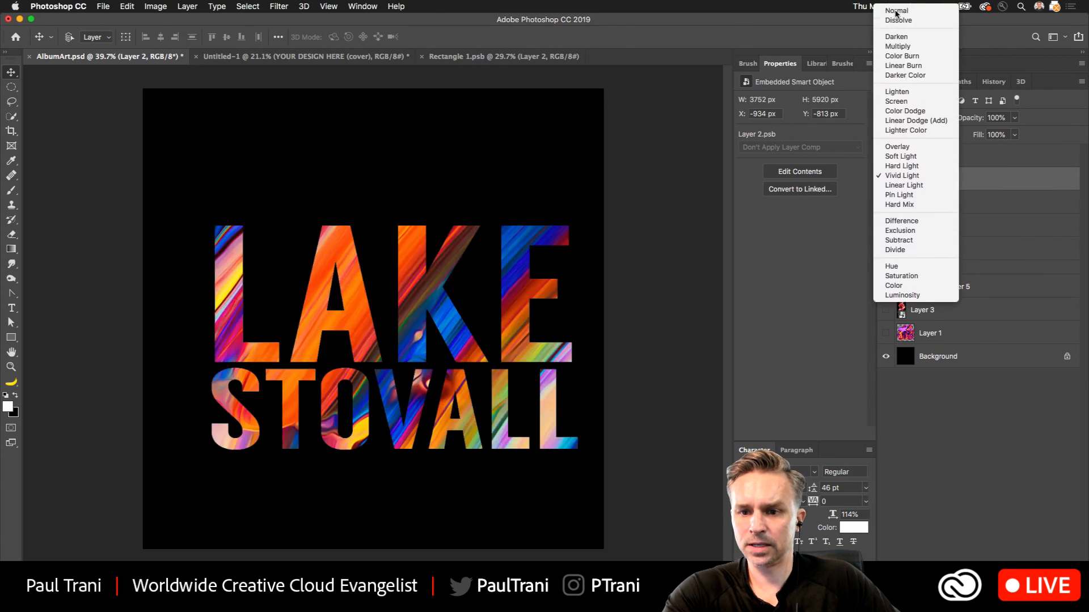
pyautogui.click(909, 10)
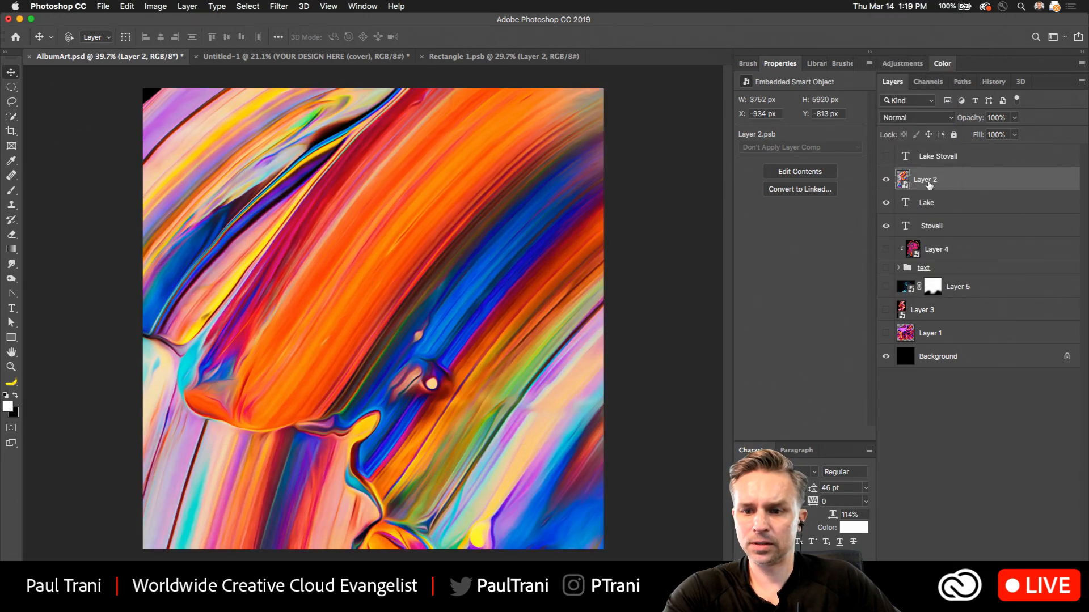
pyautogui.keyDown('alt'); pyautogui.click(934, 188); pyautogui.keyUp('alt')
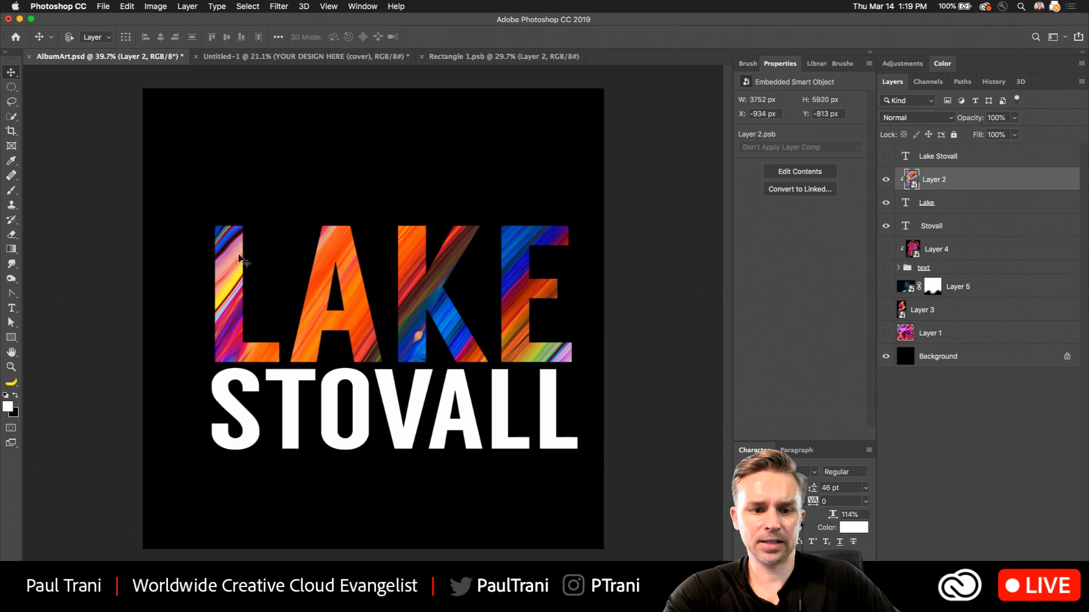
# Show Layer 1, clip it to the Stovall text directly beneath it, and shift its purple texture slightly down and to the right.
pyautogui.click(990, 206)
pyautogui.click(922, 228)
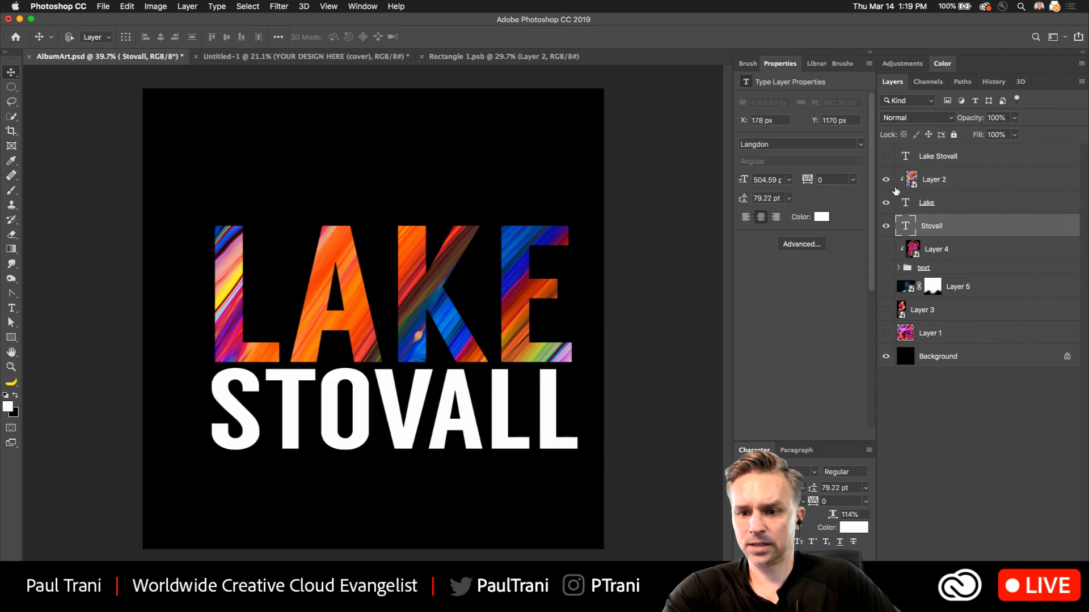
pyautogui.click(885, 334)
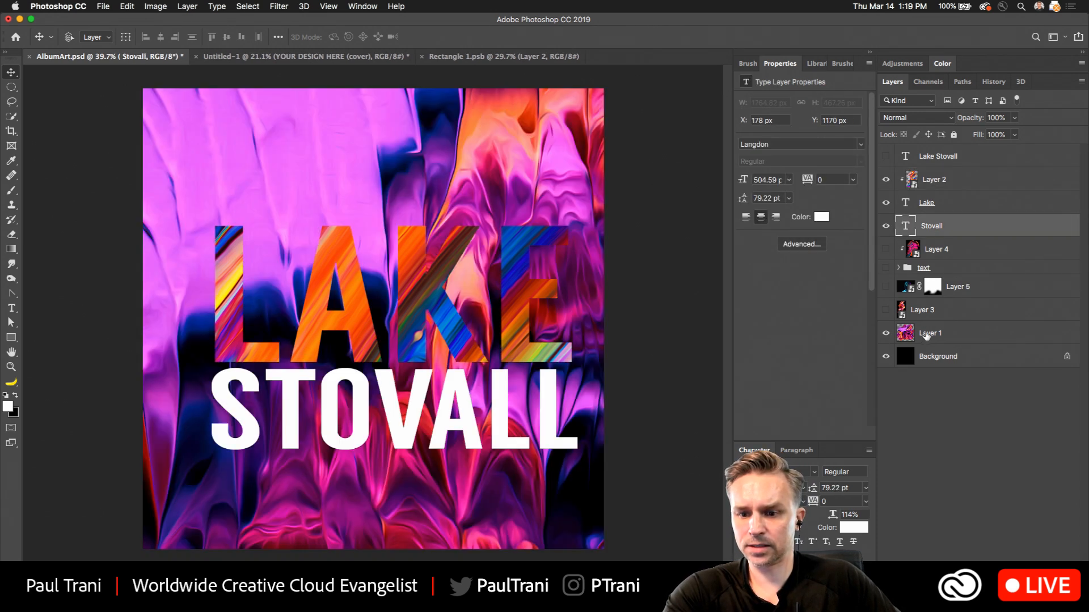
pyautogui.moveTo(929, 333); pyautogui.dragTo(948, 228)
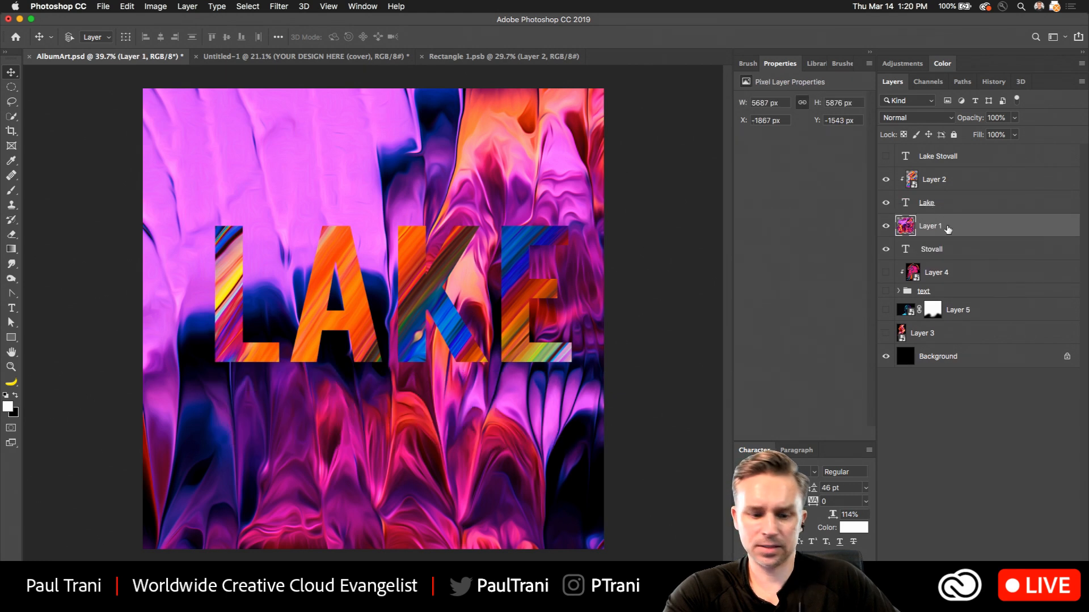
pyautogui.keyDown('alt'); pyautogui.click(954, 234); pyautogui.keyUp('alt')
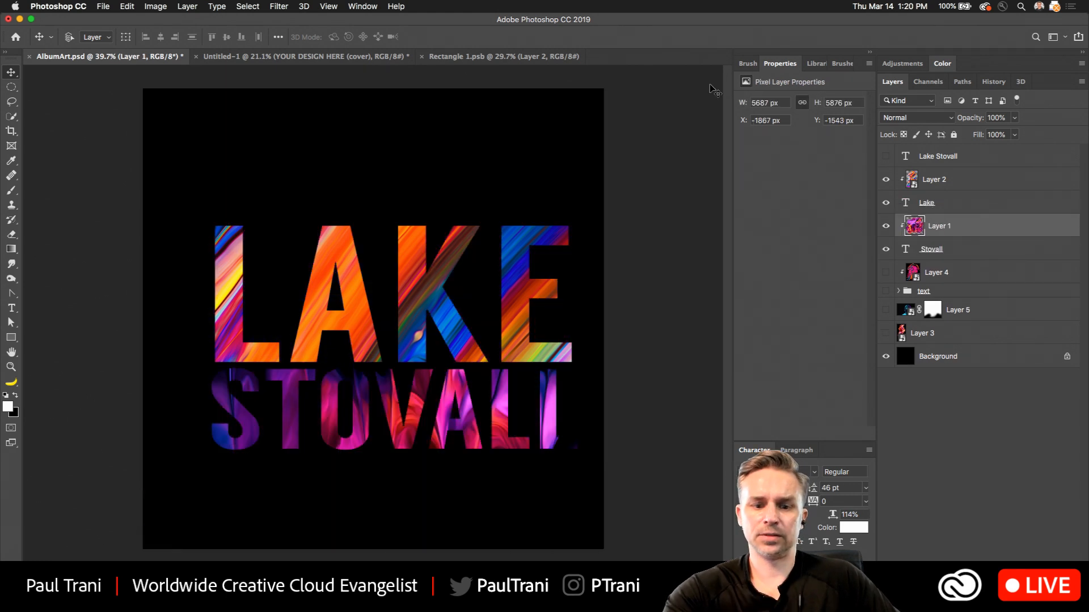
pyautogui.moveTo(367, 448); pyautogui.dragTo(388, 461)
# Scale the Lake and Stovall texts together to 123.21% so they span the canvas, and position them around its vertical middle.
pyautogui.keyDown('shift'); pyautogui.click(961, 205); pyautogui.keyUp('shift')
pyautogui.keyDown('shift'); pyautogui.click(958, 181); pyautogui.keyUp('shift')
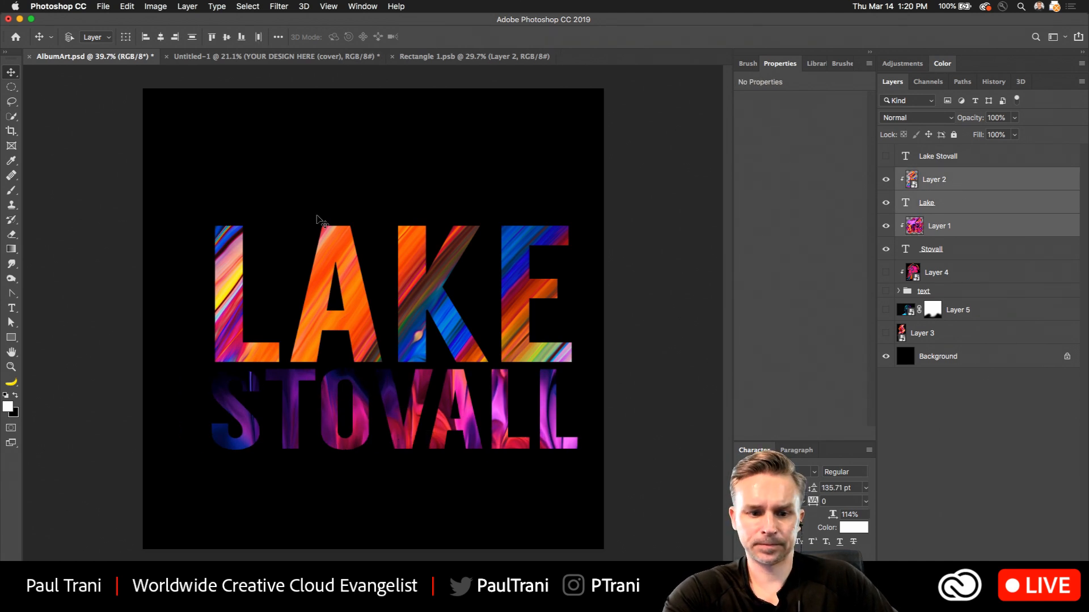
pyautogui.click(927, 227)
pyautogui.click(938, 248)
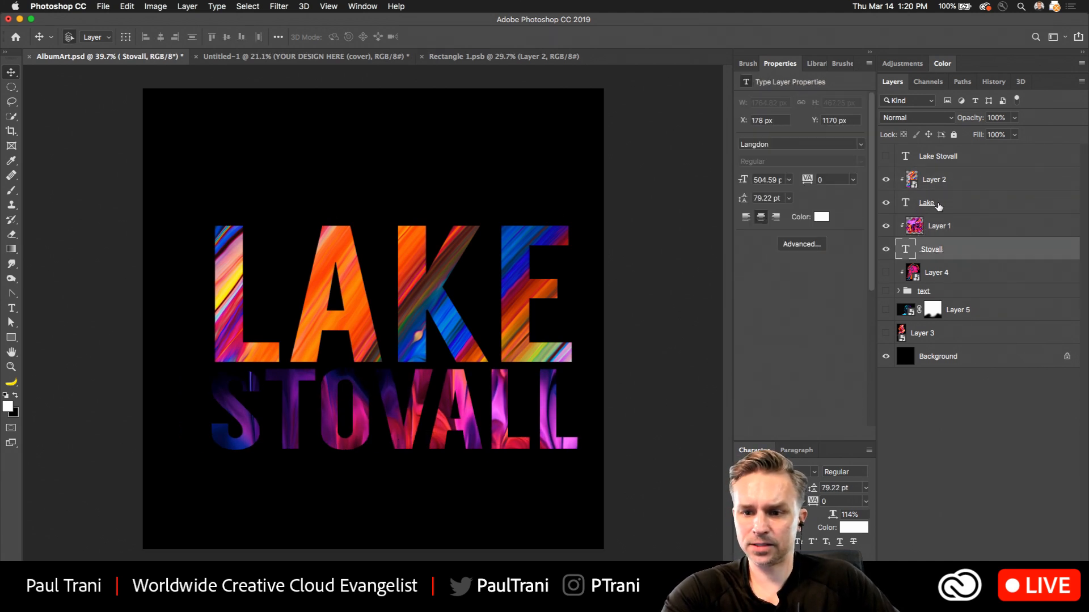
pyautogui.keyDown('super'); pyautogui.click(937, 204); pyautogui.keyUp('super')
pyautogui.press('super+t')
pyautogui.moveTo(211, 225); pyautogui.dragTo(157, 126)
pyautogui.moveTo(186, 253); pyautogui.dragTo(212, 197)
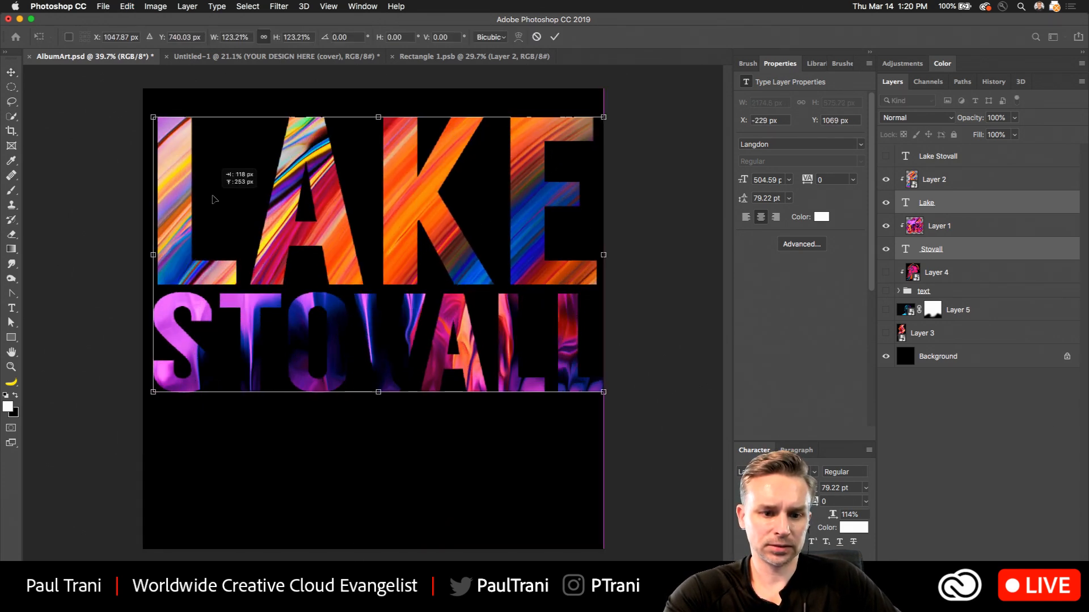
pyautogui.press('Return')
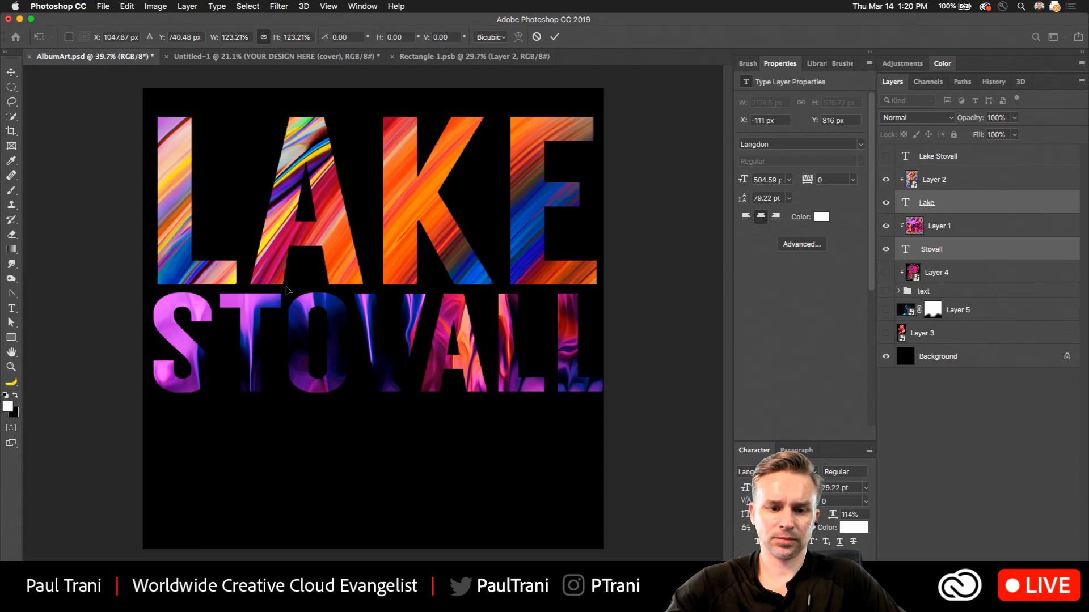
pyautogui.moveTo(343, 229); pyautogui.dragTo(344, 290)
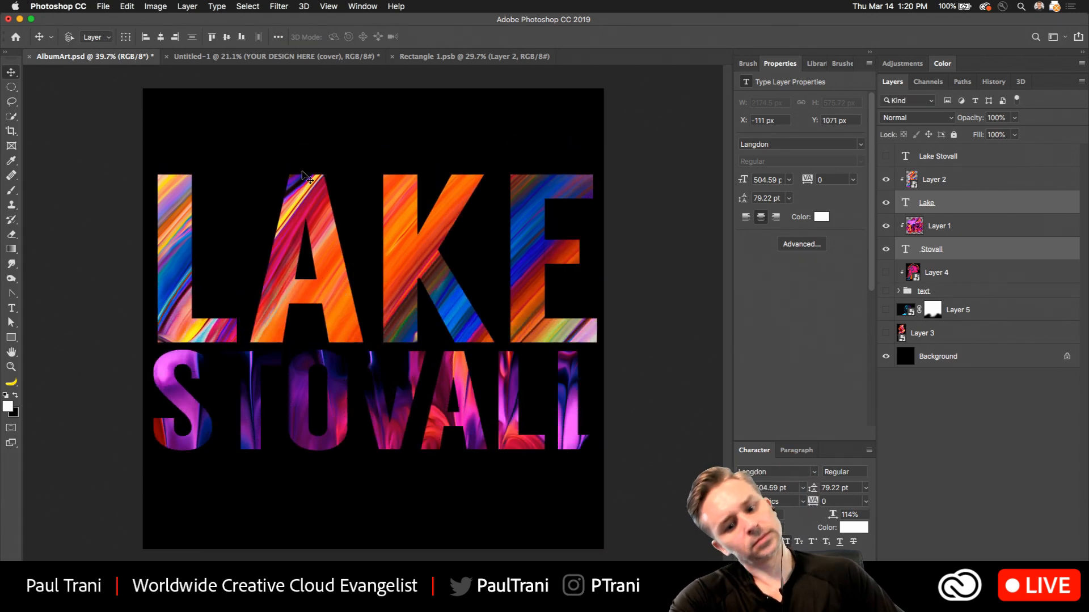
# Move Layer 1's texture up and to the left inside the Stovall letters to bring in its red and pink areas.
pyautogui.click(920, 246)
pyautogui.click(915, 225)
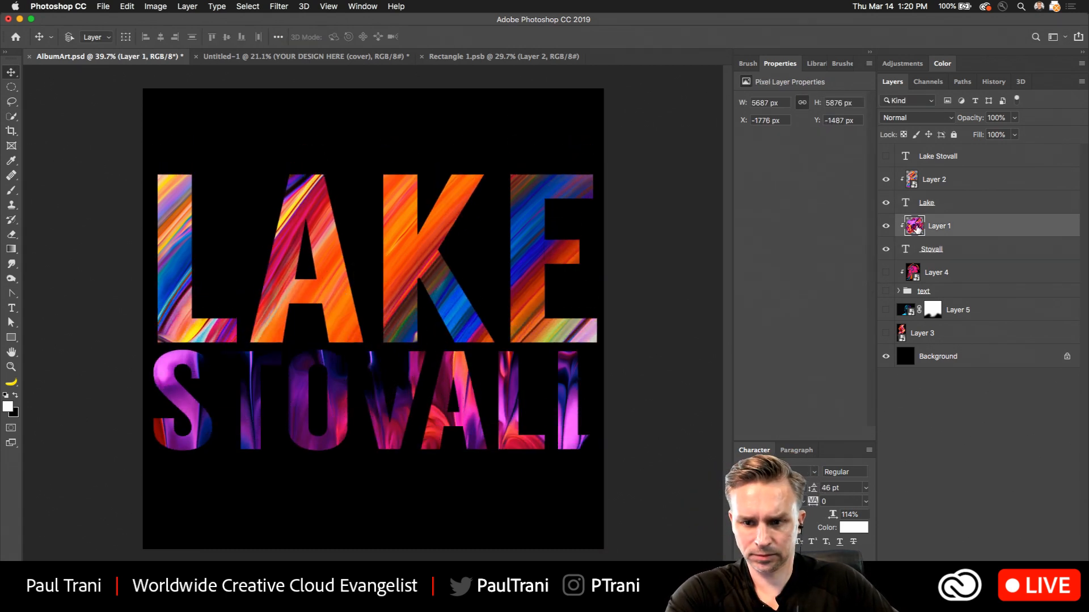
pyautogui.moveTo(287, 409); pyautogui.dragTo(239, 185)
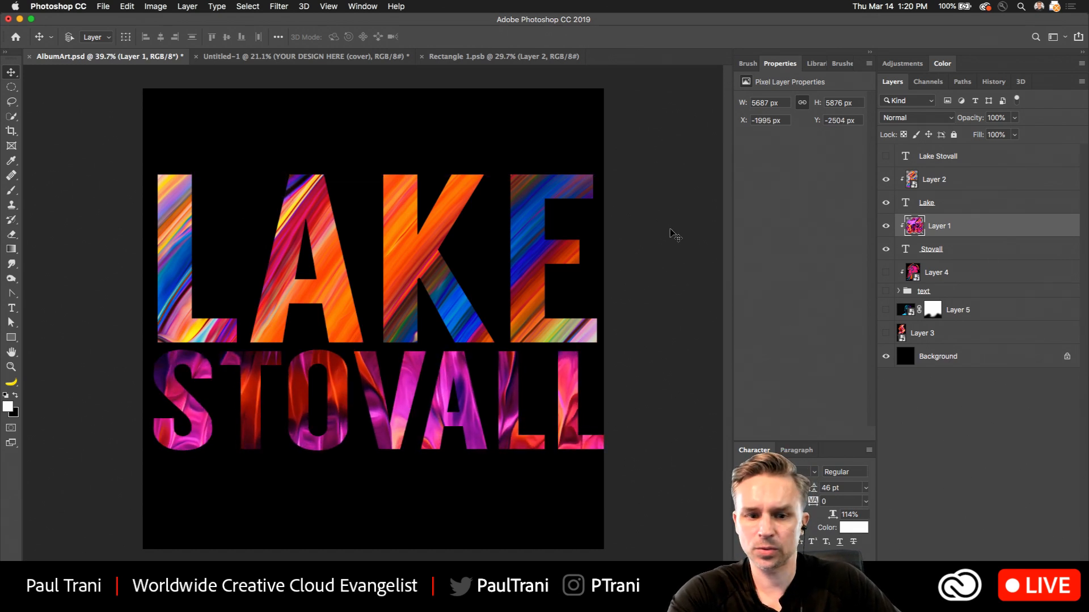
# Put the Lake text layer into a new group with default settings, and clip Layer 2's texture to that group.
pyautogui.click(946, 203)
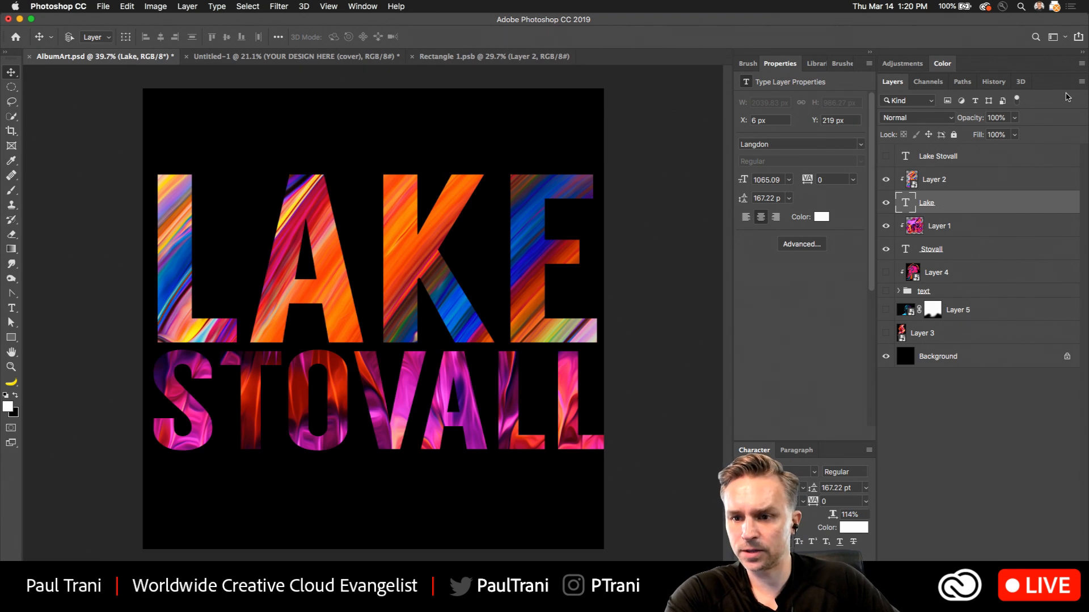
pyautogui.click(1082, 82)
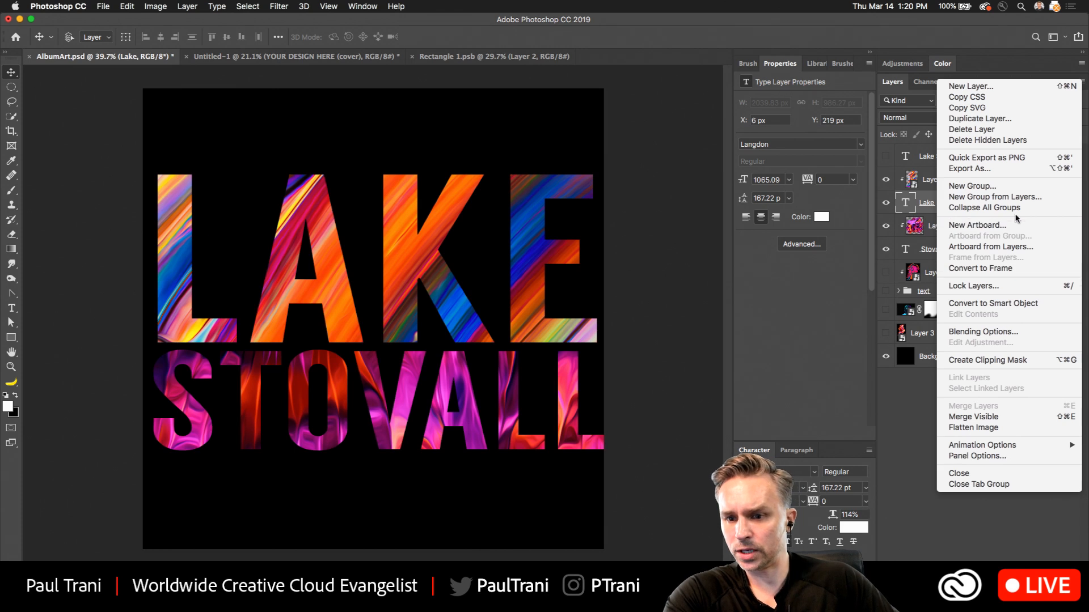
pyautogui.click(1018, 197)
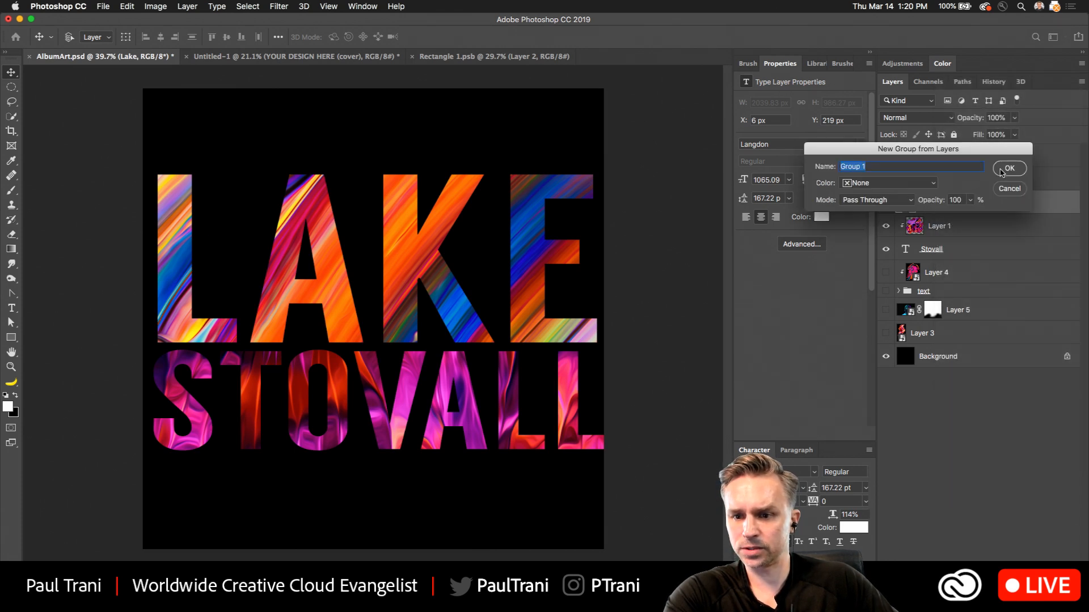
pyautogui.click(1006, 168)
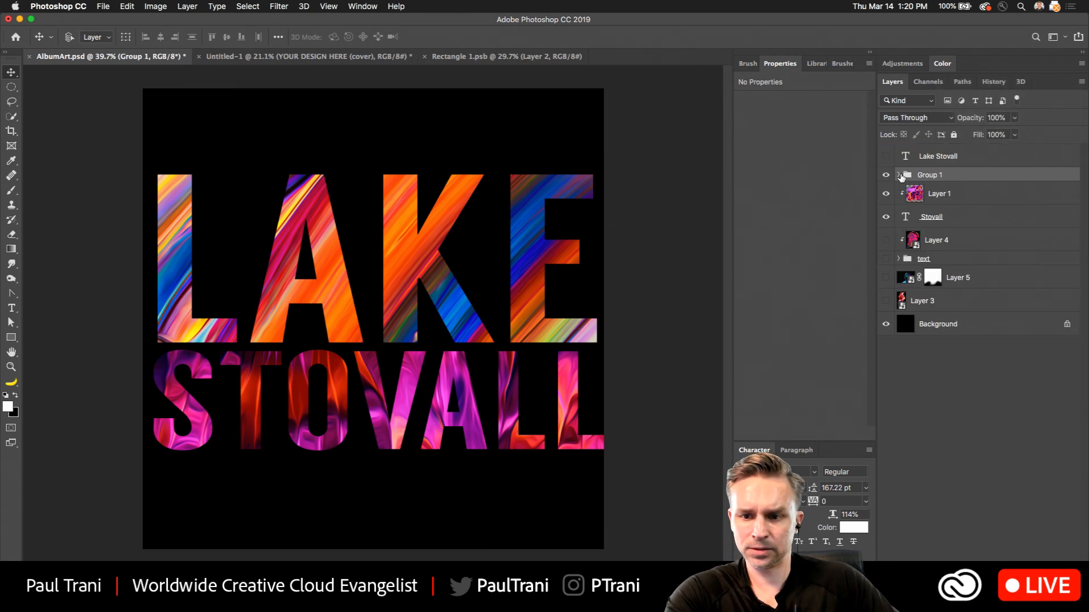
pyautogui.click(901, 176)
pyautogui.press('super+v')
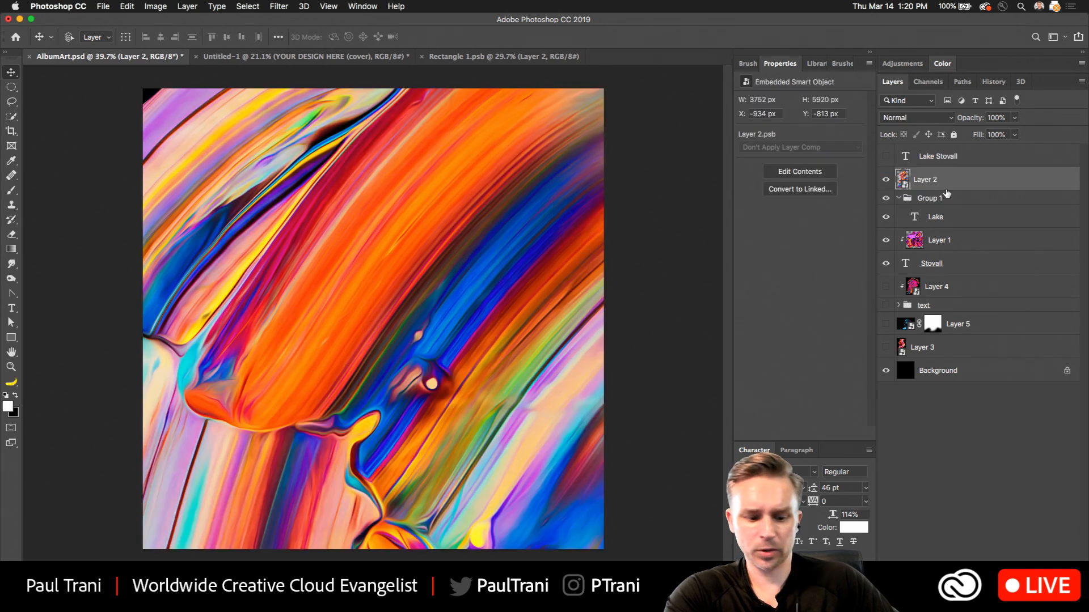
pyautogui.keyDown('alt'); pyautogui.click(947, 191); pyautogui.keyUp('alt')
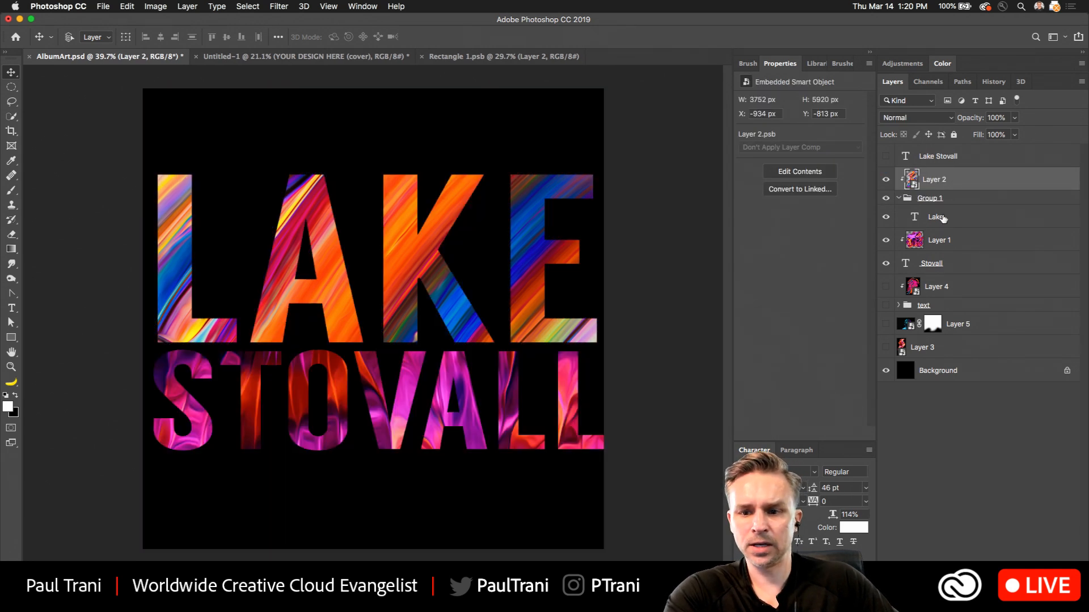
# Add a blank layer above the Lake text in Group 1 and select a rectangle about 412 by 752 px from the A's middle to the K's stem.
pyautogui.click(943, 218)
pyautogui.press('alt+shift+super+n')
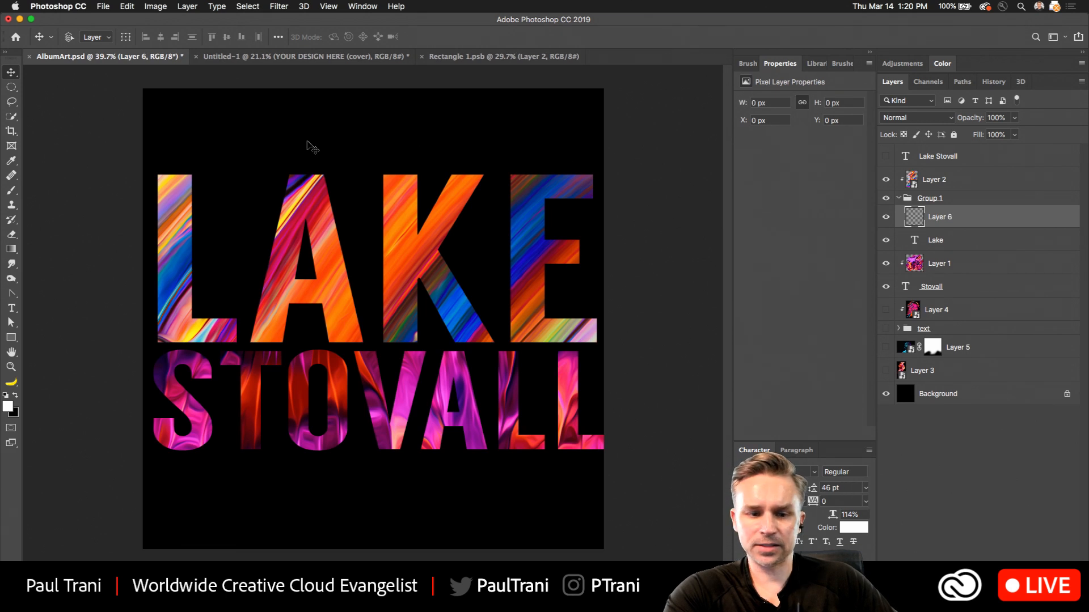
pyautogui.moveTo(7, 90); pyautogui.dragTo(57, 86)
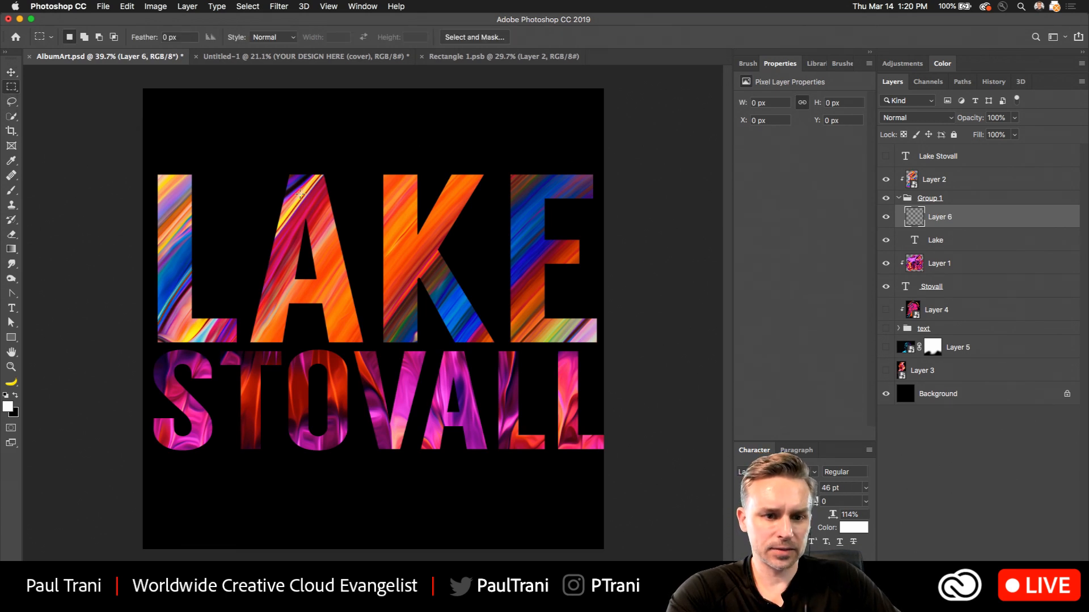
pyautogui.moveTo(298, 173); pyautogui.dragTo(389, 341)
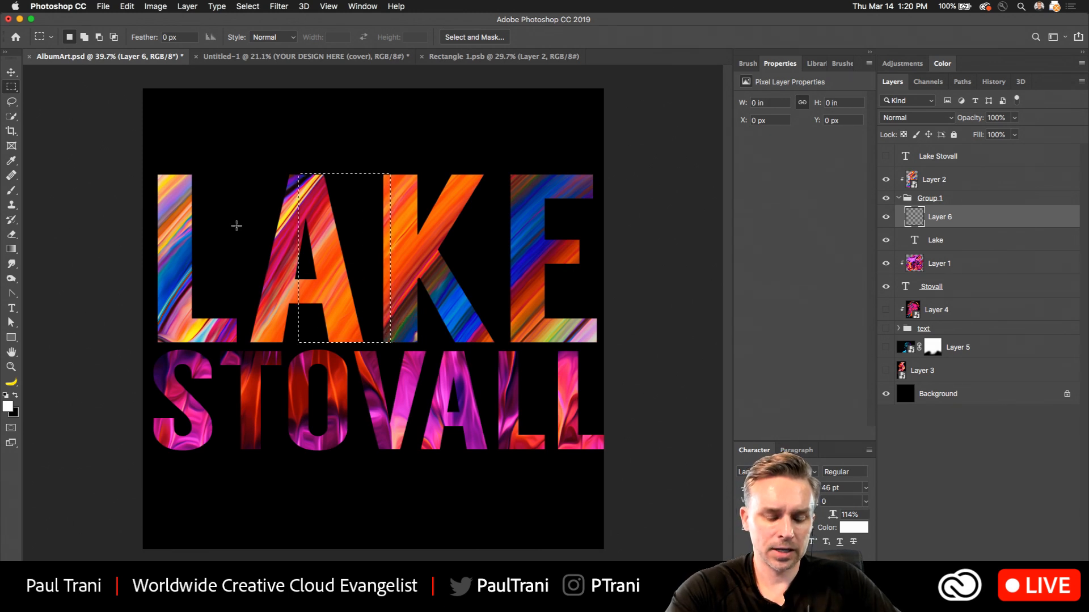
# Subtract the lower-left part of the rectangular selection with the Lasso, leaving a freehand curved edge running down through the A.
pyautogui.click(11, 102)
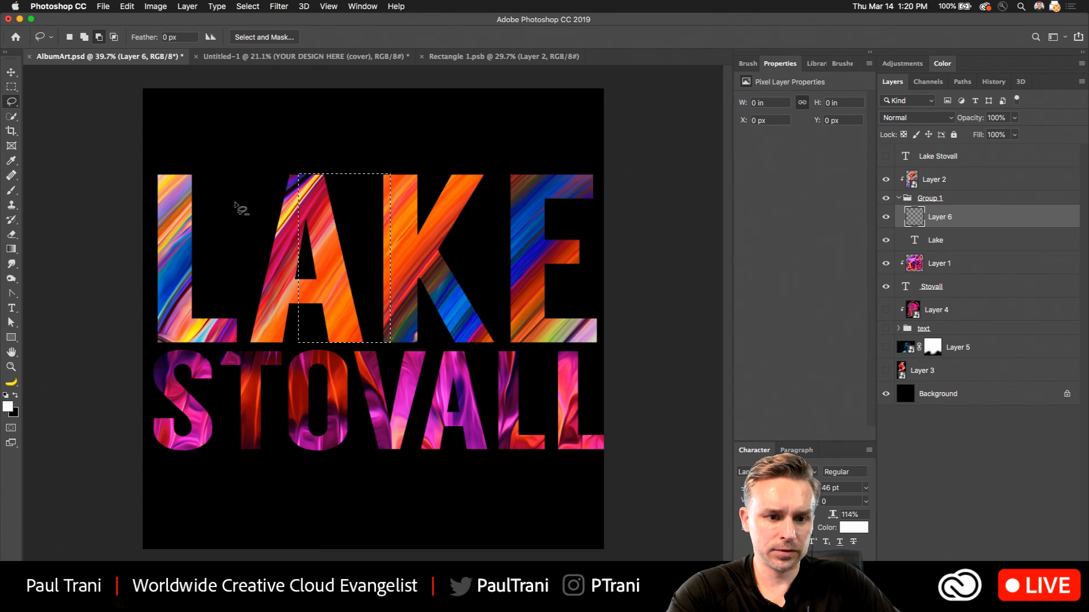
pyautogui.moveTo(244, 204)
pyautogui.mouseDown()
pyautogui.moveTo(274, 192)
pyautogui.moveTo(302, 201)
pyautogui.moveTo(323, 247)
pyautogui.mouseUp()
pyautogui.moveTo(328, 374); pyautogui.dragTo(247, 371)
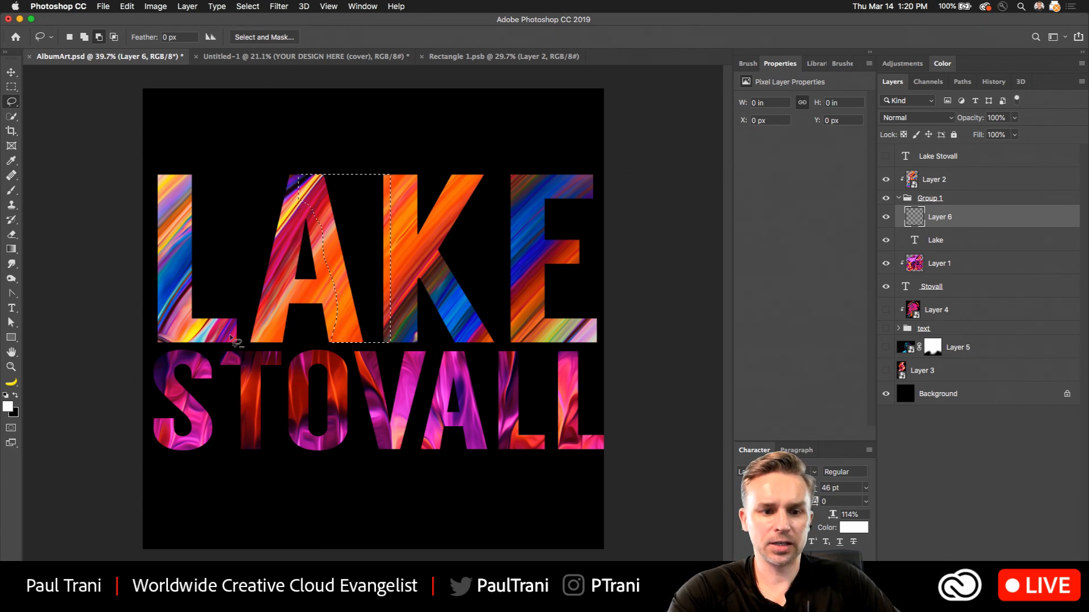
# Swap the foreground and background colors, and fill the selected area between the A and K with black on the new layer.
pyautogui.click(17, 396)
pyautogui.hotkey('shift', 'BackSpace')
pyautogui.press('Return')
pyautogui.hotkey('ctrl', 'd')
pyautogui.press('l')
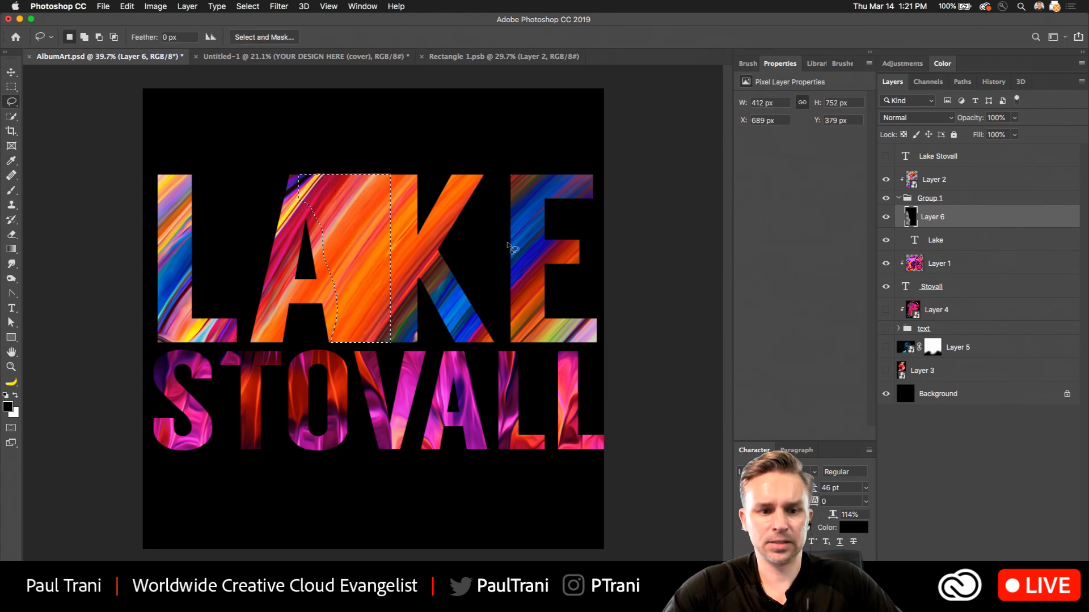
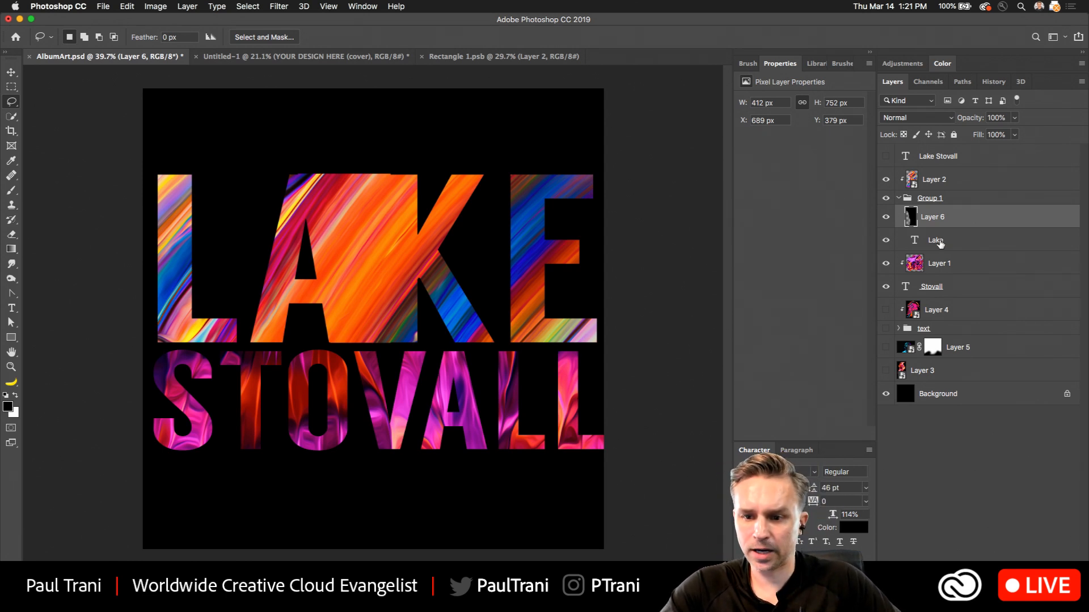
# Set the tracking of the whole Lake text to -100.
pyautogui.click(940, 242)
pyautogui.click(12, 308)
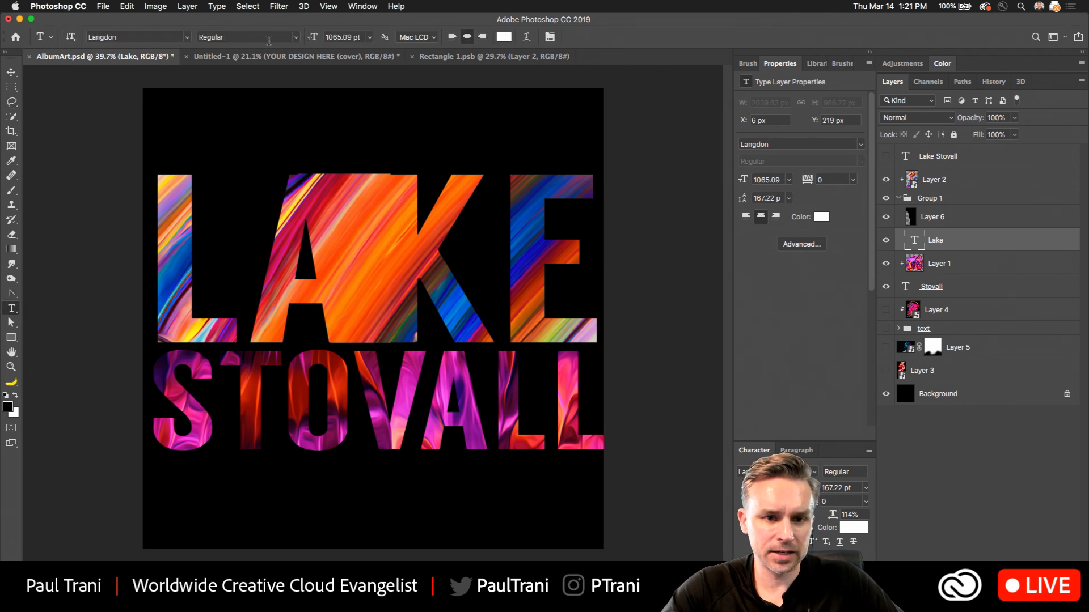
pyautogui.click(861, 145)
pyautogui.click(862, 146)
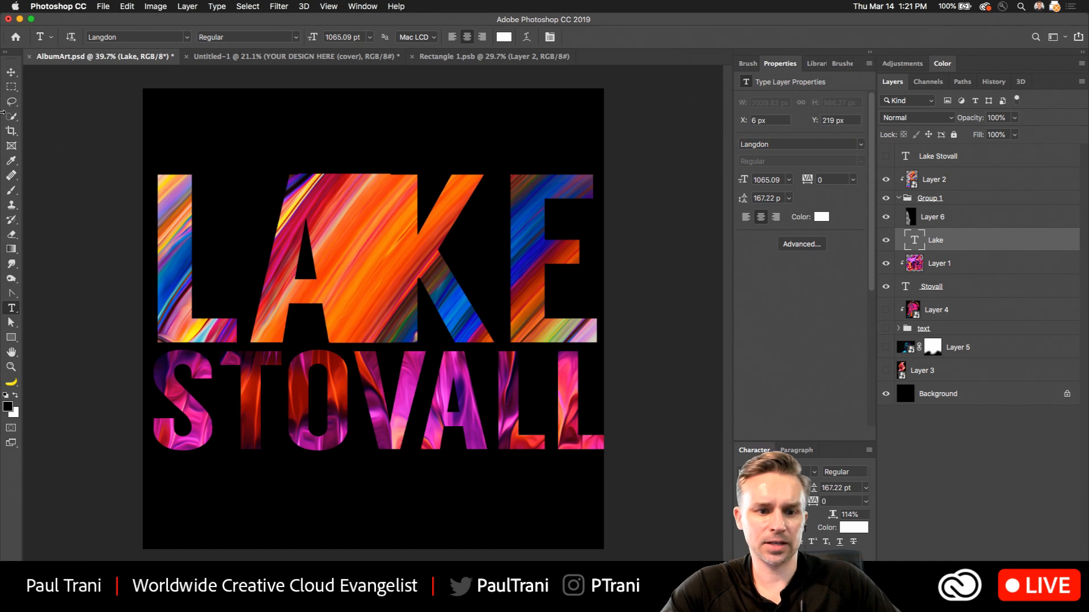
pyautogui.click(239, 288)
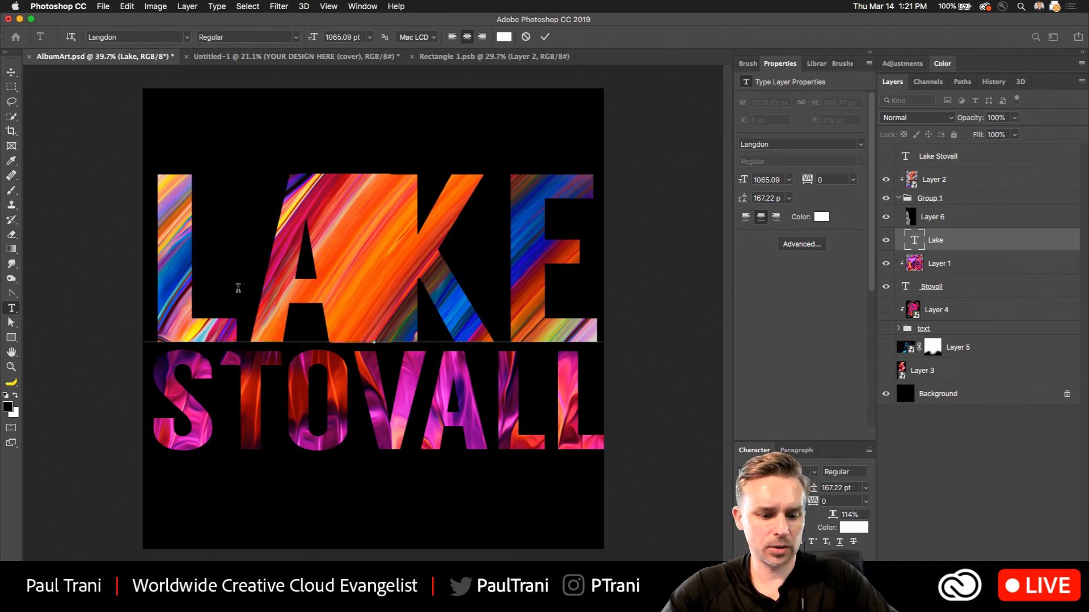
pyautogui.press('super+a')
pyautogui.hotkey('alt', 'Left')
pyautogui.hotkey('alt', 'Left')
pyautogui.hotkey('alt', 'Left')
pyautogui.hotkey('alt', 'Left')
pyautogui.hotkey('alt', 'Left')
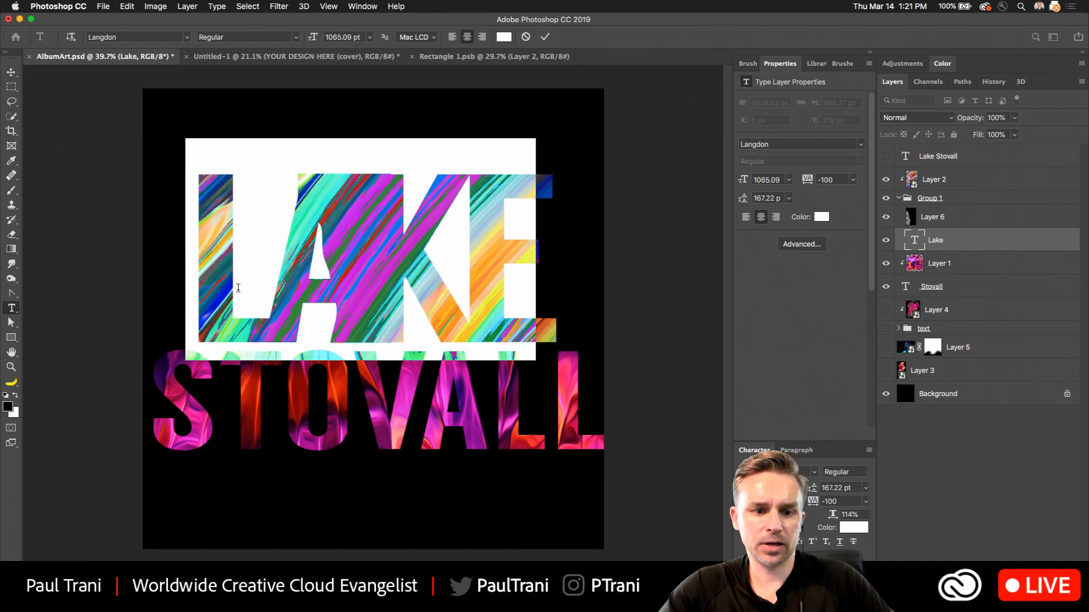
pyautogui.click(11, 72)
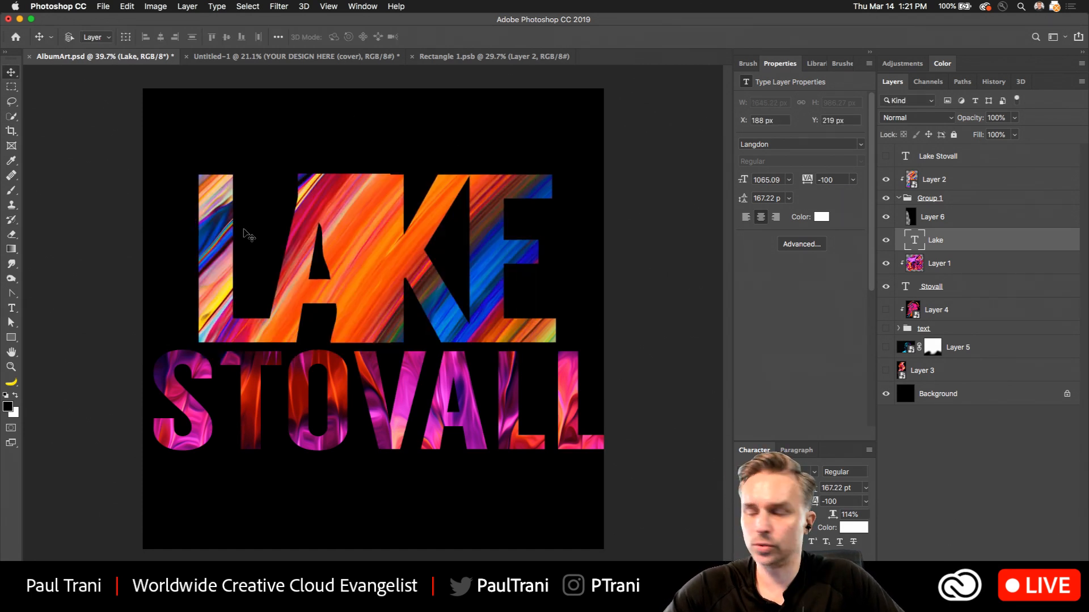
pyautogui.click(951, 265)
pyautogui.click(942, 287)
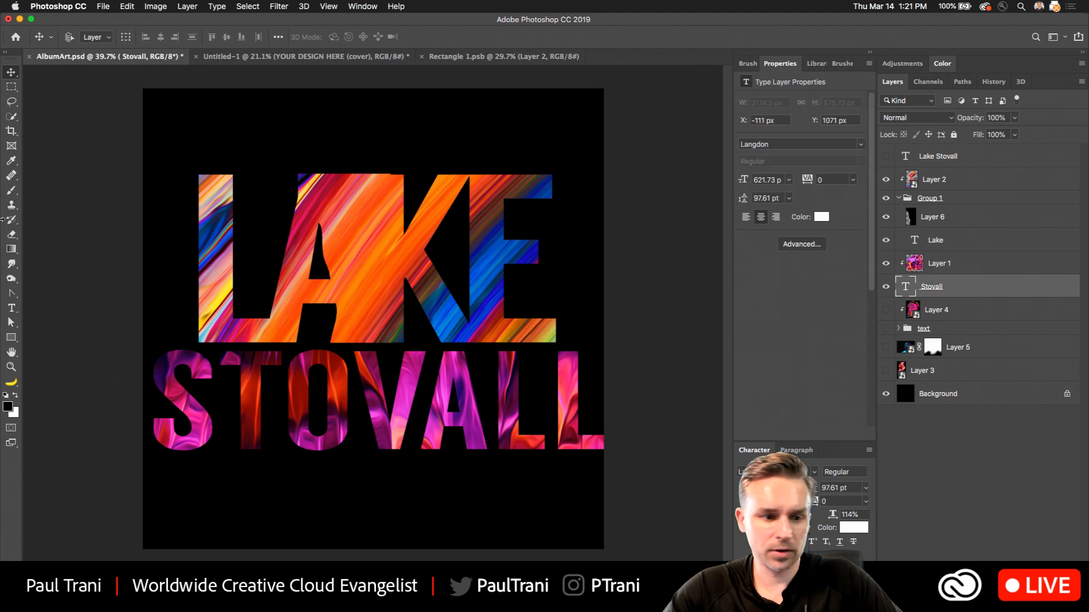
pyautogui.click(11, 308)
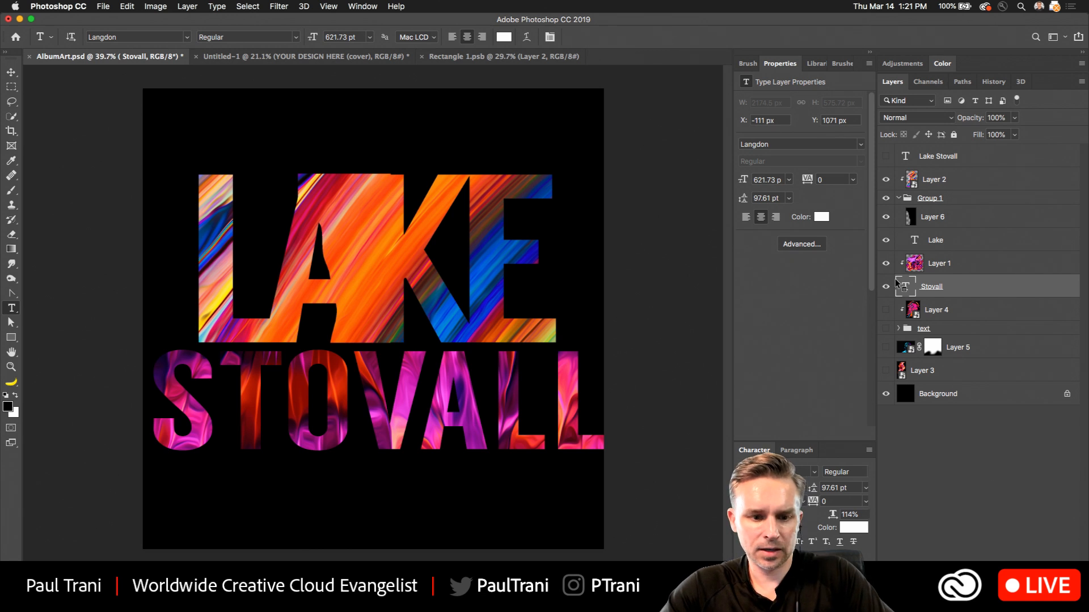
pyautogui.press('super+Left')
pyautogui.press('super+Left')
pyautogui.press('super+Left')
pyautogui.press('super+j')
pyautogui.press('super+j')
pyautogui.press('super+Left')
pyautogui.press('super+Left')
pyautogui.press('super+Left')
pyautogui.press('super+Left')
pyautogui.press('super+Left')
pyautogui.press('super+Left')
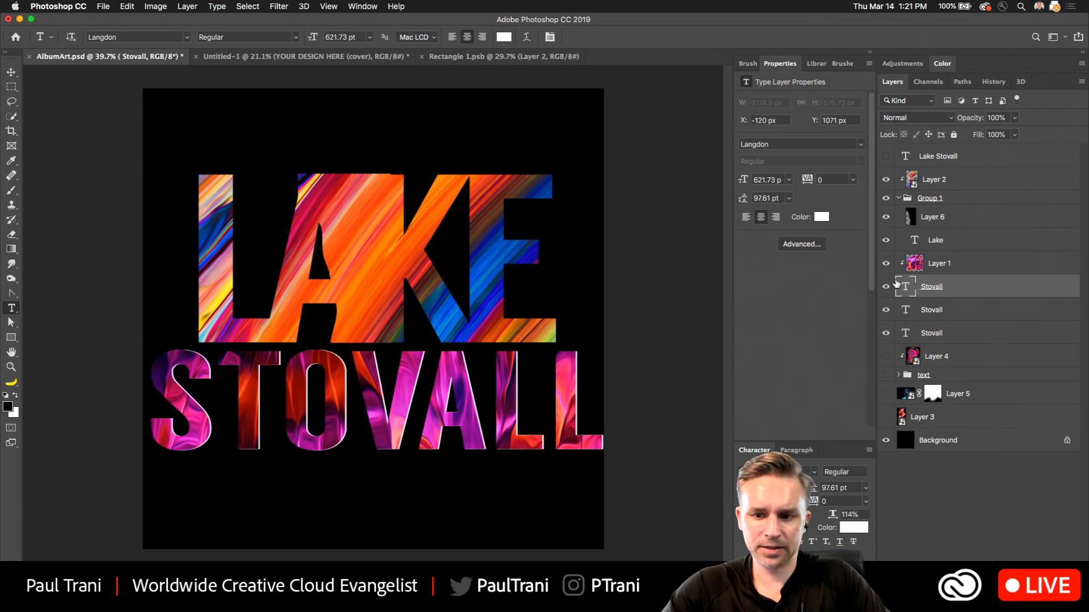
pyautogui.keyDown('shift'); pyautogui.click(953, 314); pyautogui.keyUp('shift')
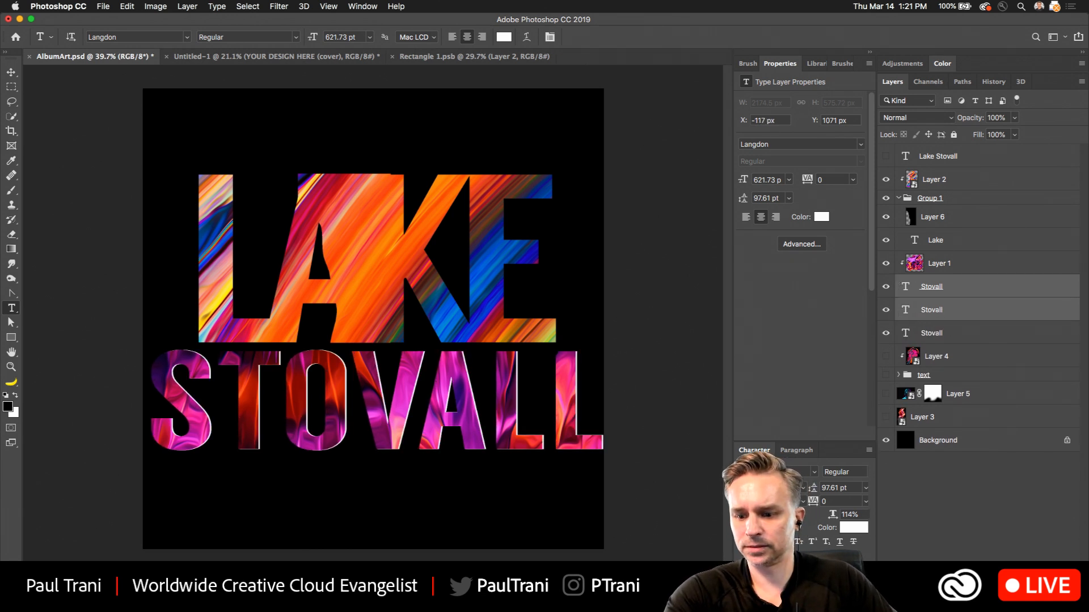
pyautogui.press('BackSpace')
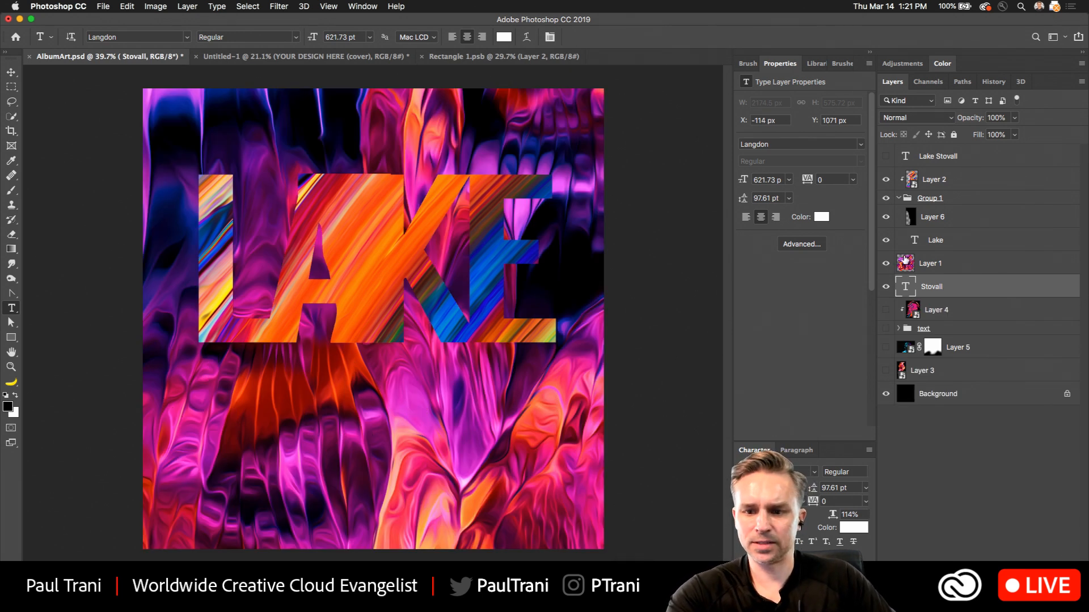
# Move the Stovall text layer above Layer 1 and set its text color to black.
pyautogui.moveTo(945, 285); pyautogui.dragTo(940, 253)
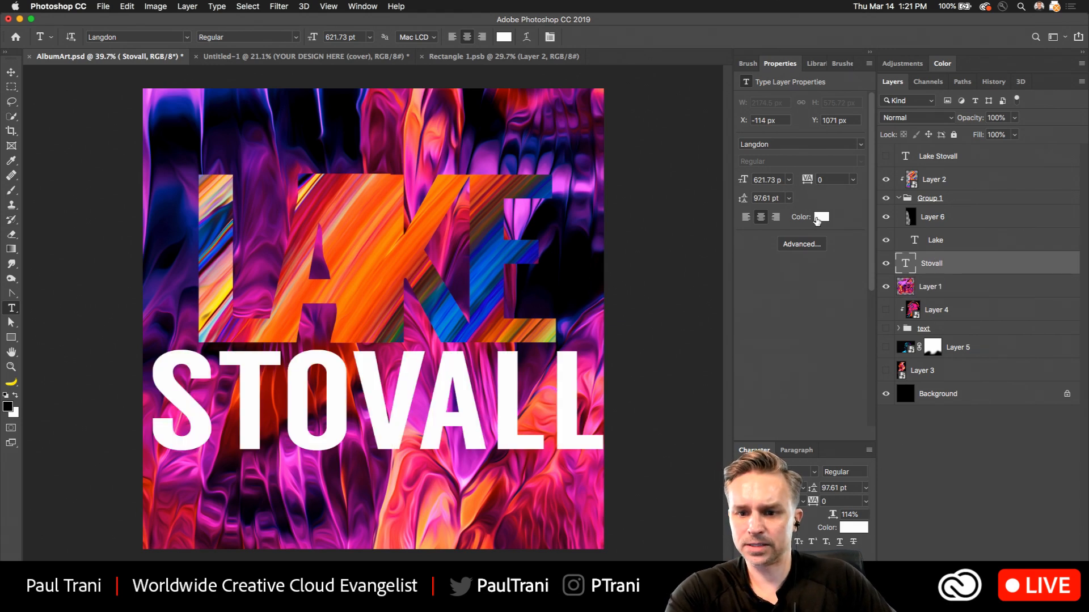
pyautogui.click(819, 218)
pyautogui.moveTo(587, 301); pyautogui.dragTo(457, 432)
pyautogui.press('Return')
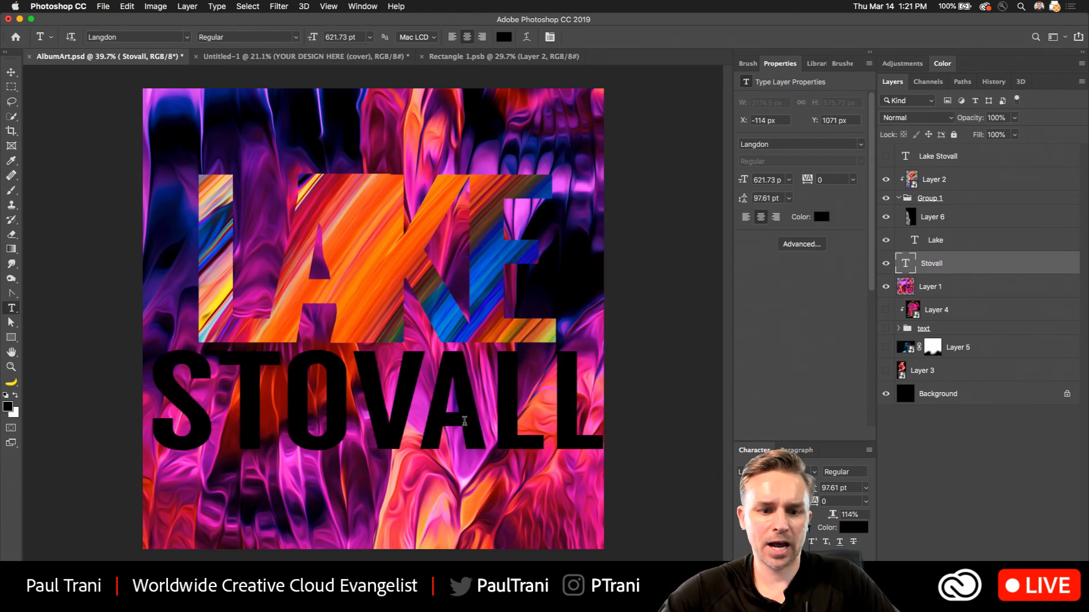
# Set the tracking of the whole Stovall text to -100.
pyautogui.press('v')
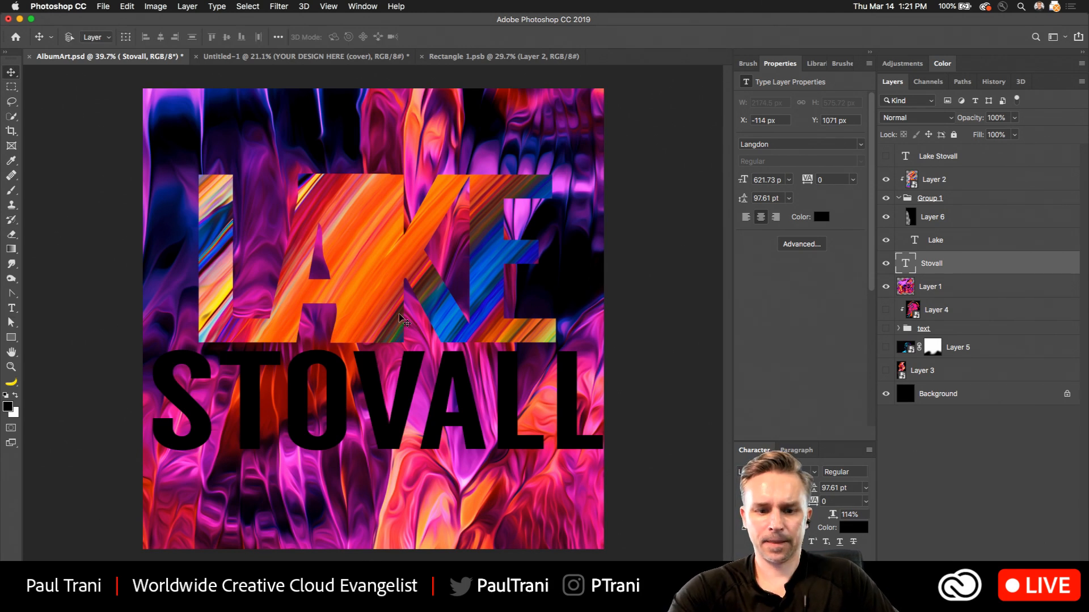
pyautogui.click(11, 308)
pyautogui.click(327, 405)
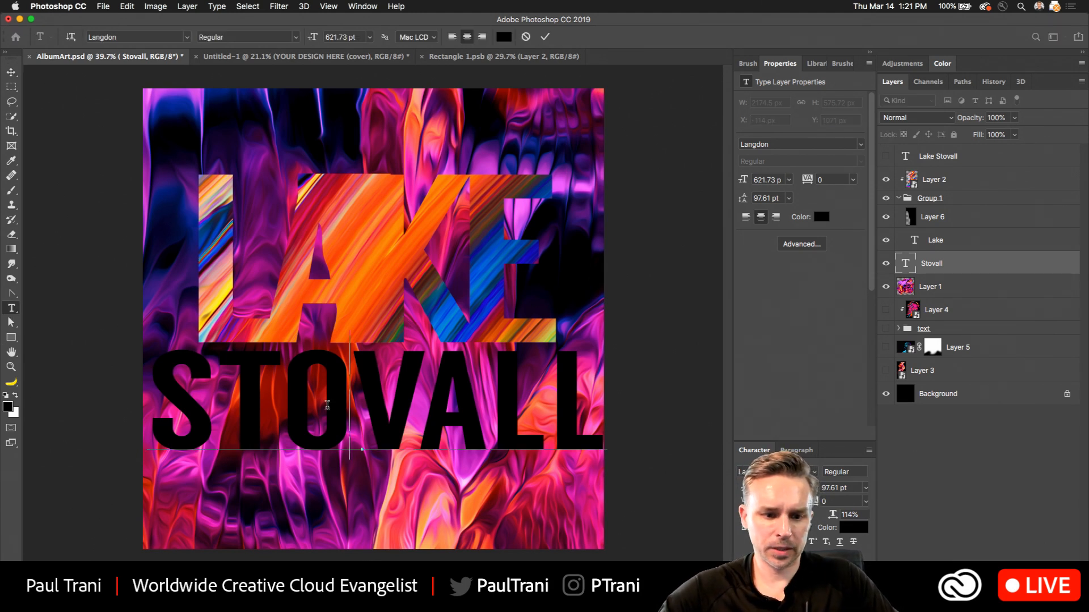
pyautogui.press('super+a')
pyautogui.press('super+alt+Left')
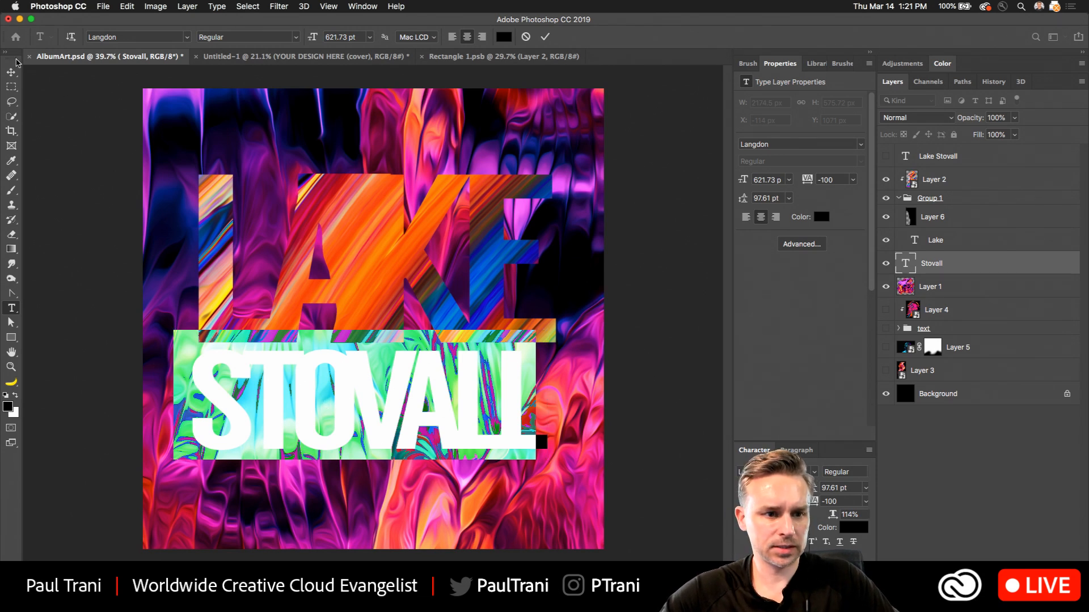
pyautogui.click(12, 72)
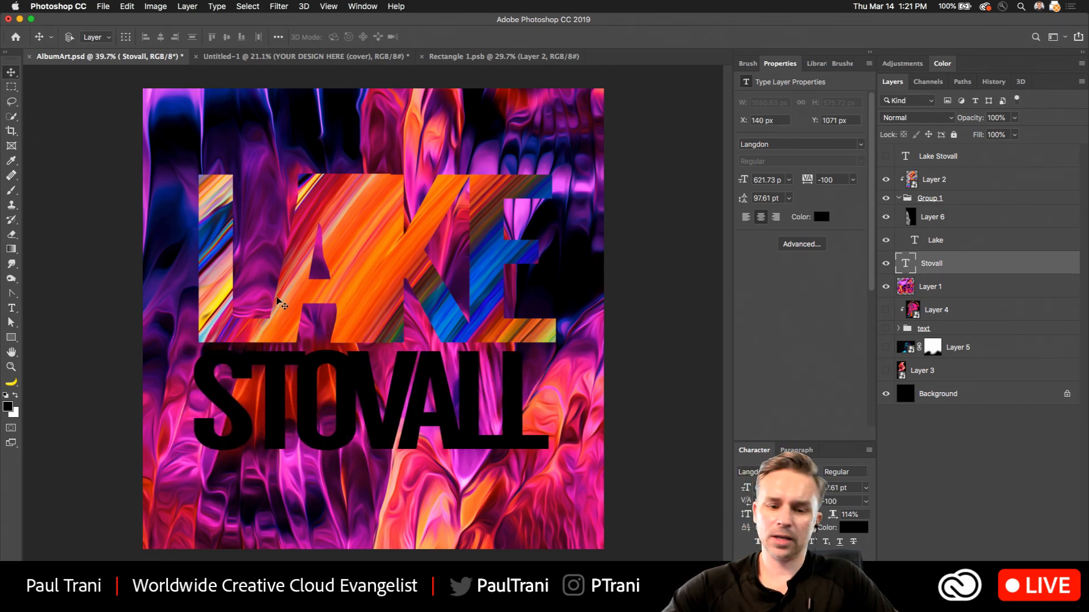
# Move the Stovall text layer back below Layer 1 and clip Layer 1's texture to it.
pyautogui.moveTo(925, 265); pyautogui.dragTo(953, 296)
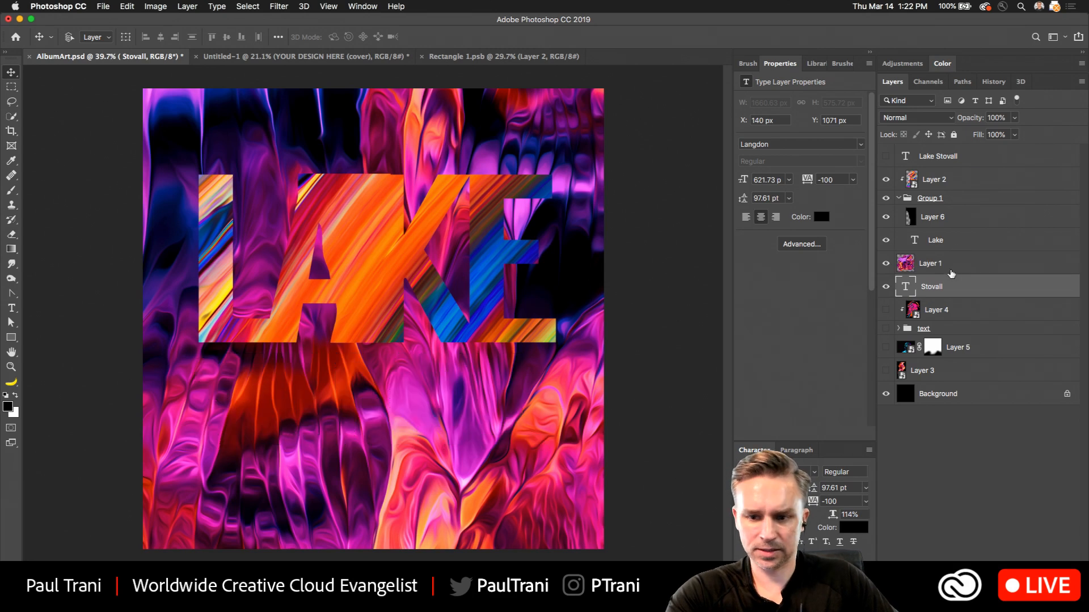
pyautogui.keyDown('alt'); pyautogui.click(958, 271); pyautogui.keyUp('alt')
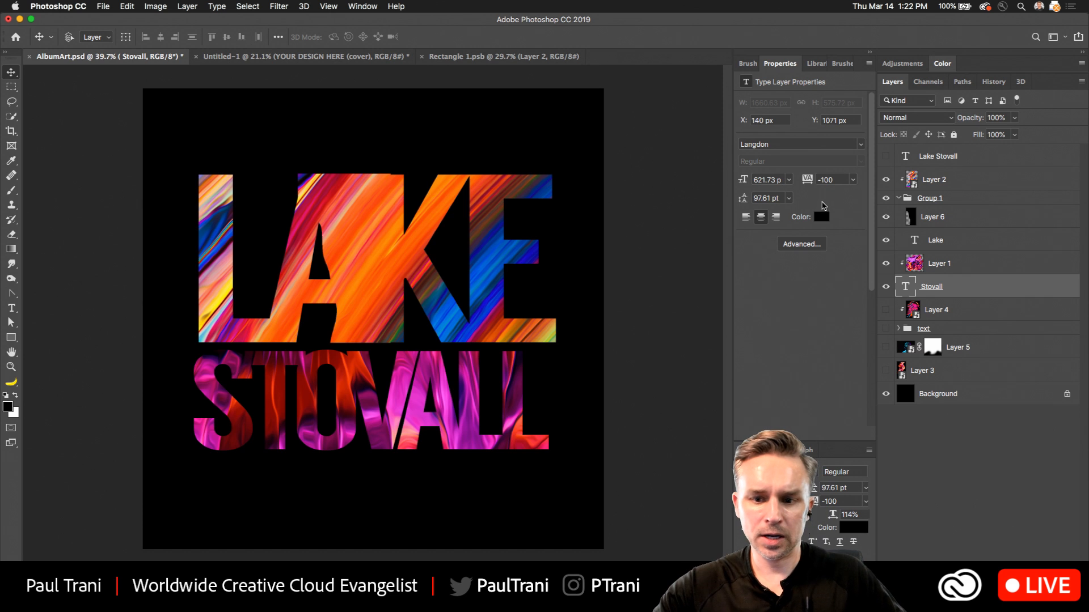
# Trim the thin strip of Layer 6 that rises above the Lake letters, using a rectangular selection.
pyautogui.click(921, 225)
pyautogui.press('m')
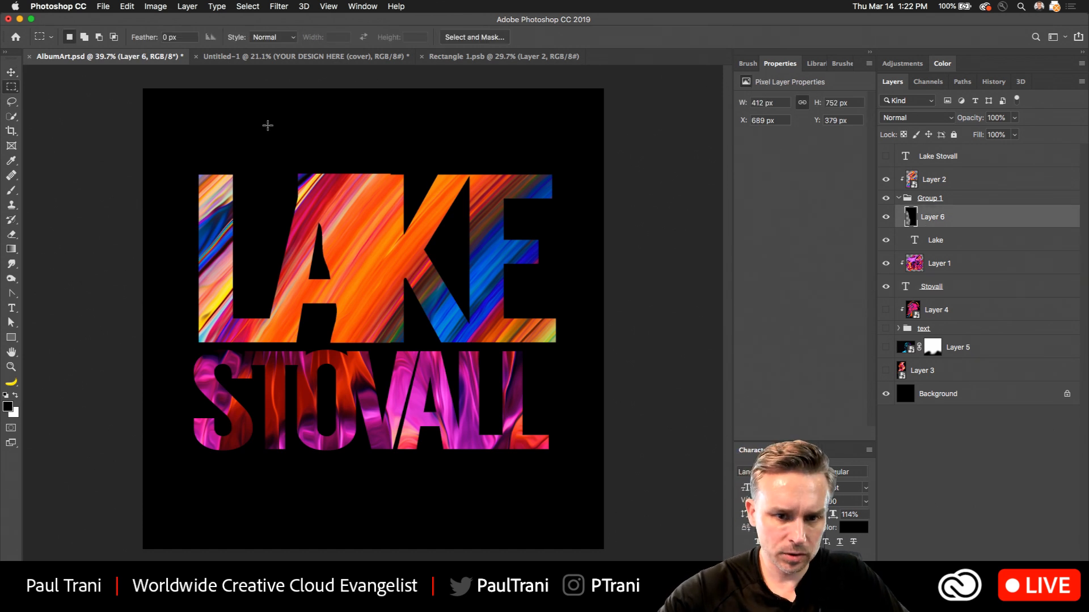
pyautogui.moveTo(254, 124); pyautogui.dragTo(473, 174)
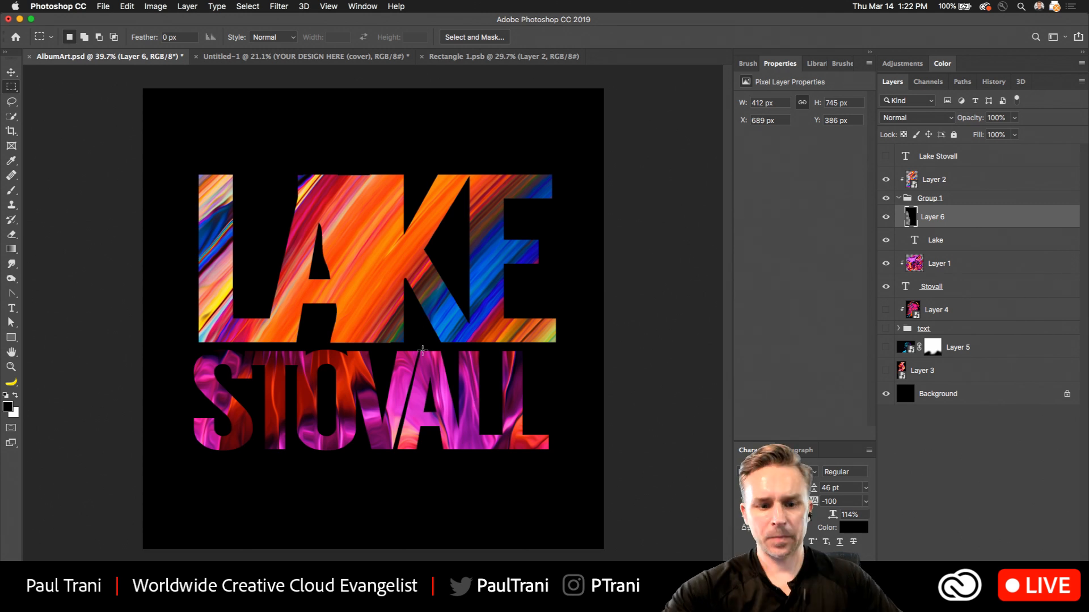
# Add a blank layer above the Stovall text and put both layers into a new group named Group 2 with default settings.
pyautogui.click(970, 287)
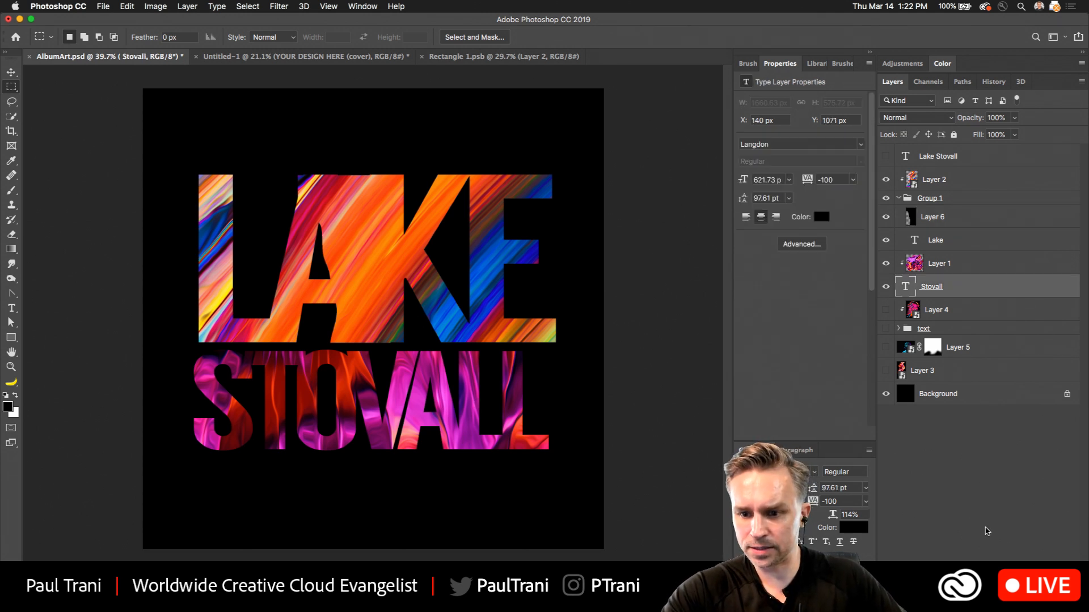
pyautogui.click(1021, 572)
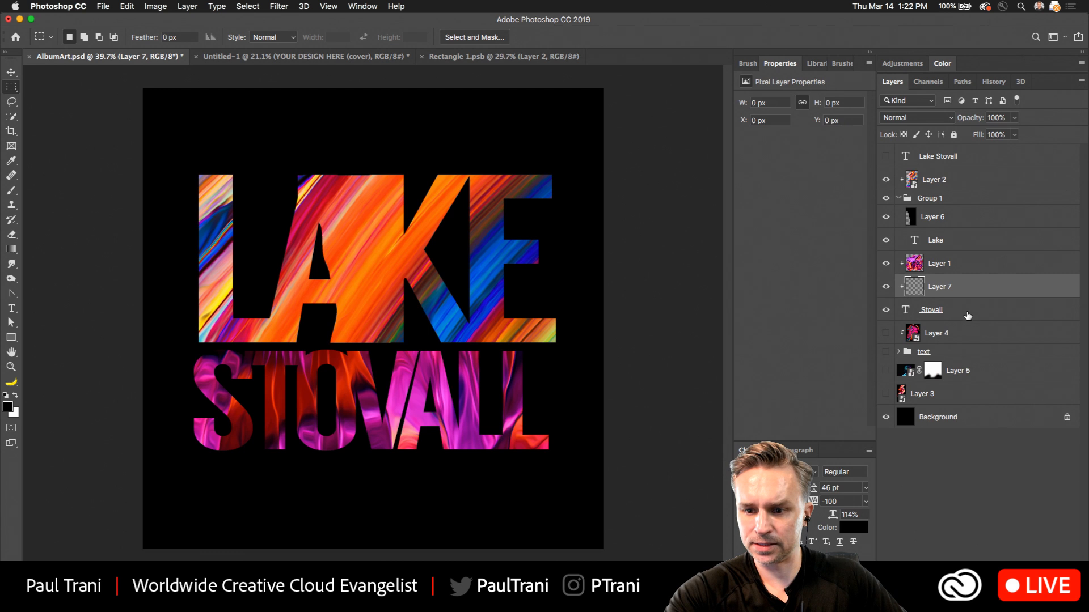
pyautogui.keyDown('shift'); pyautogui.click(967, 313); pyautogui.keyUp('shift')
pyautogui.click(1081, 83)
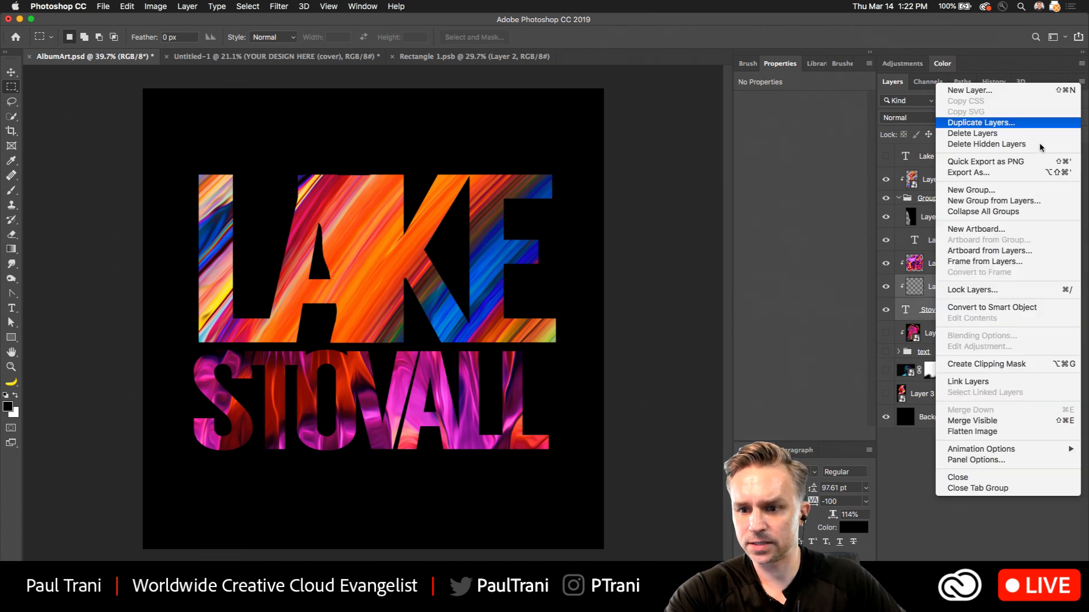
pyautogui.click(996, 201)
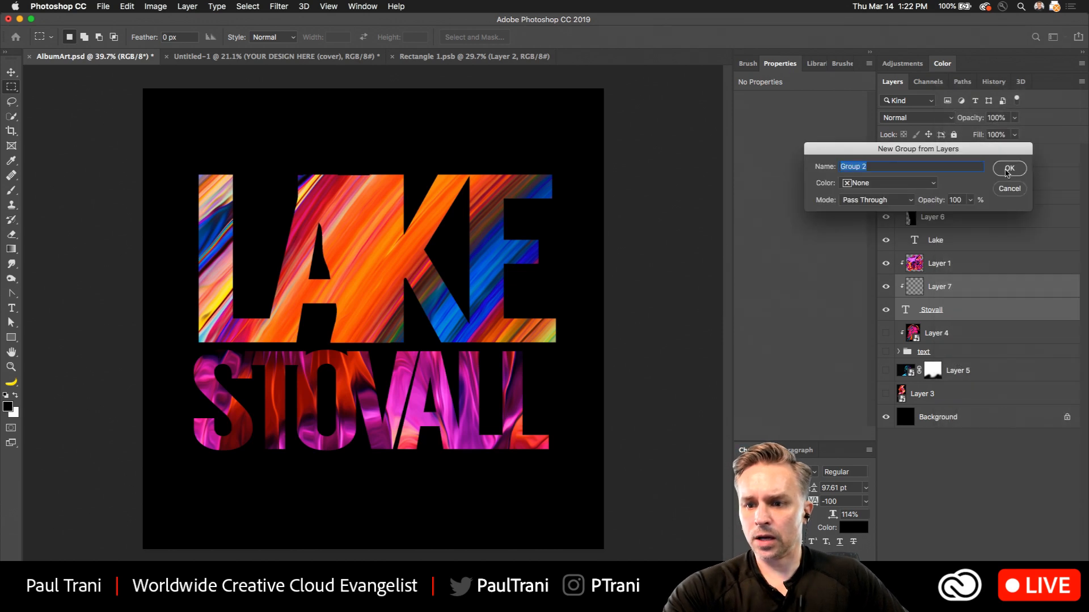
pyautogui.press('Return')
pyautogui.click(898, 258)
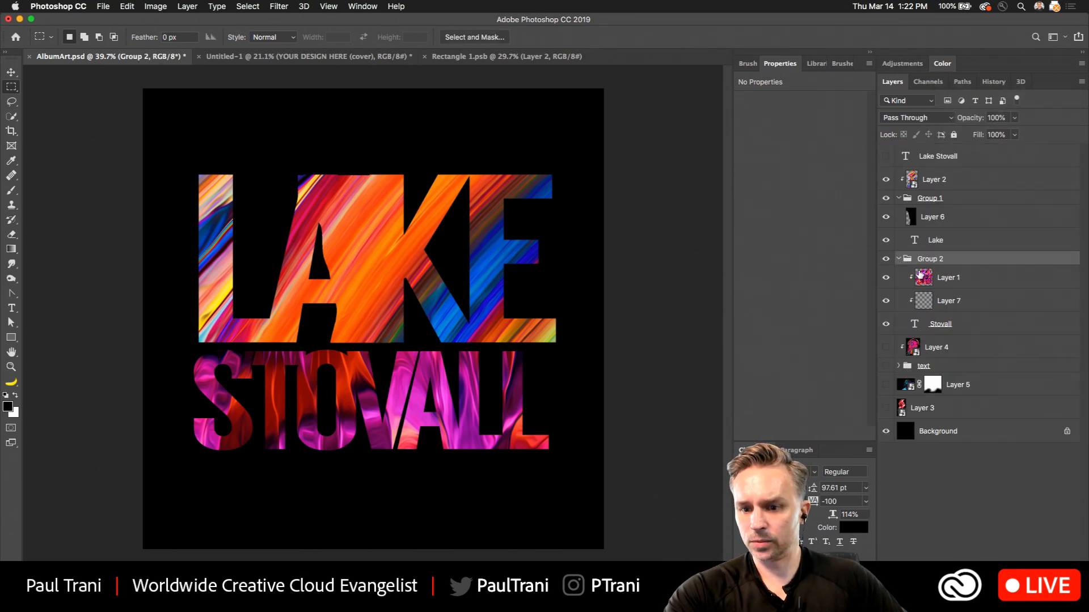
# Move Layer 1 out of Group 2 to directly above it, and try to clip it to the group.
pyautogui.moveTo(922, 276); pyautogui.dragTo(944, 249)
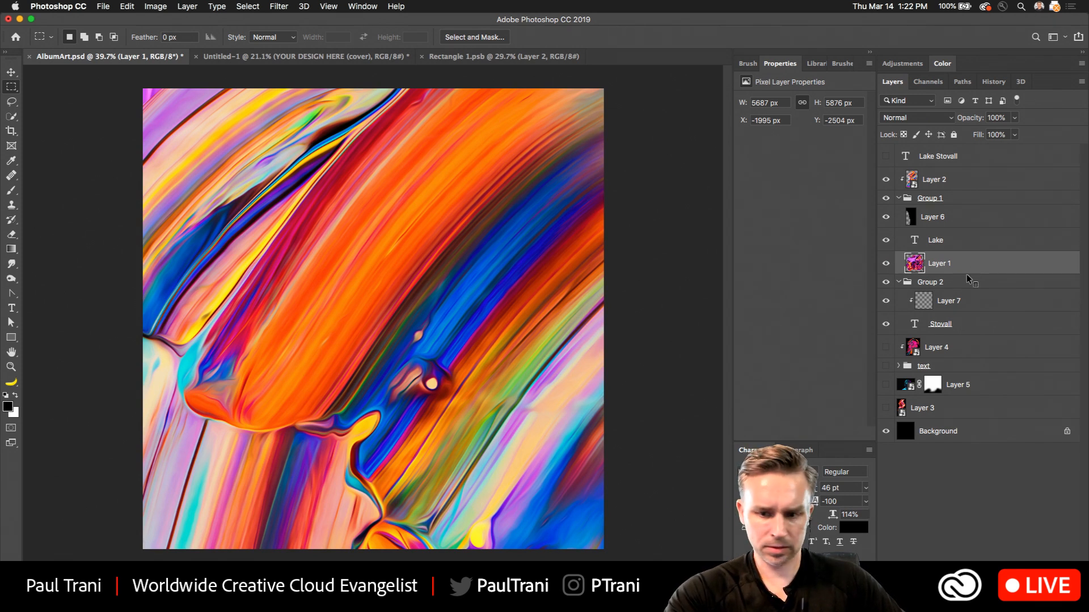
pyautogui.rightClick(968, 269)
pyautogui.click(1034, 265)
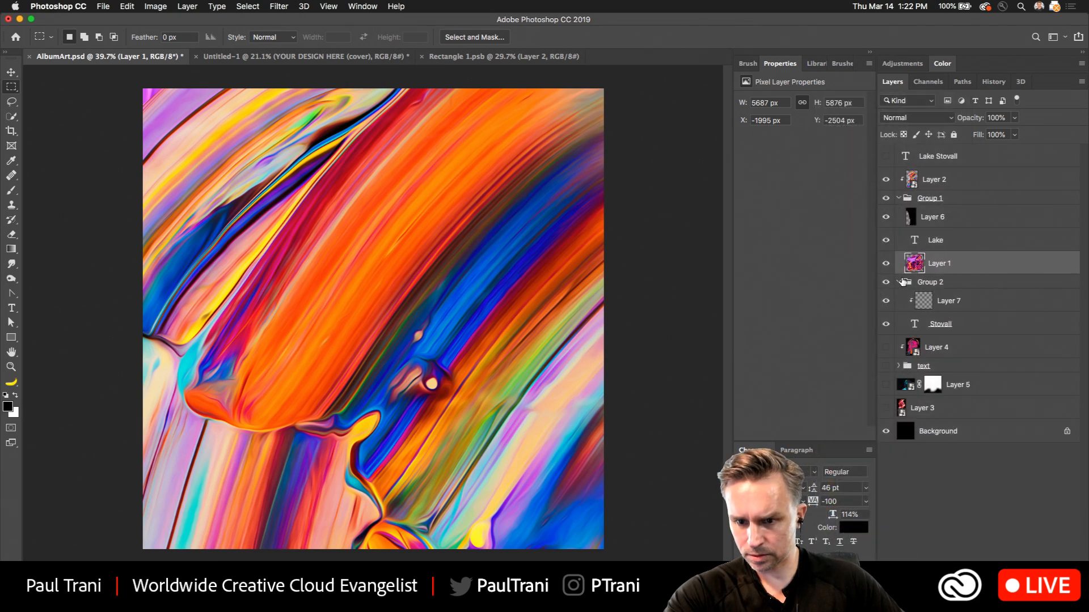
pyautogui.click(900, 282)
pyautogui.rightClick(976, 263)
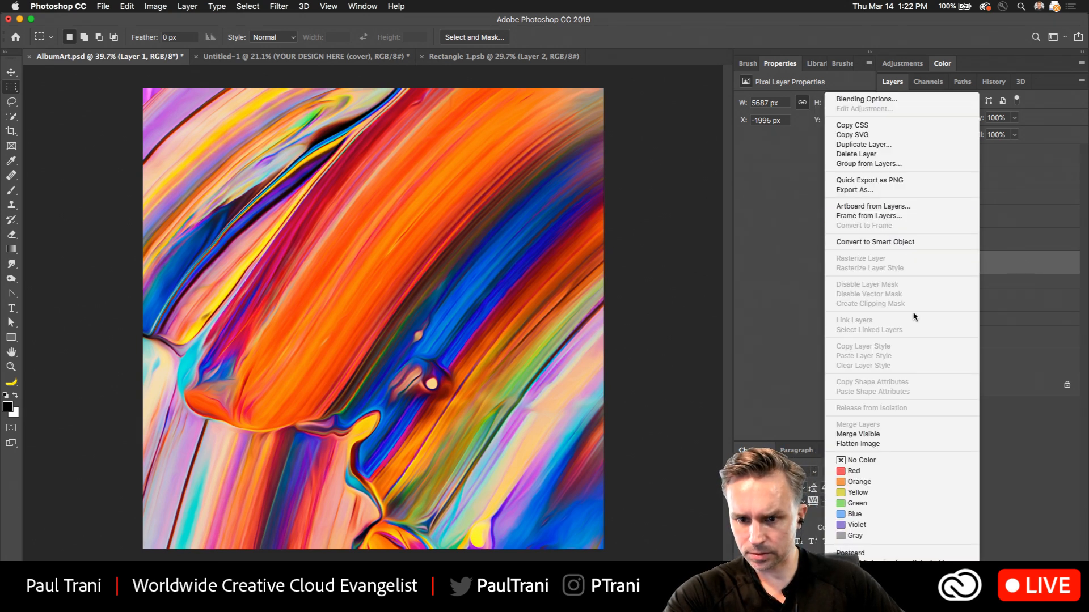
pyautogui.click(1009, 269)
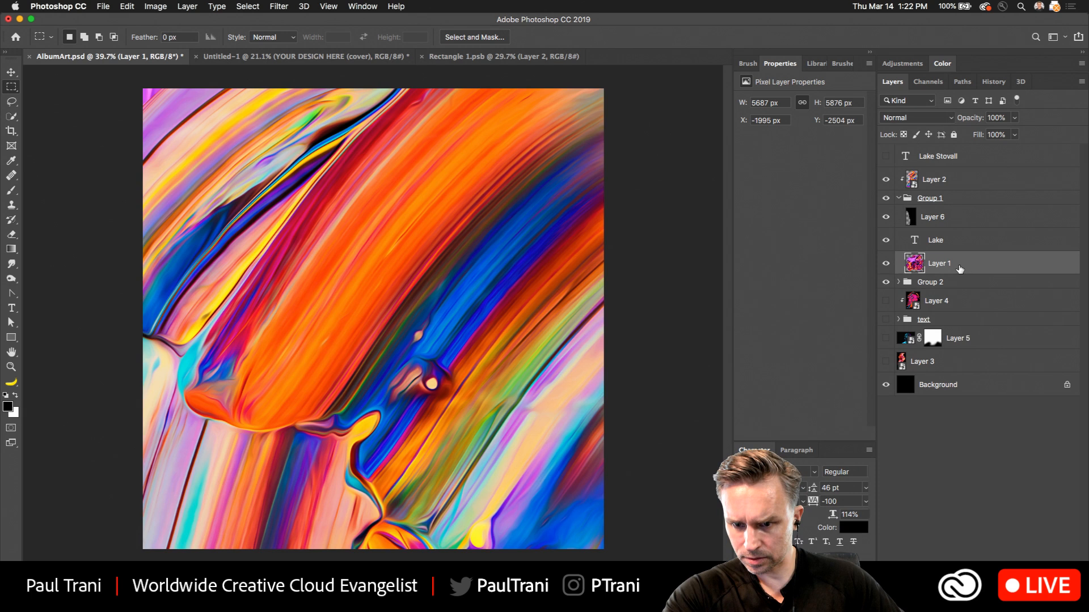
# Move the Lake text layer into Group 2 above the Stovall text, and try to clip Layer 1 to the group.
pyautogui.click(899, 282)
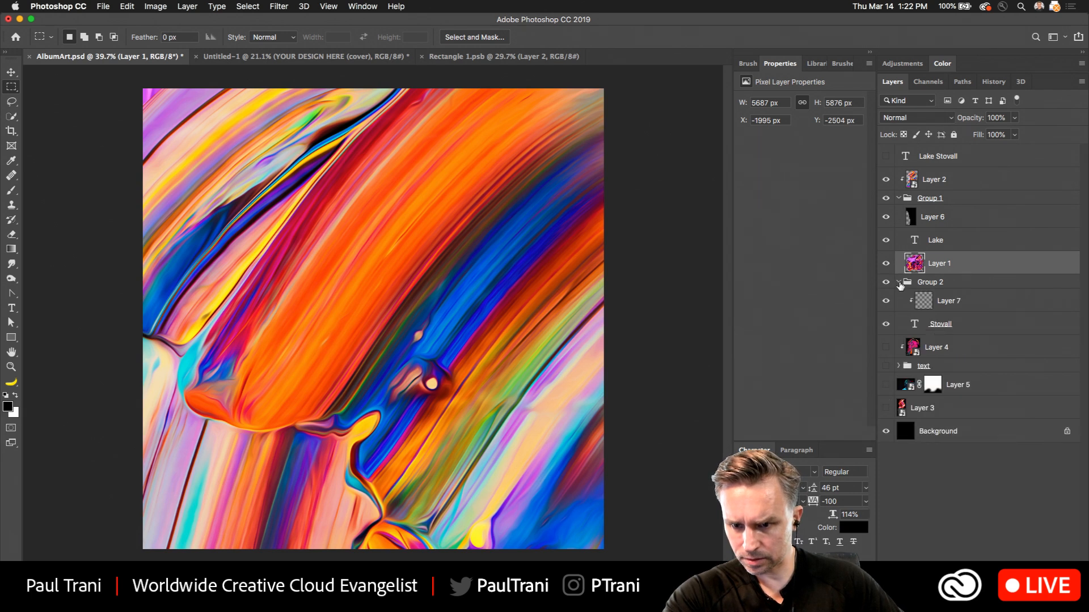
pyautogui.moveTo(920, 245); pyautogui.dragTo(940, 311)
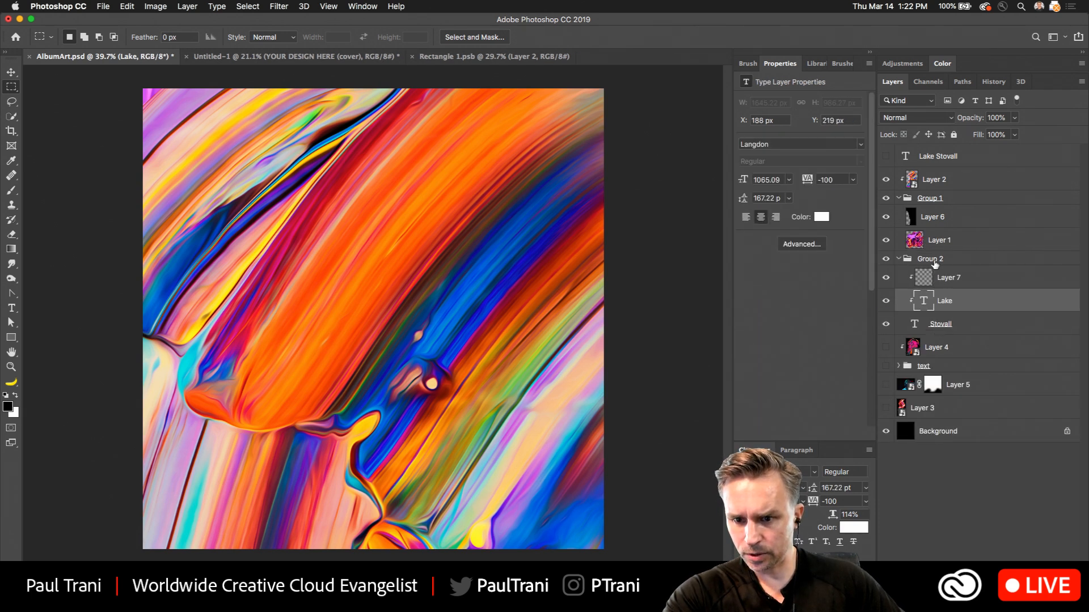
pyautogui.click(958, 260)
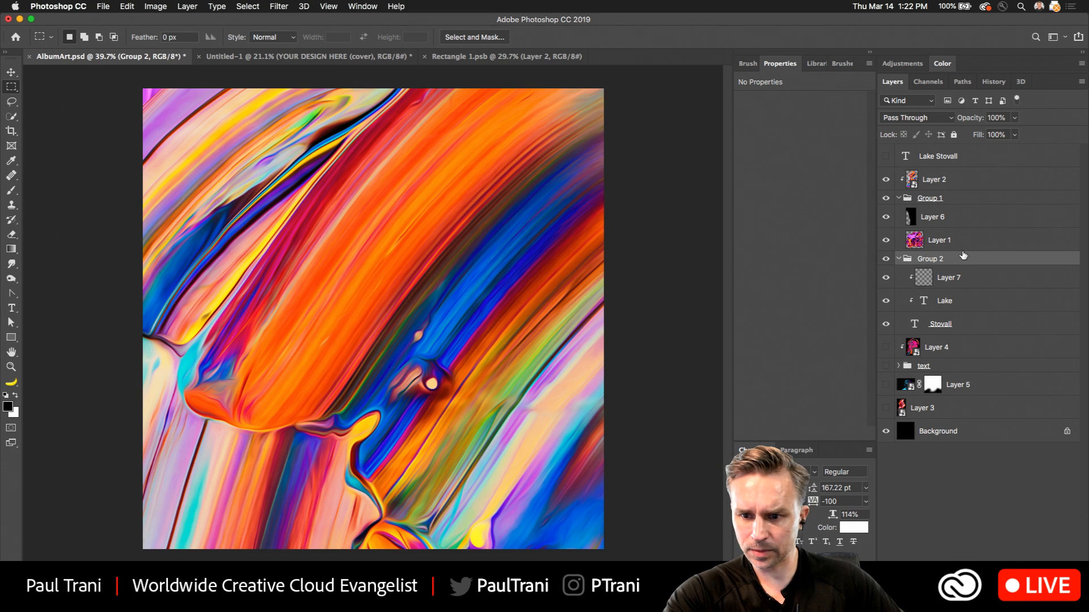
pyautogui.click(962, 249)
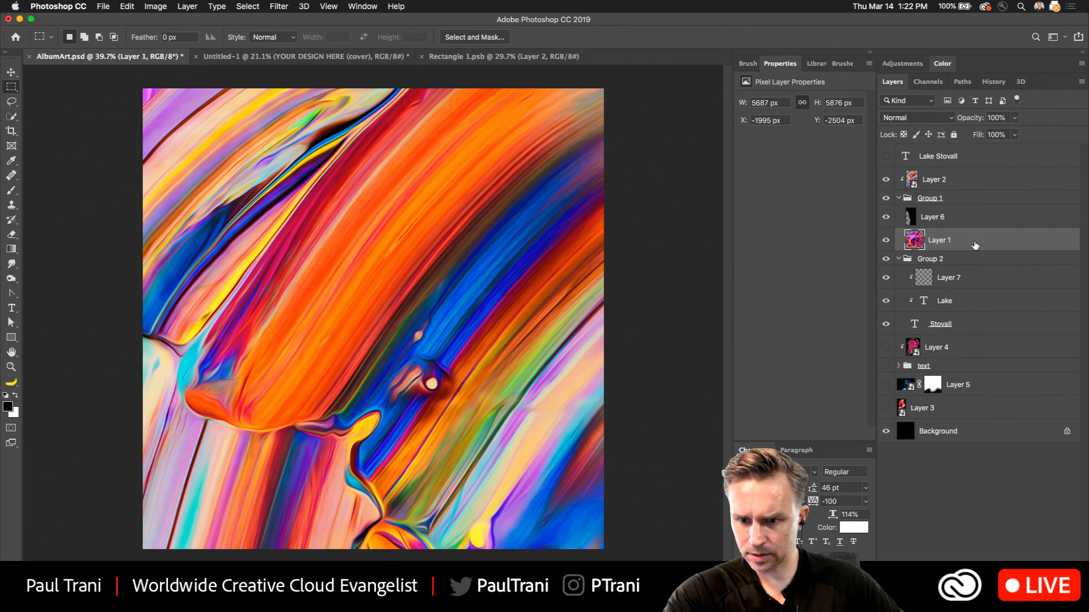
pyautogui.rightClick(971, 241)
pyautogui.click(1015, 241)
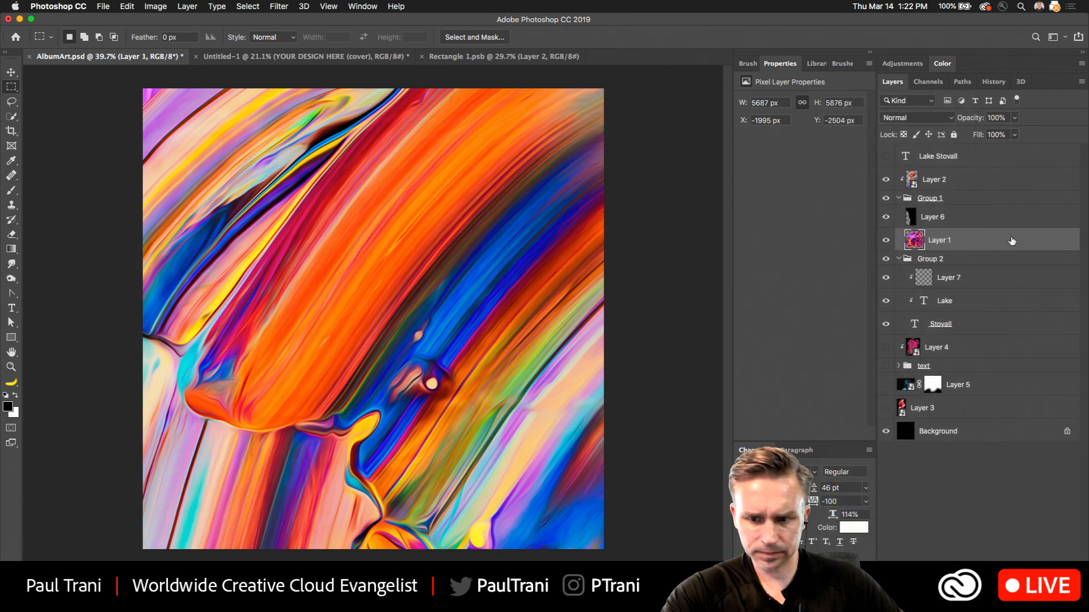
# Release the clipping on the layers above the Stovall text and move the Lake text back into Group 1 above Layer 1.
pyautogui.click(924, 275)
pyautogui.click(941, 305)
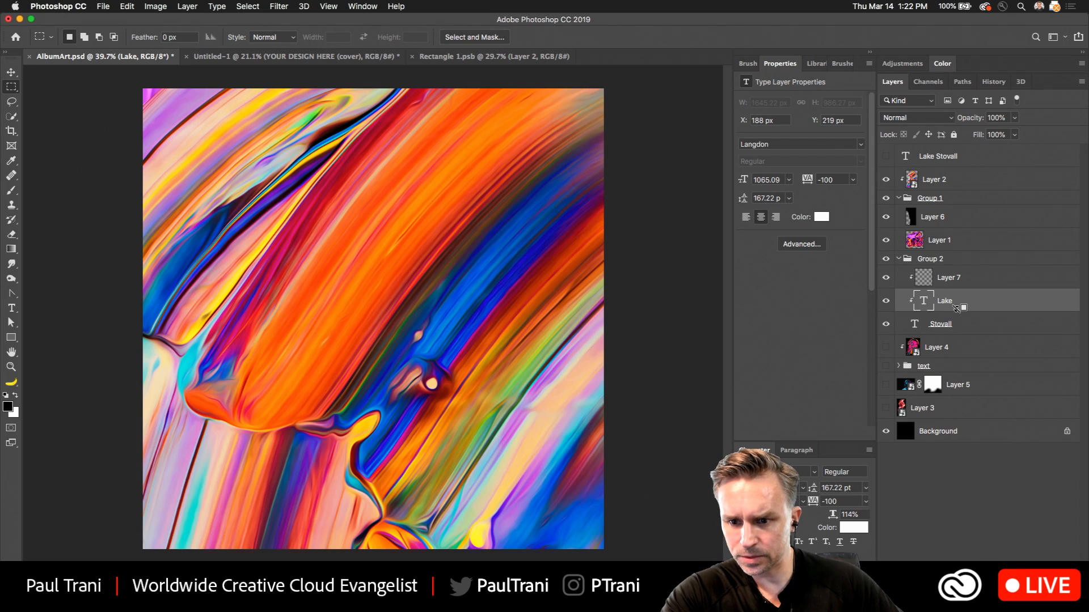
pyautogui.keyDown('alt'); pyautogui.click(958, 307); pyautogui.keyUp('alt')
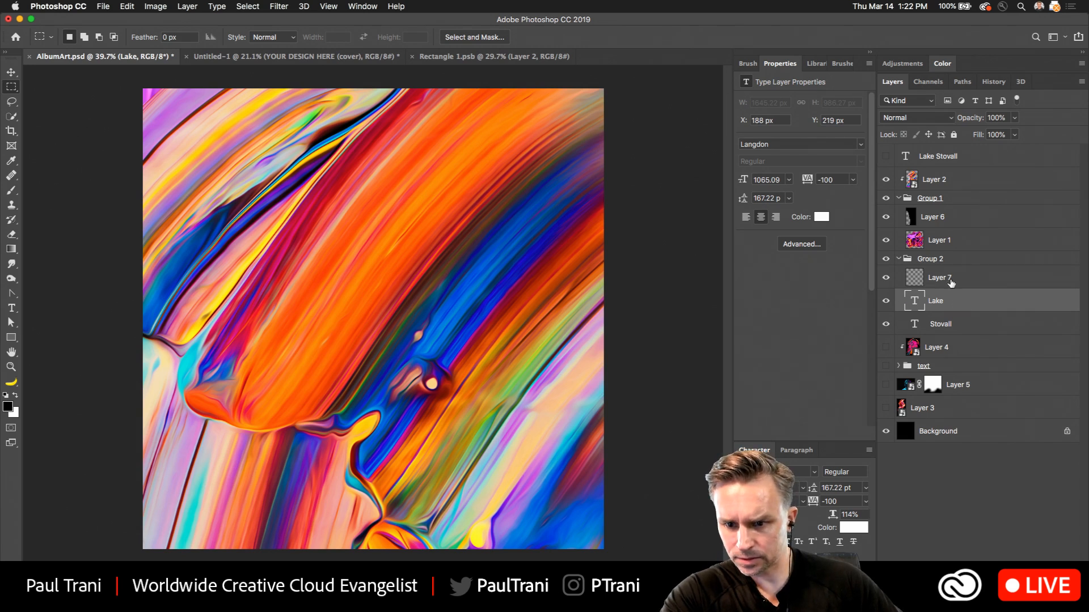
pyautogui.click(930, 280)
pyautogui.moveTo(939, 303); pyautogui.dragTo(951, 229)
pyautogui.click(899, 199)
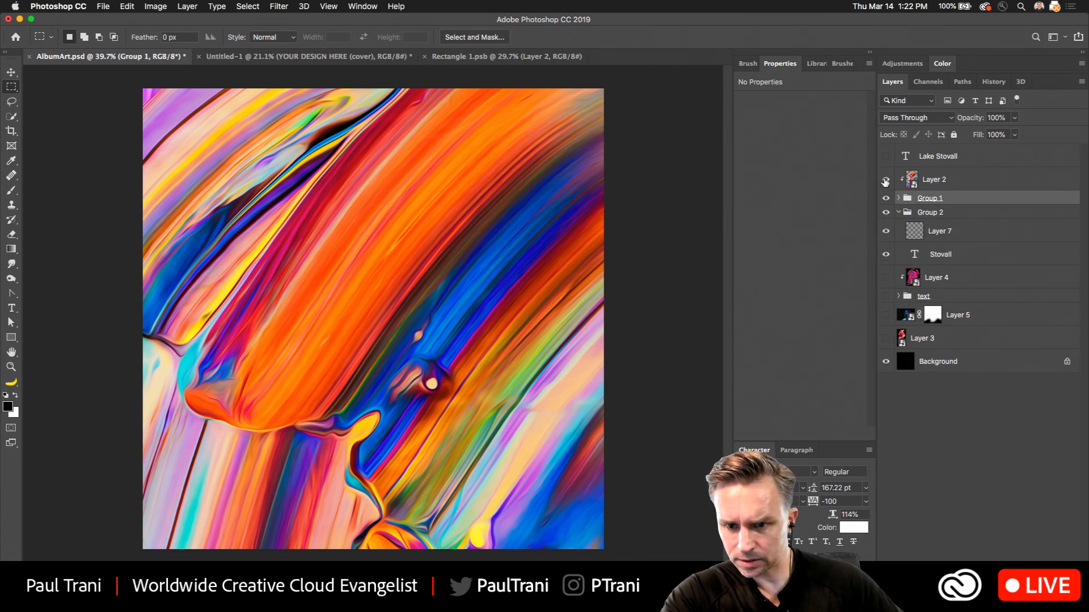
# Release Layer 2 from its clipping to Group 1 and clip it to the group again.
pyautogui.click(885, 180)
pyautogui.click(886, 180)
pyautogui.click(937, 182)
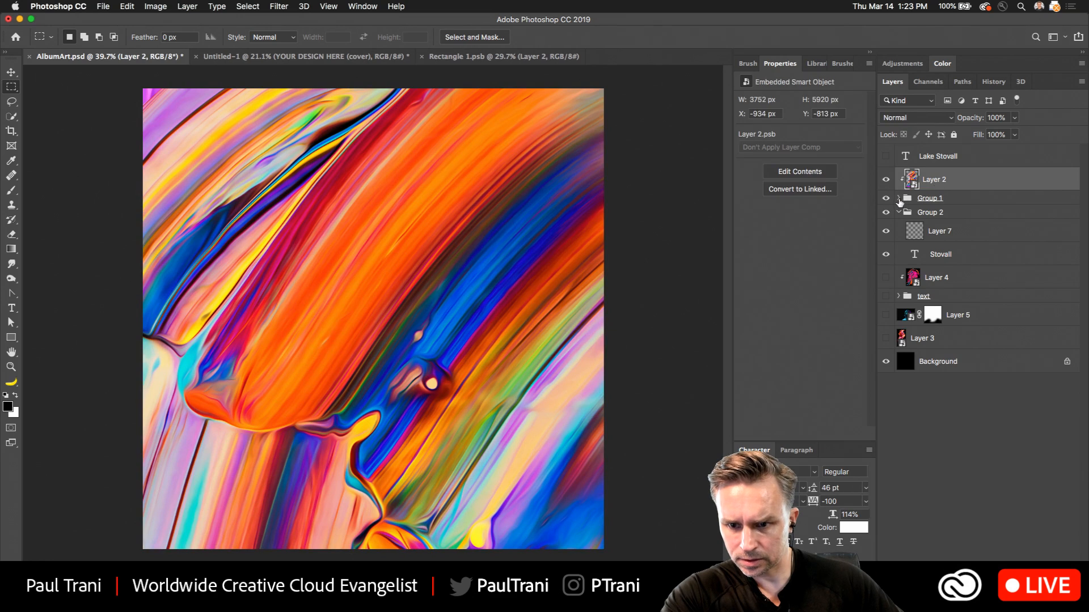
pyautogui.click(898, 198)
pyautogui.click(934, 228)
pyautogui.click(935, 237)
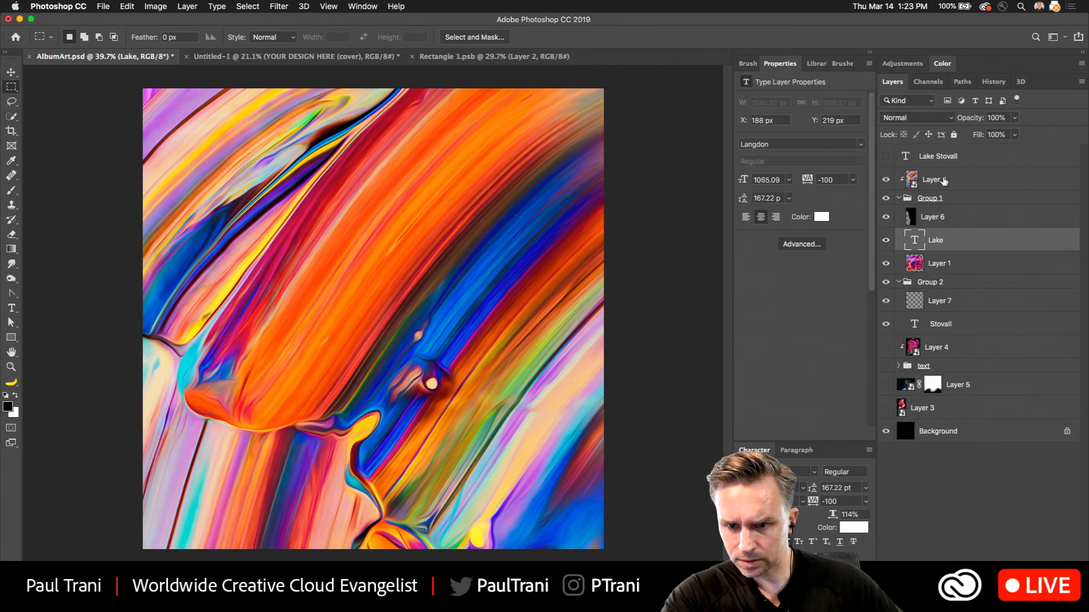
pyautogui.click(944, 180)
pyautogui.keyDown('alt'); pyautogui.click(957, 188); pyautogui.keyUp('alt')
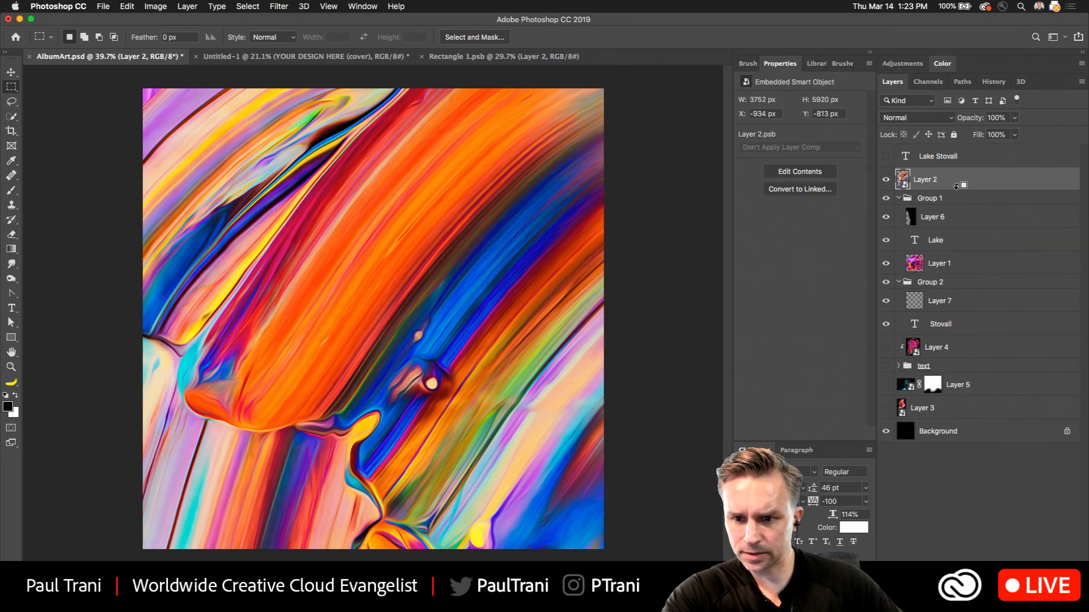
pyautogui.keyDown('alt'); pyautogui.click(956, 185); pyautogui.keyUp('alt')
# Move Layer 1 out of Group 1 to directly above Group 2 and clip its texture to Group 2.
pyautogui.click(934, 241)
pyautogui.moveTo(933, 263); pyautogui.dragTo(887, 279)
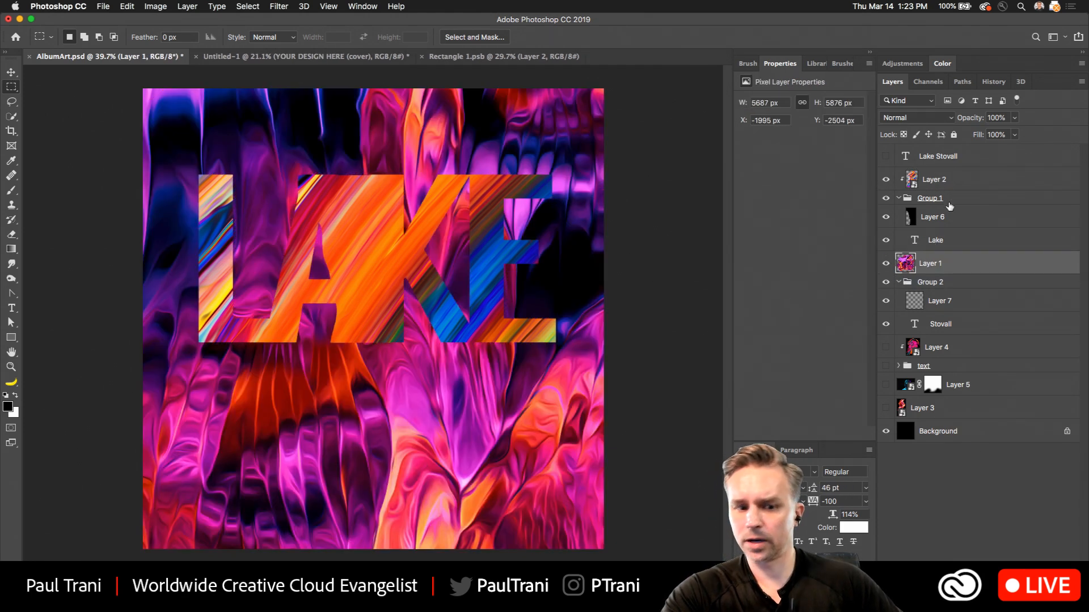
pyautogui.click(927, 197)
pyautogui.click(886, 263)
pyautogui.click(944, 285)
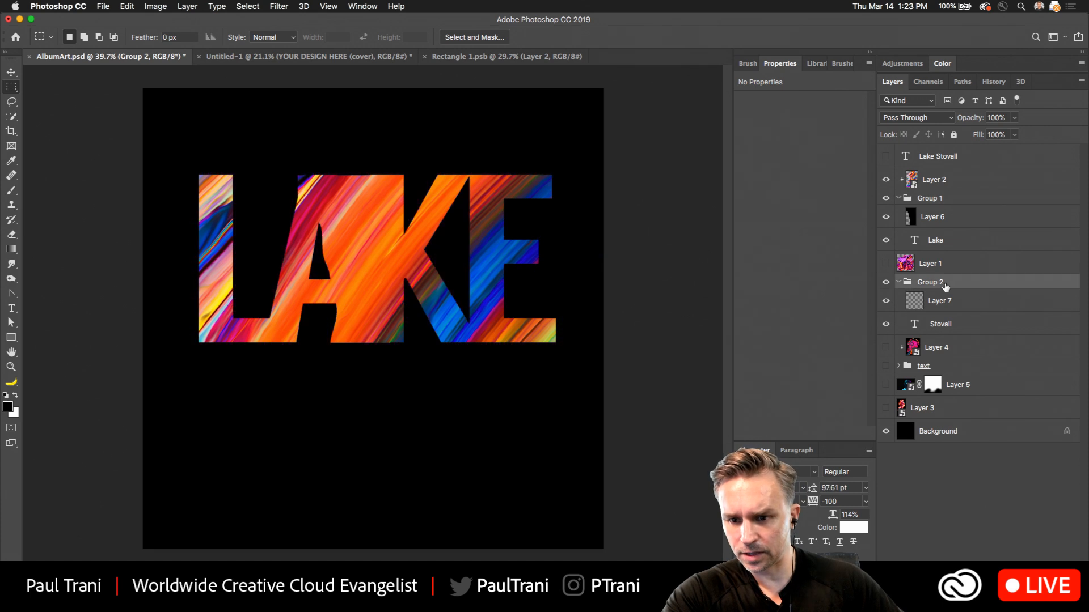
pyautogui.click(886, 264)
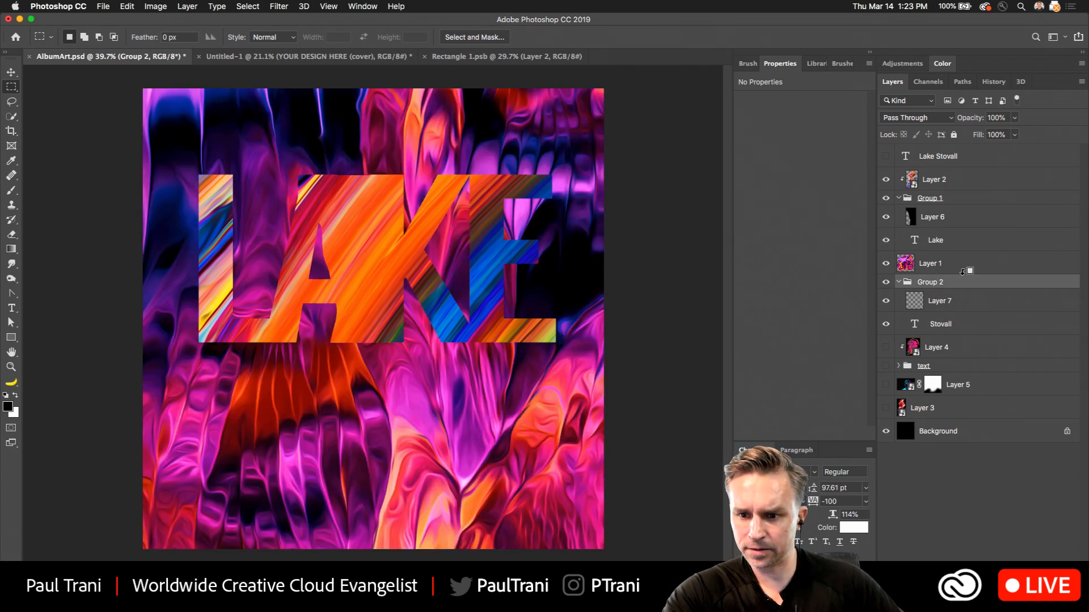
pyautogui.keyDown('alt'); pyautogui.click(963, 273); pyautogui.keyUp('alt')
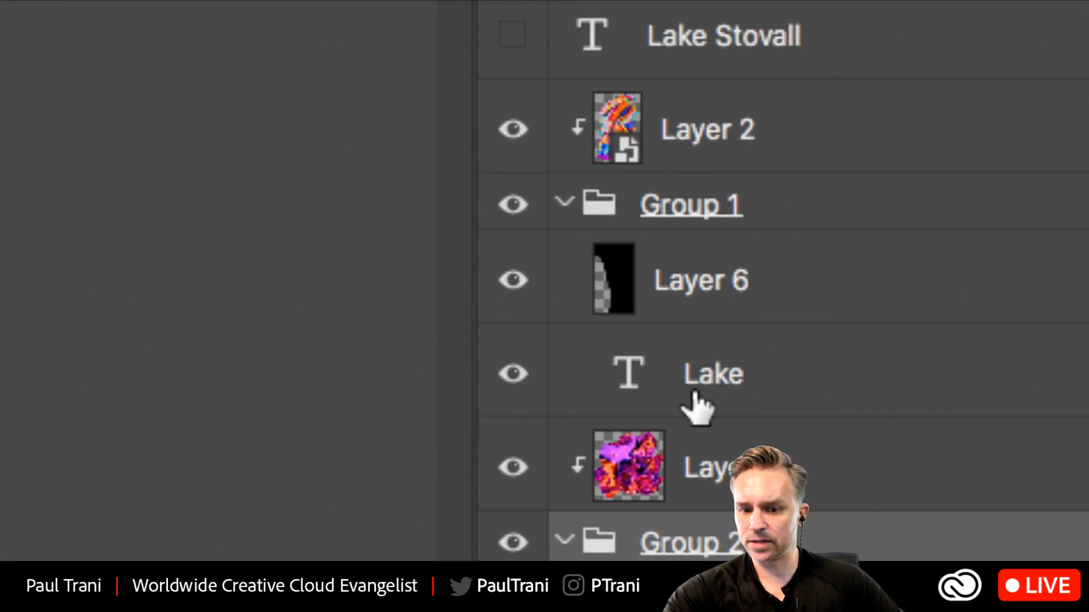
pyautogui.click(566, 203)
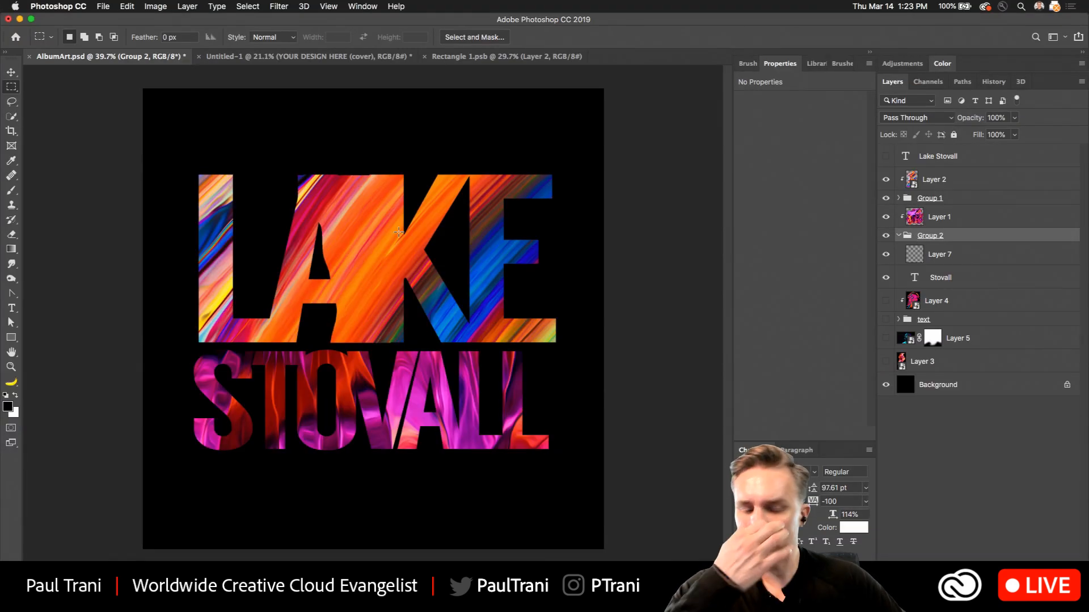
# On Layer 7, fill a lasso selection over the gap between Stovall's V and A with the foreground color at 100% opacity.
pyautogui.click(964, 255)
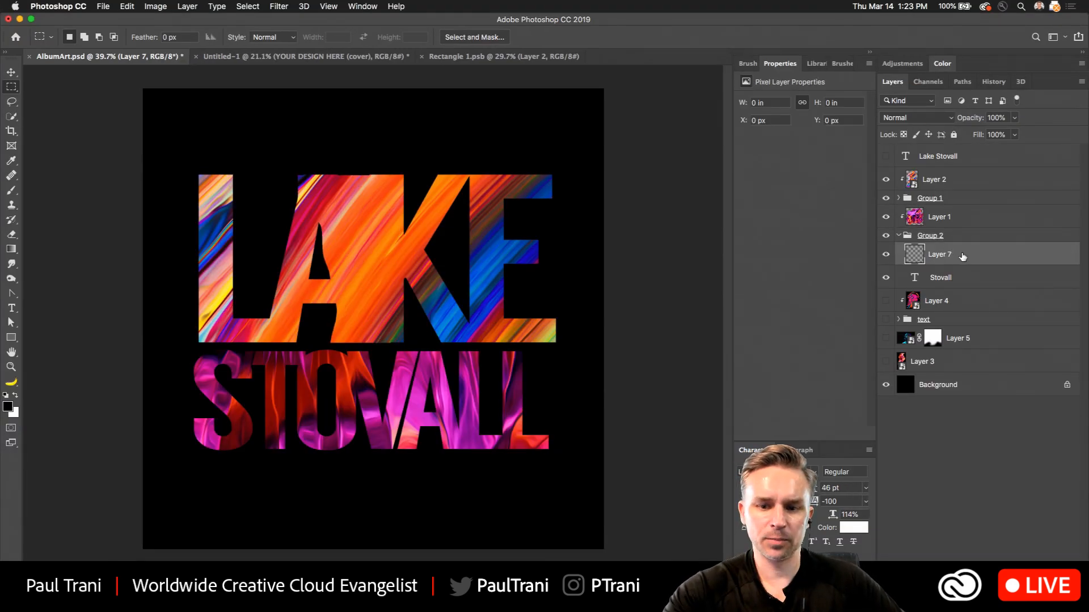
pyautogui.click(11, 102)
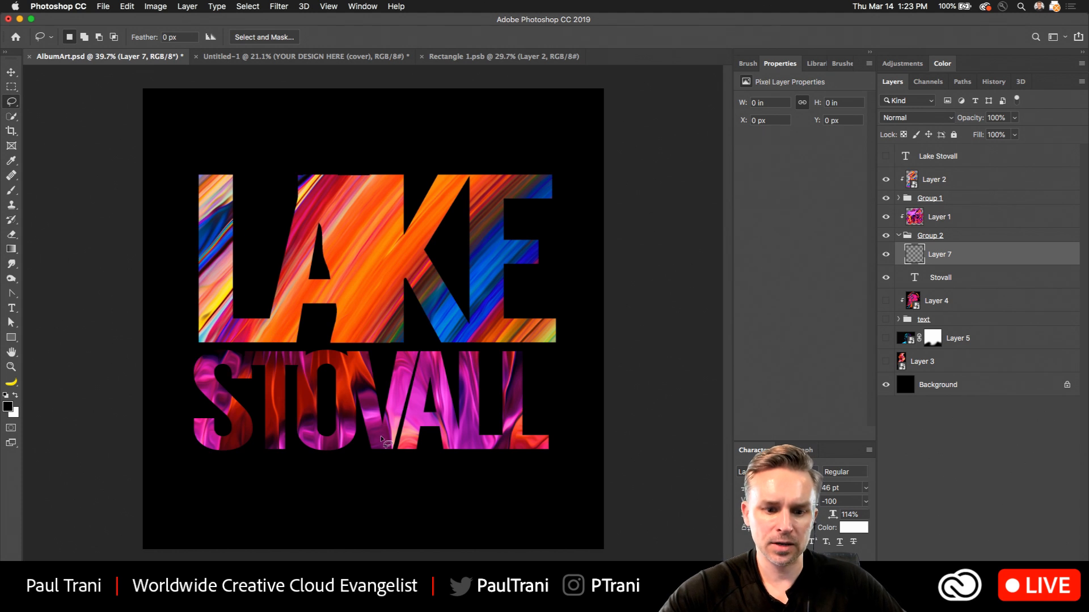
pyautogui.moveTo(390, 444)
pyautogui.mouseDown()
pyautogui.moveTo(413, 351)
pyautogui.moveTo(424, 353)
pyautogui.moveTo(425, 380)
pyautogui.moveTo(391, 449)
pyautogui.mouseUp()
pyautogui.hotkey('shift', 'BackSpace')
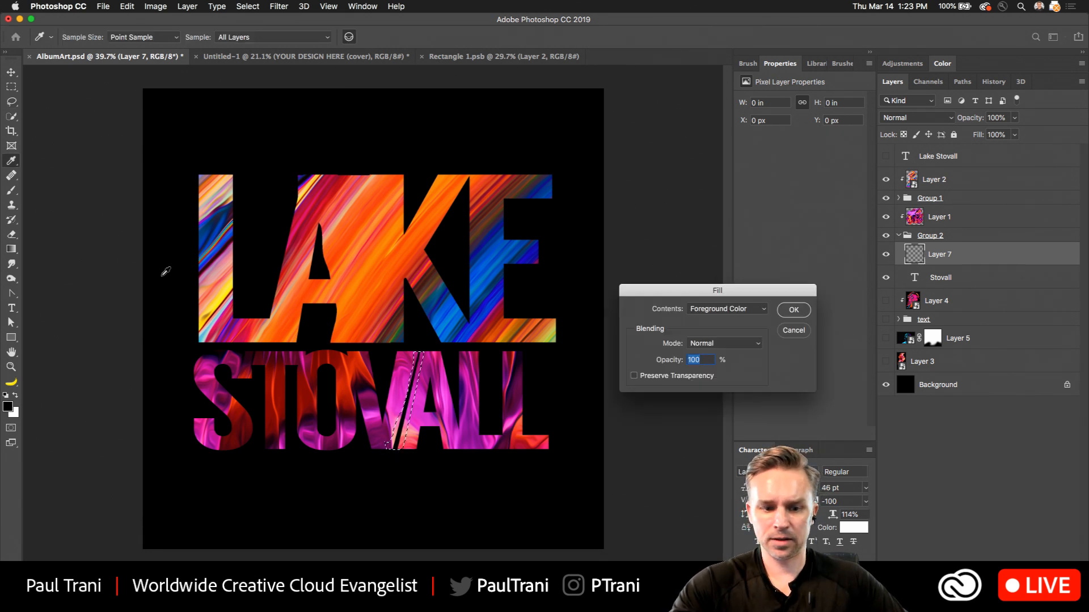
pyautogui.press('Return')
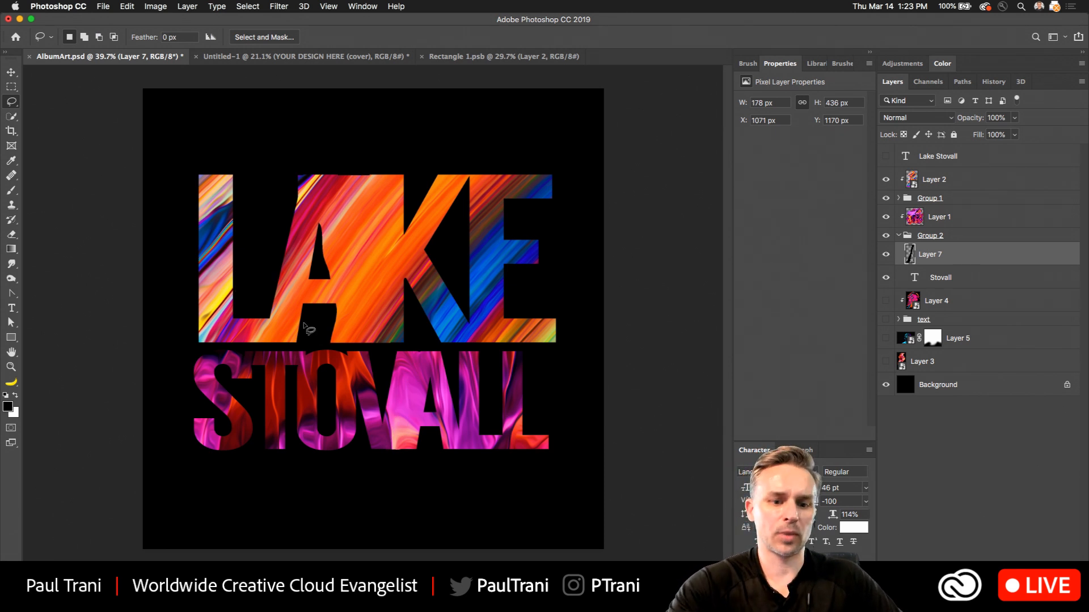
# Fill the notches around the top of Stovall's O on Layer 7 using a rectangular selection and the foreground color, then deselect.
pyautogui.press('super+plus')
pyautogui.press('super+plus')
pyautogui.moveTo(208, 388); pyautogui.dragTo(268, 339)
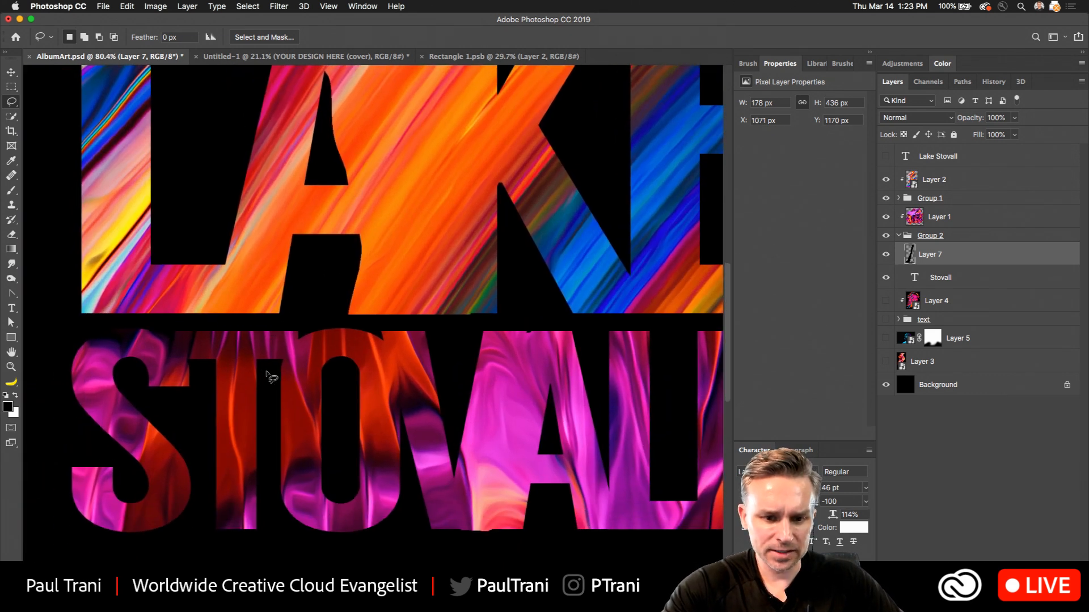
pyautogui.press('super+plus')
pyautogui.press('m')
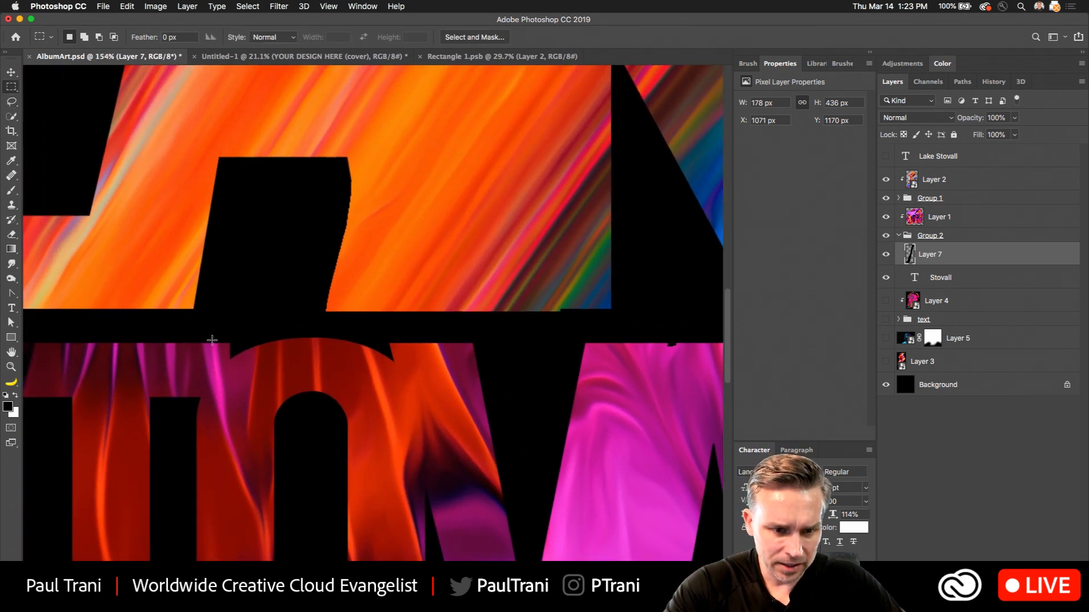
pyautogui.moveTo(215, 343); pyautogui.dragTo(419, 382)
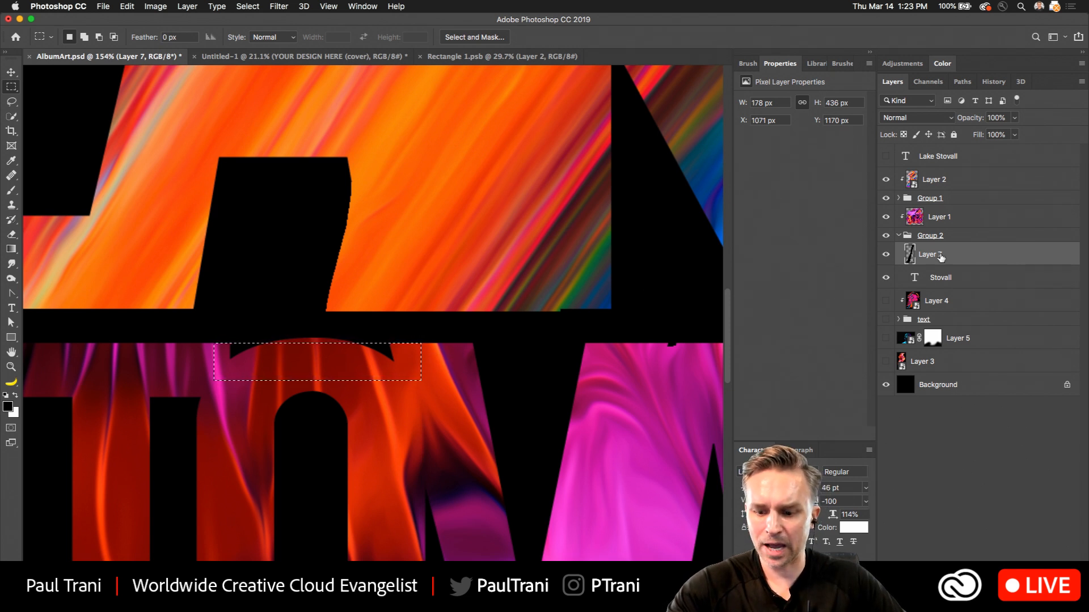
pyautogui.hotkey('shift', 'BackSpace')
pyautogui.press('Return')
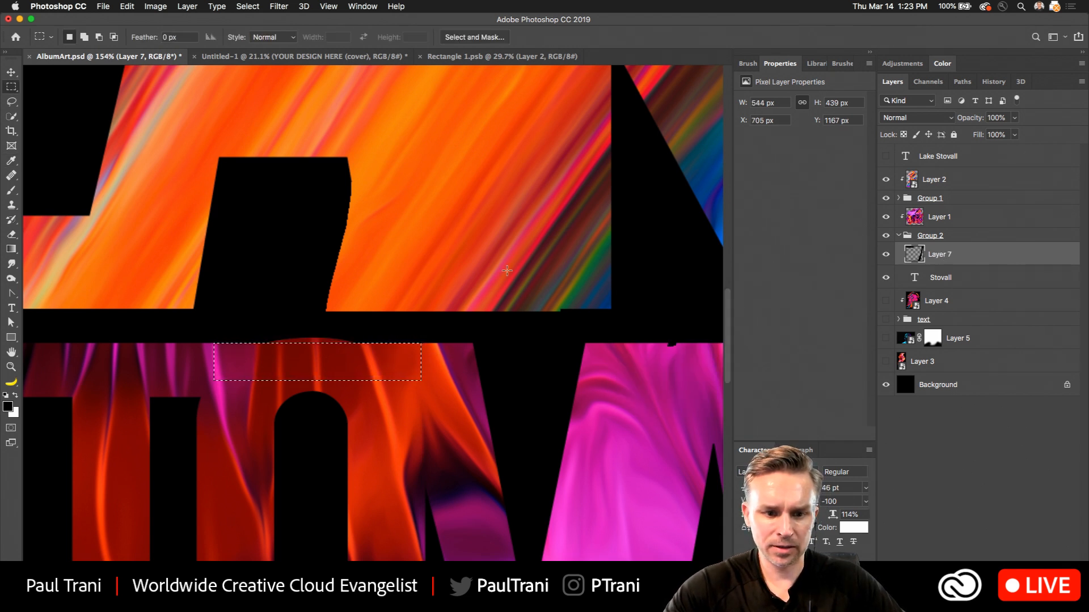
pyautogui.click(913, 219)
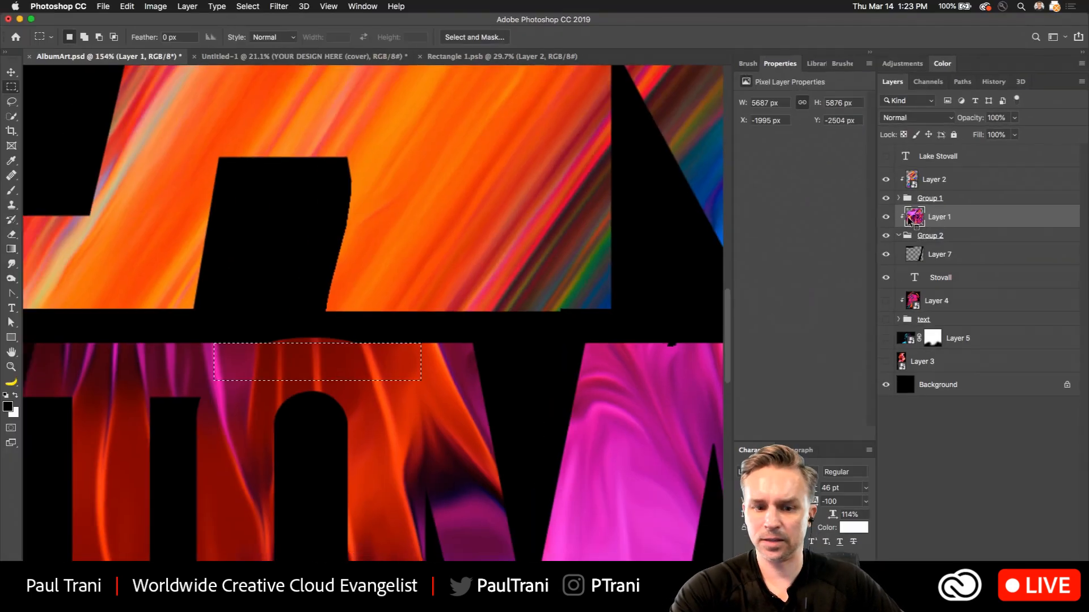
pyautogui.press('super+d')
pyautogui.press('super+minus')
pyautogui.press('super+minus')
pyautogui.press('super+minus')
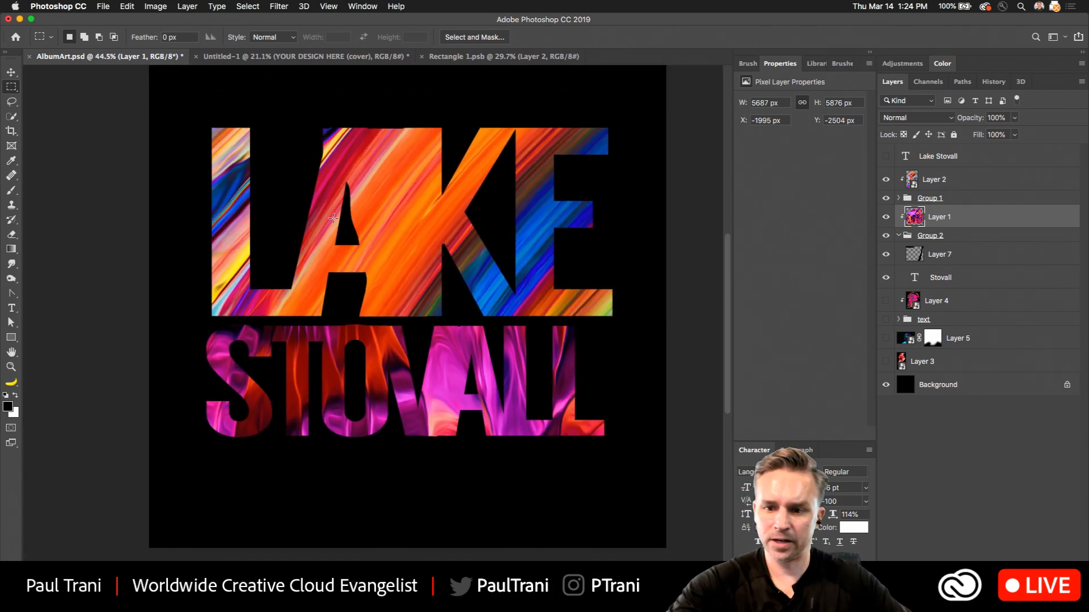
# Nudge Layer 7 and the Stovall text together upward until they meet the bottom of the Lake letters.
pyautogui.click(948, 279)
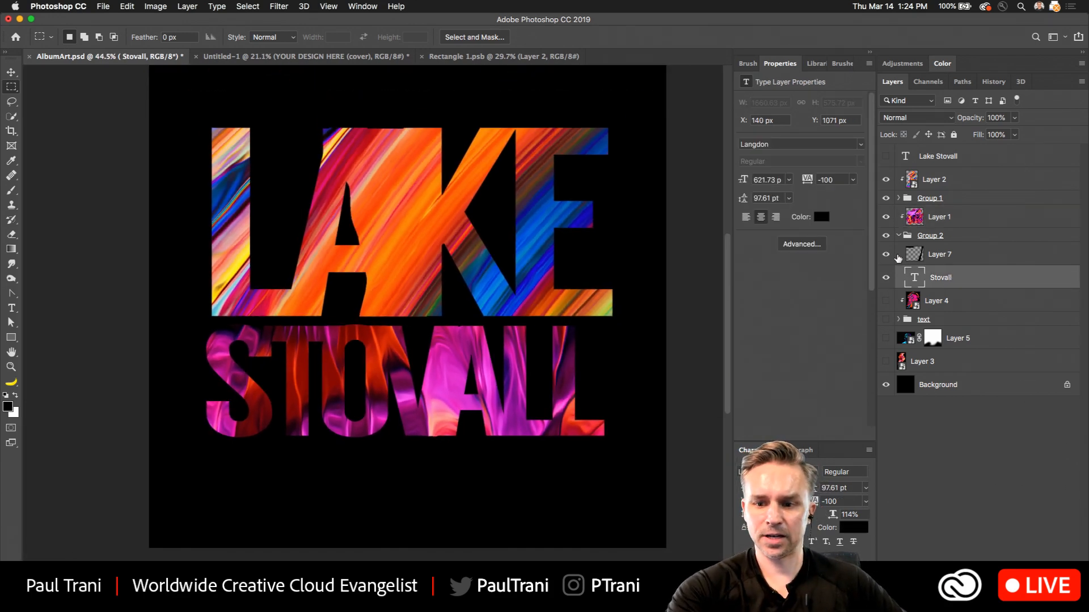
pyautogui.keyDown('shift'); pyautogui.click(899, 256); pyautogui.keyUp('shift')
pyautogui.press('v')
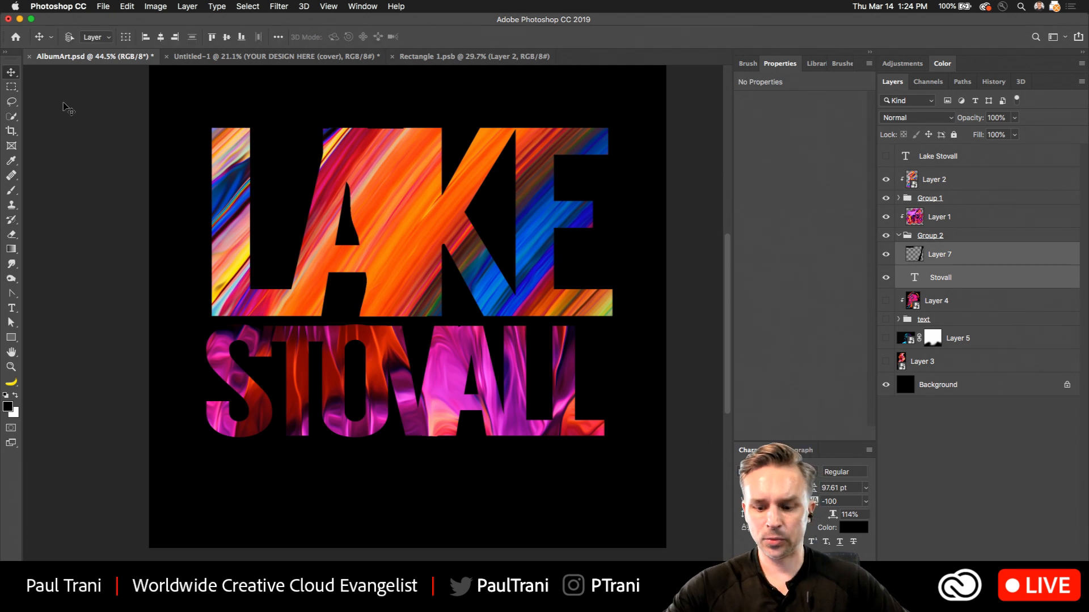
pyautogui.hotkey('shift', 'Up')
pyautogui.hotkey('shift', 'Up')
pyautogui.hotkey('shift', 'Up')
pyautogui.hotkey('shift', 'Up')
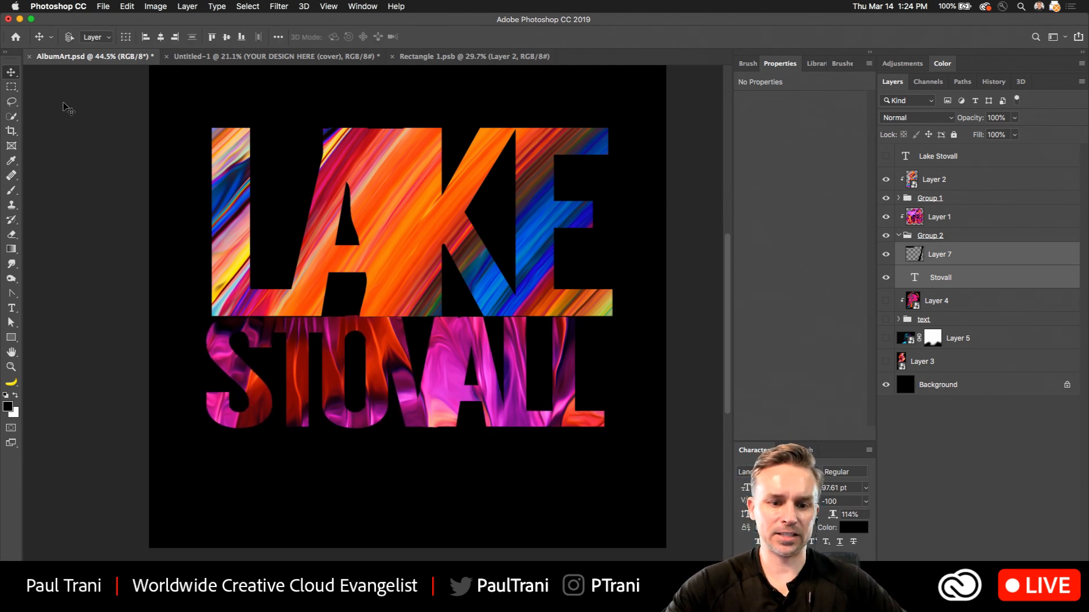
pyautogui.hotkey('shift', 'Up')
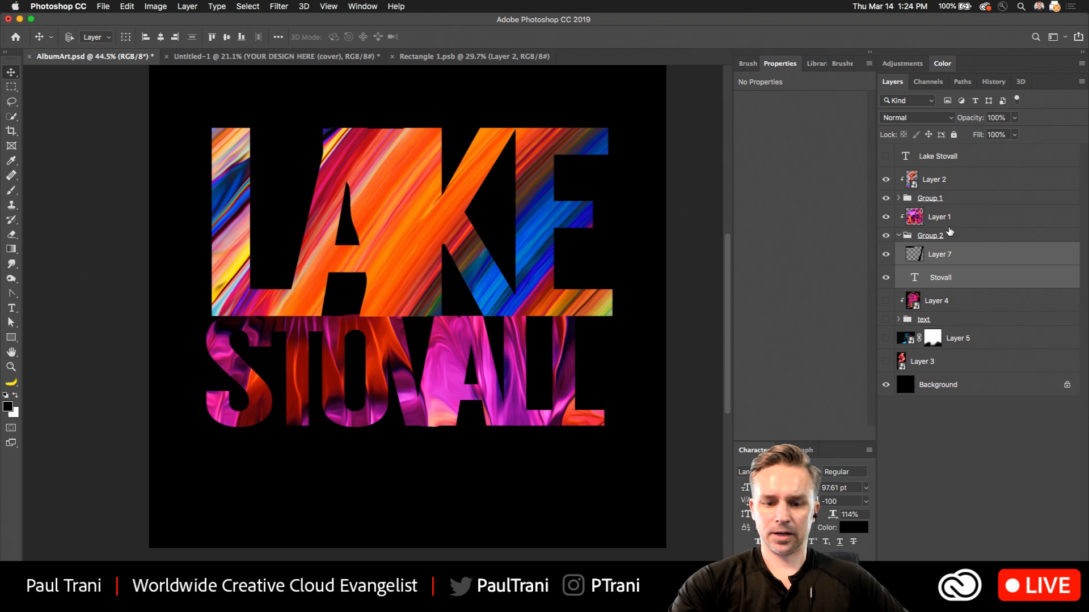
# Scale Layer 7 and the Stovall text up together so their right edge lines up with the Lake word.
pyautogui.press('super+t')
pyautogui.moveTo(605, 432); pyautogui.dragTo(613, 433)
pyautogui.press('Return')
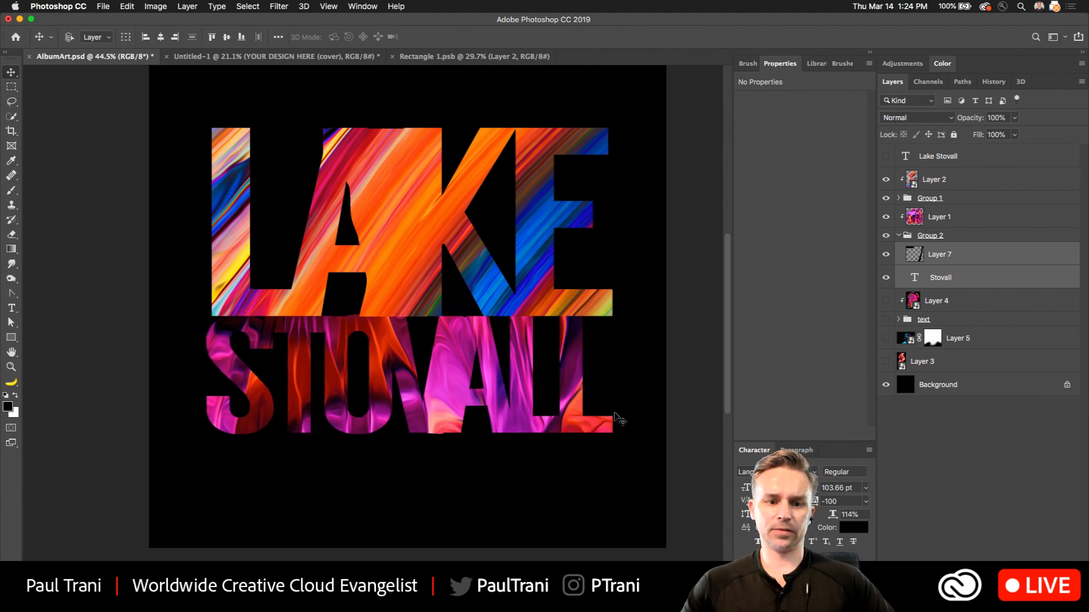
# Show Layer 3 and move its paint texture down to the bottom of the canvas below the title.
pyautogui.click(886, 361)
pyautogui.click(922, 361)
pyautogui.moveTo(215, 334)
pyautogui.mouseDown()
pyautogui.moveTo(226, 482)
pyautogui.moveTo(217, 532)
pyautogui.moveTo(278, 458)
pyautogui.moveTo(272, 382)
pyautogui.moveTo(283, 448)
pyautogui.moveTo(317, 493)
pyautogui.mouseUp()
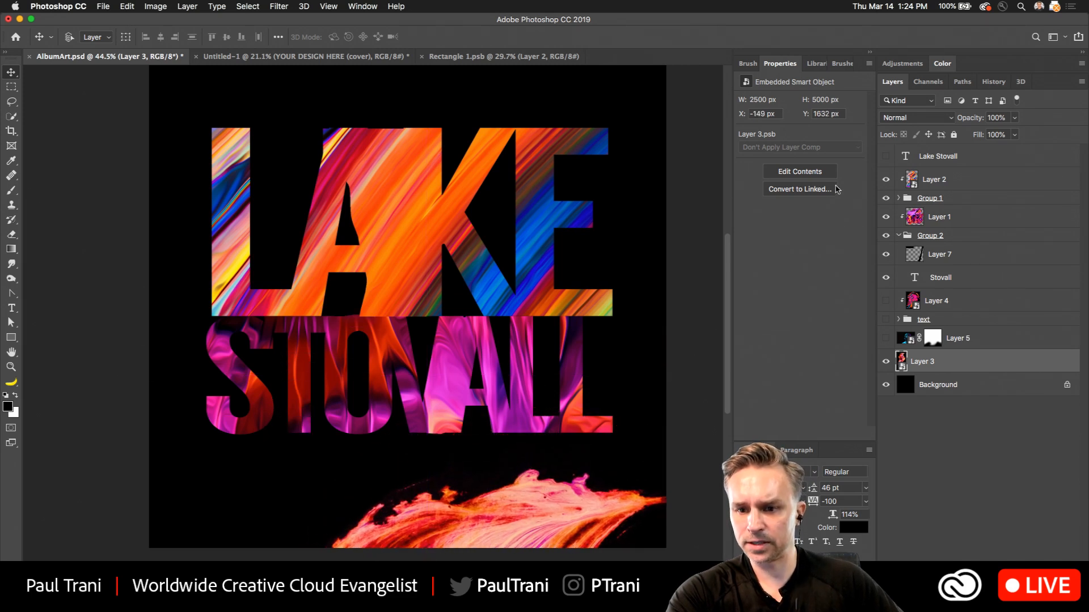
# Duplicate the Layer 2 paint texture to an unclipped layer directly above the original.
pyautogui.click(952, 181)
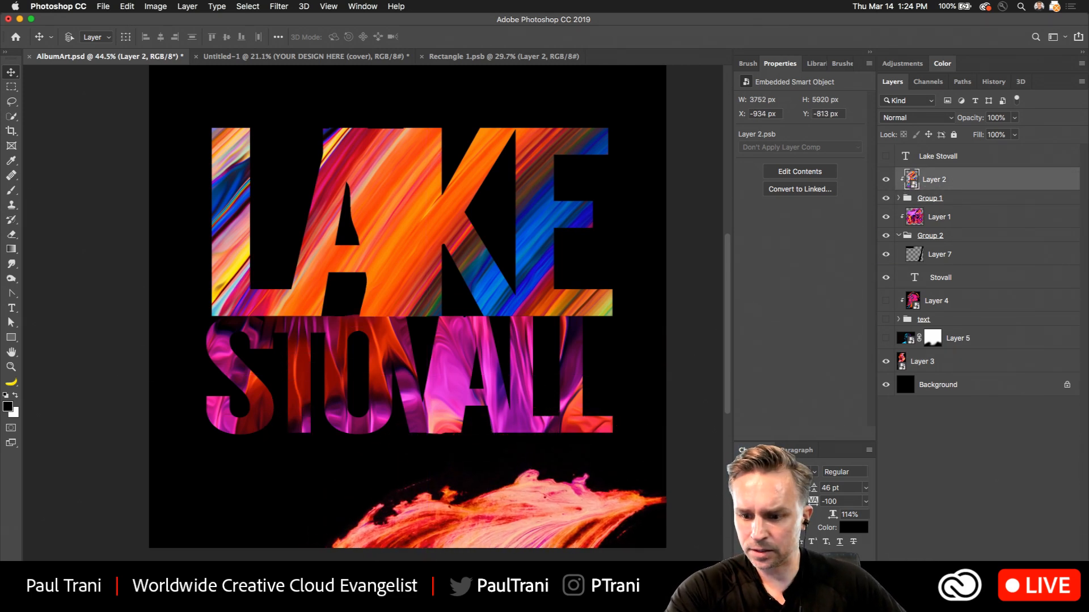
pyautogui.moveTo(952, 180); pyautogui.dragTo(1038, 569)
pyautogui.keyDown('alt'); pyautogui.click(958, 190); pyautogui.keyUp('alt')
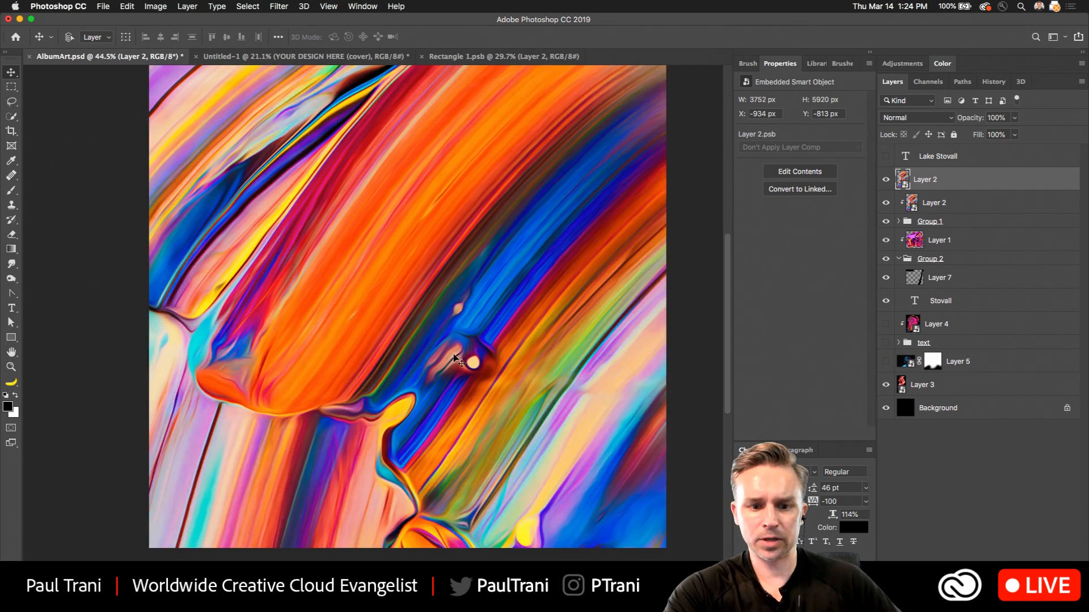
# Shift the unclipped Layer 2 copy so its paint only runs along the canvas's left edge, and hide Layer 3.
pyautogui.moveTo(455, 359)
pyautogui.mouseDown()
pyautogui.moveTo(340, 102)
pyautogui.moveTo(131, 159)
pyautogui.moveTo(264, 285)
pyautogui.moveTo(117, 268)
pyautogui.moveTo(159, 287)
pyautogui.mouseUp()
pyautogui.moveTo(489, 514); pyautogui.dragTo(528, 499)
pyautogui.click(886, 385)
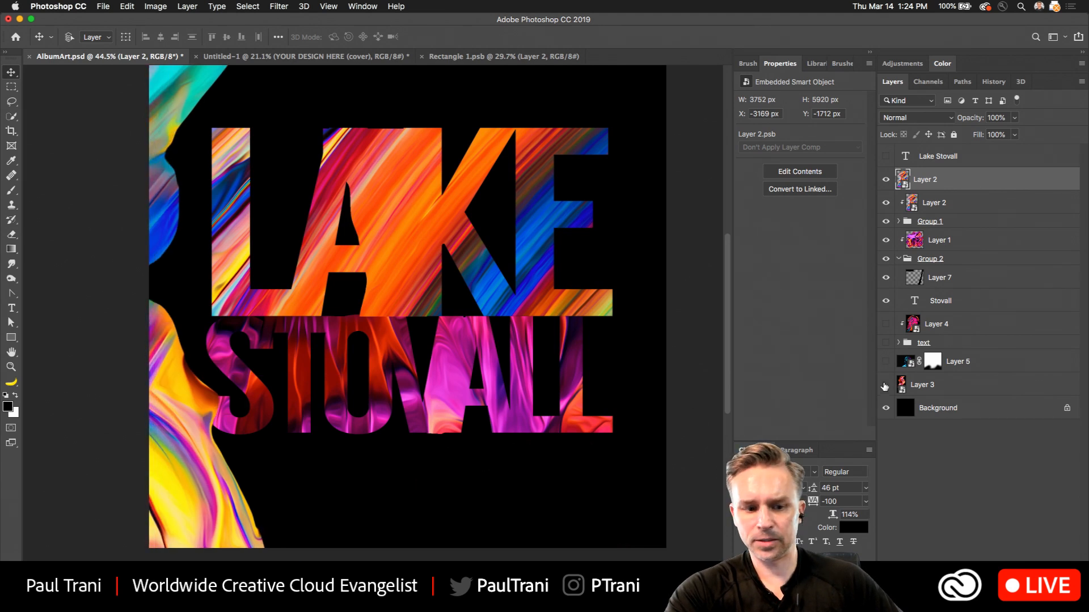
# Rotate the unclipped Layer 2 copy 90° clockwise and move its paint along the bottom of the canvas beneath the title.
pyautogui.press('super+t')
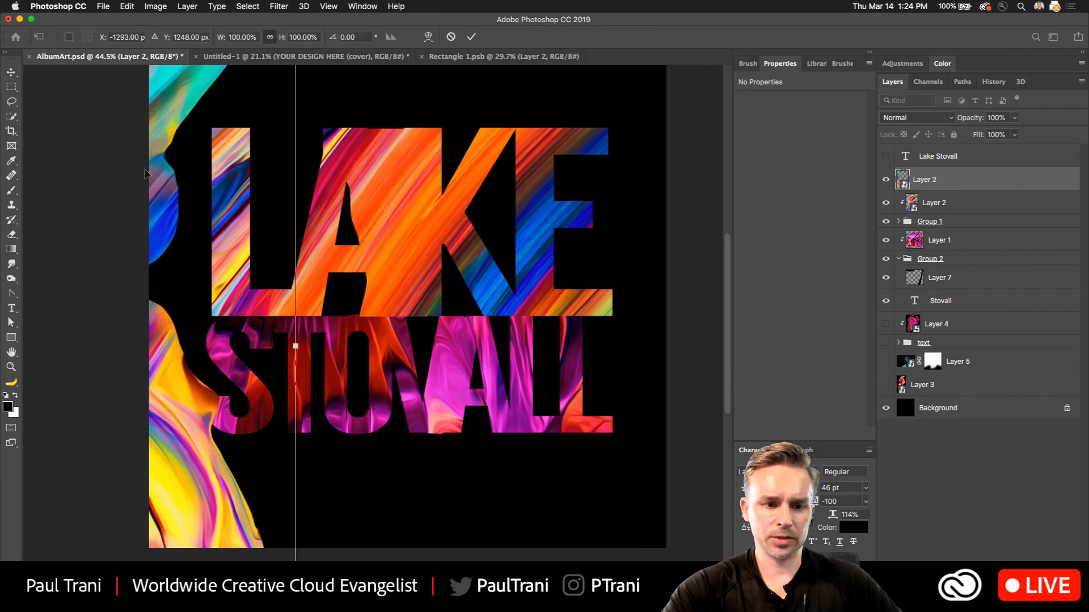
pyautogui.rightClick(169, 189)
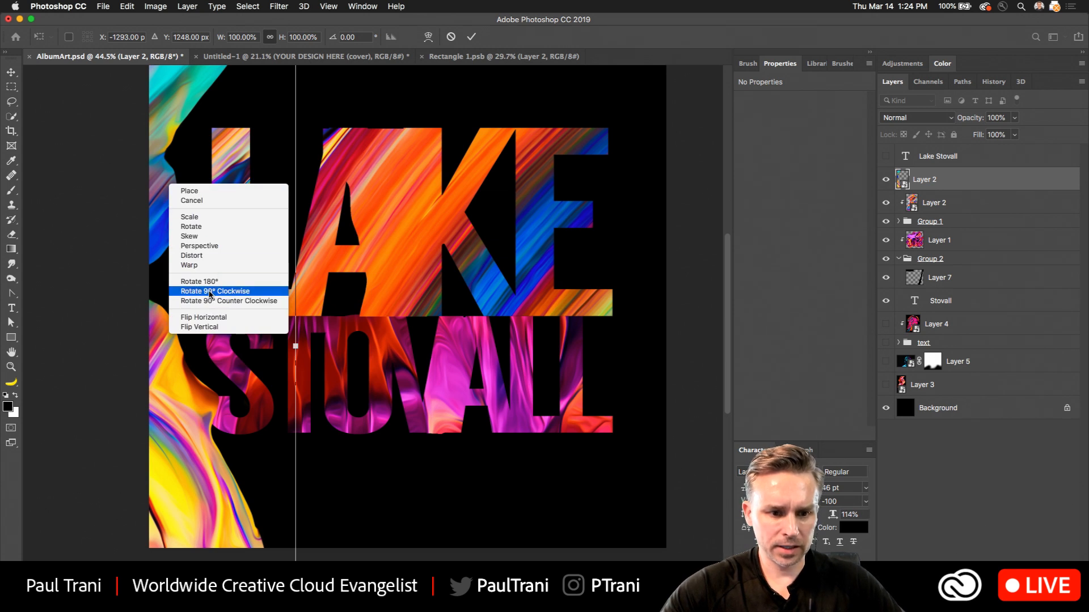
pyautogui.click(209, 292)
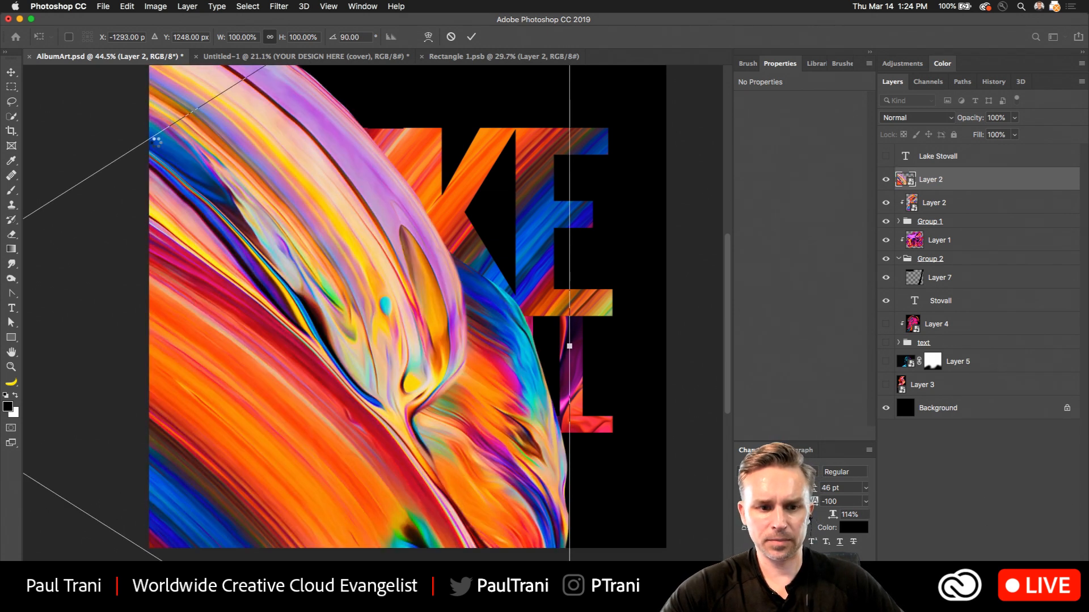
pyautogui.press('Return')
pyautogui.moveTo(156, 141); pyautogui.dragTo(661, 542)
pyautogui.scroll(-3, 443, 298)
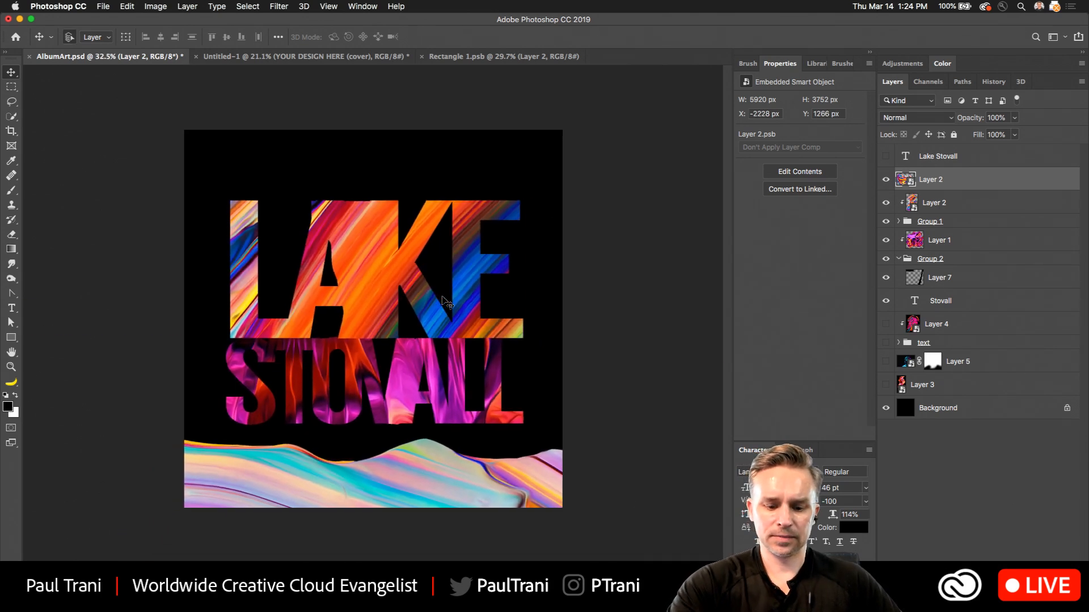
pyautogui.scroll(-2, 471, 290)
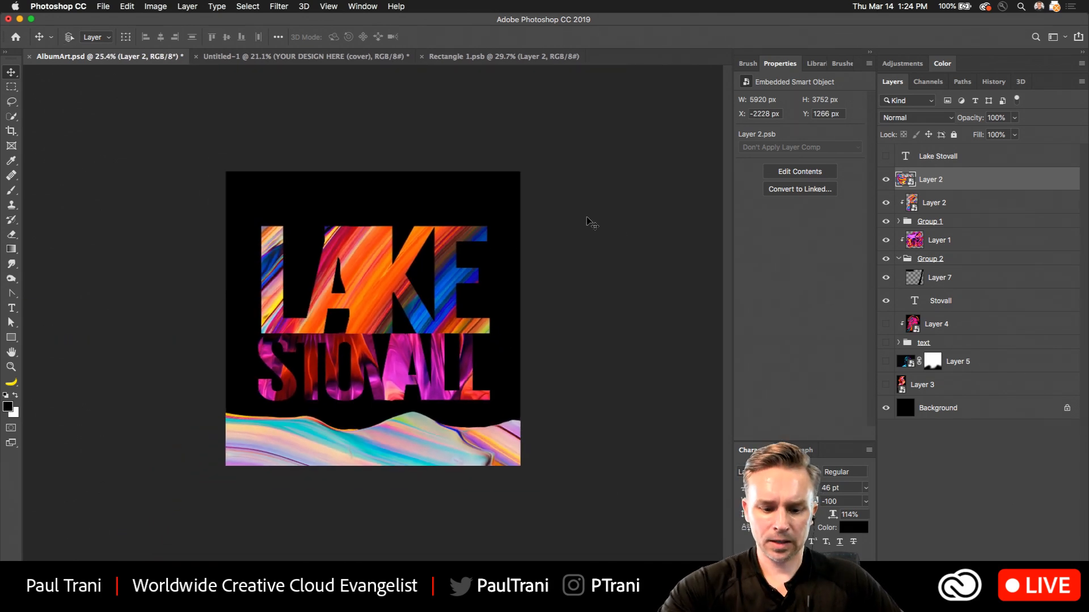
# Reposition the rotated Layer 2 paint in the canvas's lower-left corner and place it directly below Group 2 in the layer order.
pyautogui.hotkey('ctrl', 't')
pyautogui.moveTo(573, 406); pyautogui.dragTo(448, 139)
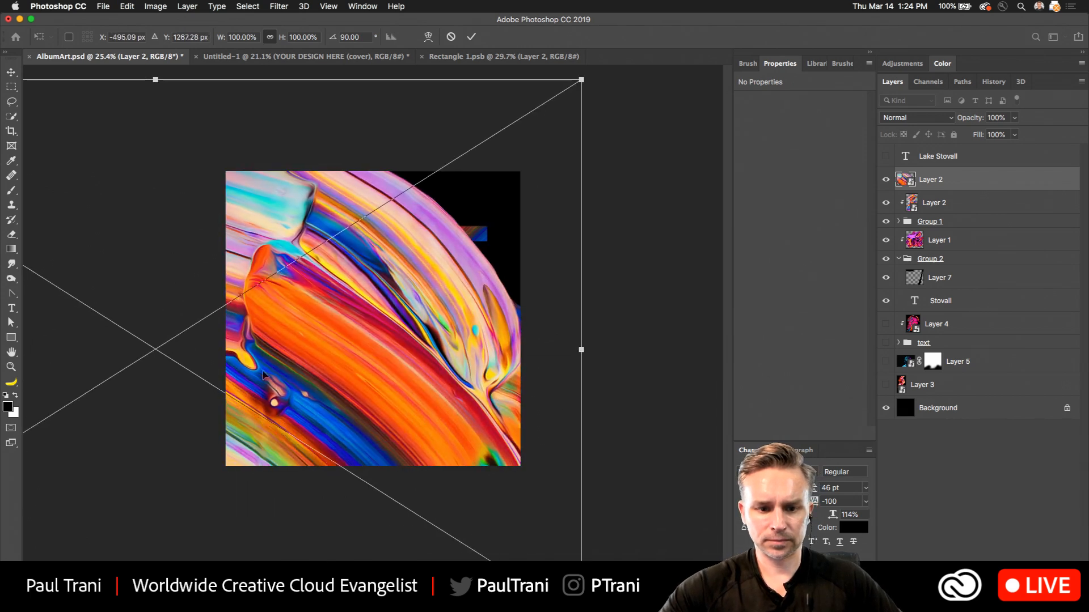
pyautogui.moveTo(287, 415); pyautogui.dragTo(44, 337)
pyautogui.moveTo(285, 257); pyautogui.dragTo(311, 363)
pyautogui.press('Return')
pyautogui.moveTo(969, 186); pyautogui.dragTo(960, 320)
pyautogui.moveTo(223, 314); pyautogui.dragTo(171, 287)
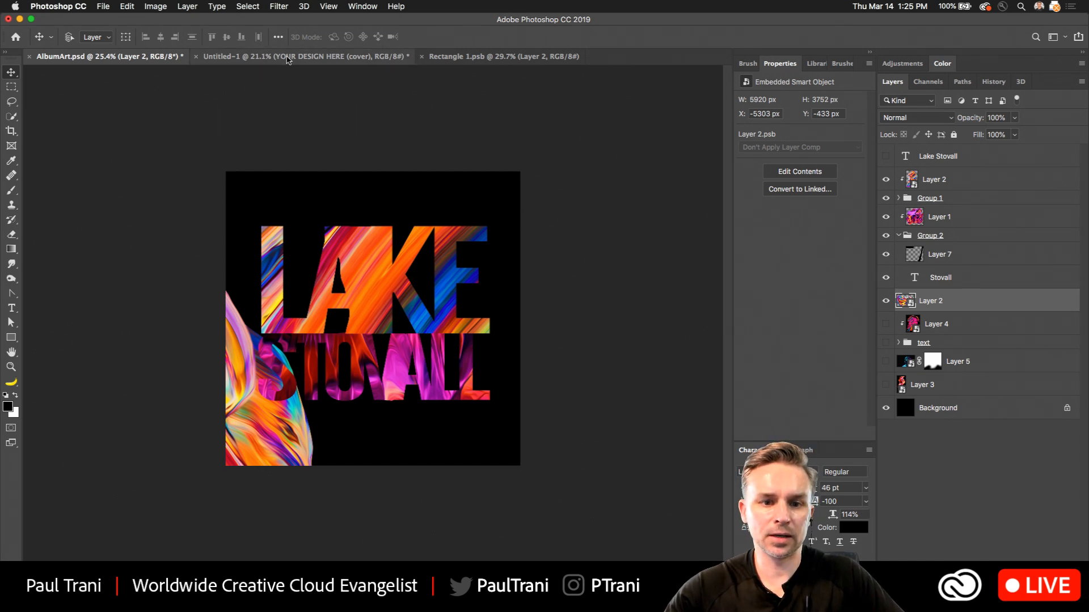
# Review the vinyl mockup document and its Rectangle 1.psb cover artwork, and return to AlbumArt.psd.
pyautogui.click(364, 61)
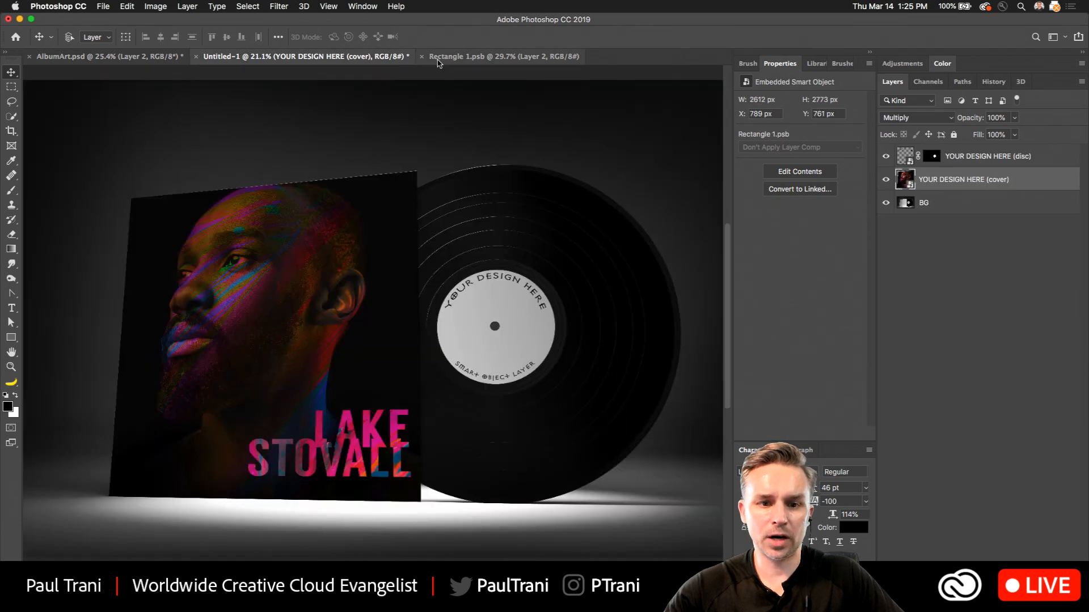
pyautogui.click(442, 60)
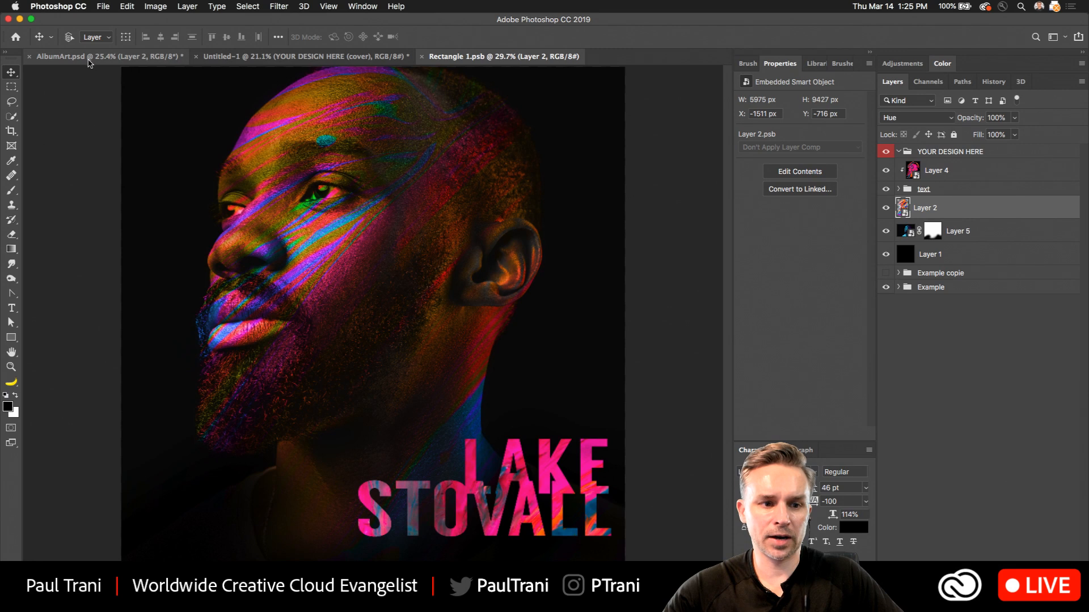
pyautogui.click(88, 61)
# Save the title design as a new Photoshop file named AlbumArt2.psd on the Desktop.
pyautogui.click(103, 6)
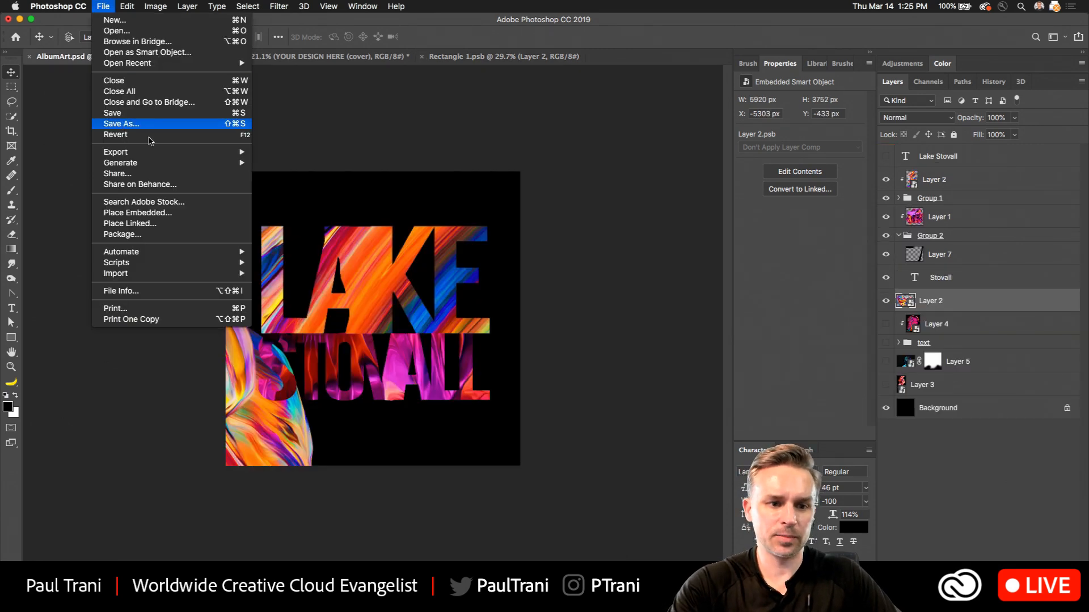
pyautogui.press('Right')
pyautogui.write('2')
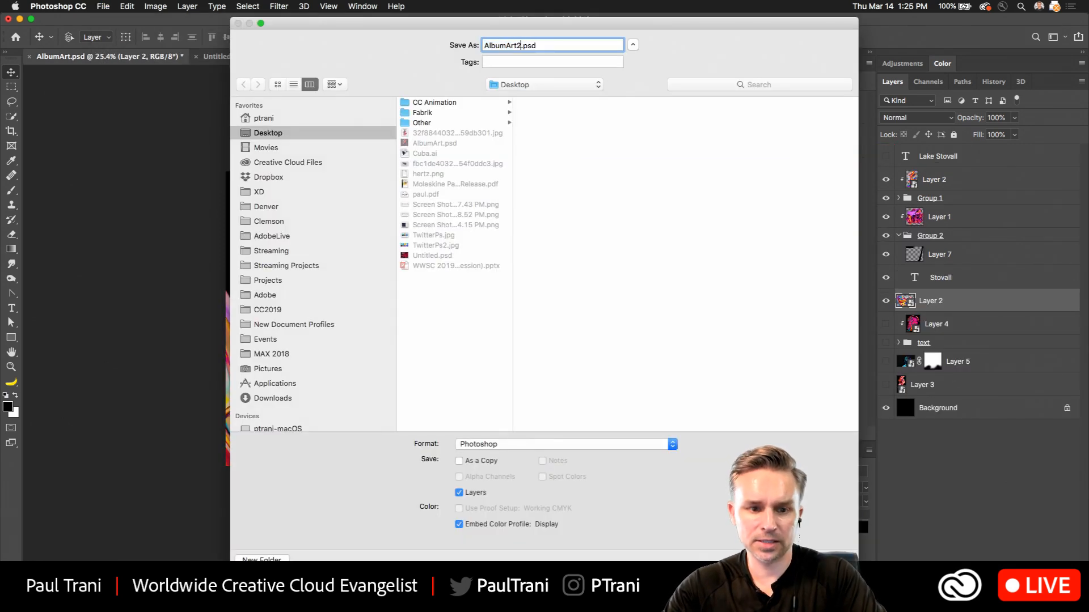
pyautogui.press('Return')
# Switch to Chrome and review the prizes, entry instructions and tutorial steps on the Album Art Design Challenge blog page.
pyautogui.click(563, 595)
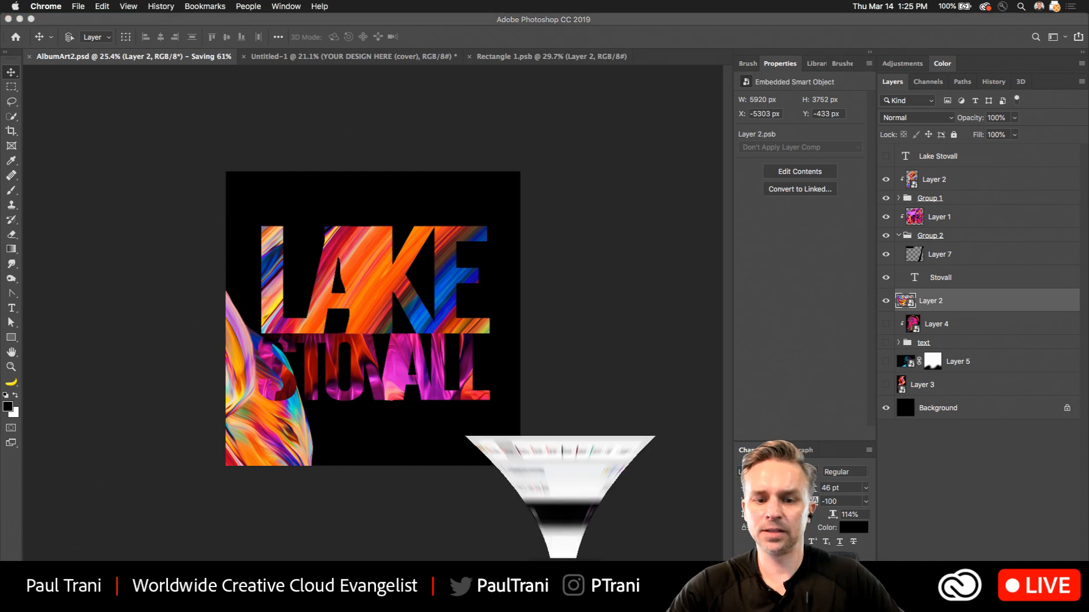
pyautogui.click(90, 27)
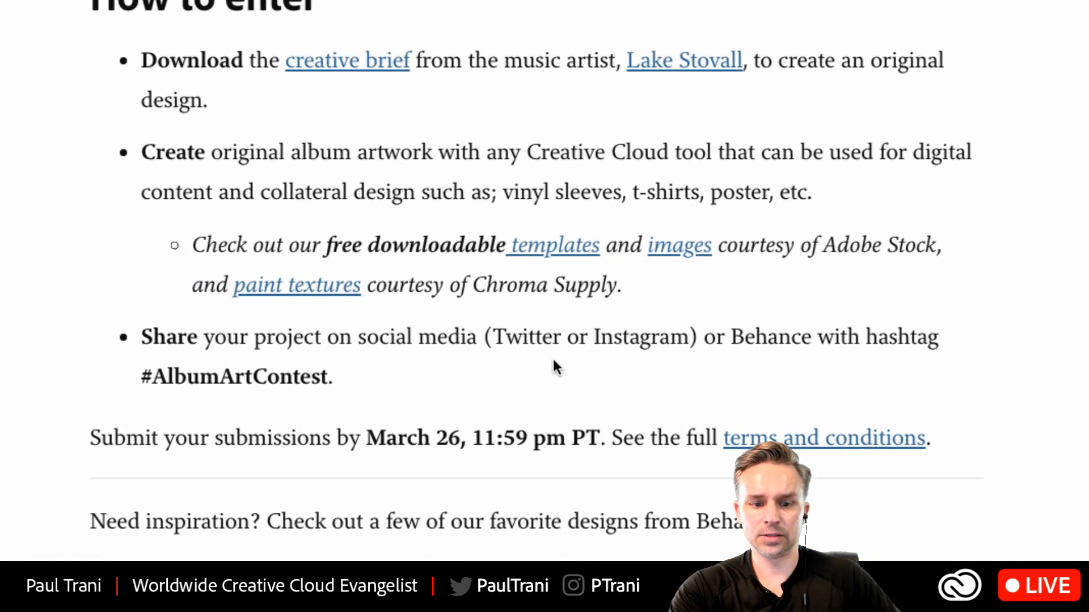
pyautogui.scroll(5, 554, 367)
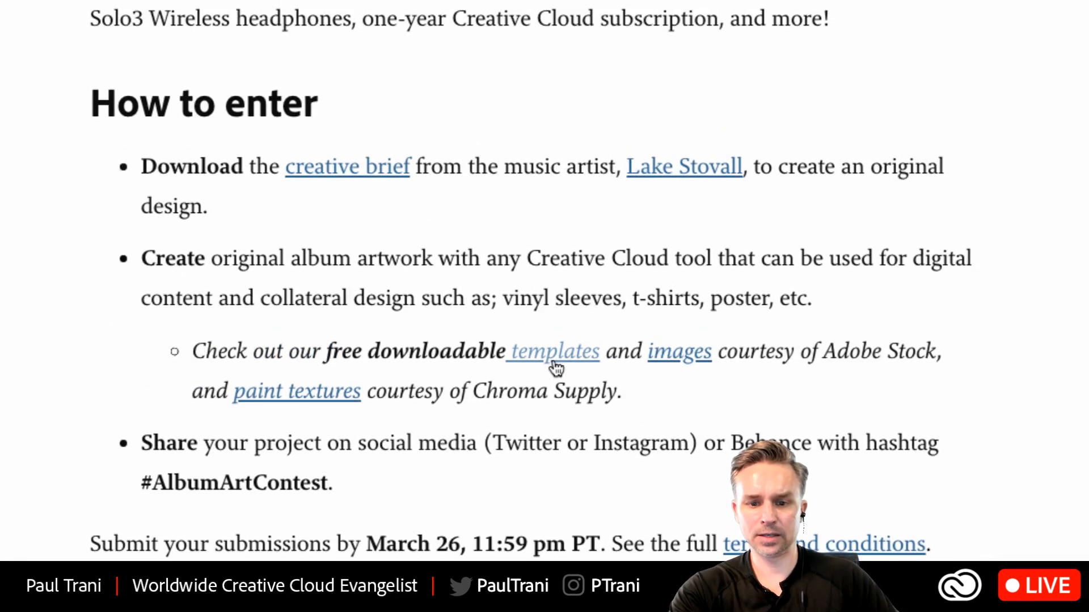
pyautogui.scroll(-3, 554, 367)
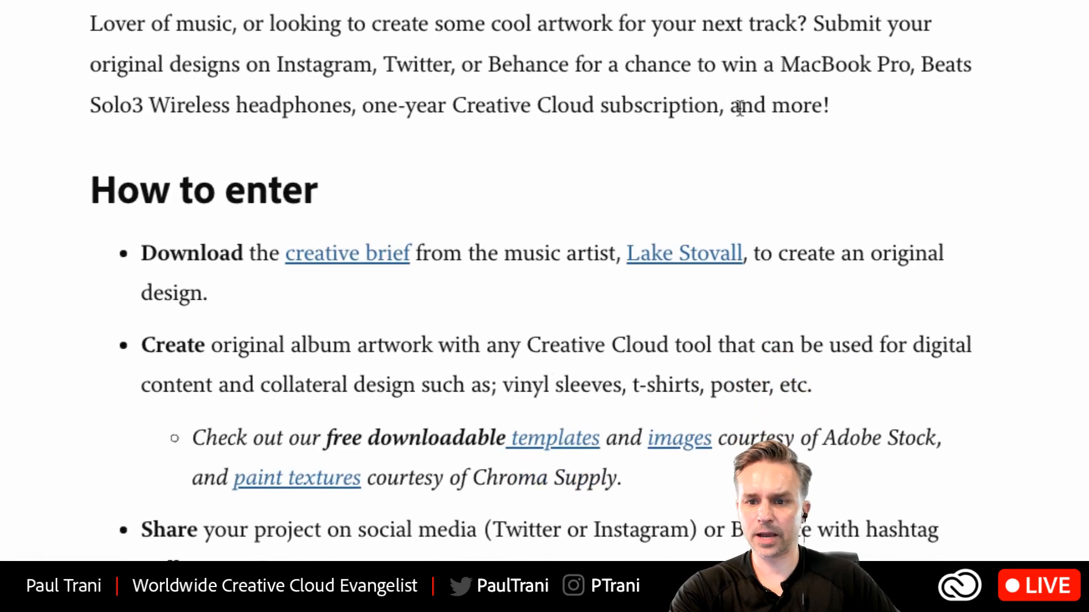
pyautogui.moveTo(786, 64); pyautogui.dragTo(883, 117)
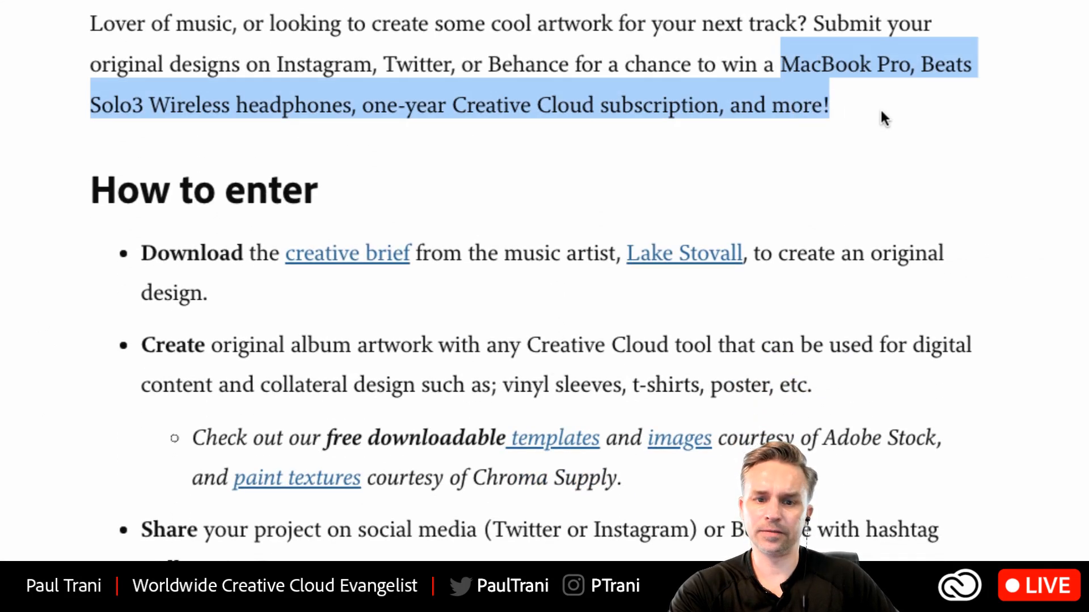
pyautogui.click(532, 137)
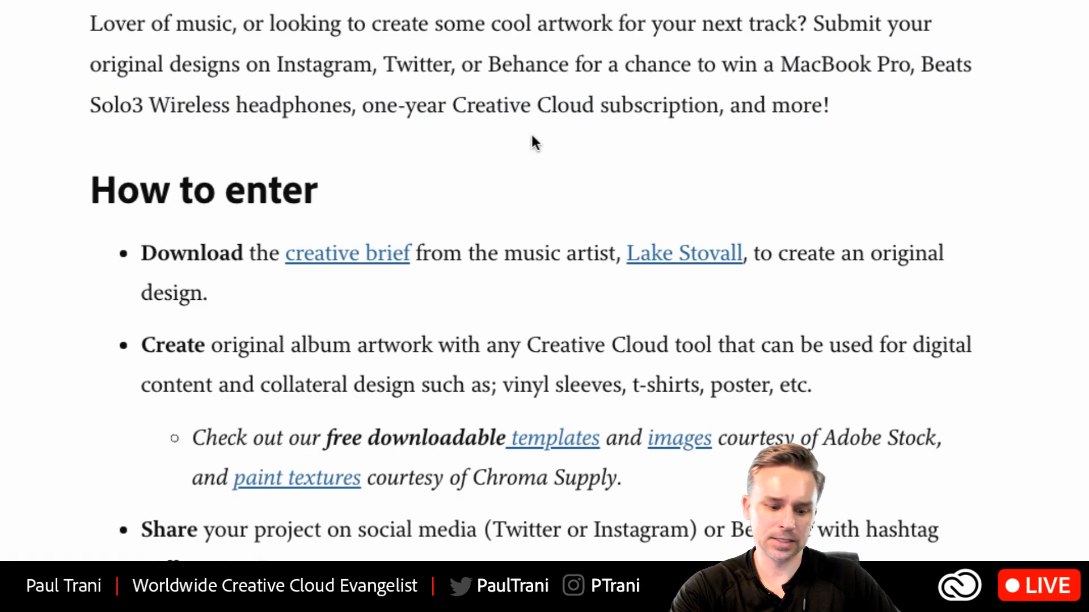
pyautogui.scroll(-15, 522, 151)
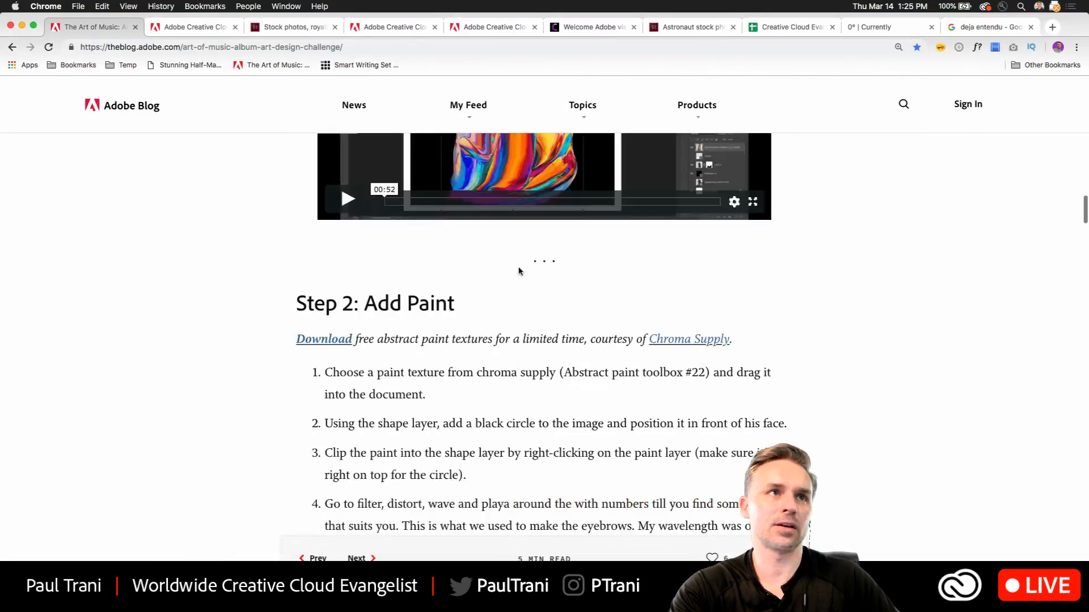
pyautogui.scroll(15, 519, 271)
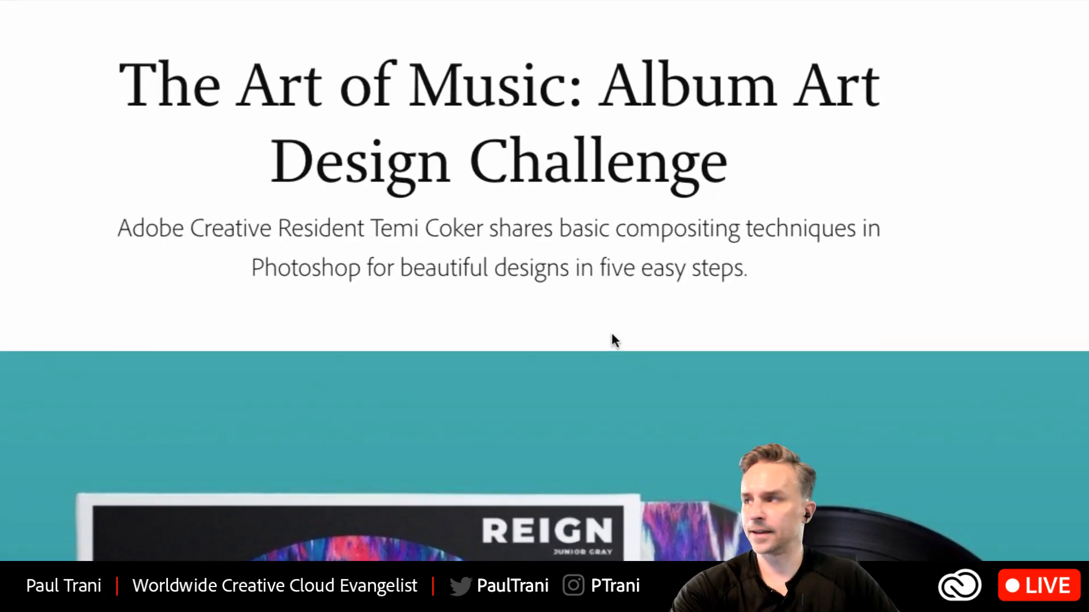